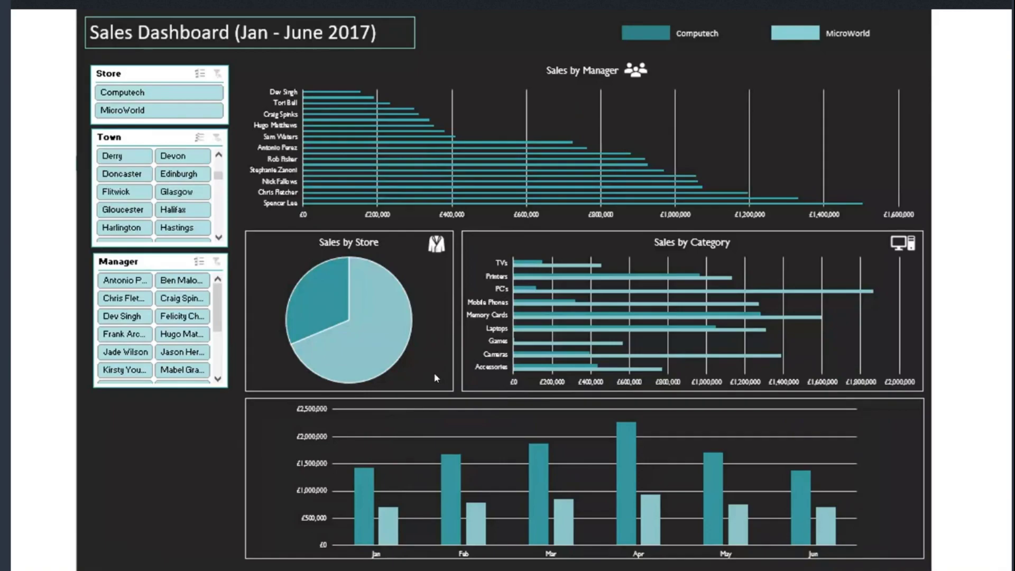
End the slide show and switch to the Interactive Dashboards workbook in Excel.
{"action": "key", "text": "Escape"}
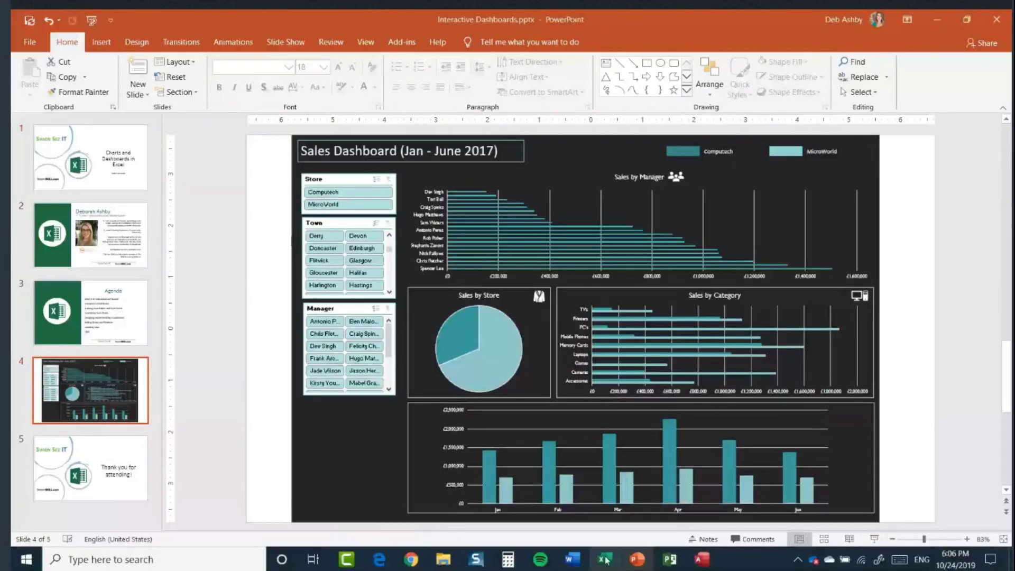
{"action": "left_click", "coordinate": [606, 560]}
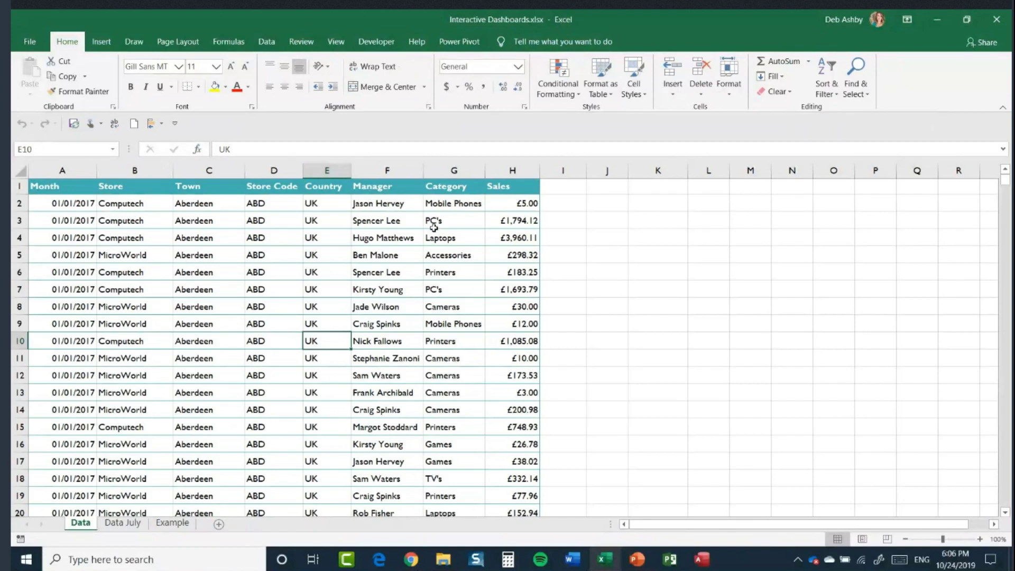
Examine the Data sheet's columns, including Store, Town, Store Code, Month and Sales.
{"action": "left_click", "coordinate": [122, 205]}
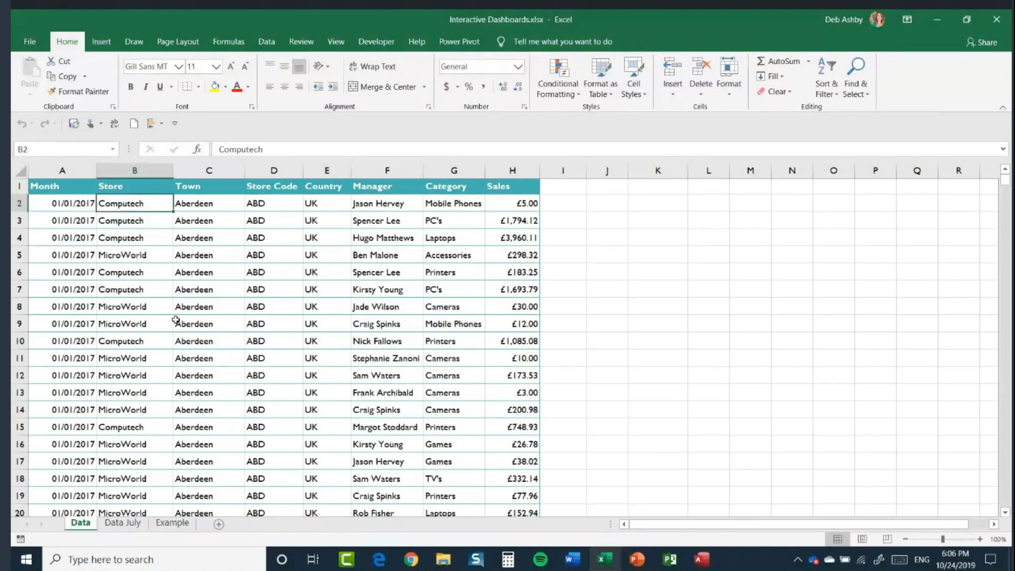
{"action": "left_click", "coordinate": [134, 258]}
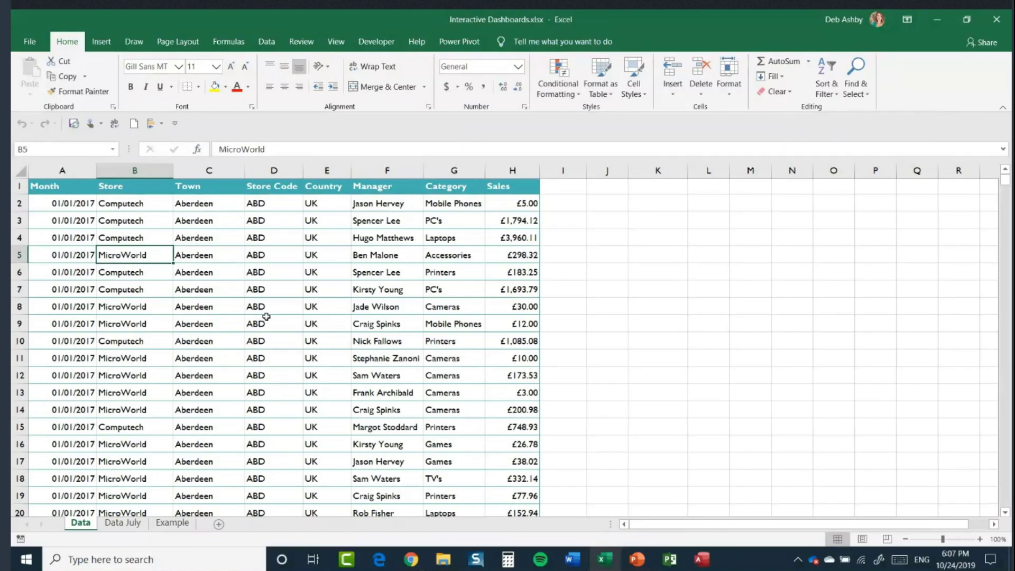
{"action": "left_click", "coordinate": [156, 206]}
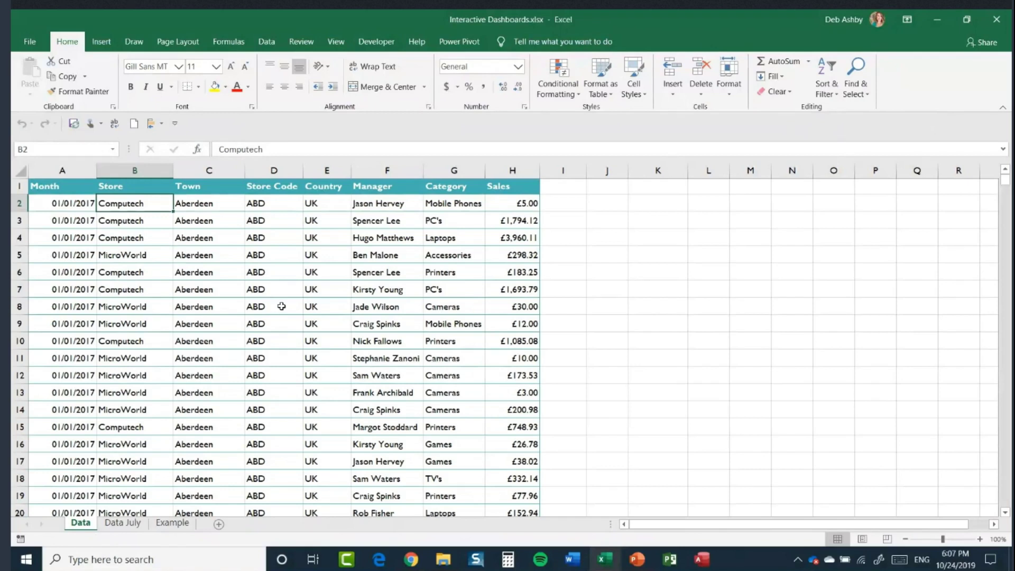
{"action": "left_click", "coordinate": [275, 307]}
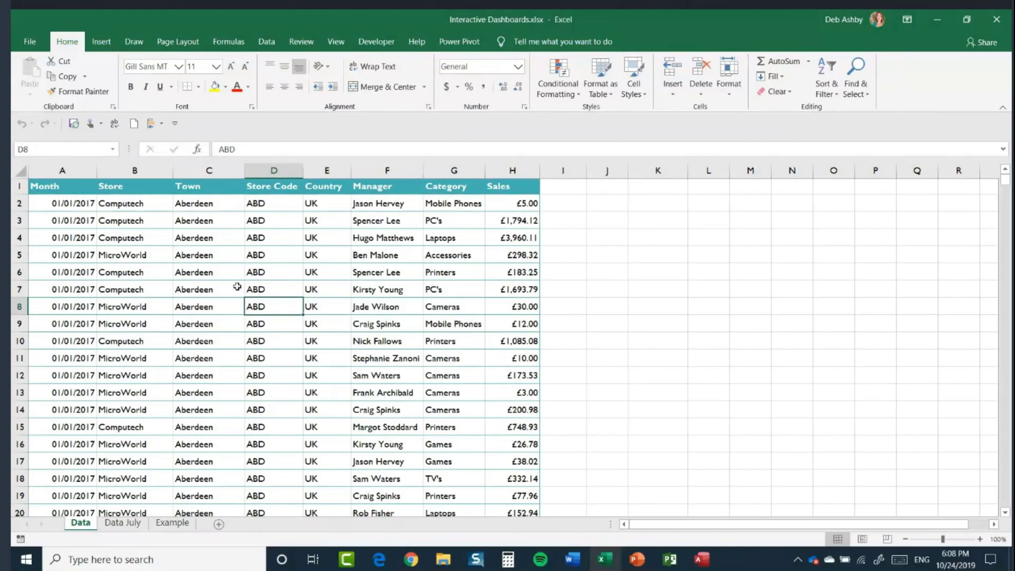
{"action": "left_click", "coordinate": [272, 255]}
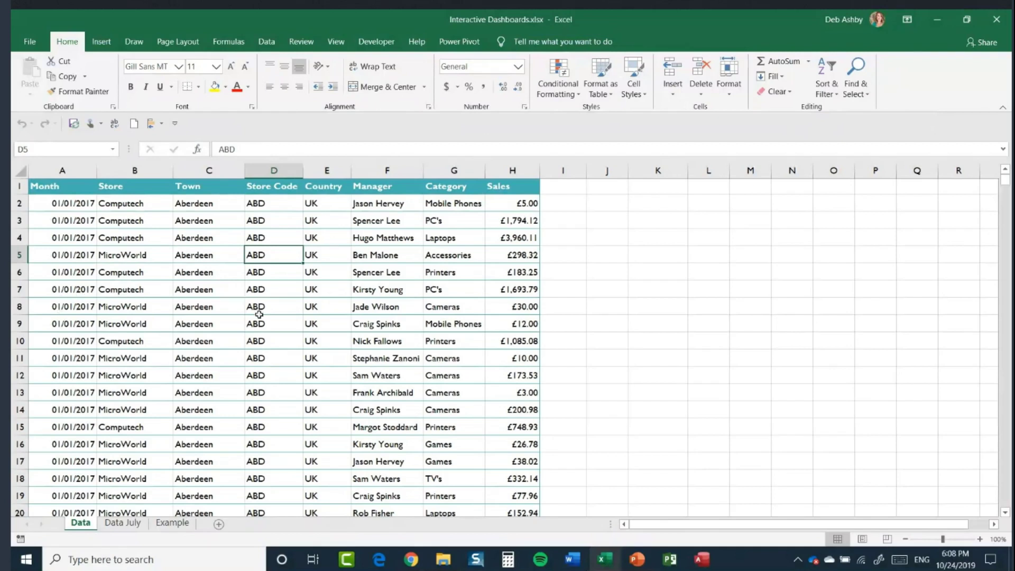
{"action": "left_click", "coordinate": [213, 255]}
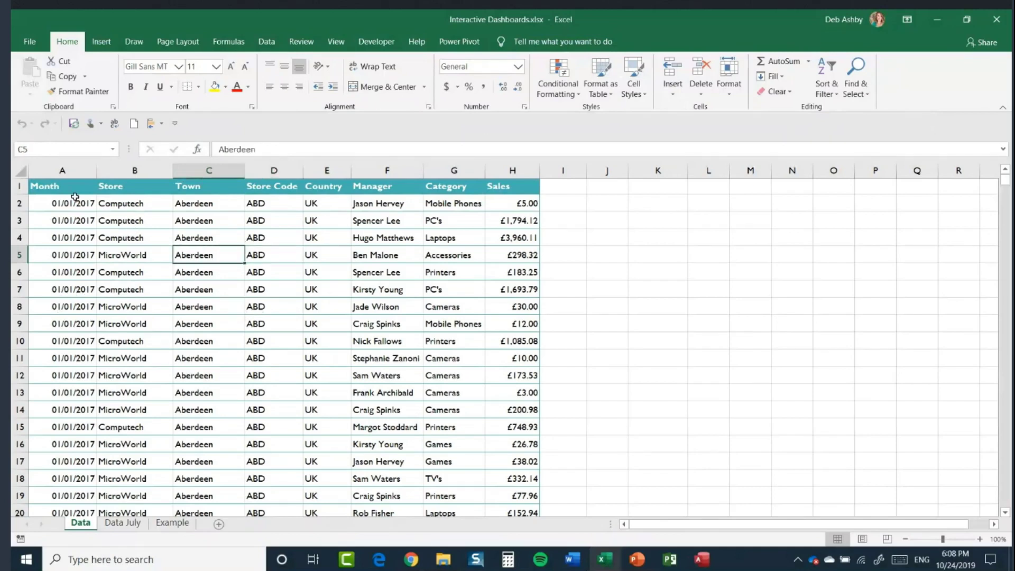
{"action": "left_click", "coordinate": [62, 170]}
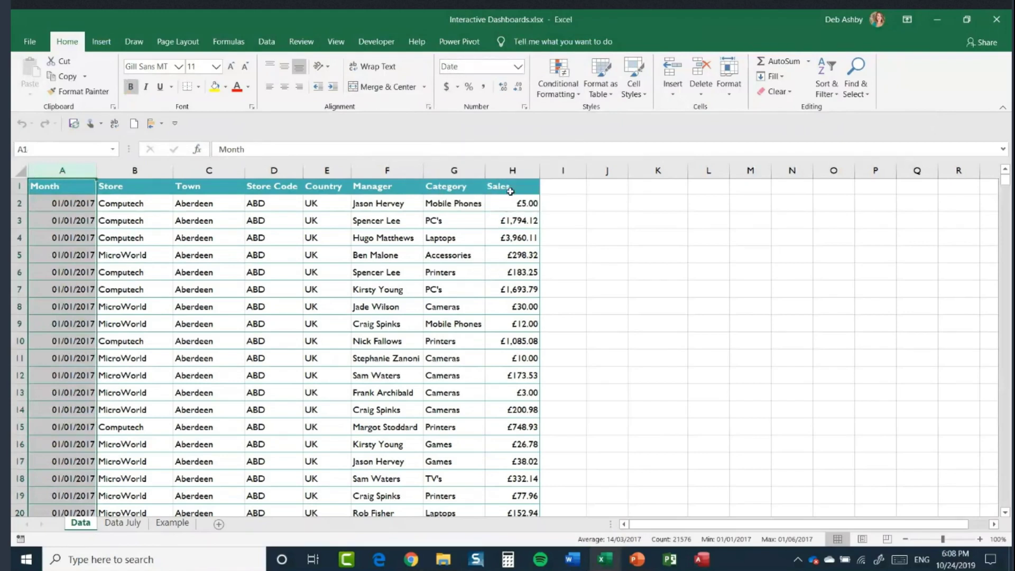
{"action": "left_click", "coordinate": [513, 170]}
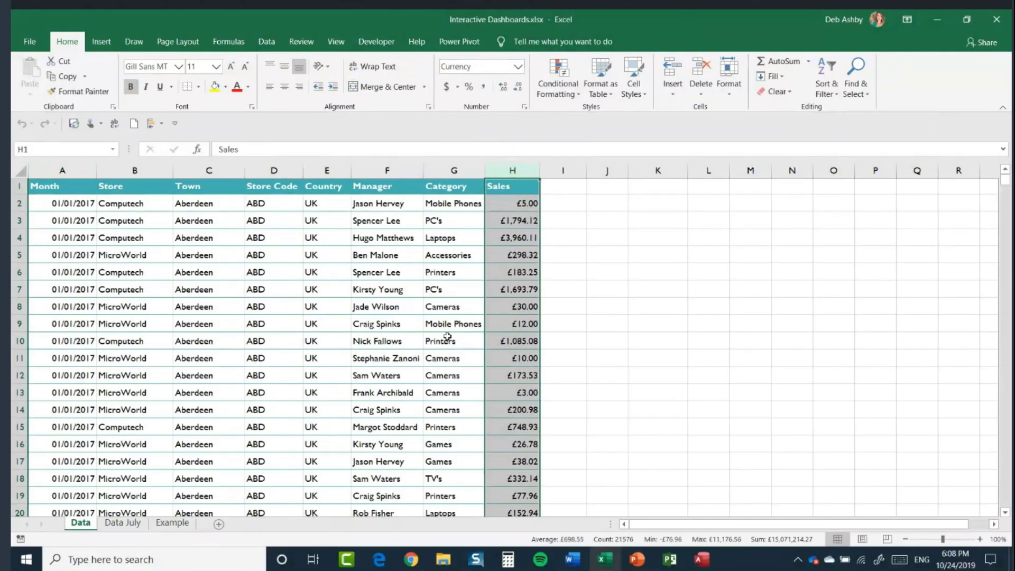
Format the whole data range A1:H21576 as a table with headers, using a teal medium table style.
{"action": "left_click", "coordinate": [333, 309]}
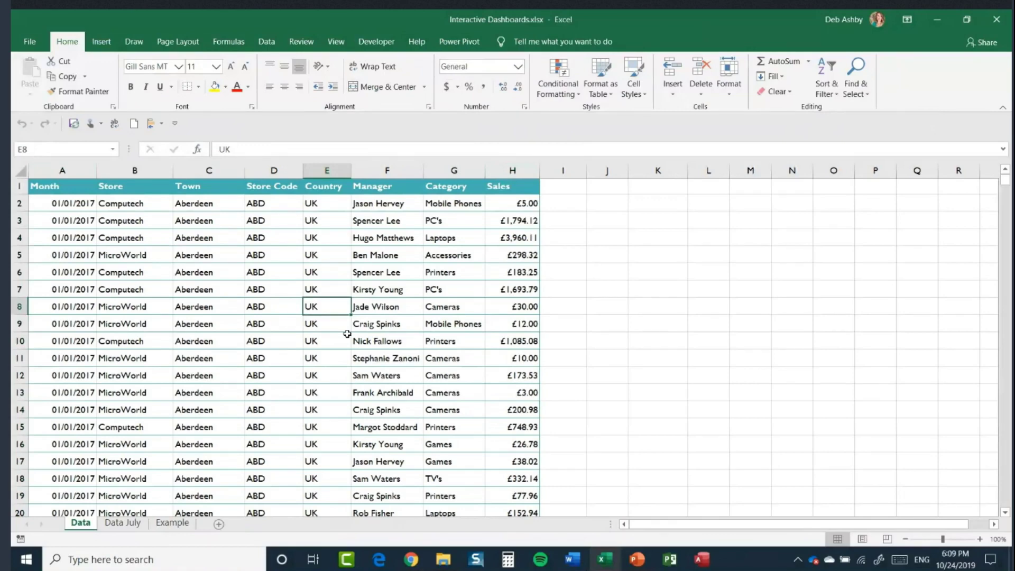
{"action": "key", "text": "ctrl+a"}
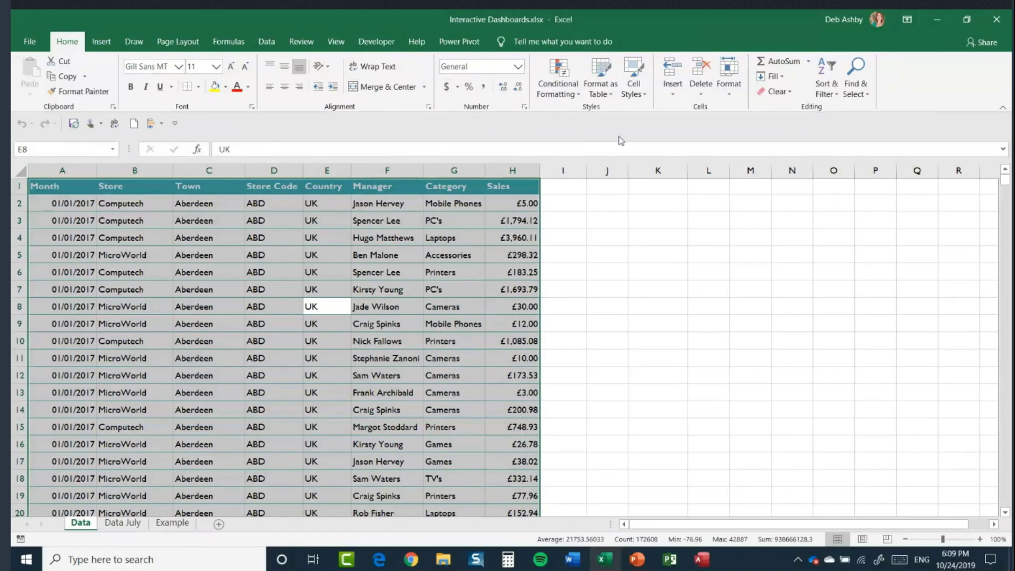
{"action": "left_click", "coordinate": [612, 93]}
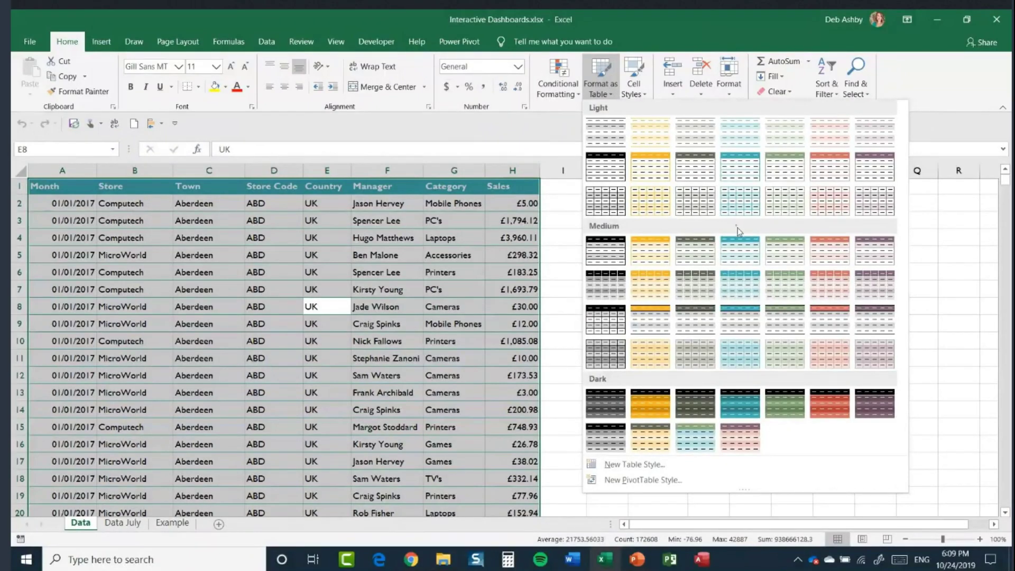
{"action": "left_click", "coordinate": [745, 262]}
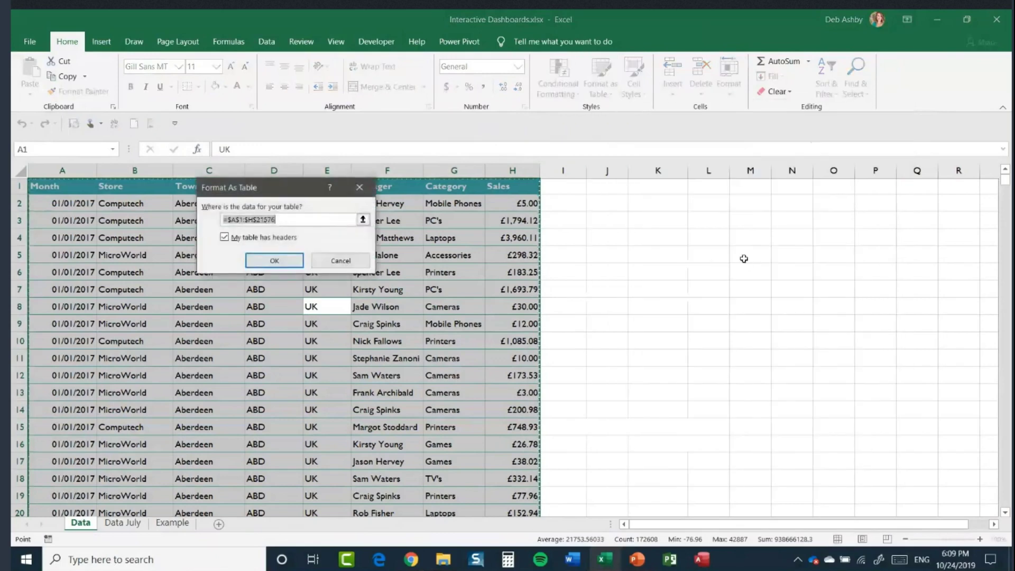
{"action": "left_click_drag", "start_coordinate": [300, 196], "coordinate": [638, 221]}
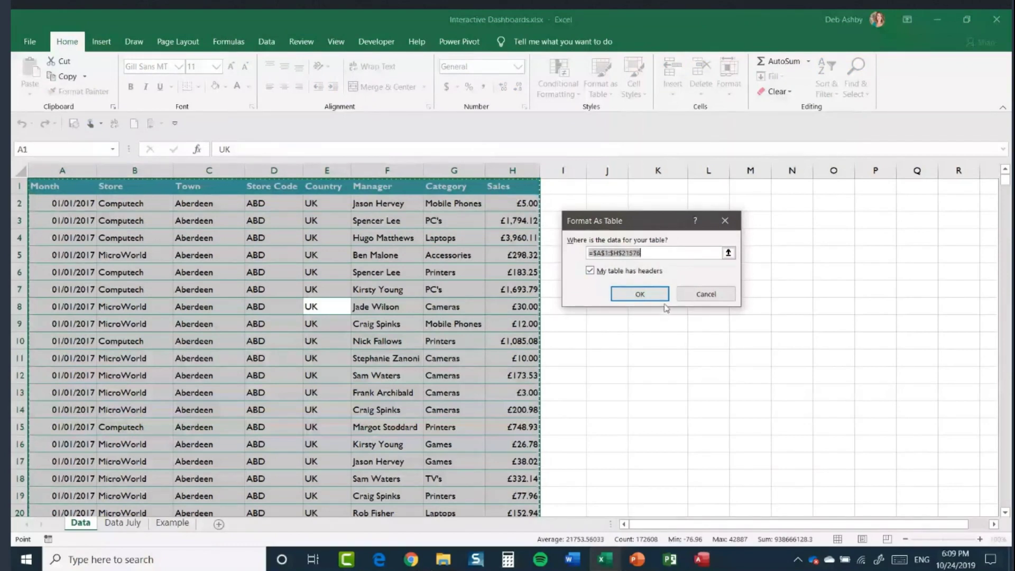
{"action": "left_click", "coordinate": [644, 294]}
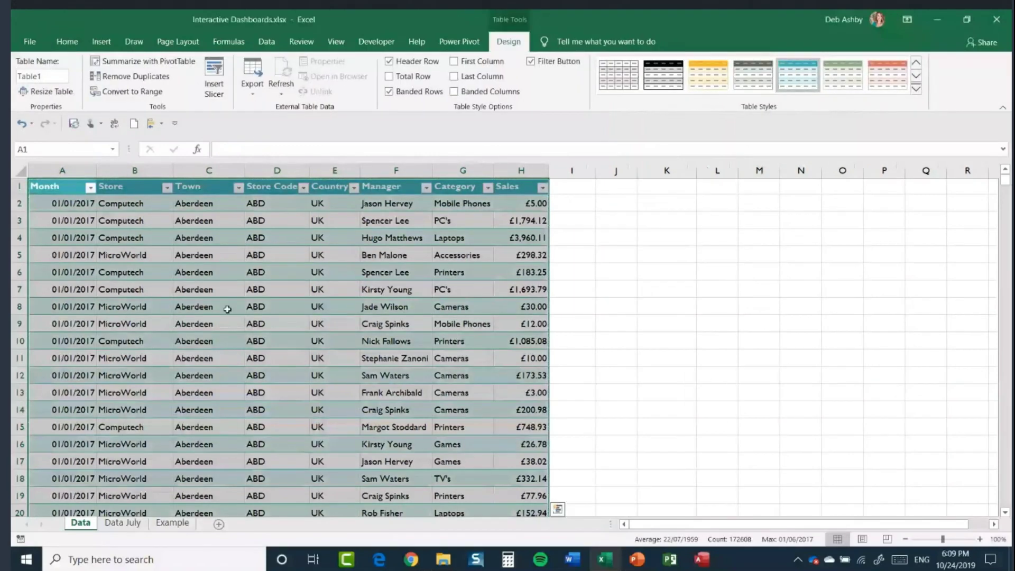
Rename the table on the Data sheet as Sales_Data.
{"action": "left_click", "coordinate": [276, 286]}
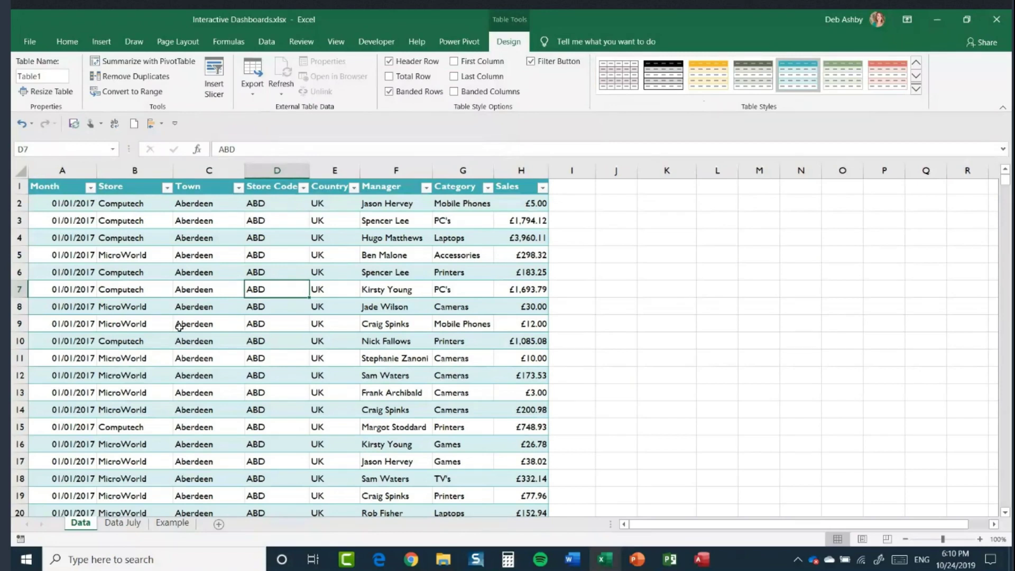
{"action": "left_click", "coordinate": [228, 283]}
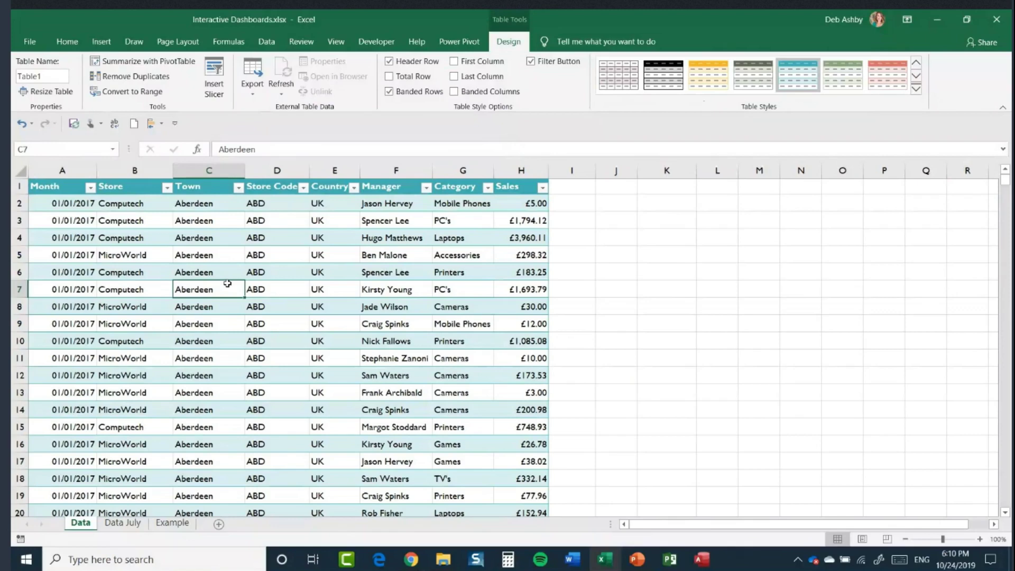
{"action": "key", "text": "ctrl+a"}
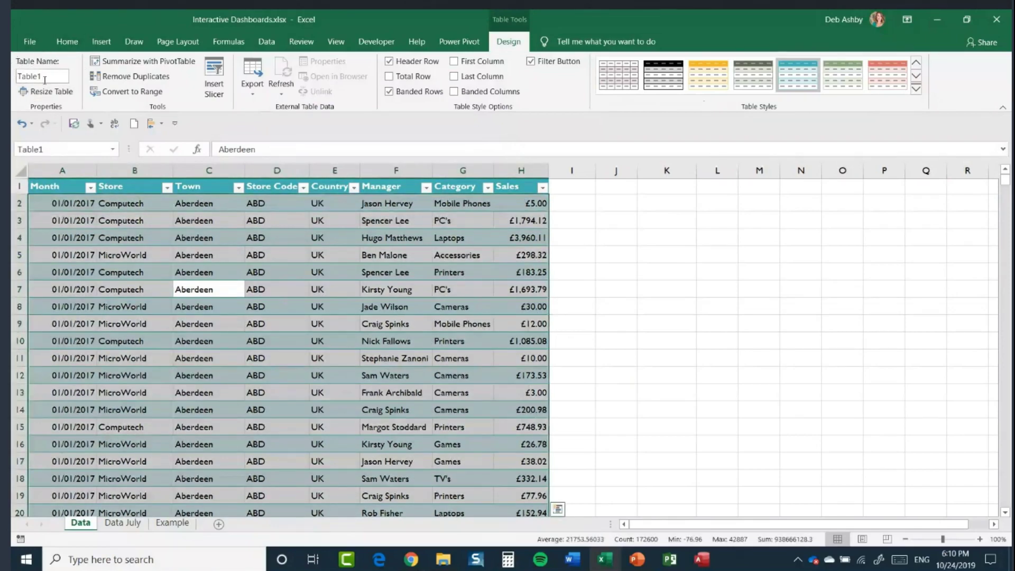
{"action": "left_click", "coordinate": [31, 71]}
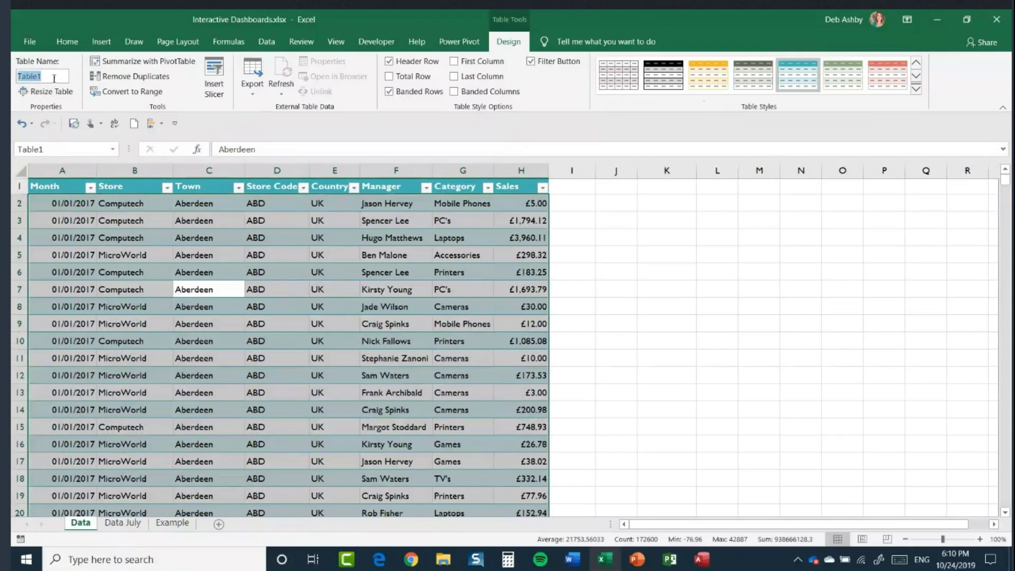
{"action": "type", "text": "Sales_Data"}
{"action": "key", "text": "BackSpace"}
{"action": "key", "text": "BackSpace"}
{"action": "type", "text": "tat"}
{"action": "key", "text": "BackSpace"}
{"action": "key", "text": "Return"}
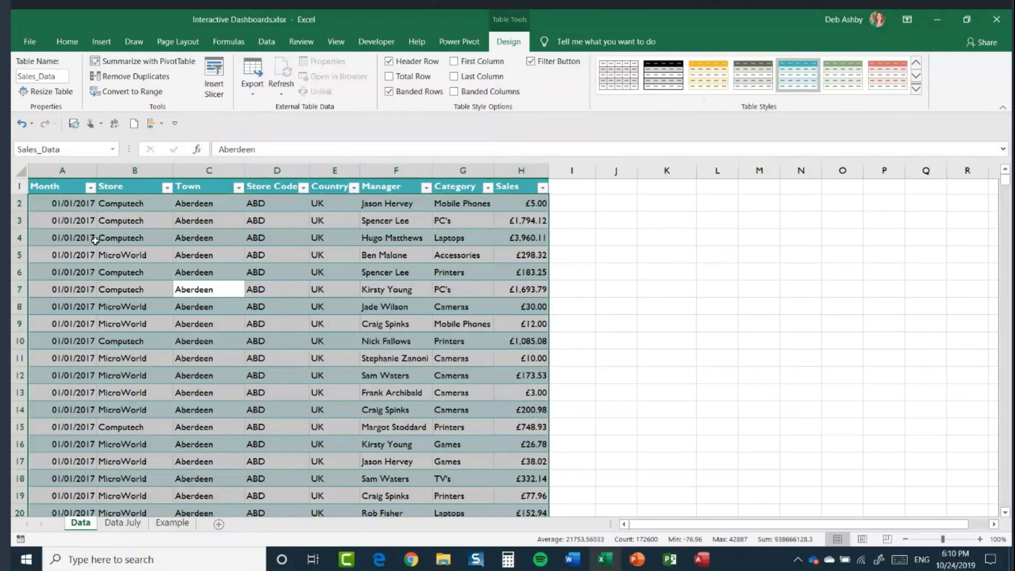
Create a PivotTable from the Sales_Data table on a new worksheet.
{"action": "left_click", "coordinate": [283, 323]}
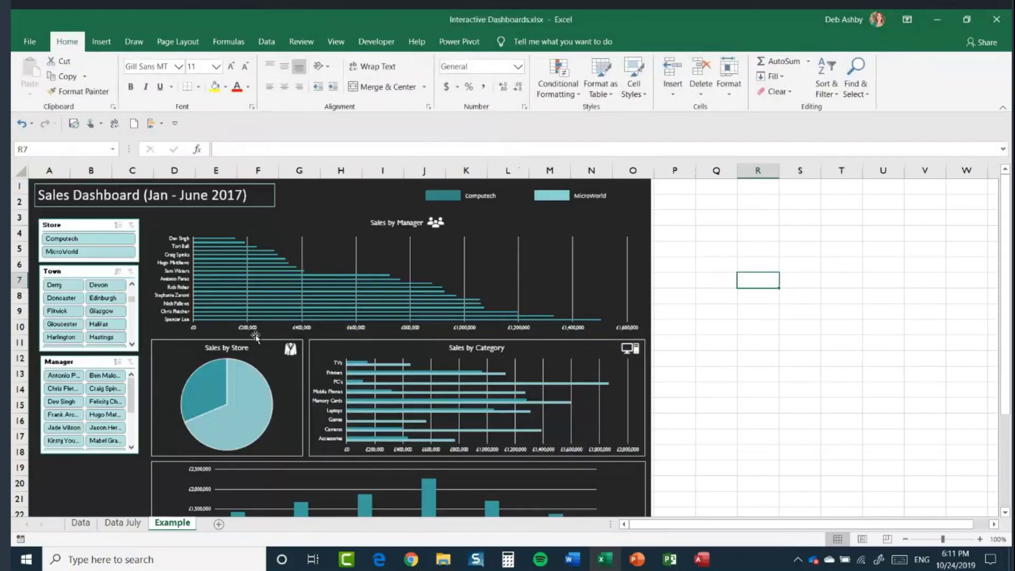
{"action": "left_click", "coordinate": [85, 525]}
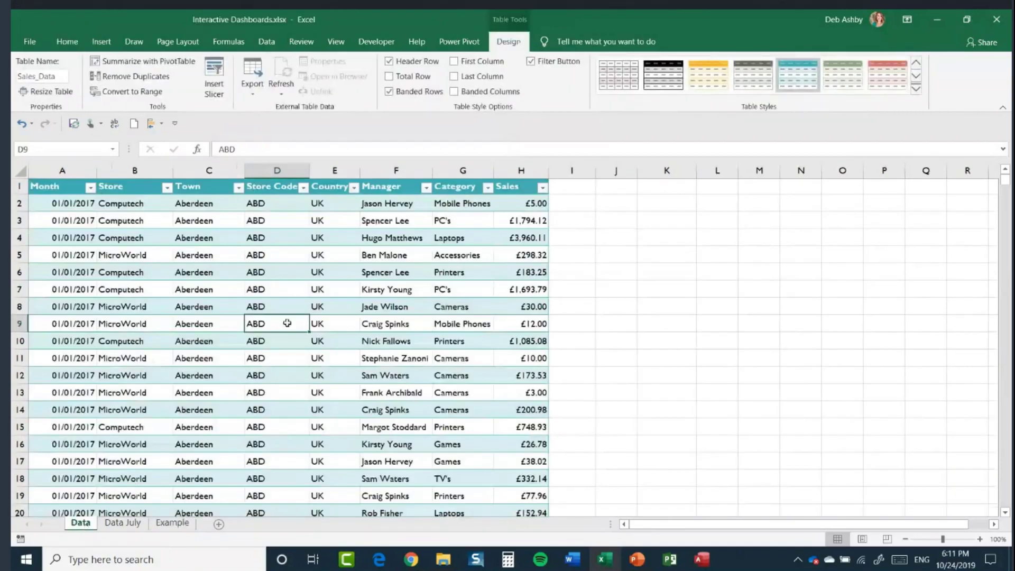
{"action": "left_click", "coordinate": [101, 41]}
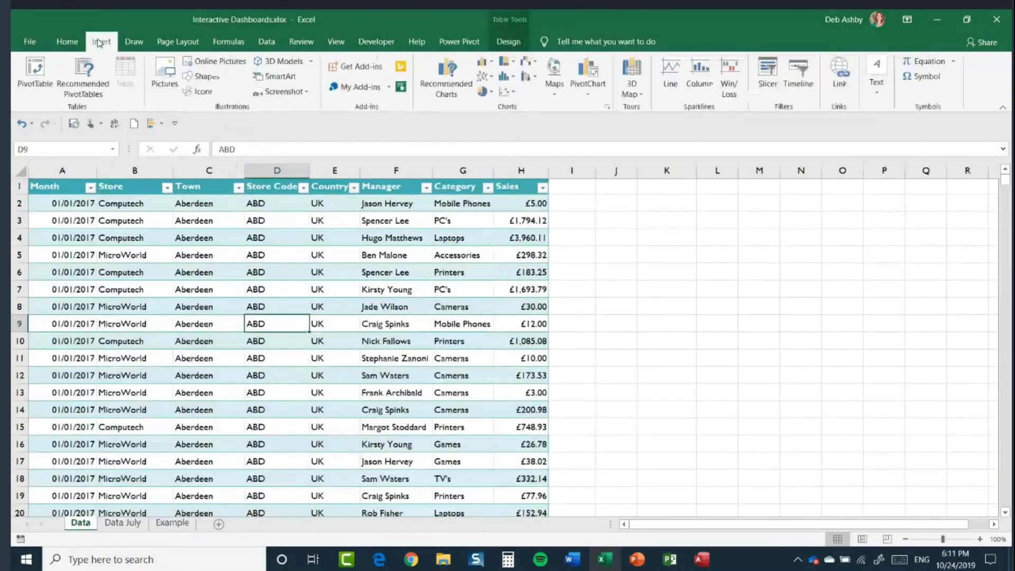
{"action": "left_click", "coordinate": [38, 84]}
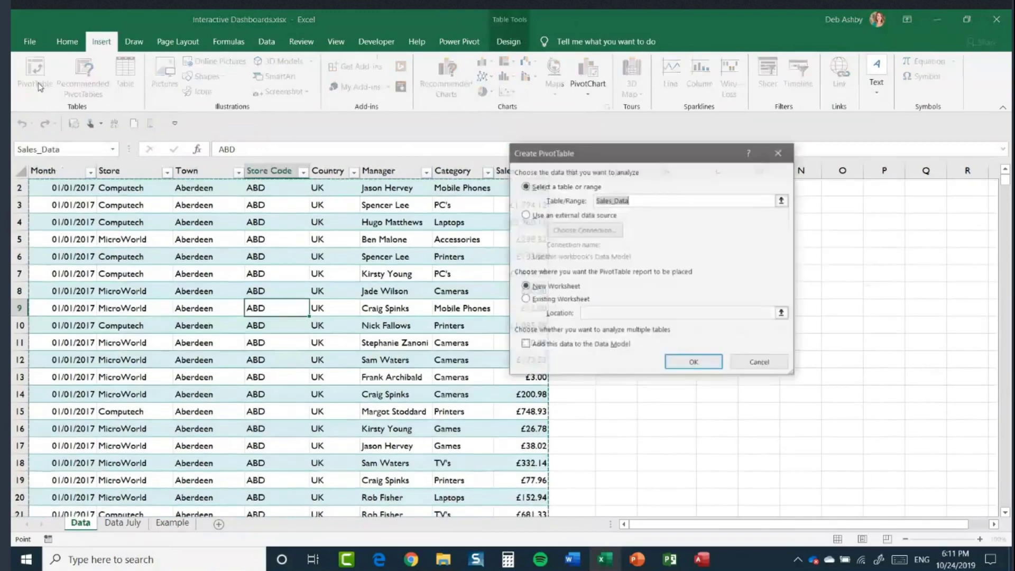
{"action": "left_click_drag", "start_coordinate": [561, 153], "coordinate": [444, 173]}
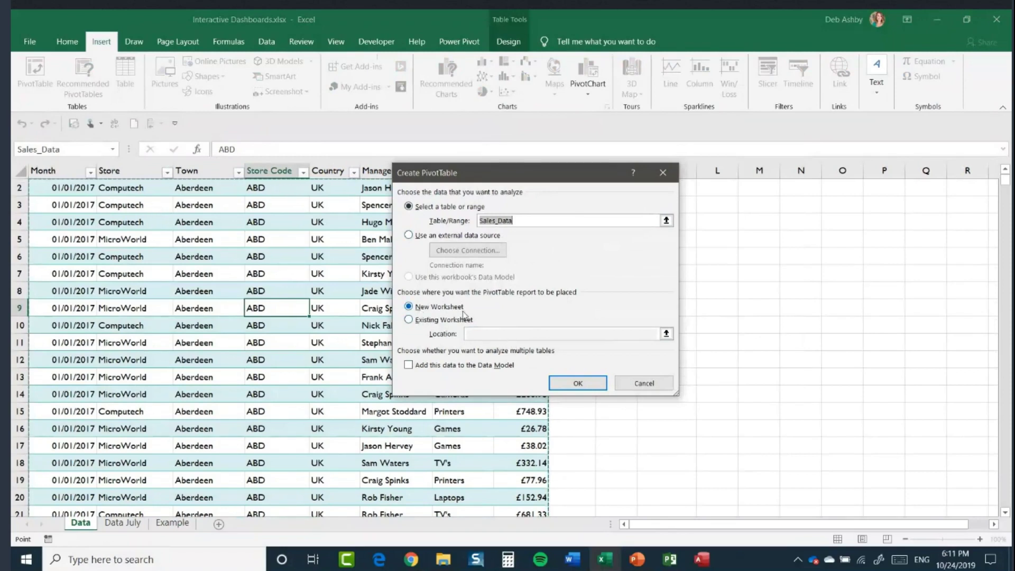
{"action": "left_click", "coordinate": [578, 383]}
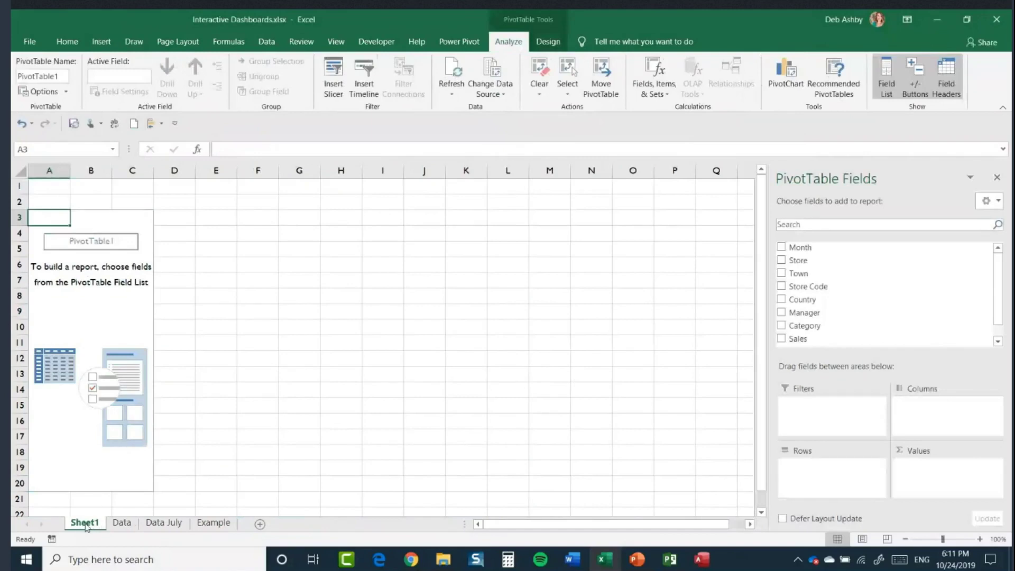
Rename the PivotTable's sheet as Sales by Store and move it between the Data July and Example sheets.
{"action": "right_click", "coordinate": [86, 526]}
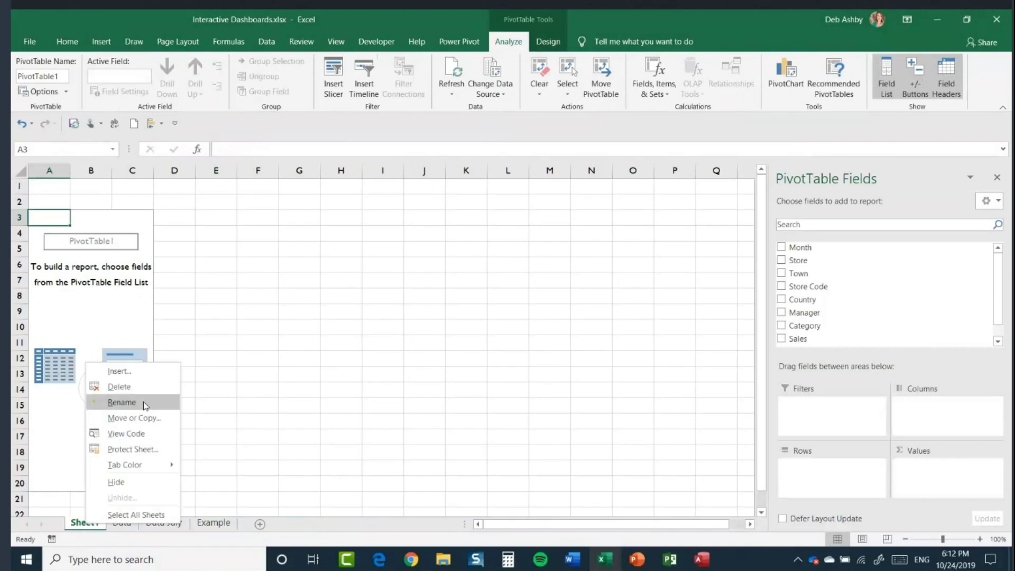
{"action": "left_click", "coordinate": [122, 402]}
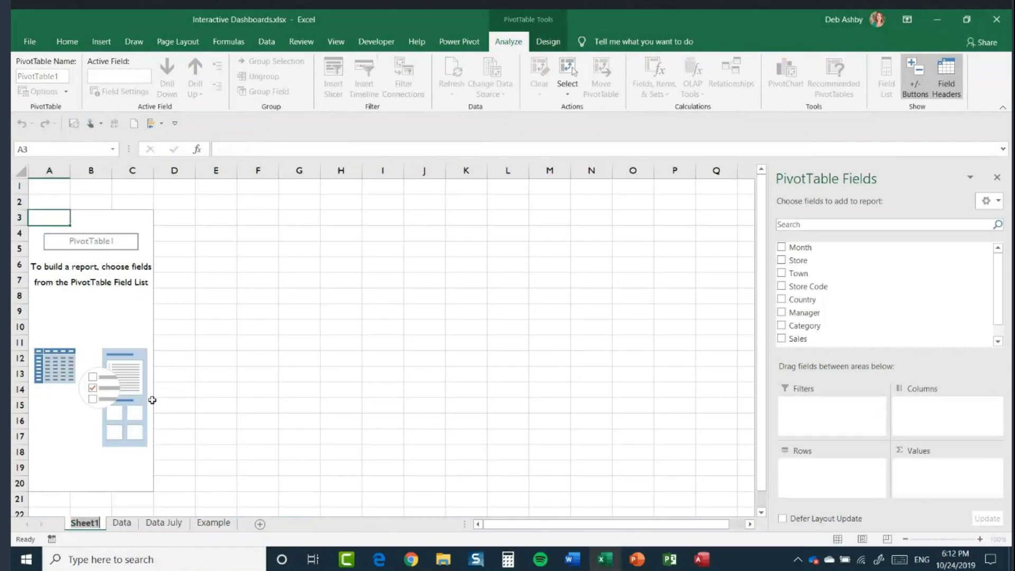
{"action": "type", "text": "Sales"}
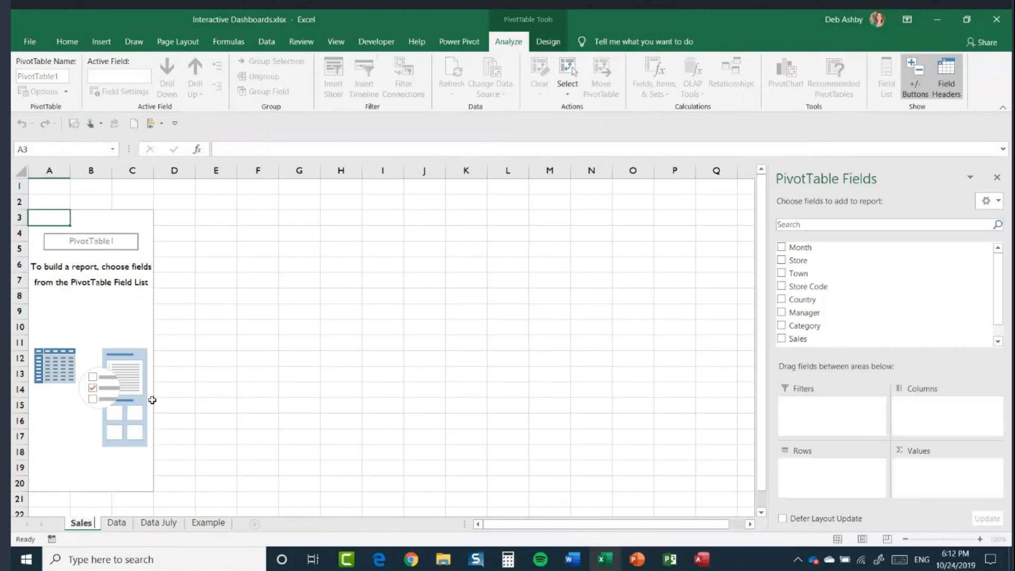
{"action": "type", "text": " by Store"}
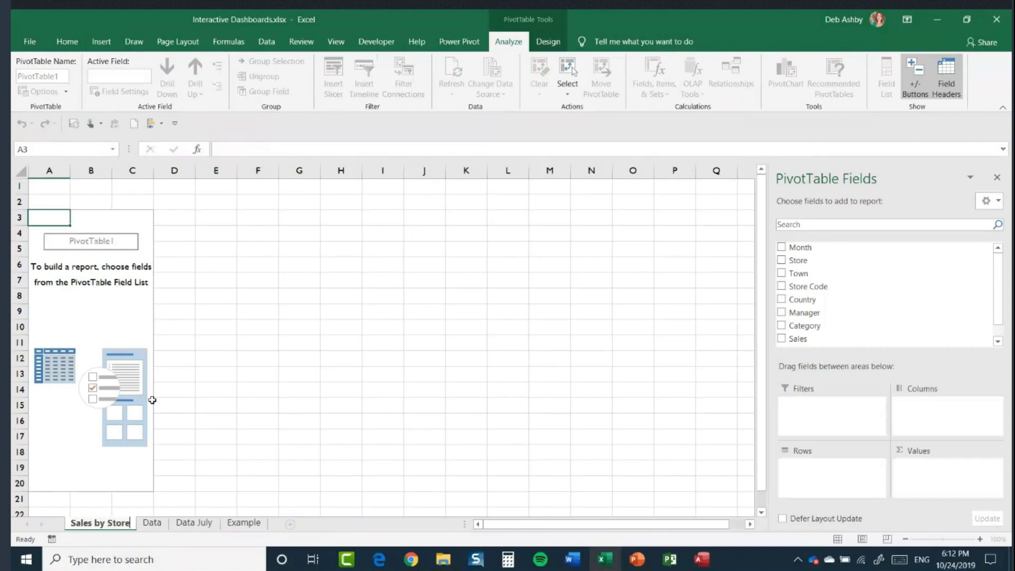
{"action": "left_click", "coordinate": [211, 465]}
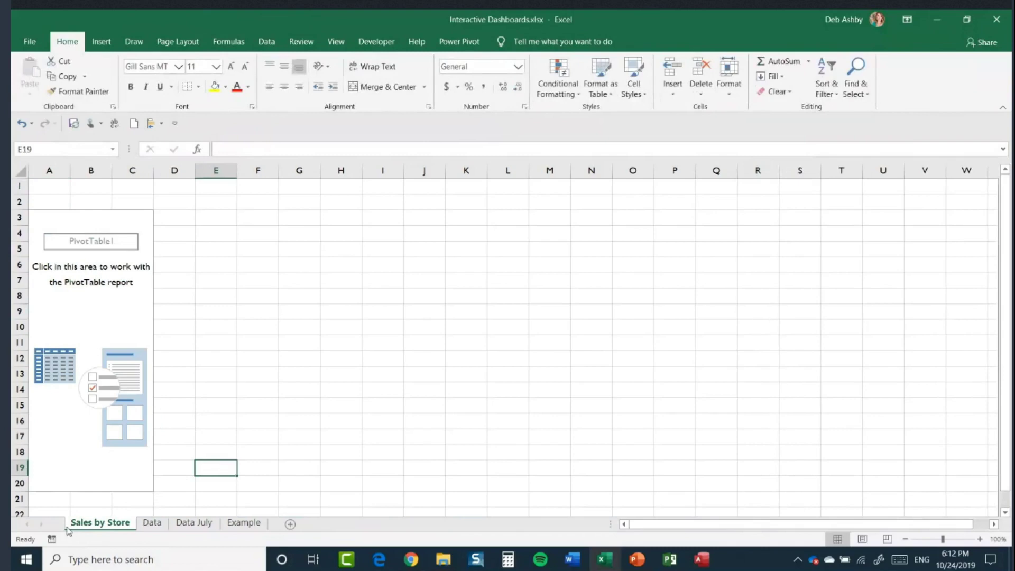
{"action": "left_click_drag", "start_coordinate": [82, 527], "coordinate": [221, 527]}
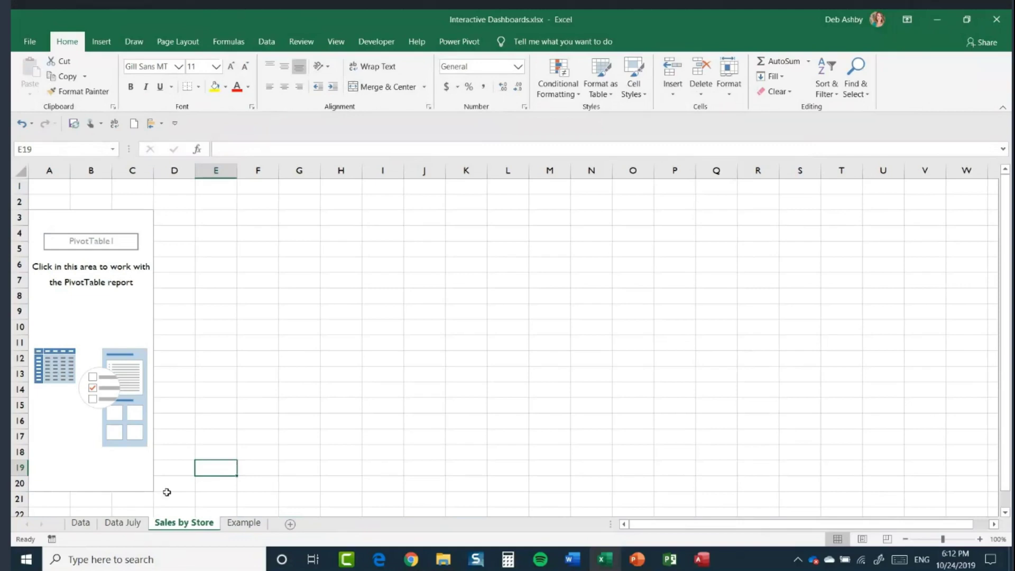
Build the Sales by Store PivotTable with the Store field in rows and the sum of Sales in values.
{"action": "left_click", "coordinate": [105, 330]}
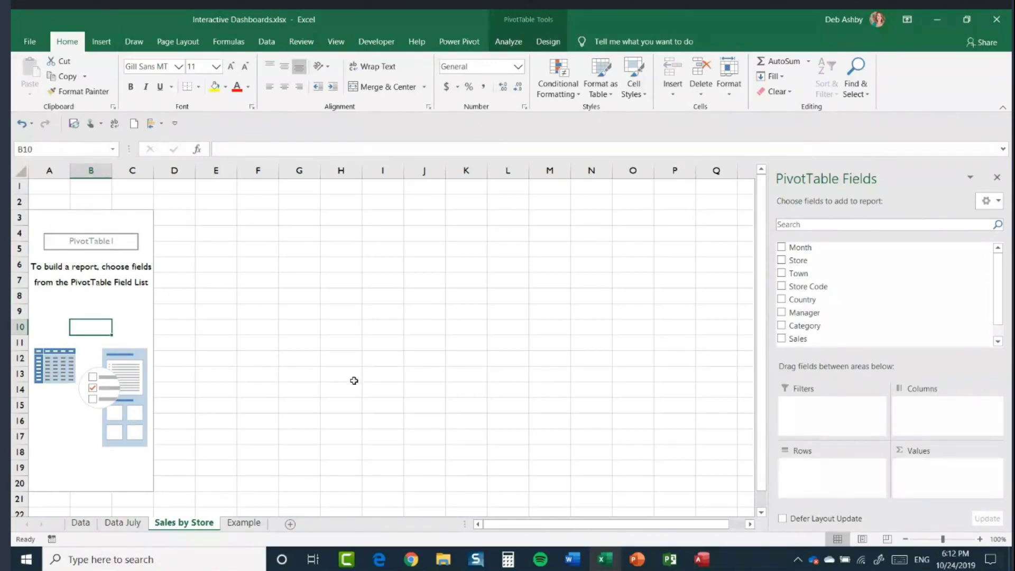
{"action": "left_click_drag", "start_coordinate": [801, 260], "coordinate": [823, 280]}
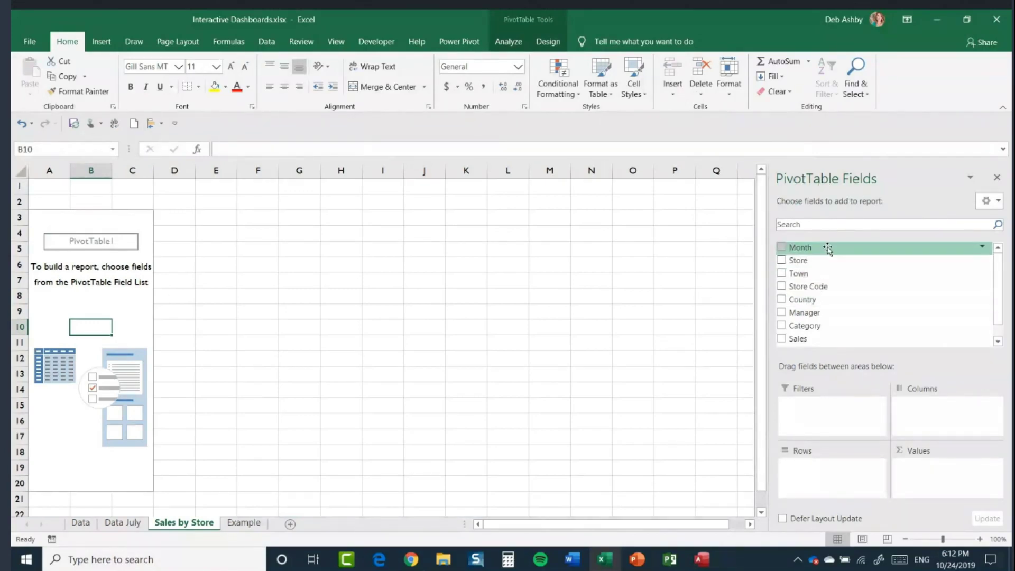
{"action": "scroll", "coordinate": [1003, 295], "scroll_direction": "down", "scroll_amount": 2}
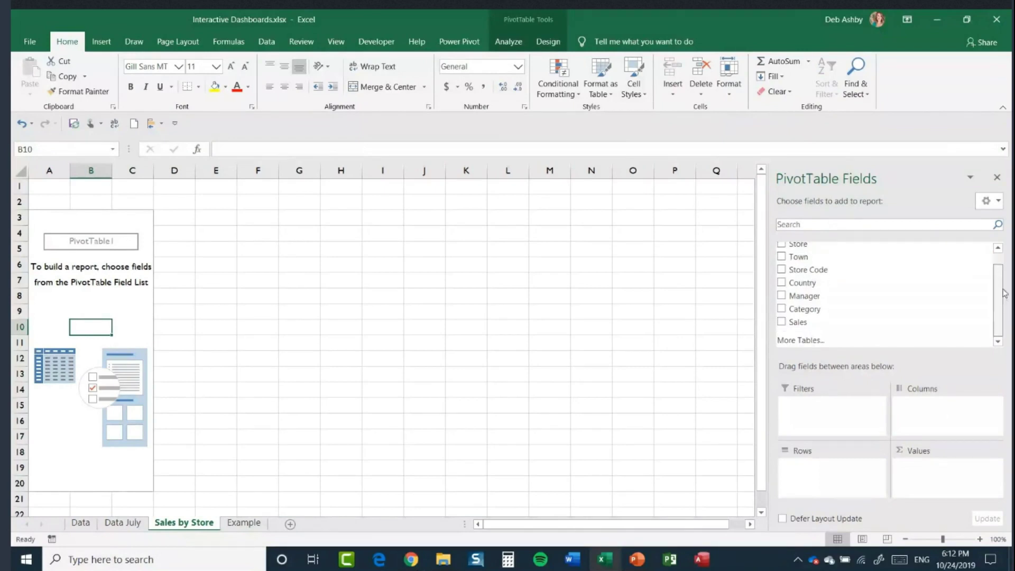
{"action": "left_click_drag", "start_coordinate": [1002, 291], "coordinate": [1005, 248]}
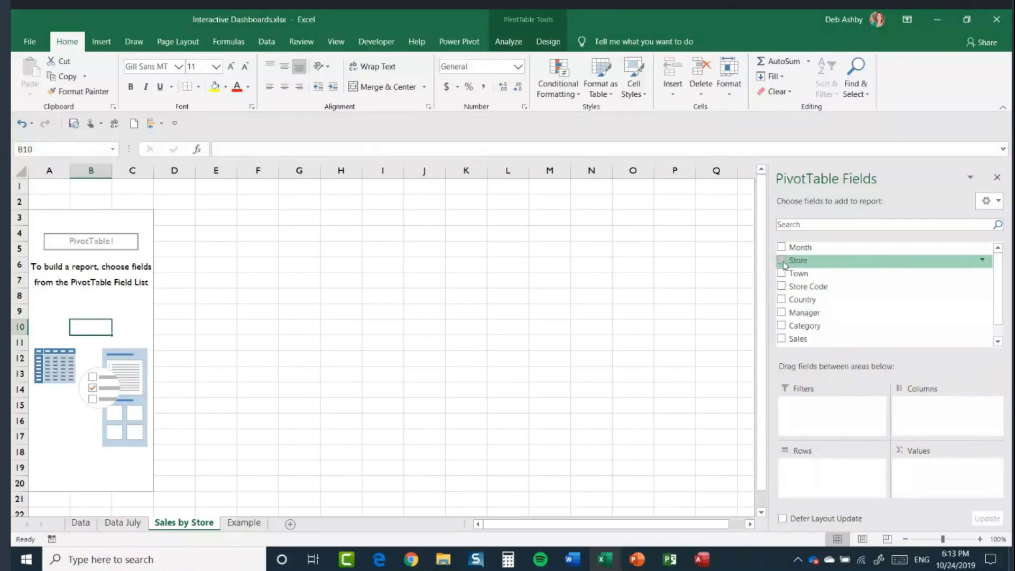
{"action": "left_click_drag", "start_coordinate": [800, 264], "coordinate": [809, 485]}
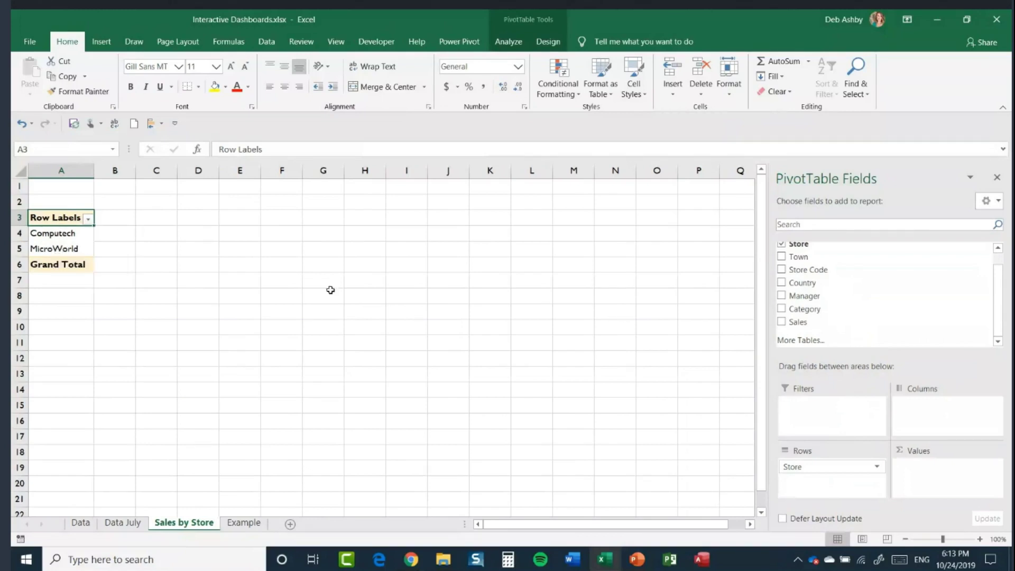
{"action": "left_click_drag", "start_coordinate": [797, 322], "coordinate": [929, 480]}
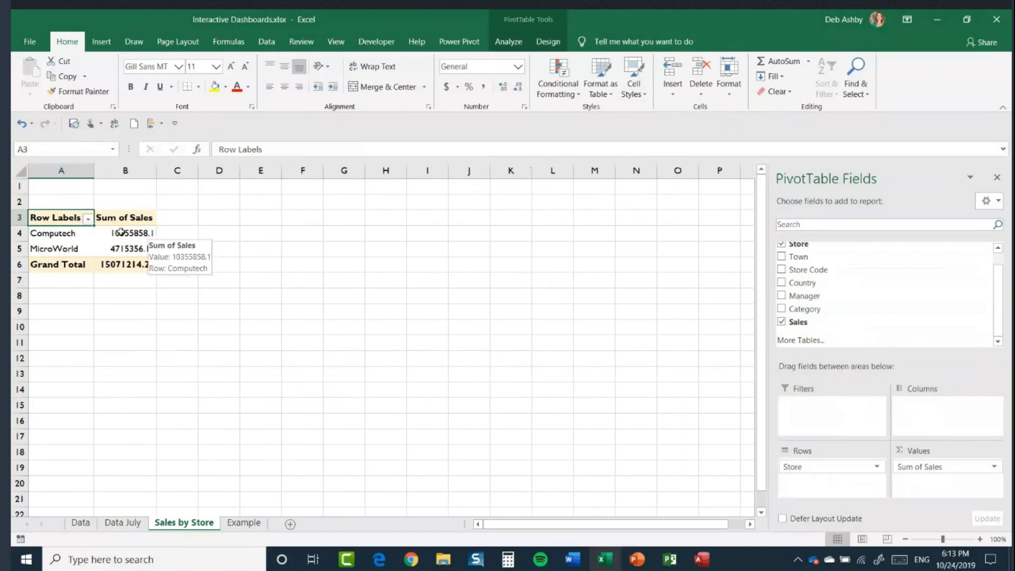
Try the Store field in the PivotTable's columns area and move it back to rows.
{"action": "mouse_move", "coordinate": [143, 234]}
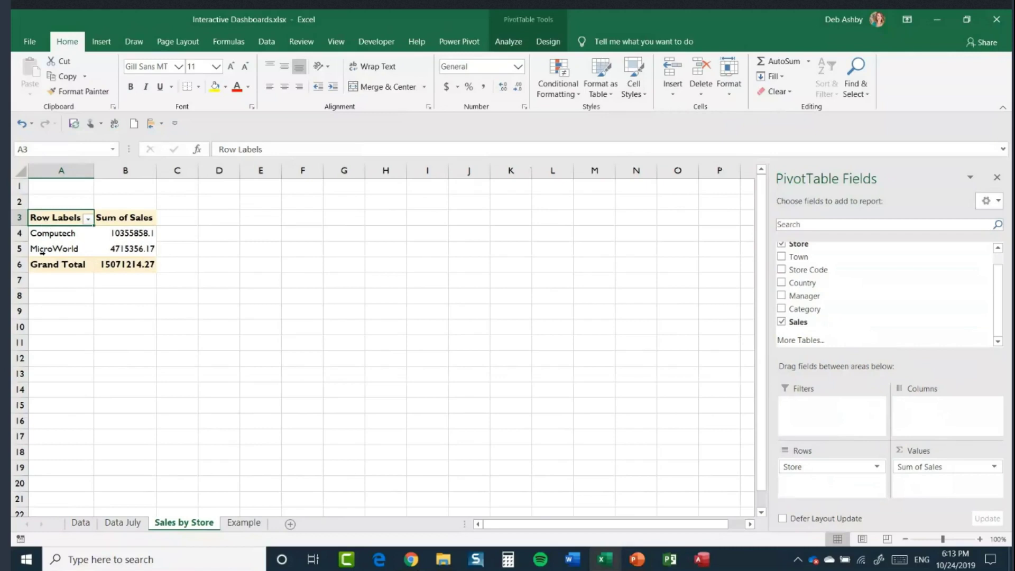
{"action": "mouse_move", "coordinate": [147, 256]}
{"action": "left_click_drag", "start_coordinate": [804, 467], "coordinate": [920, 415]}
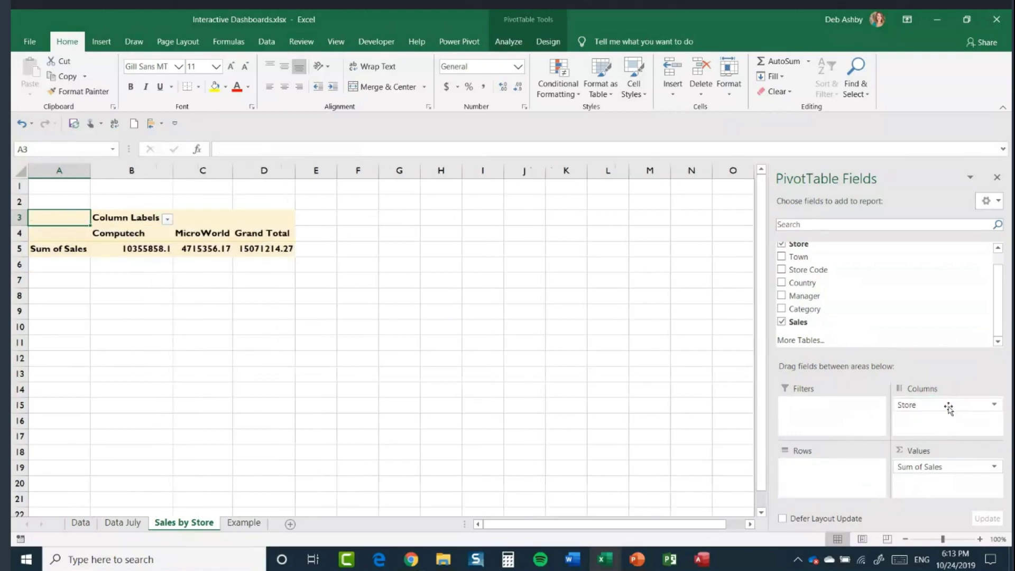
{"action": "left_click_drag", "start_coordinate": [947, 408], "coordinate": [809, 479]}
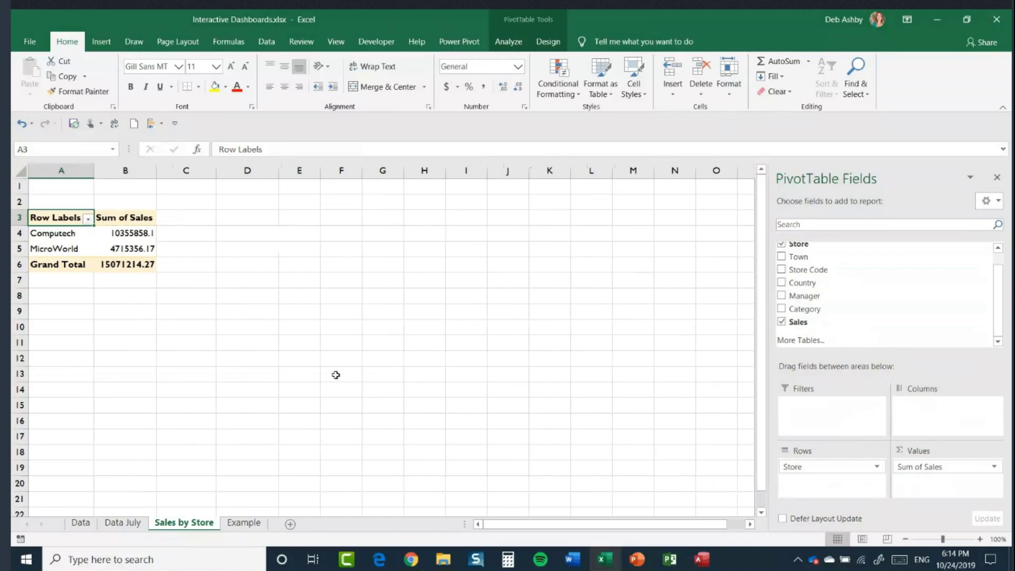
Set the number format of the PivotTable's Sum of Sales field to Currency with 0 decimal places.
{"action": "left_click", "coordinate": [125, 233]}
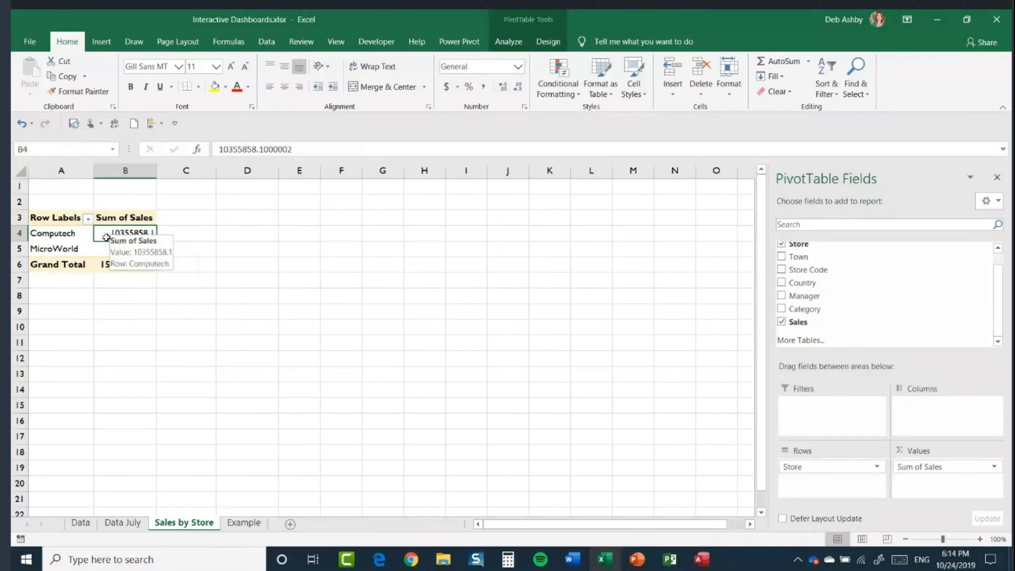
{"action": "right_click", "coordinate": [139, 236]}
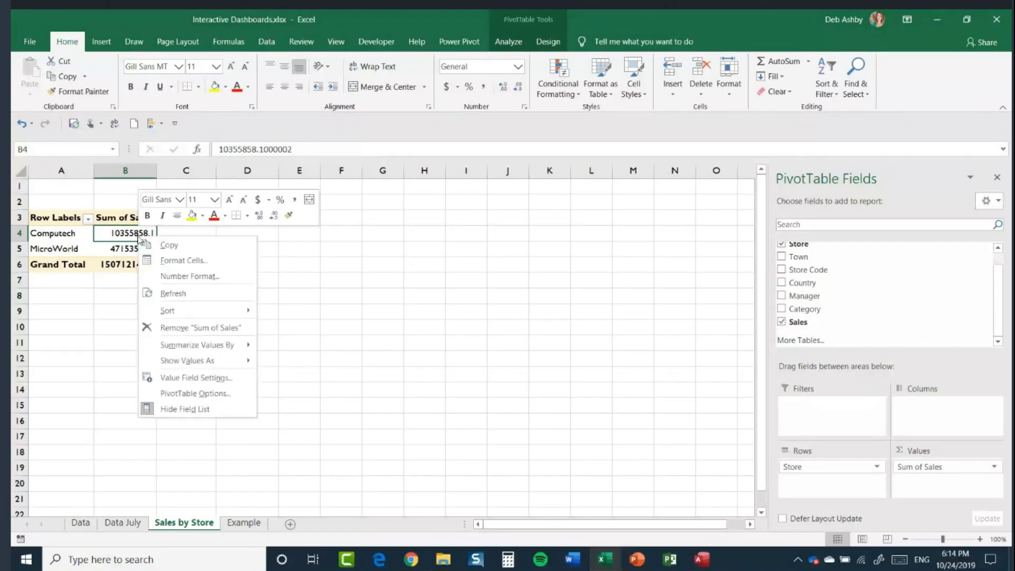
{"action": "left_click", "coordinate": [183, 377]}
{"action": "left_click_drag", "start_coordinate": [199, 272], "coordinate": [362, 186]}
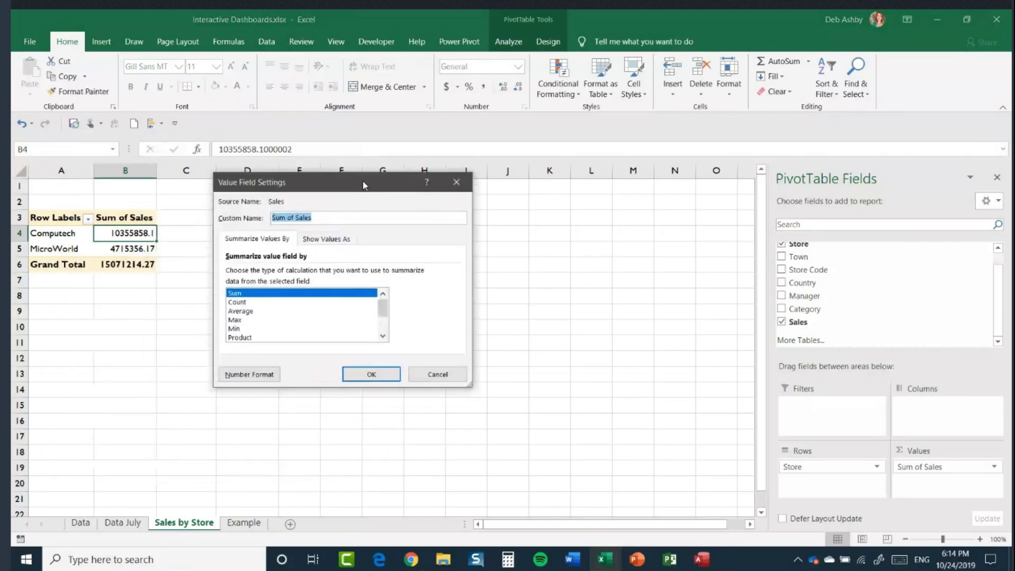
{"action": "left_click", "coordinate": [248, 375]}
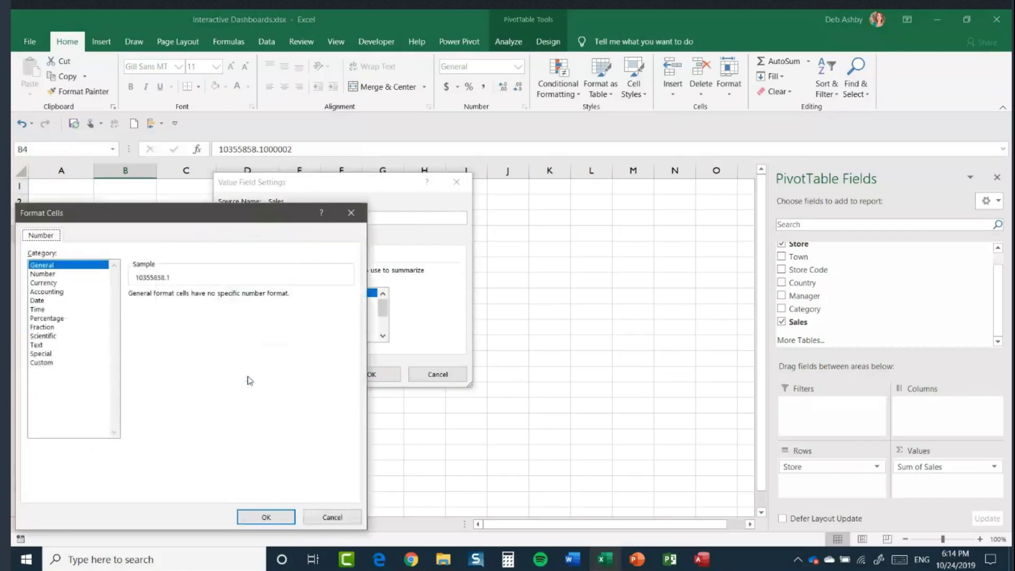
{"action": "left_click_drag", "start_coordinate": [375, 204], "coordinate": [413, 172]}
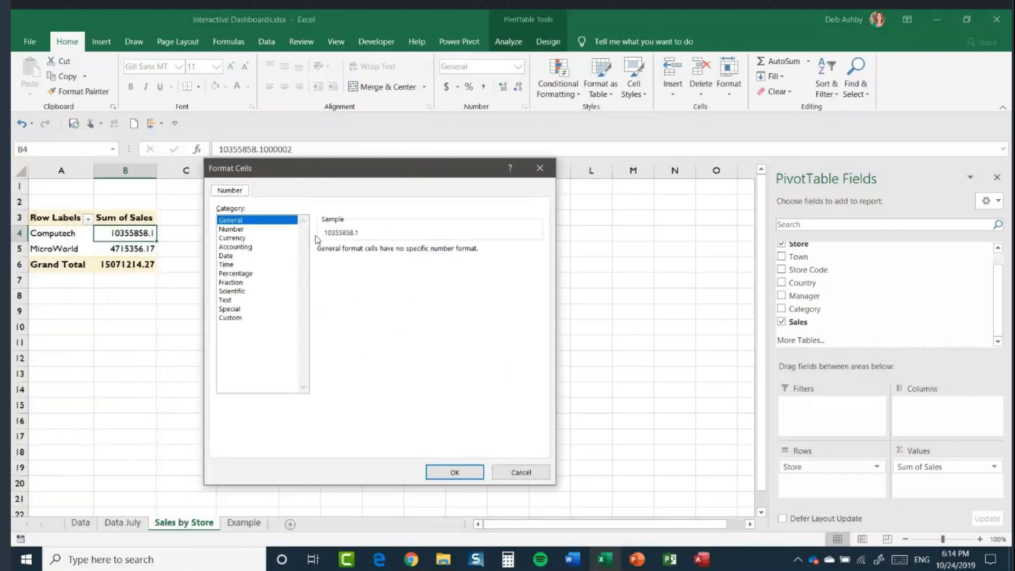
{"action": "left_click", "coordinate": [232, 238]}
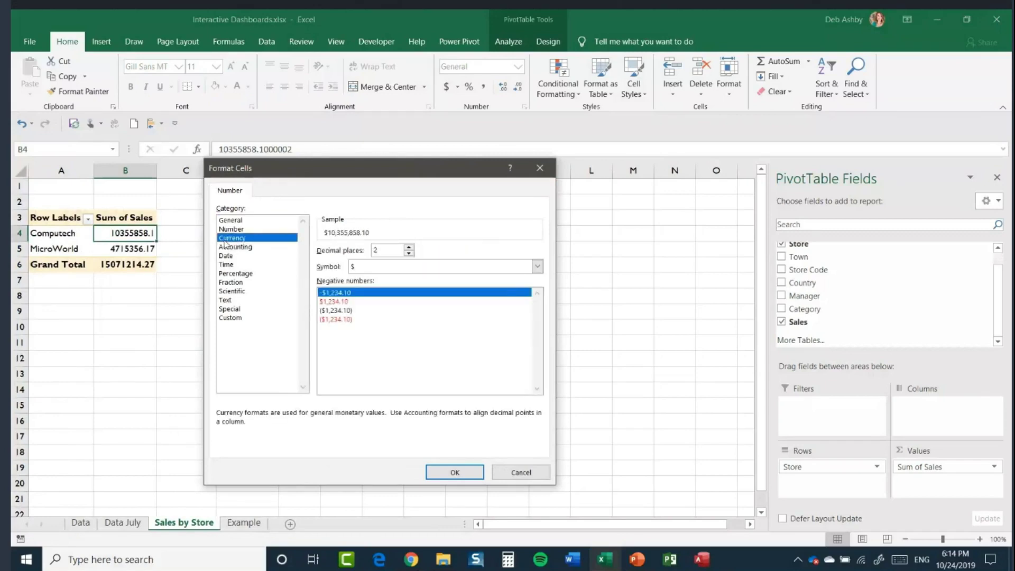
{"action": "left_click", "coordinate": [409, 254]}
{"action": "left_click", "coordinate": [409, 254]}
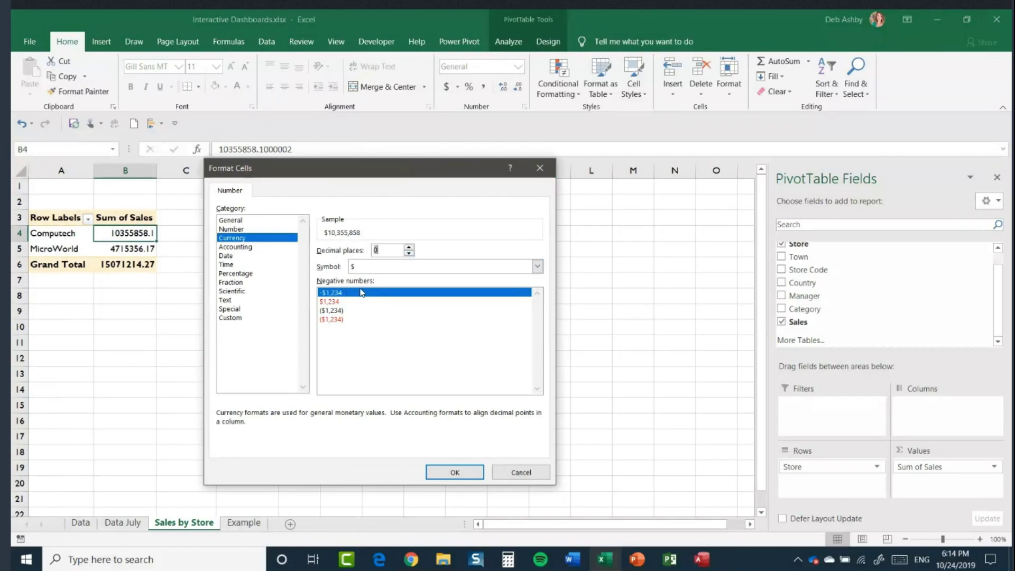
Set the currency symbol to £ English (United Kingdom) and apply the format to the Sum of Sales values.
{"action": "left_click", "coordinate": [537, 266]}
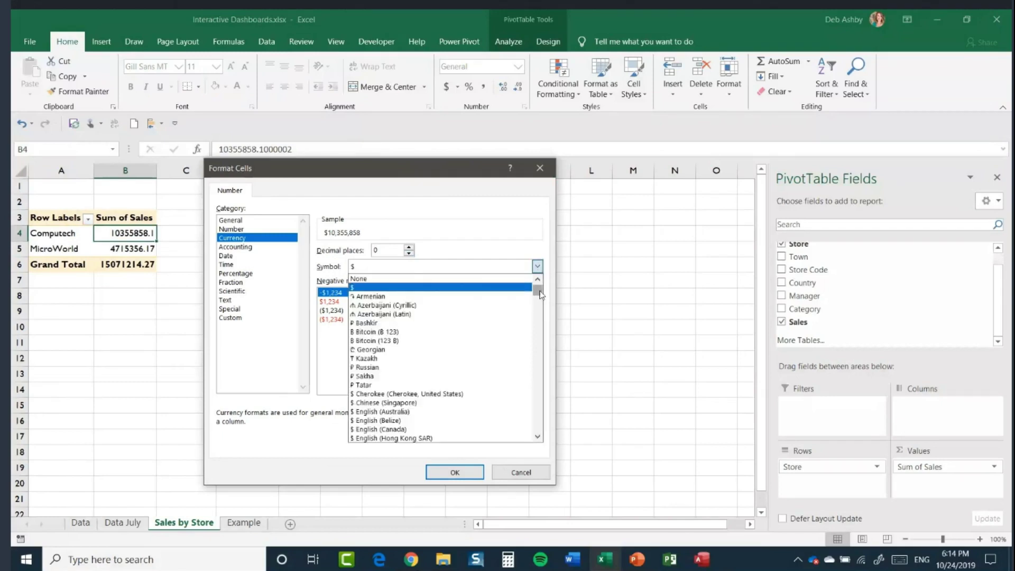
{"action": "left_click_drag", "start_coordinate": [538, 284], "coordinate": [538, 303]}
{"action": "left_click", "coordinate": [410, 333]}
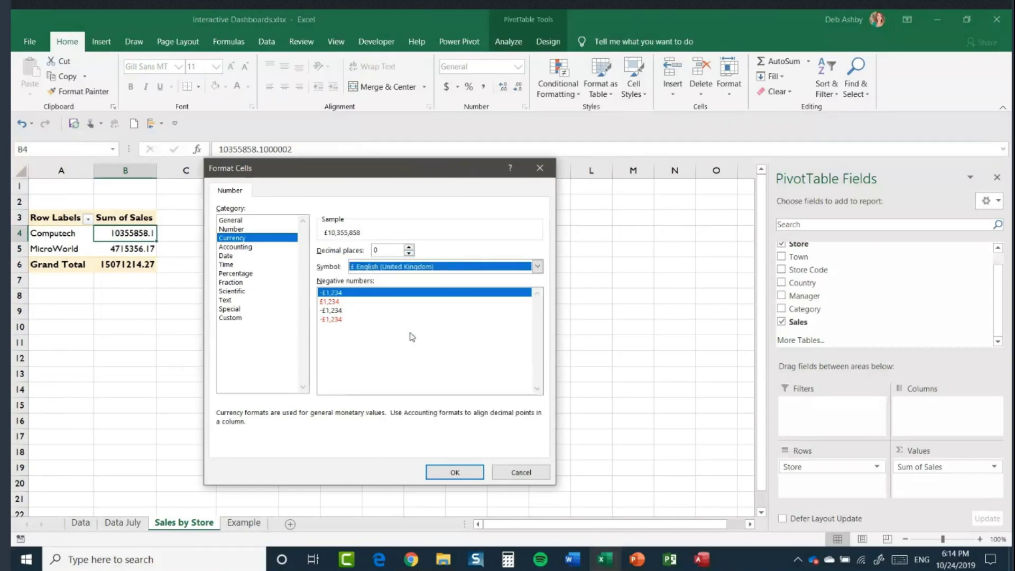
{"action": "left_click", "coordinate": [456, 473]}
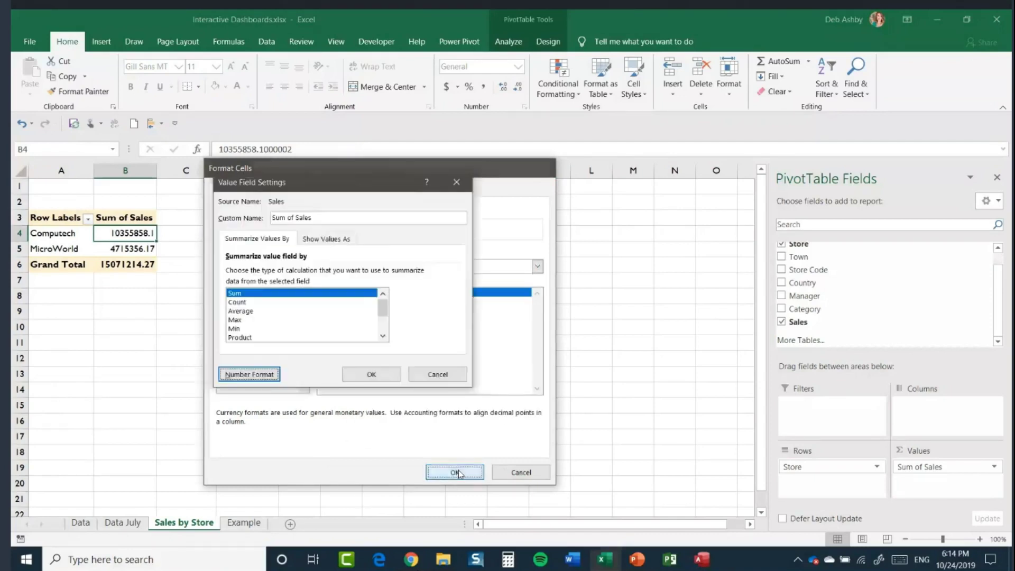
{"action": "left_click", "coordinate": [372, 375]}
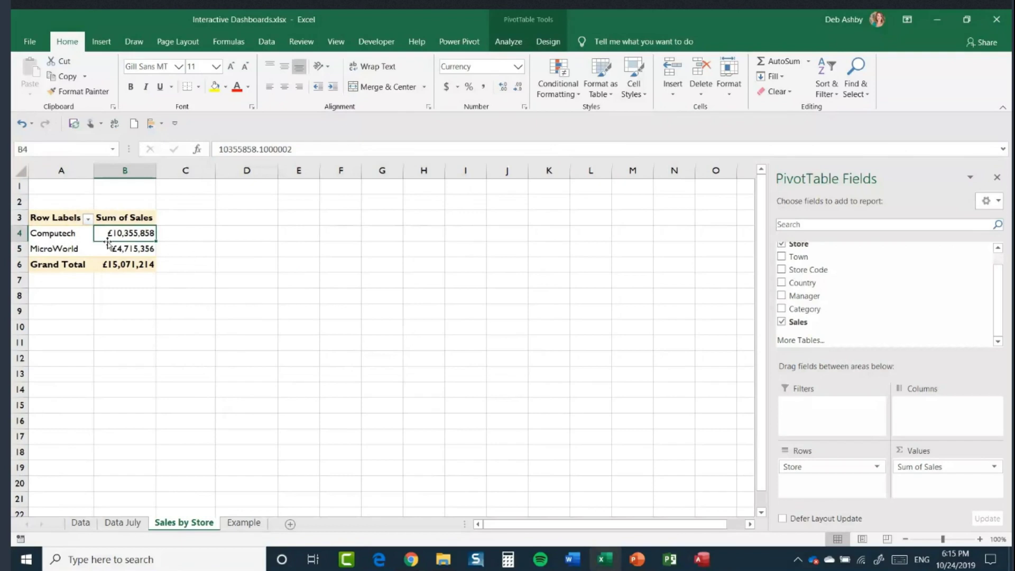
Insert a pie PivotChart from the store sales PivotTable and place it beside the table, starting at row 3.
{"action": "mouse_move", "coordinate": [118, 235]}
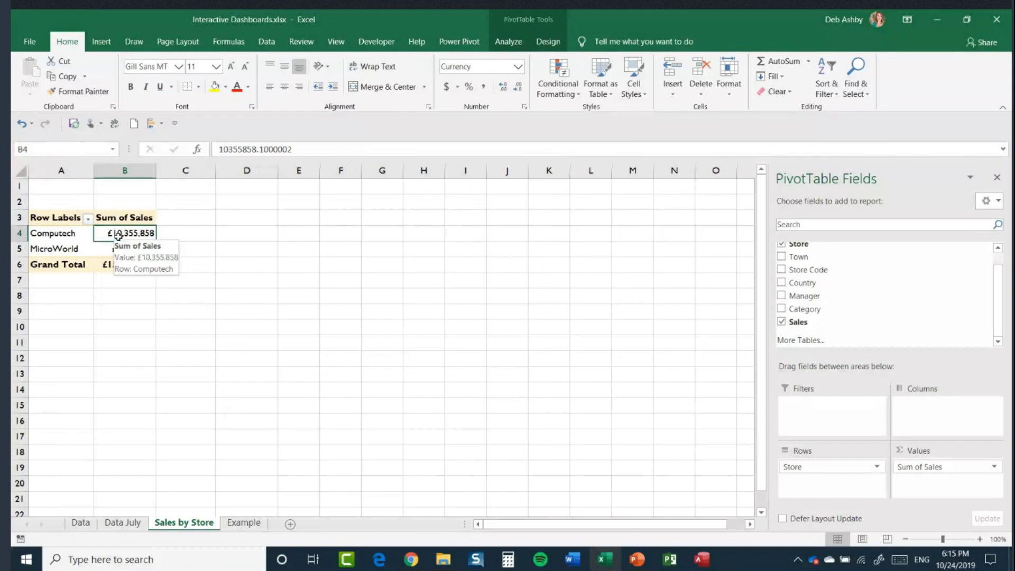
{"action": "left_click", "coordinate": [60, 236]}
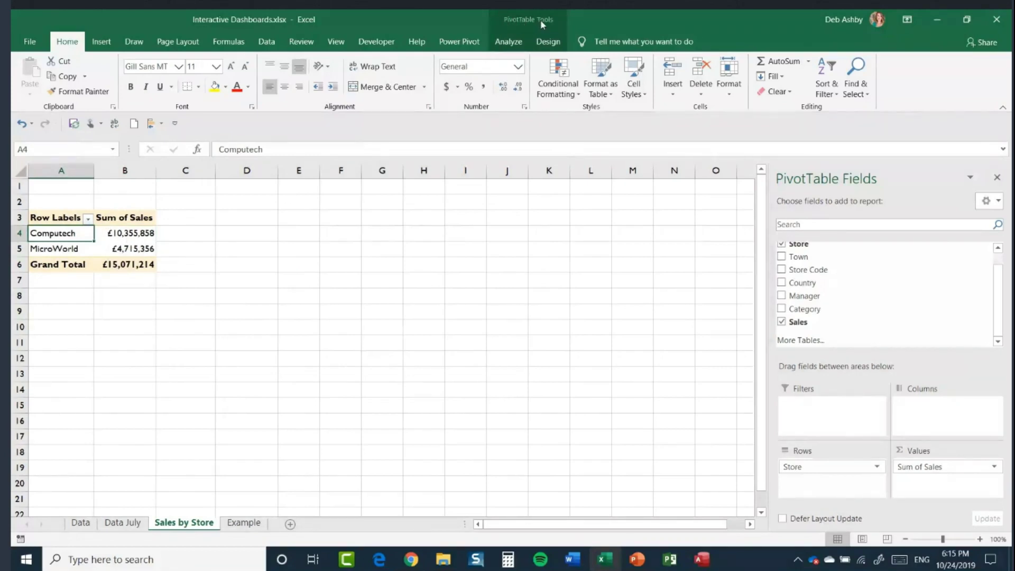
{"action": "left_click", "coordinate": [511, 41]}
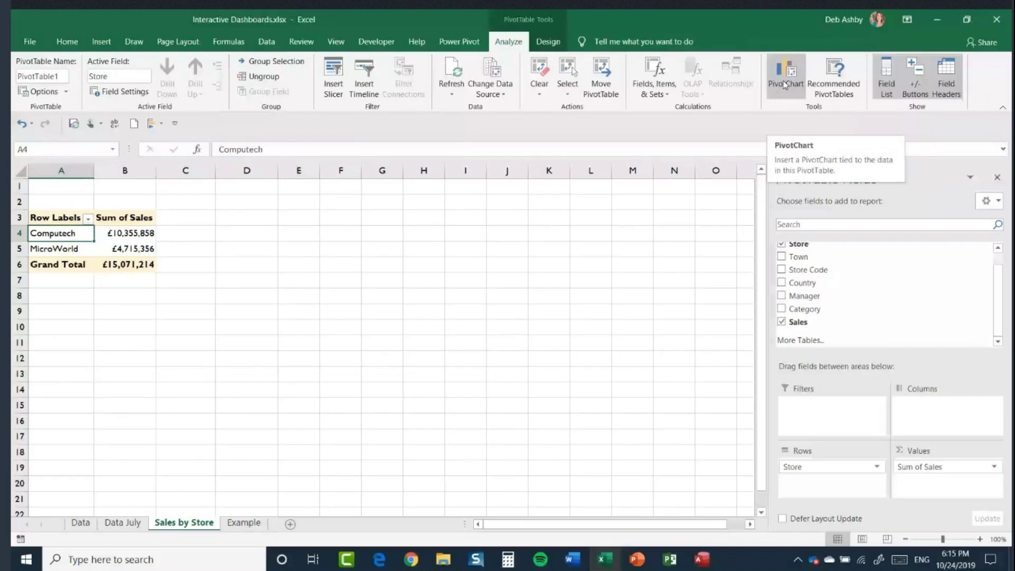
{"action": "left_click", "coordinate": [785, 85]}
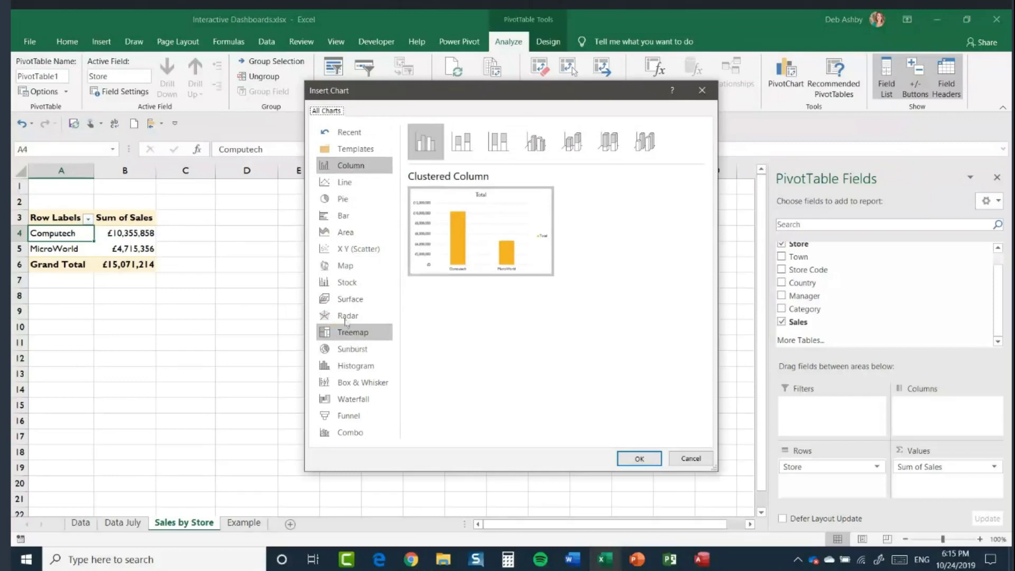
{"action": "left_click", "coordinate": [354, 205]}
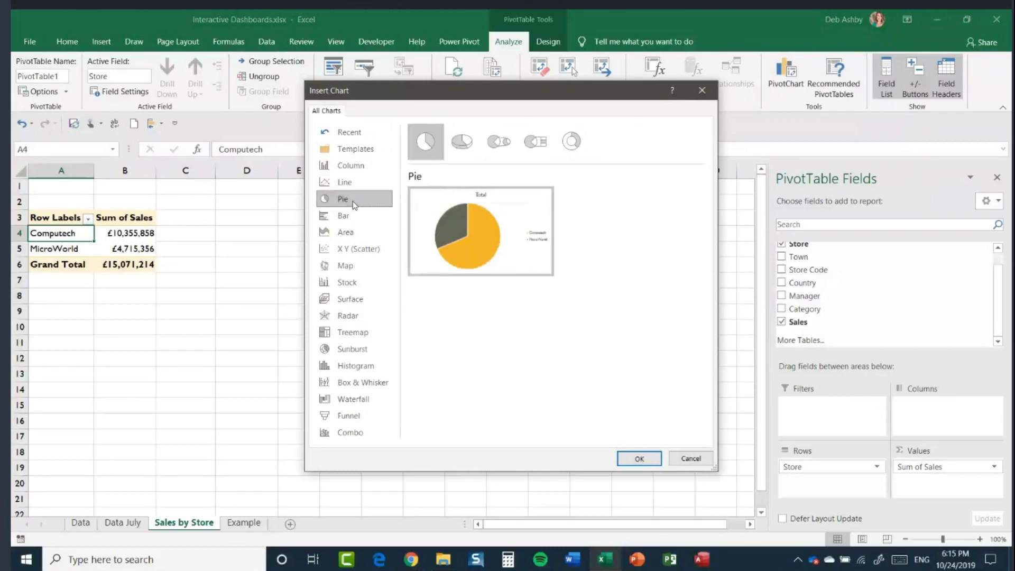
{"action": "left_click", "coordinate": [639, 459]}
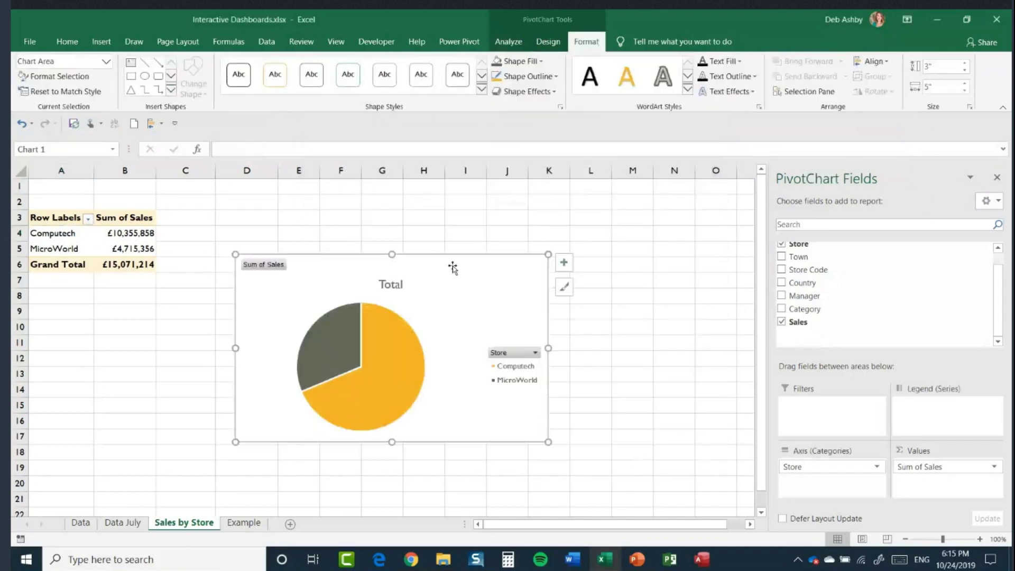
{"action": "left_click_drag", "start_coordinate": [452, 268], "coordinate": [426, 215]}
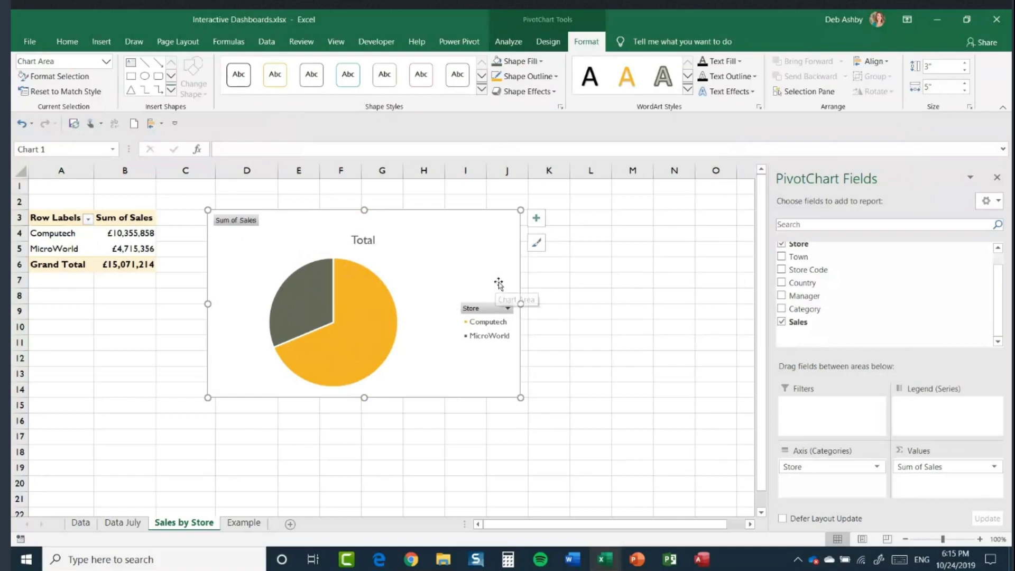
Try filtering the pie chart to only the Computech store and restore all stores.
{"action": "left_click", "coordinate": [508, 308]}
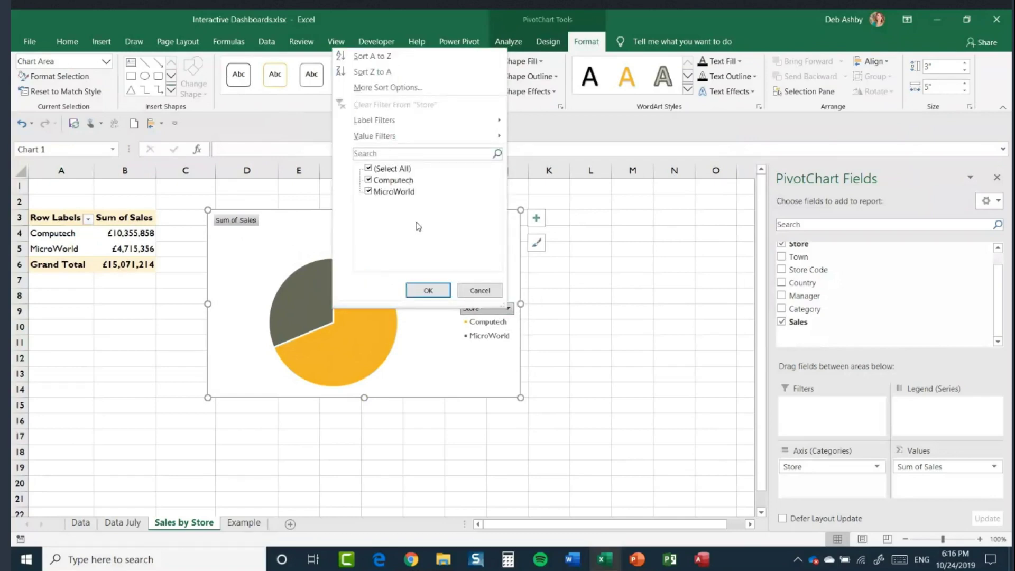
{"action": "left_click", "coordinate": [369, 168]}
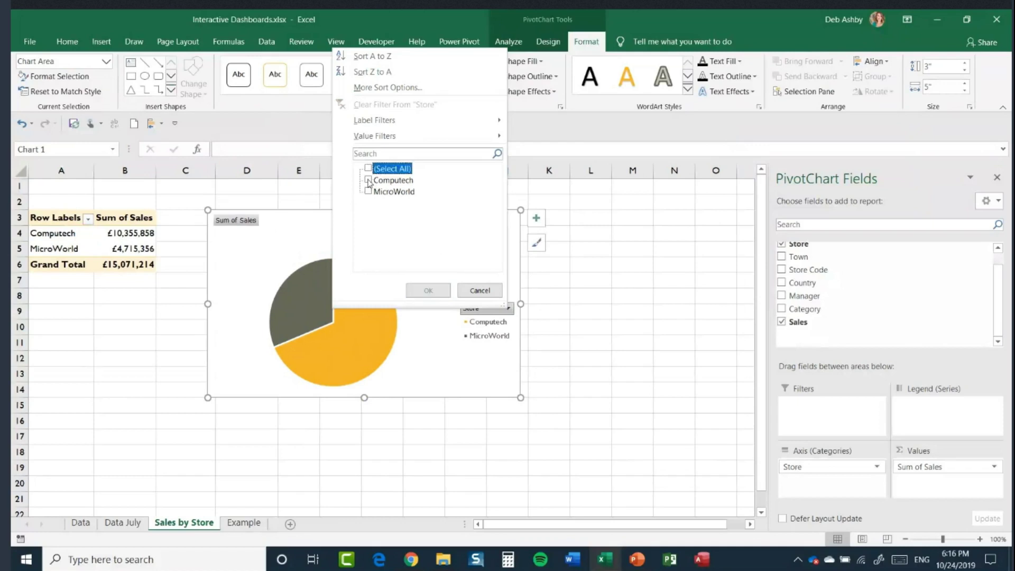
{"action": "left_click", "coordinate": [369, 181]}
{"action": "left_click", "coordinate": [429, 291]}
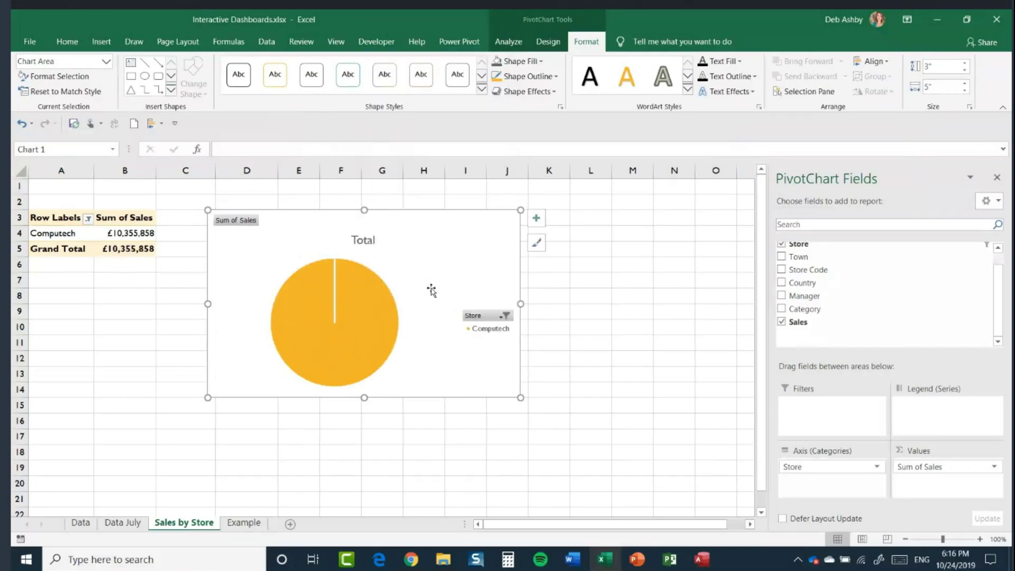
{"action": "left_click", "coordinate": [505, 316]}
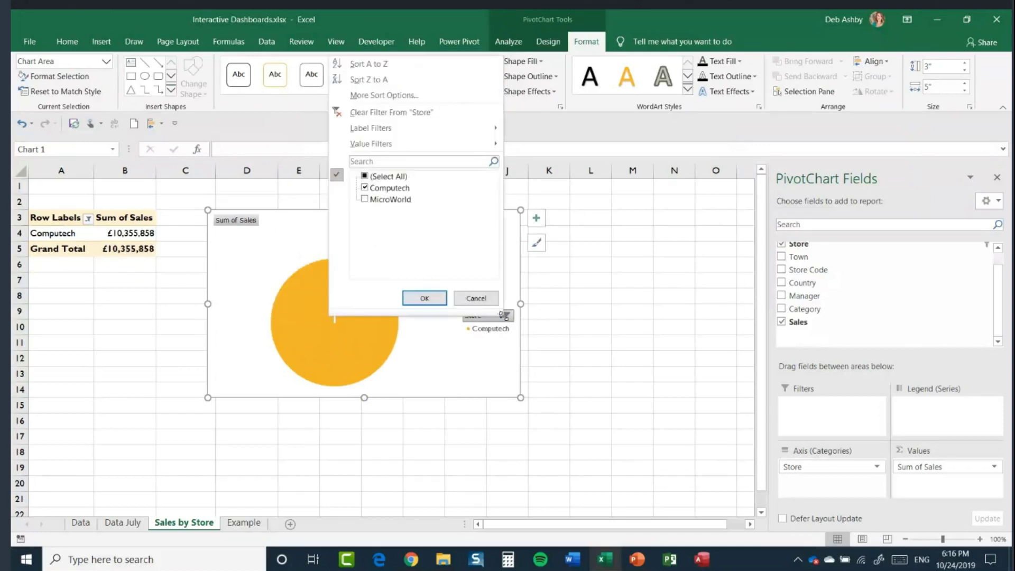
{"action": "left_click", "coordinate": [365, 177]}
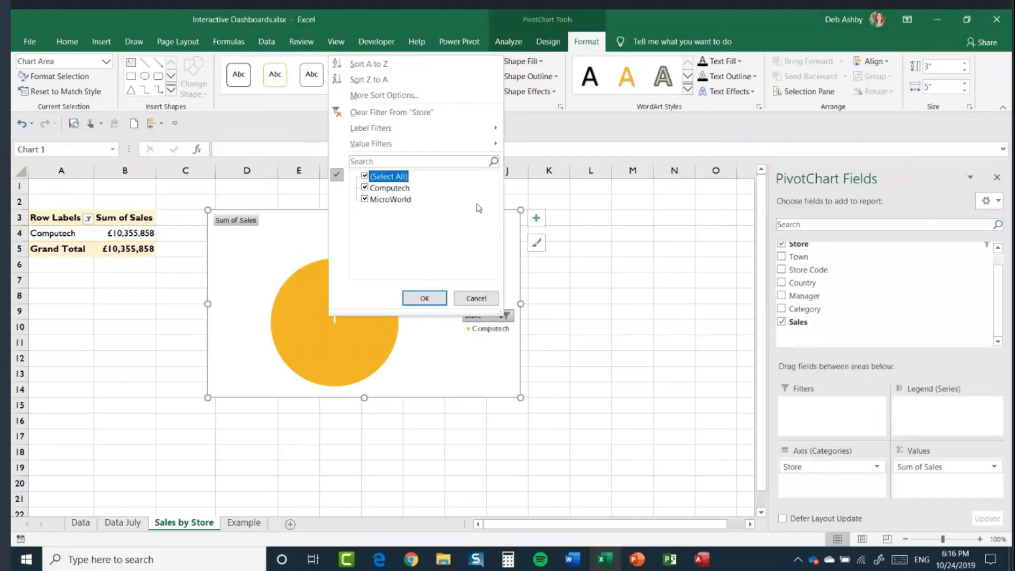
{"action": "left_click", "coordinate": [432, 298]}
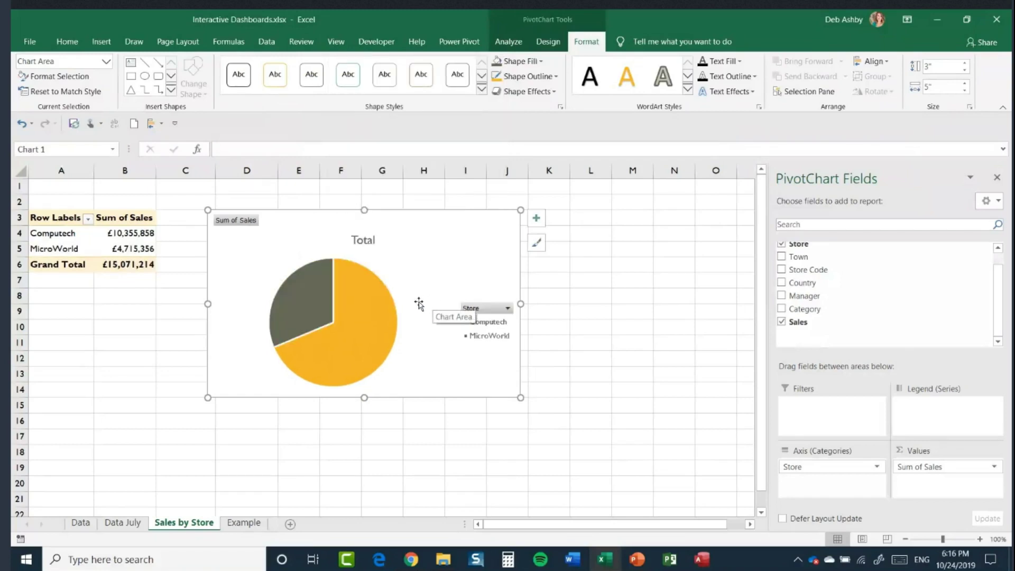
Hide all field buttons on the store sales pie chart.
{"action": "right_click", "coordinate": [243, 224]}
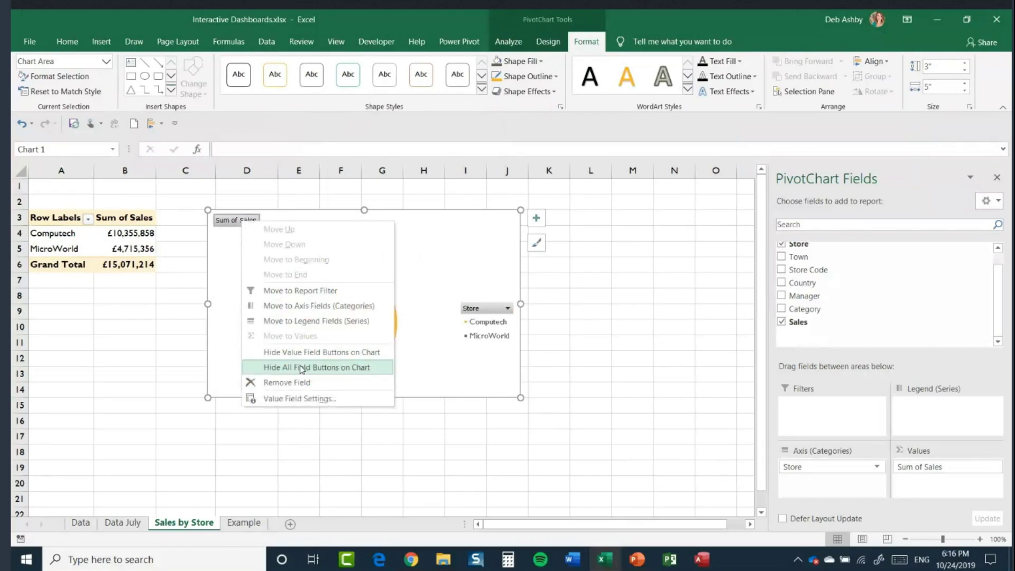
{"action": "left_click", "coordinate": [368, 369]}
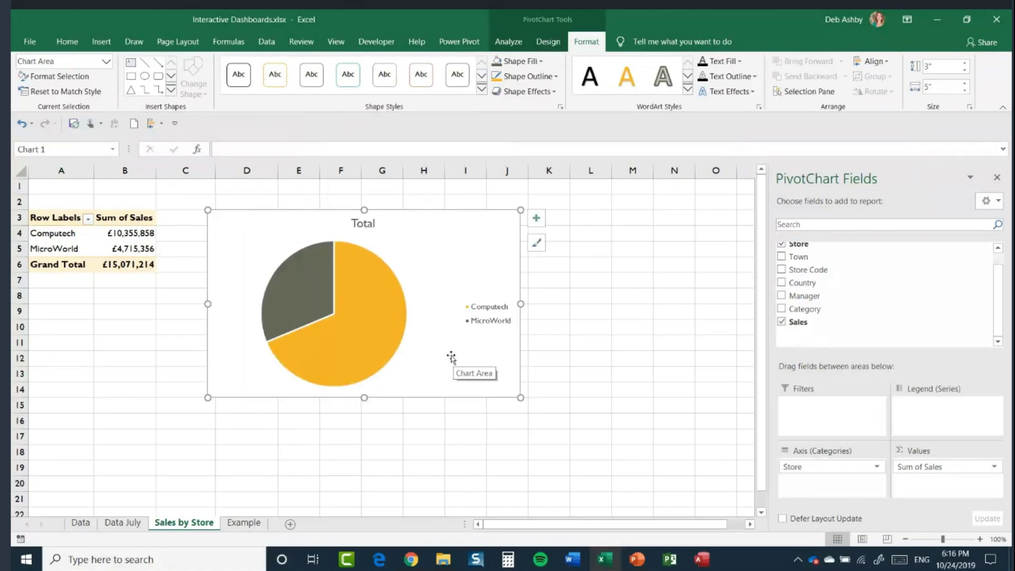
Change the pie chart's title to "Sales by Store".
{"action": "left_click", "coordinate": [370, 224]}
{"action": "double_click", "coordinate": [368, 224]}
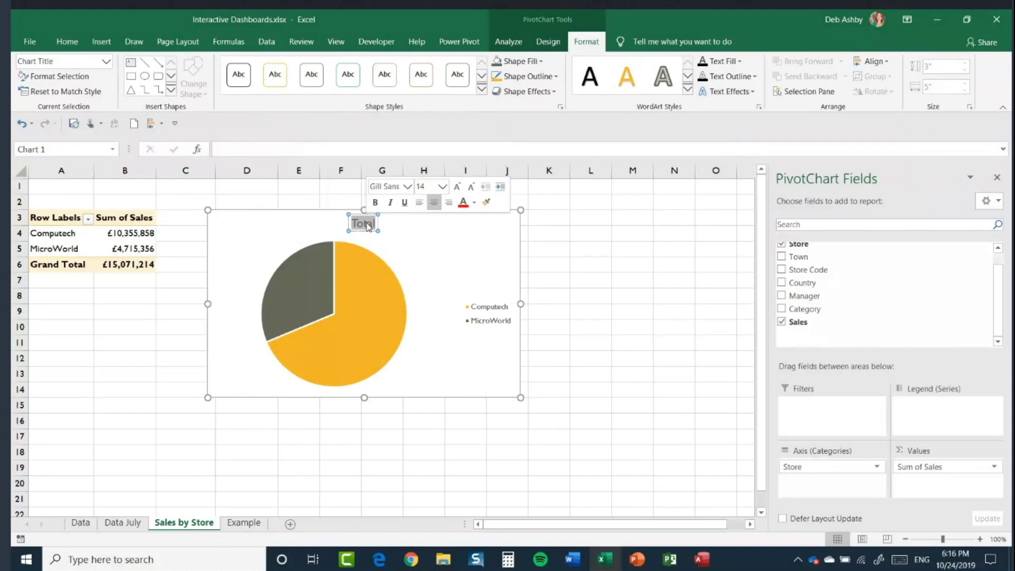
{"action": "type", "text": "Sales"}
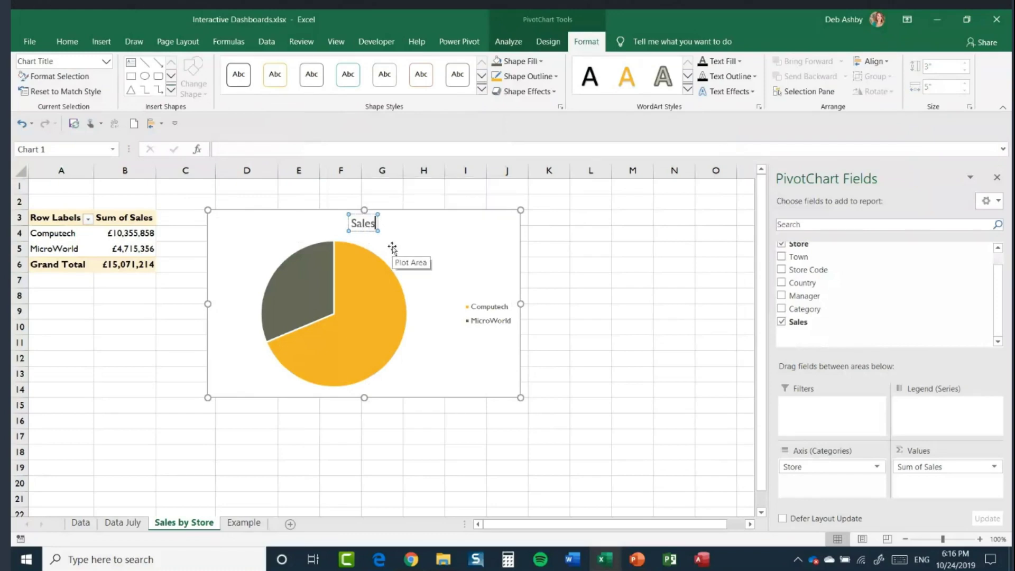
{"action": "type", "text": " by Store"}
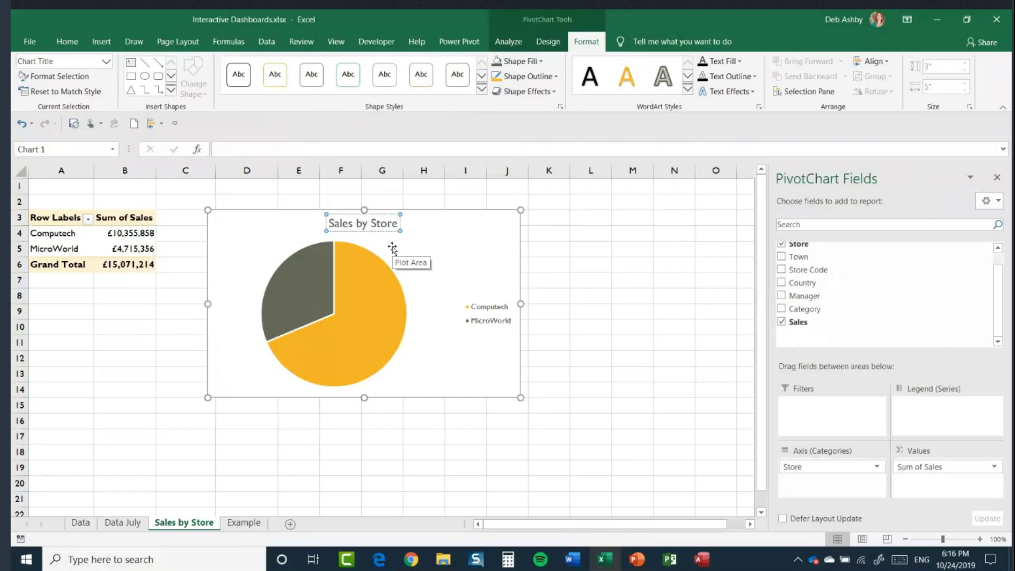
{"action": "left_click", "coordinate": [477, 247]}
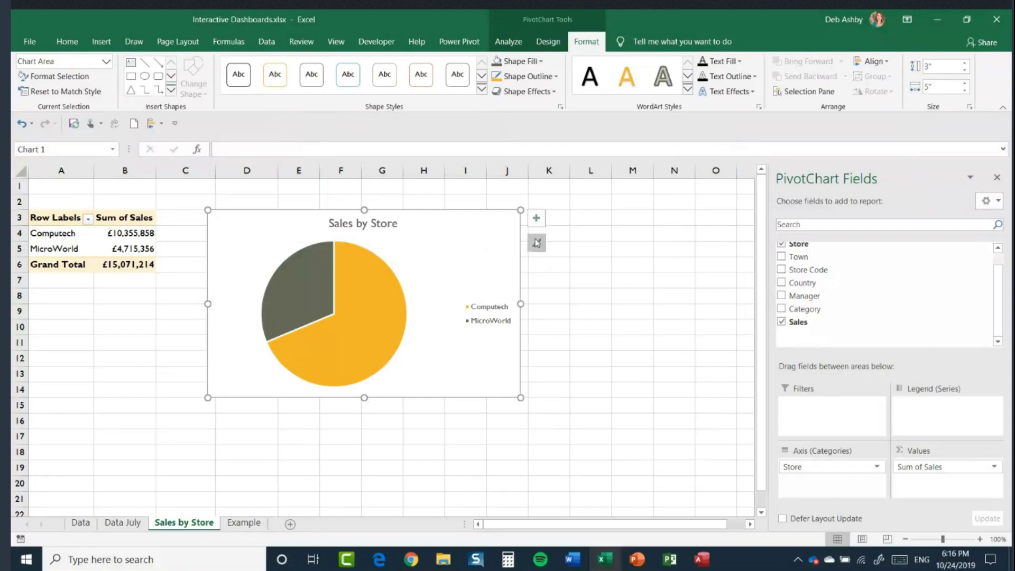
Move the pie chart's legend to the bottom and narrow the chart to about 3.97 inches wide.
{"action": "left_click", "coordinate": [536, 222]}
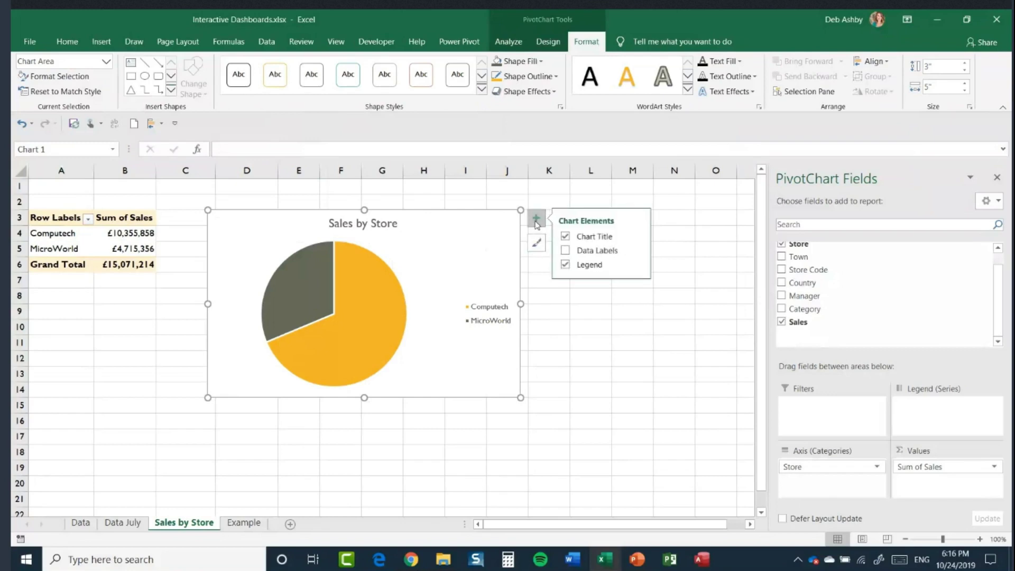
{"action": "mouse_move", "coordinate": [639, 265]}
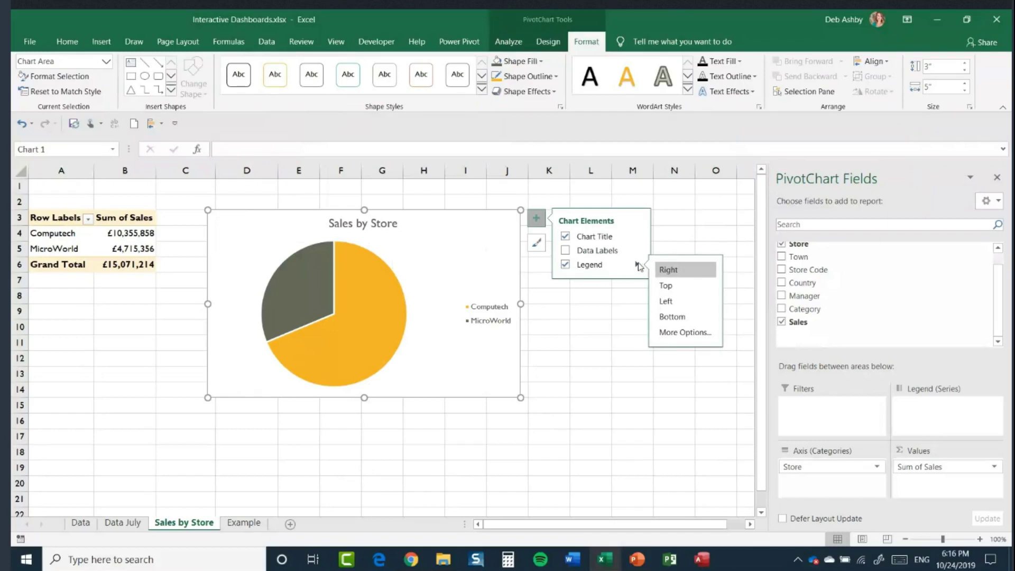
{"action": "left_click", "coordinate": [679, 319]}
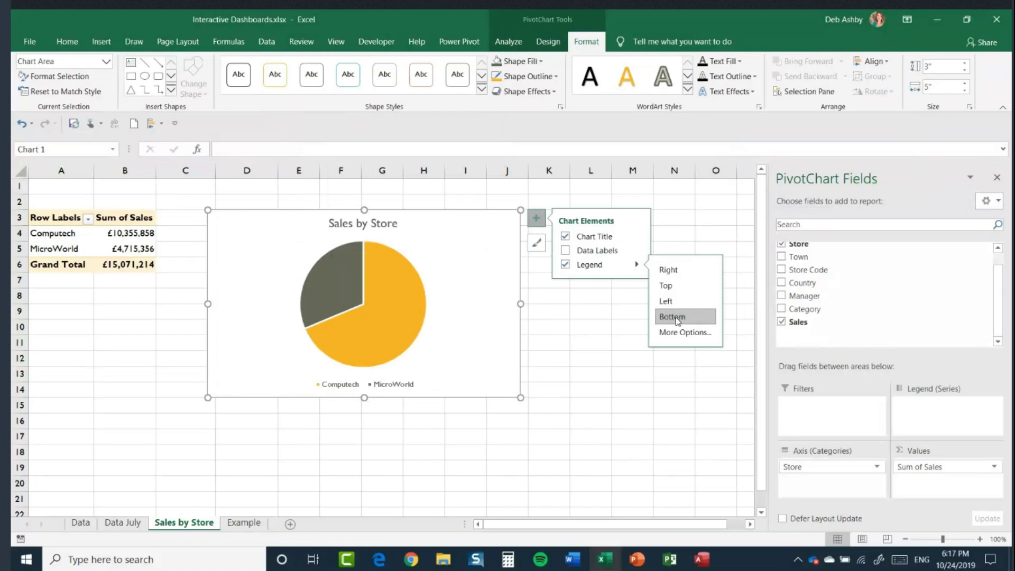
{"action": "left_click", "coordinate": [586, 327]}
{"action": "left_click", "coordinate": [501, 343]}
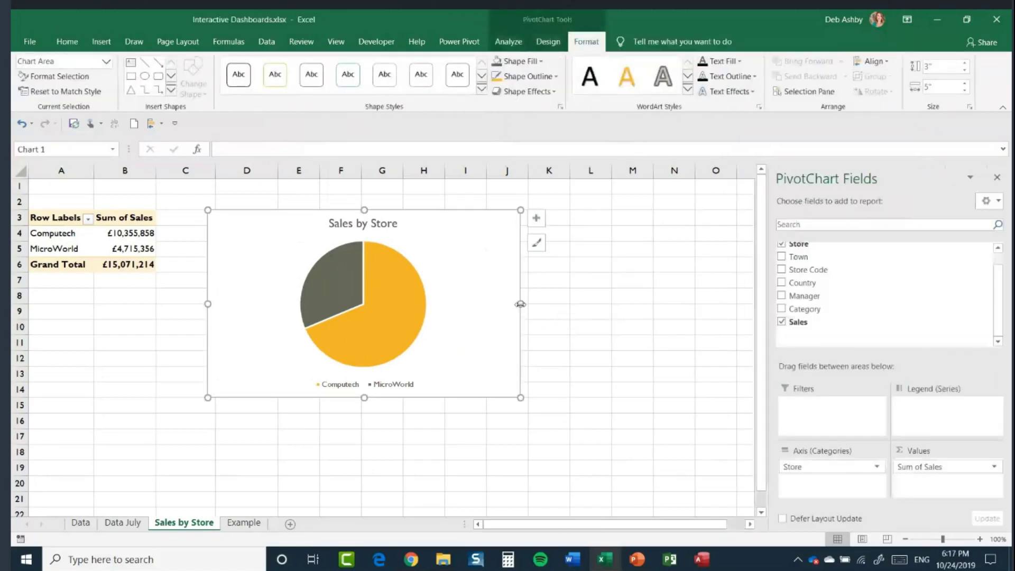
{"action": "left_click_drag", "start_coordinate": [521, 304], "coordinate": [456, 305]}
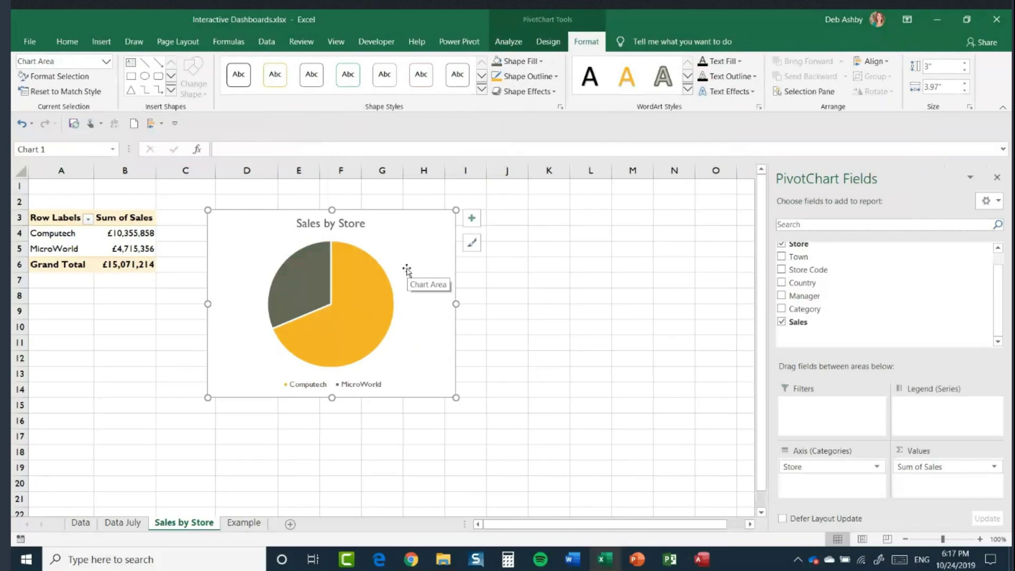
Recolor the pie chart with the monochromatic teal palette that runs from light to dark.
{"action": "left_click", "coordinate": [540, 41]}
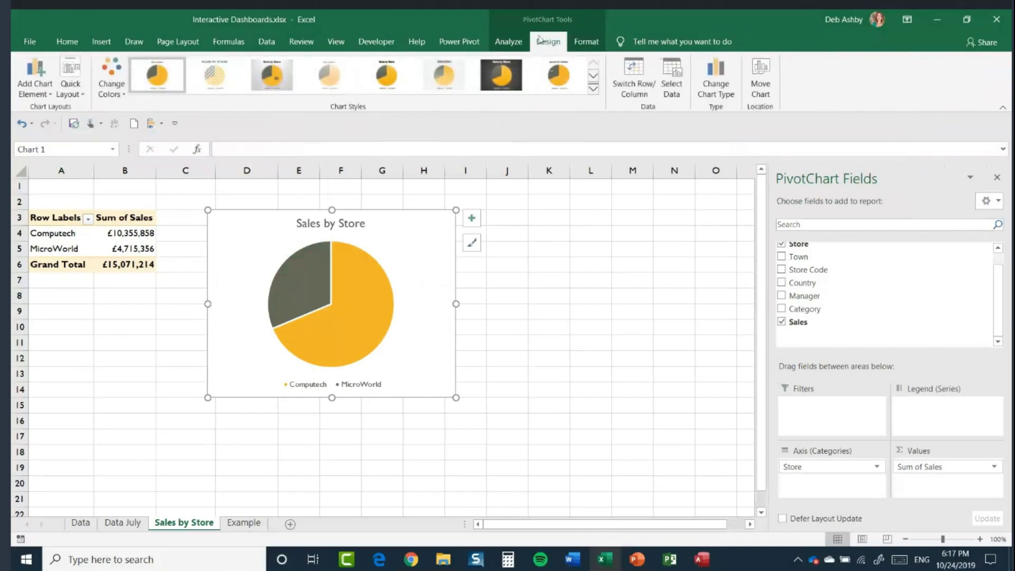
{"action": "left_click", "coordinate": [116, 89]}
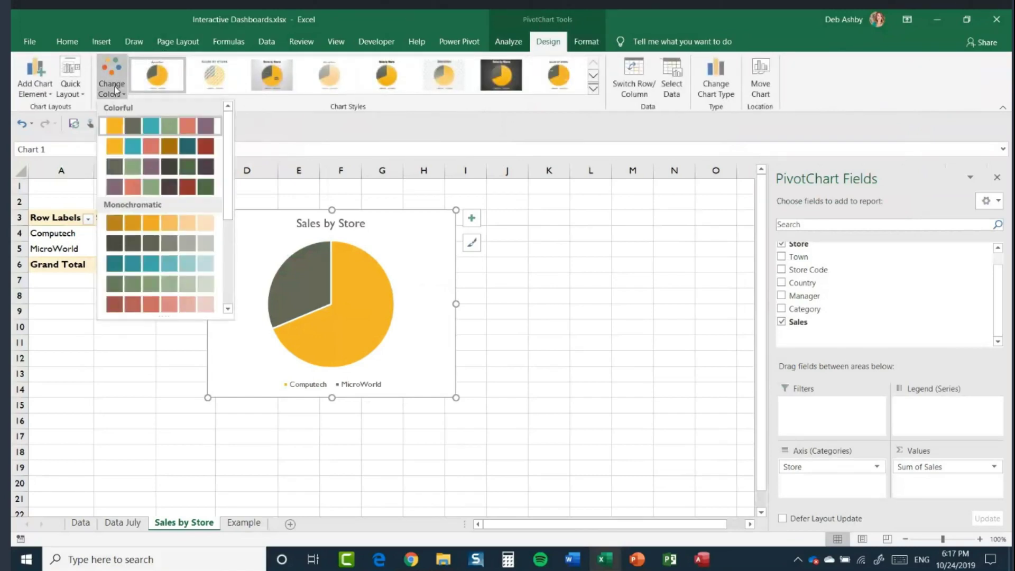
{"action": "left_click_drag", "start_coordinate": [228, 162], "coordinate": [227, 256]}
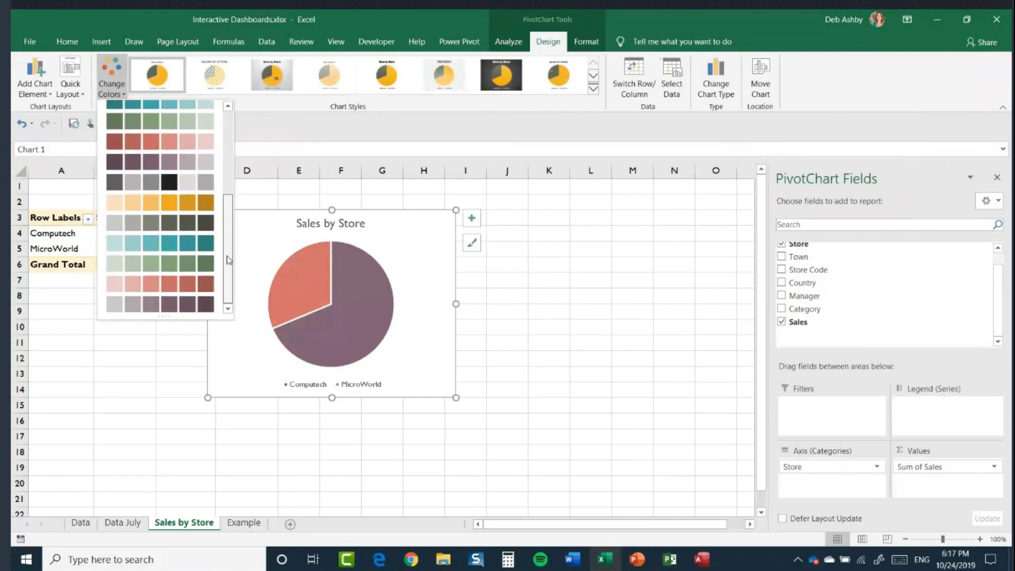
{"action": "left_click", "coordinate": [183, 251]}
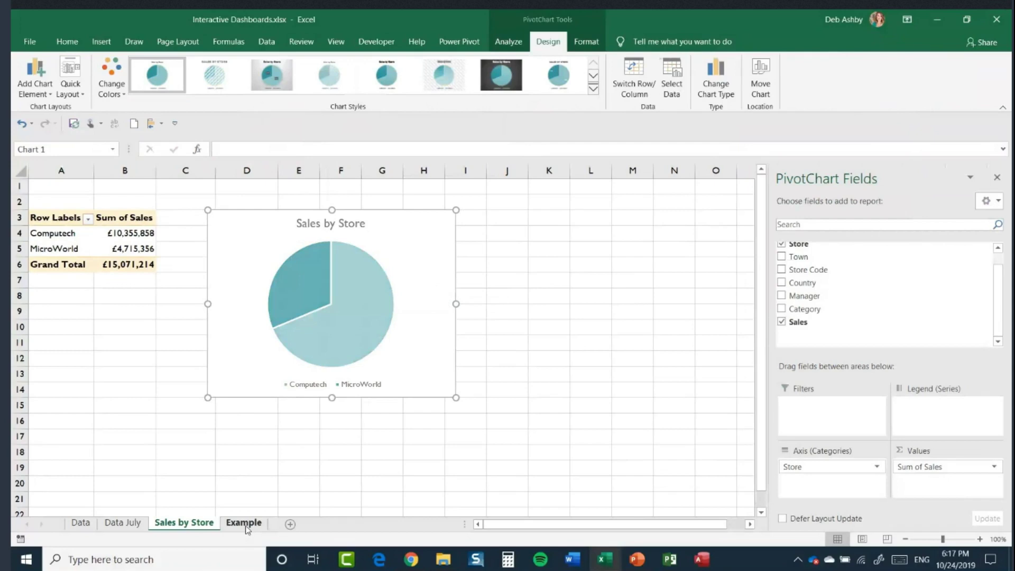
Review the finished dashboard on the Example sheet and the source table on the Data sheet, and return to Sales by Store.
{"action": "left_click", "coordinate": [245, 524]}
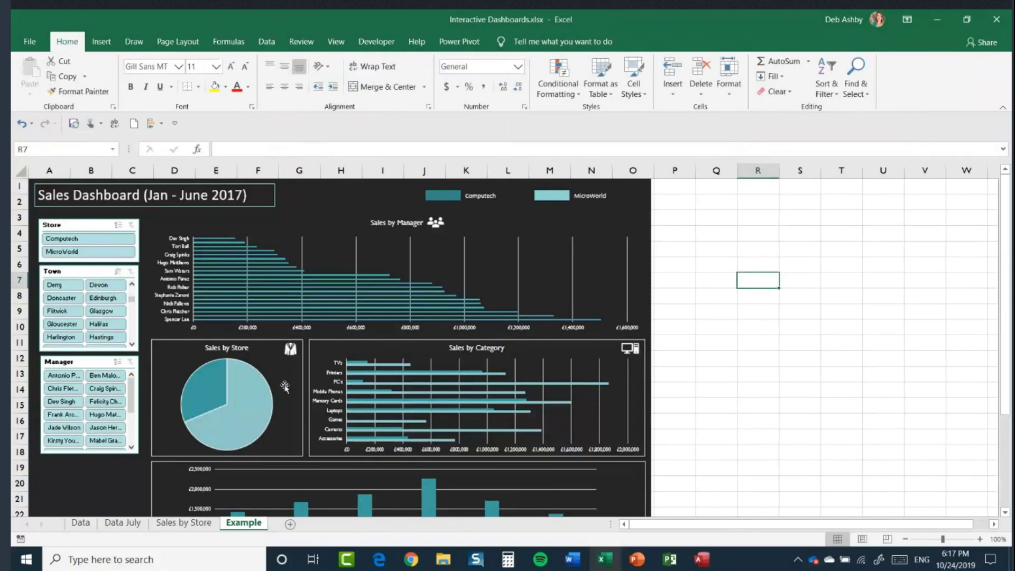
{"action": "left_click", "coordinate": [85, 528]}
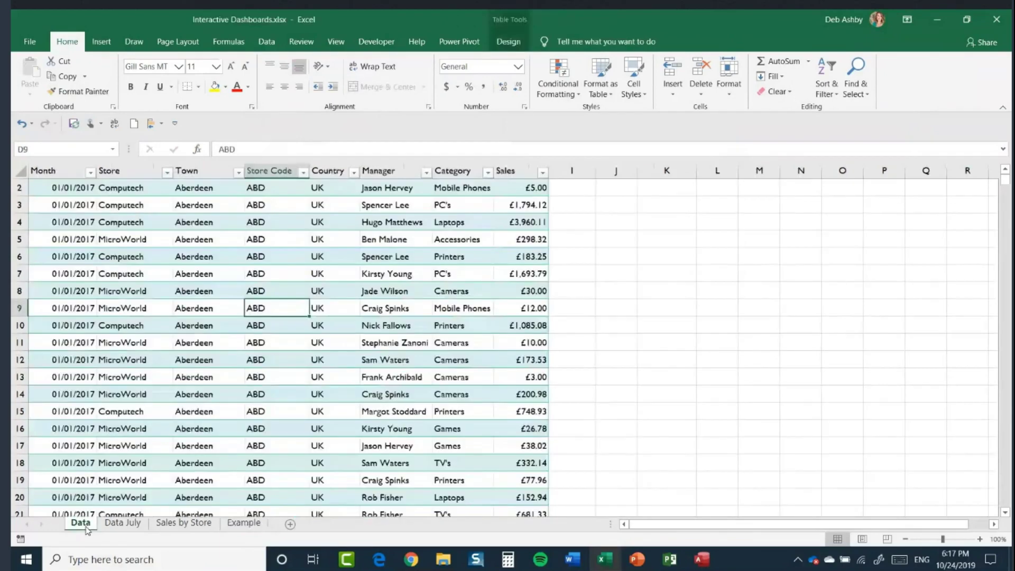
{"action": "left_click", "coordinate": [180, 524]}
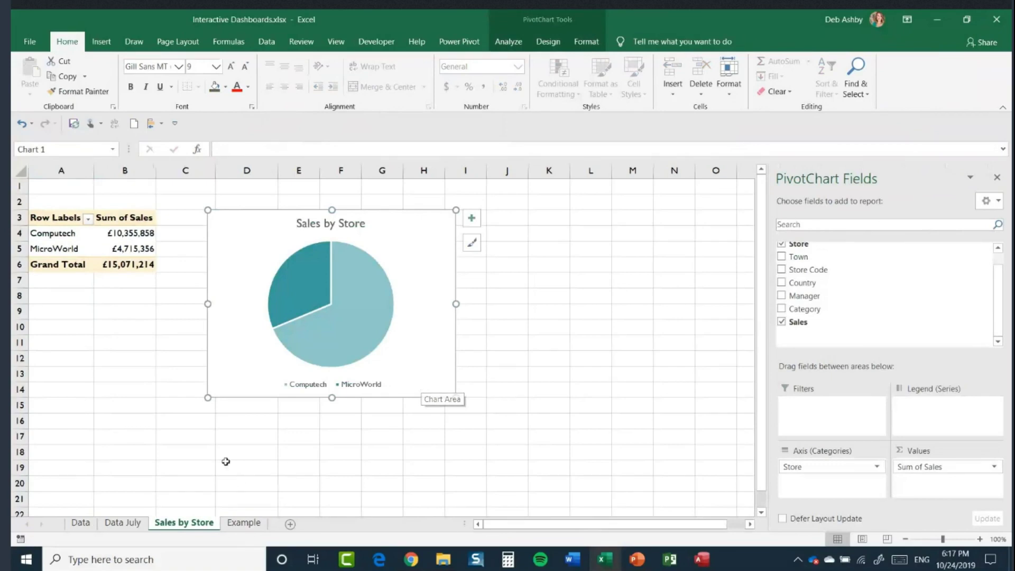
{"action": "left_click", "coordinate": [86, 528]}
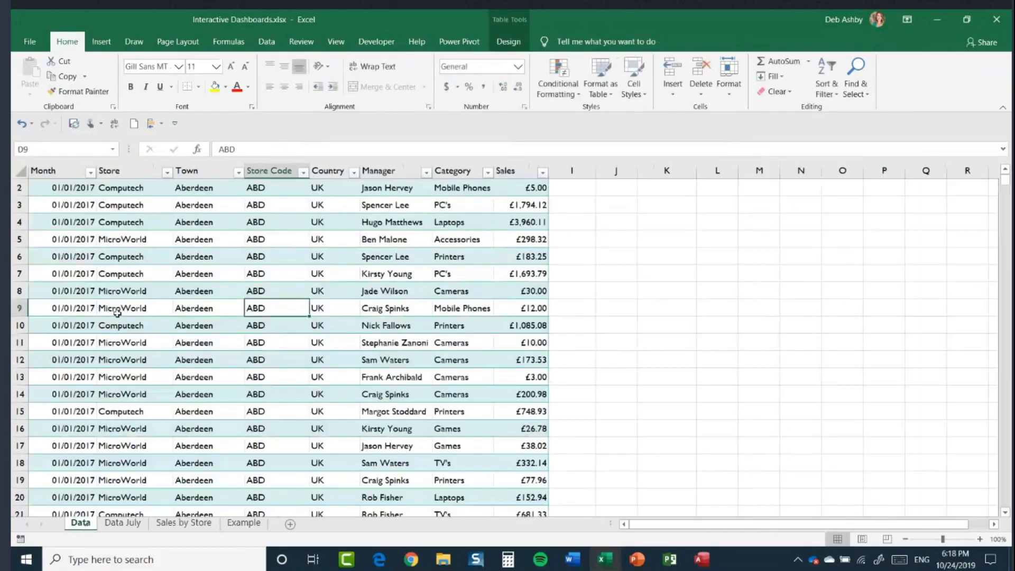
{"action": "left_click", "coordinate": [186, 525]}
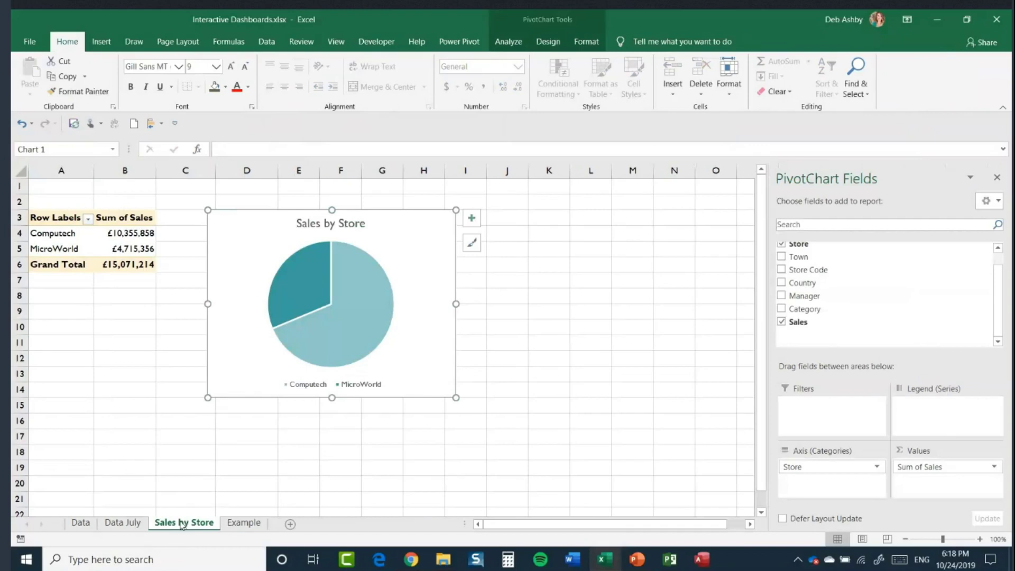
Duplicate the Sales by Store sheet, placing the copy directly after it, and rename the copy "Sales by Manager".
{"action": "left_click_drag", "start_coordinate": [180, 525], "coordinate": [226, 532]}
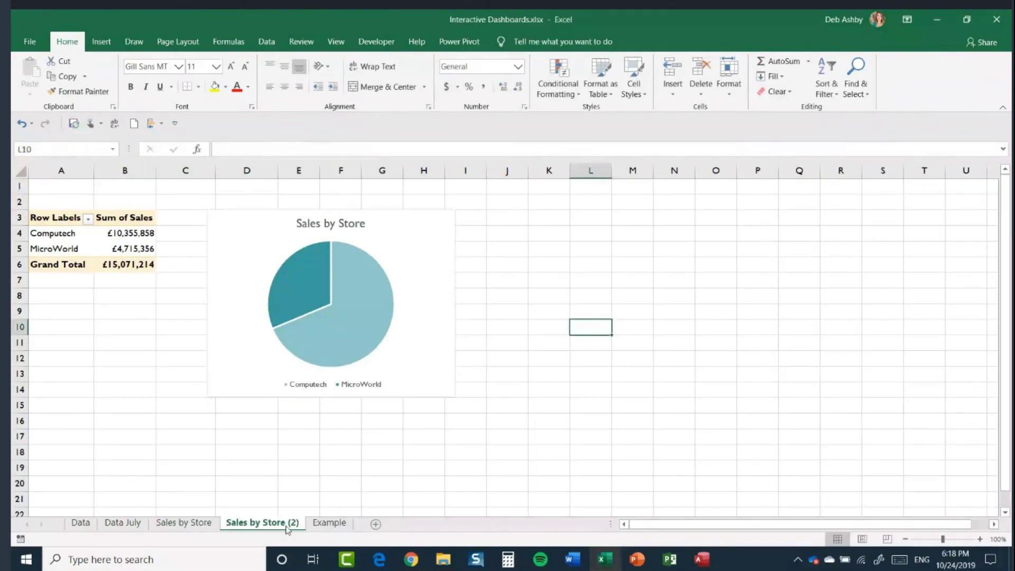
{"action": "right_click", "coordinate": [286, 527]}
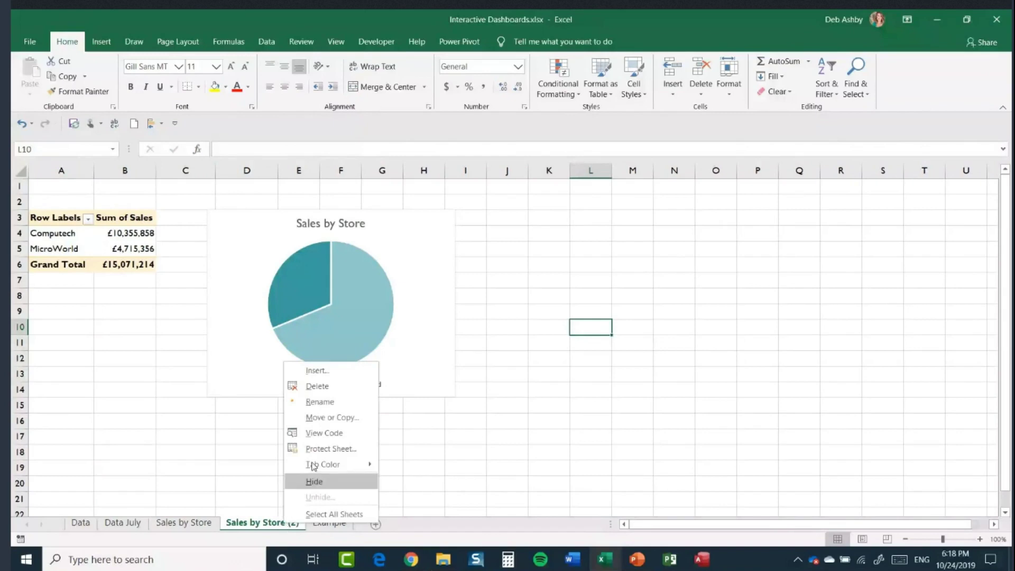
{"action": "left_click", "coordinate": [320, 402]}
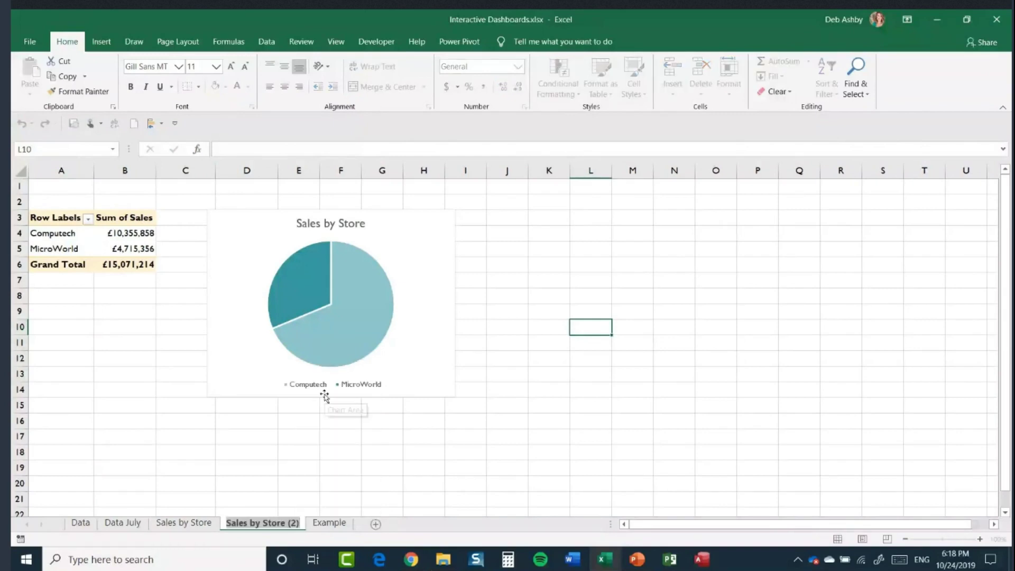
{"action": "type", "text": "Saales"}
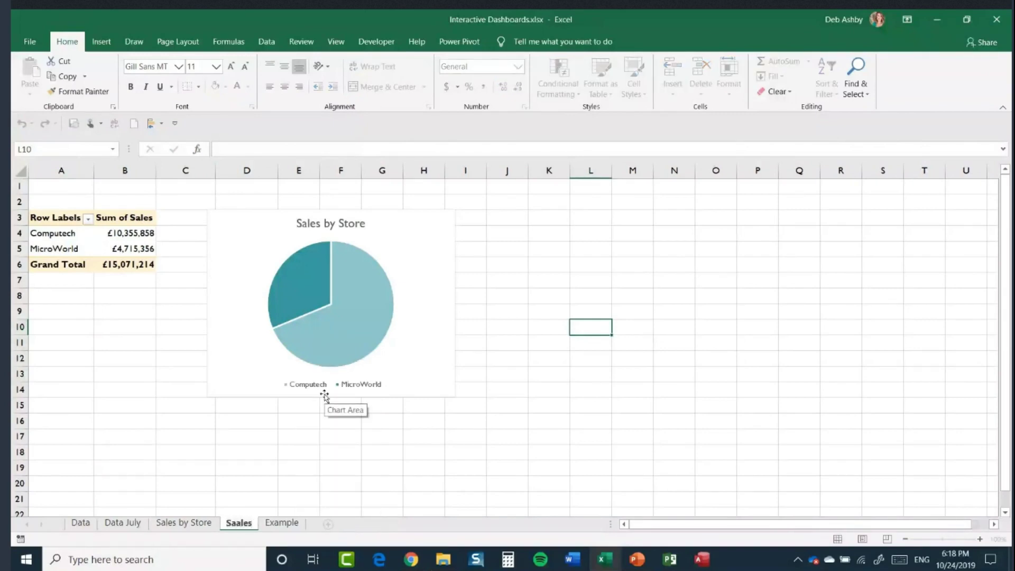
{"action": "key", "text": "BackSpace"}
{"action": "key", "text": "BackSpace"}
{"action": "key", "text": "BackSpace"}
{"action": "key", "text": "BackSpace"}
{"action": "type", "text": "les by Mana"}
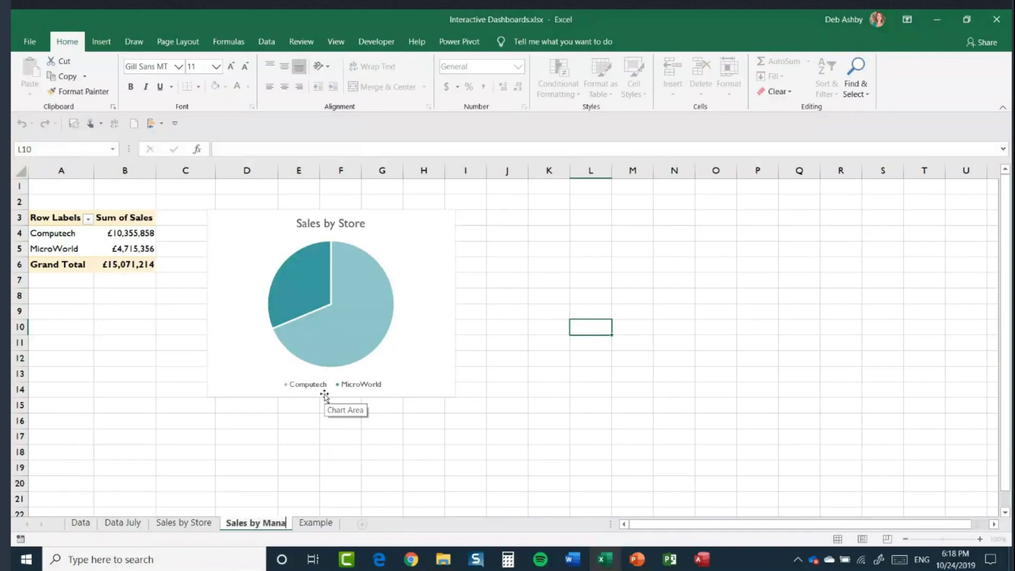
{"action": "type", "text": "ger"}
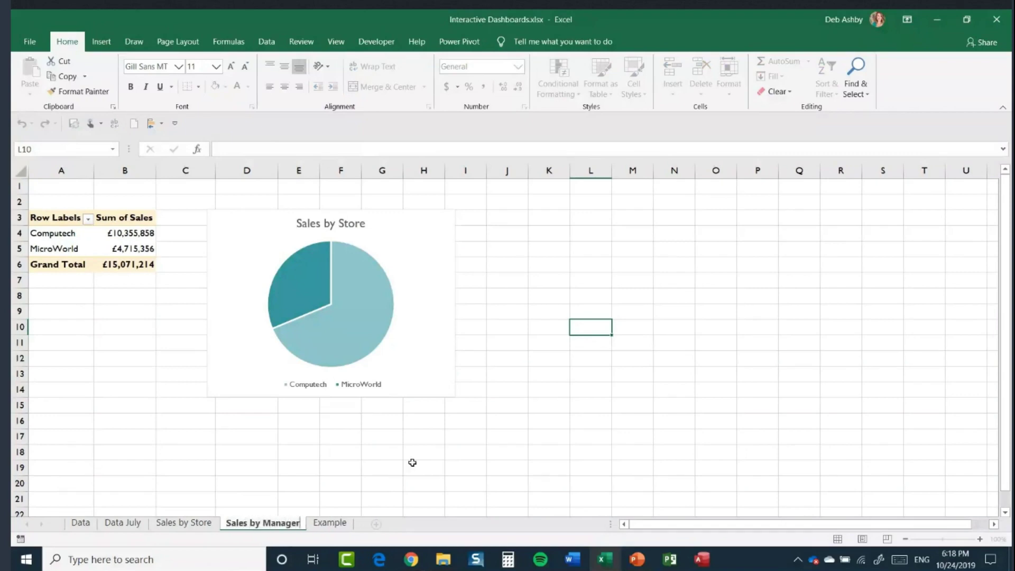
{"action": "left_click", "coordinate": [412, 463]}
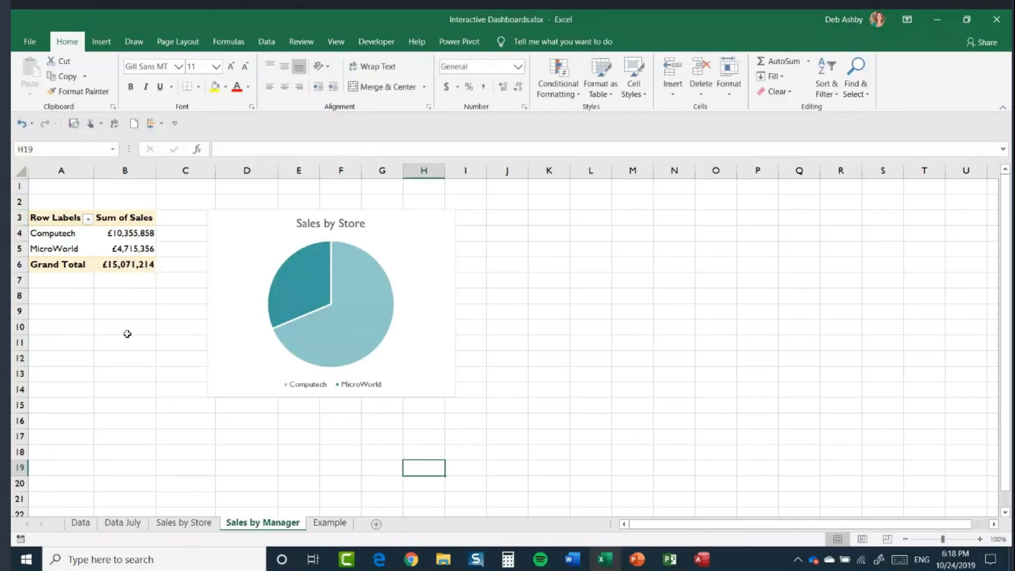
Delete the pie chart from the Sales by Manager sheet and replace Store with Manager in the PivotTable's Rows area.
{"action": "left_click", "coordinate": [438, 229]}
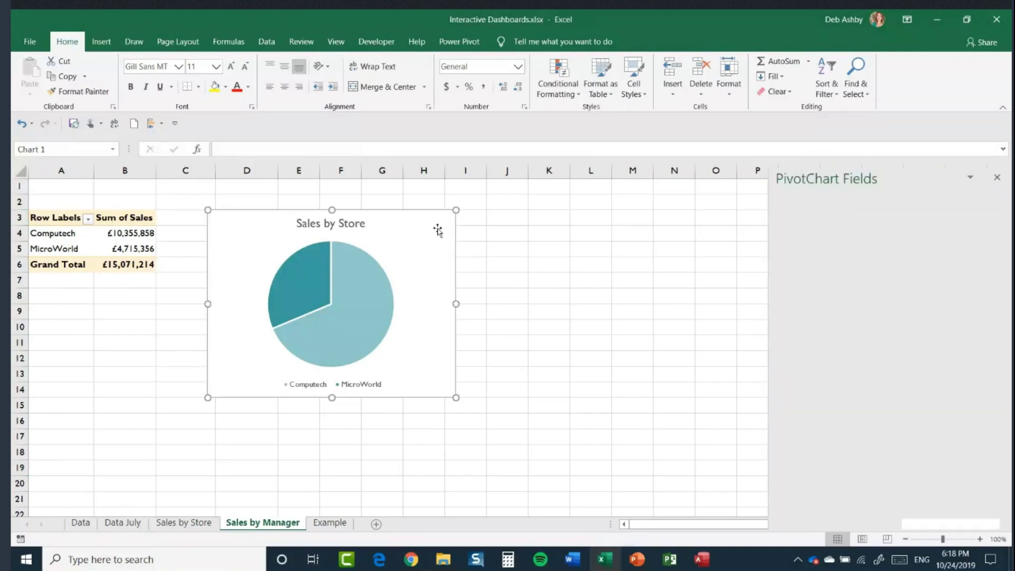
{"action": "key", "text": "Delete"}
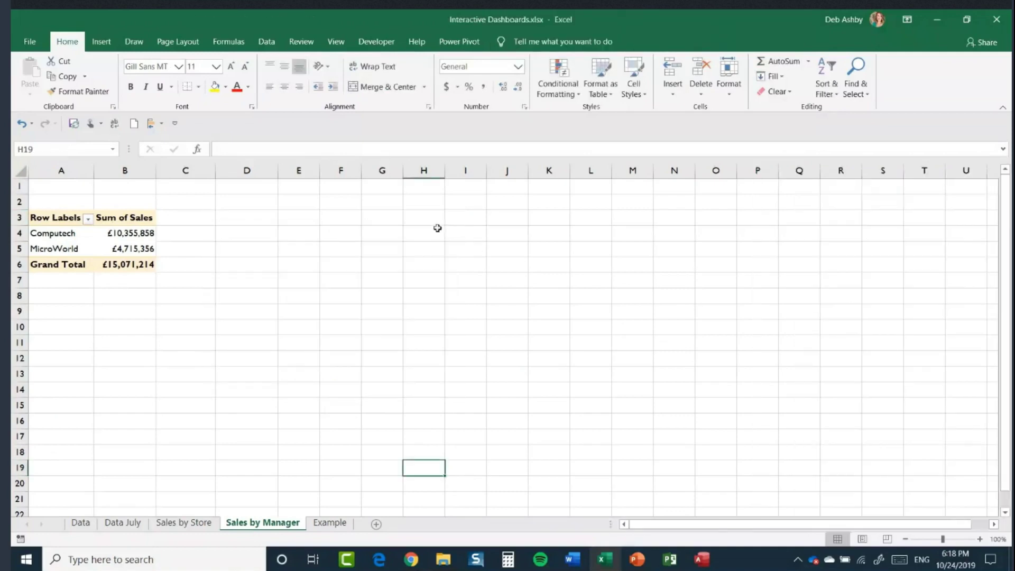
{"action": "left_click_drag", "start_coordinate": [65, 244], "coordinate": [66, 238]}
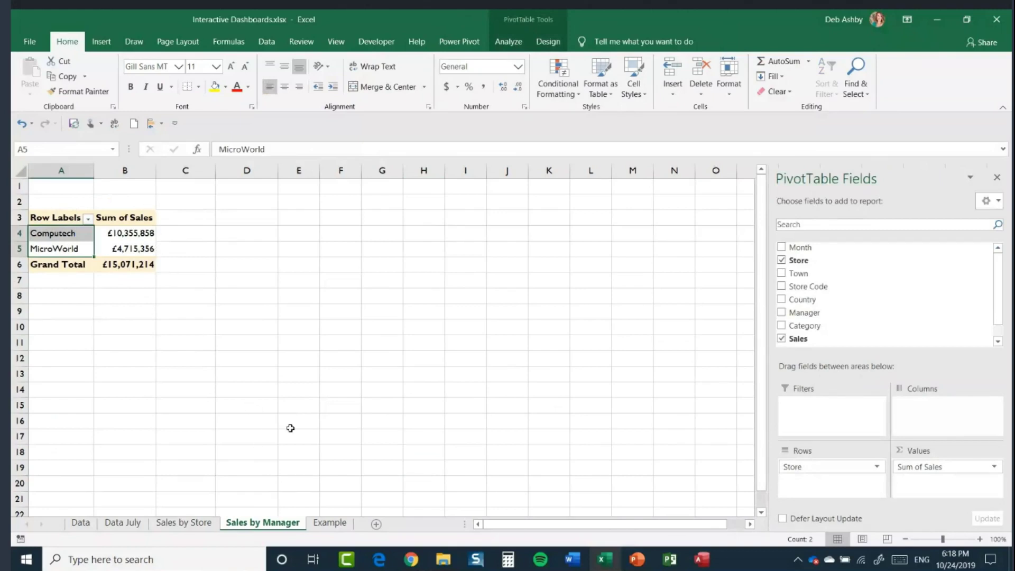
{"action": "left_click", "coordinate": [828, 469]}
{"action": "left_click_drag", "start_coordinate": [828, 469], "coordinate": [616, 372]}
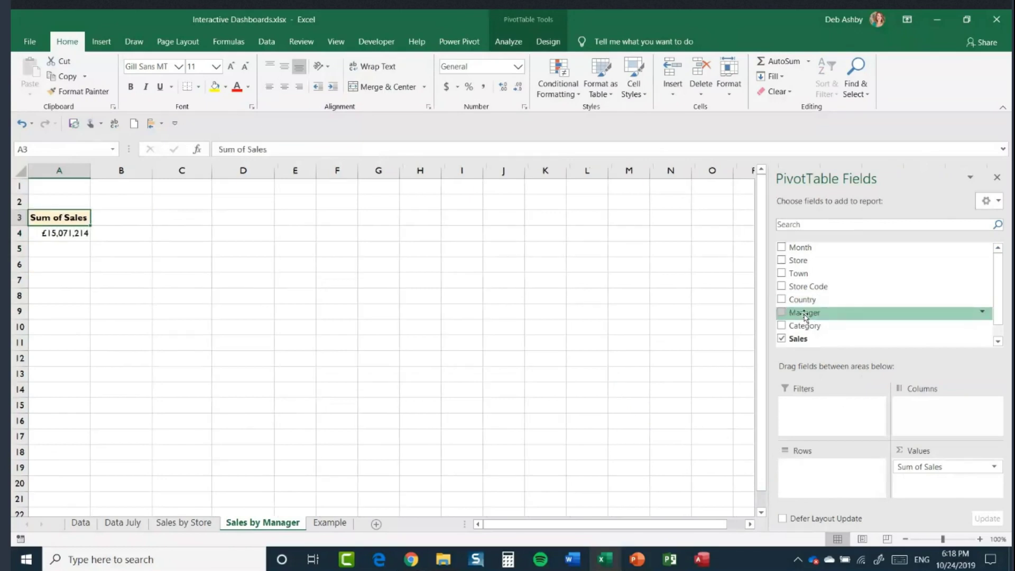
{"action": "left_click_drag", "start_coordinate": [805, 313], "coordinate": [806, 481]}
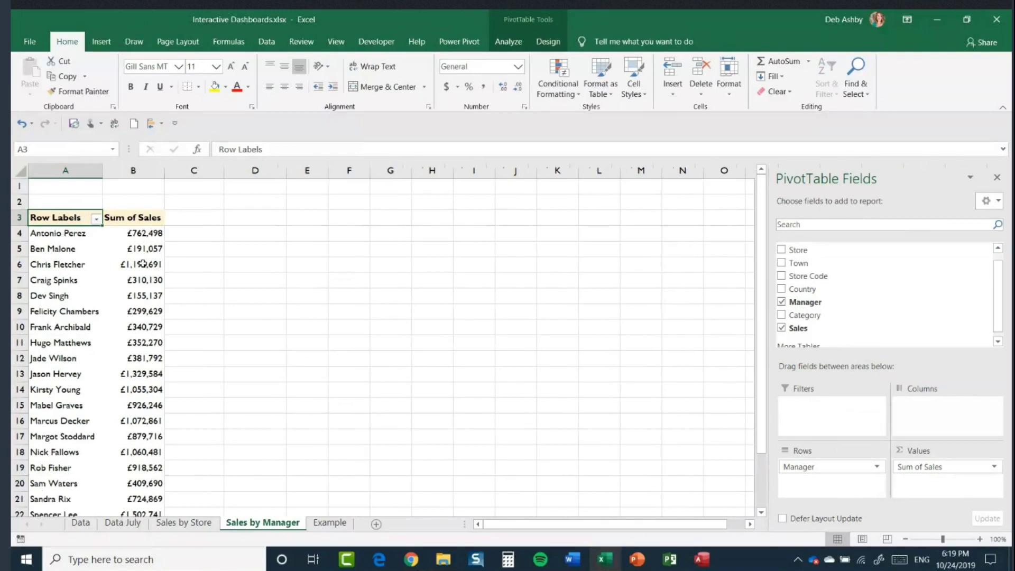
Filter the managers in the PivotTable to the top 10 items by Sum of Sales.
{"action": "mouse_move", "coordinate": [138, 457]}
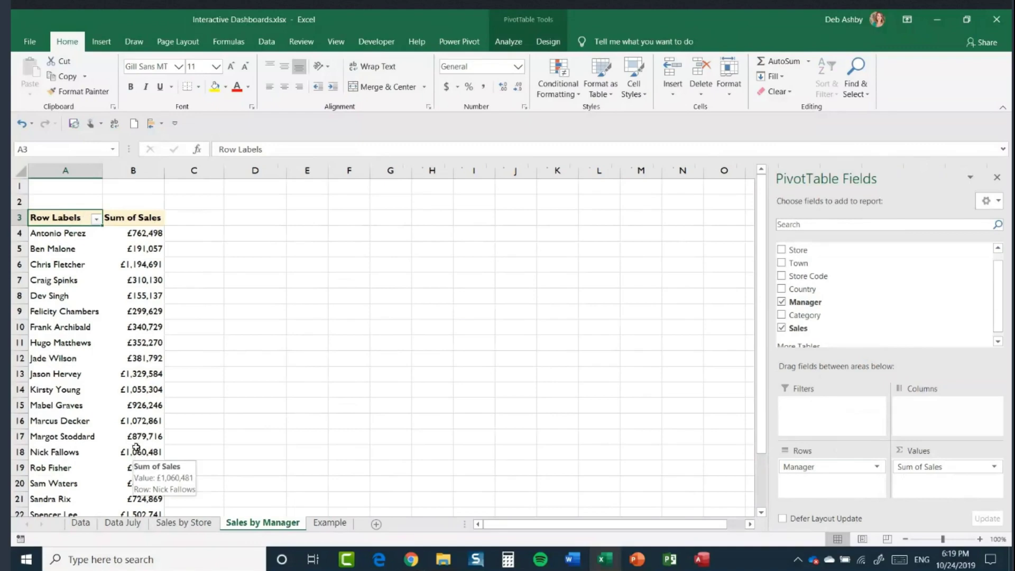
{"action": "scroll", "coordinate": [128, 375], "scroll_direction": "down", "scroll_amount": 3}
{"action": "scroll", "coordinate": [128, 375], "scroll_direction": "up", "scroll_amount": 3}
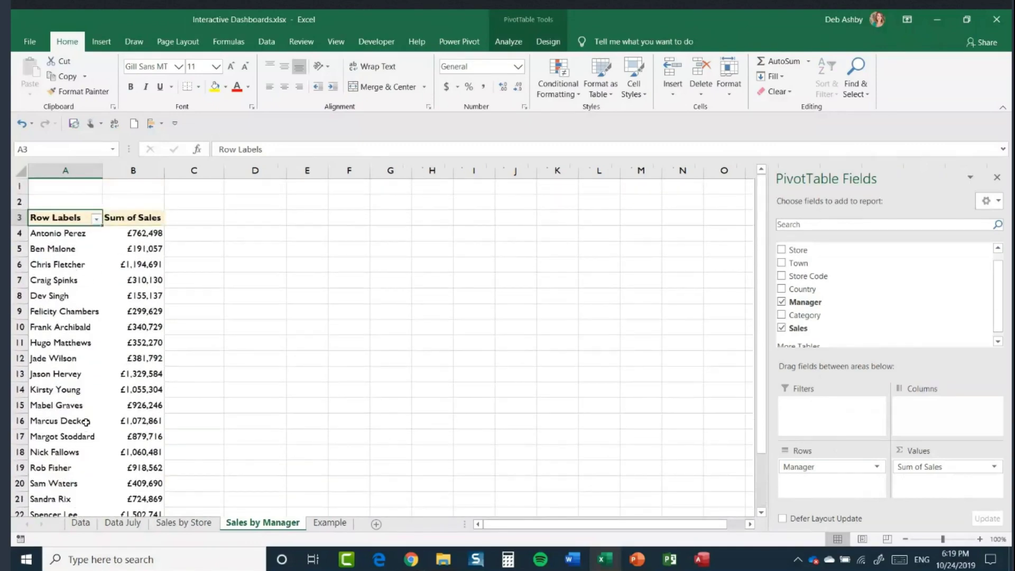
{"action": "mouse_move", "coordinate": [86, 422]}
{"action": "left_click", "coordinate": [62, 249]}
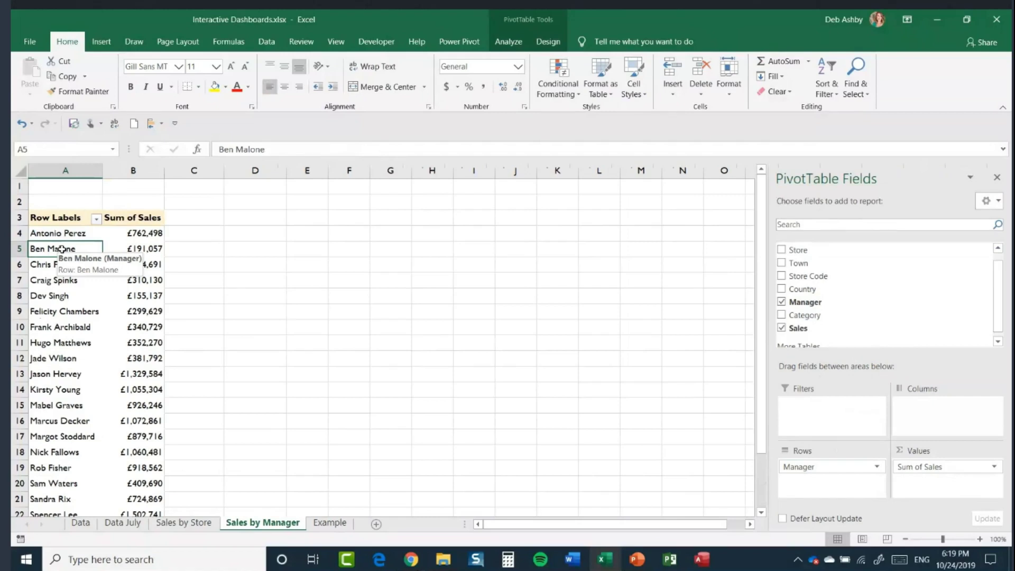
{"action": "right_click", "coordinate": [62, 250]}
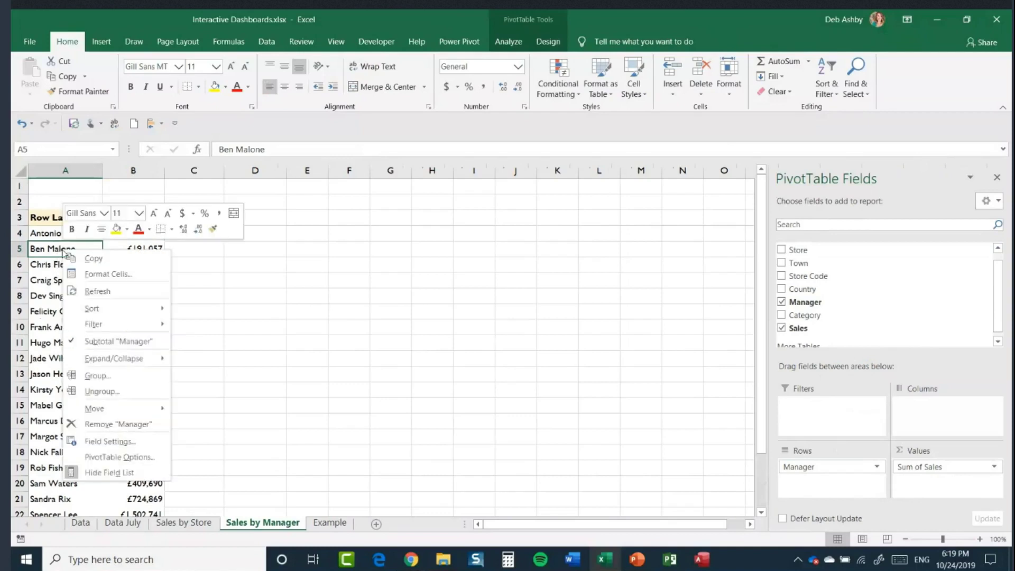
{"action": "mouse_move", "coordinate": [106, 326]}
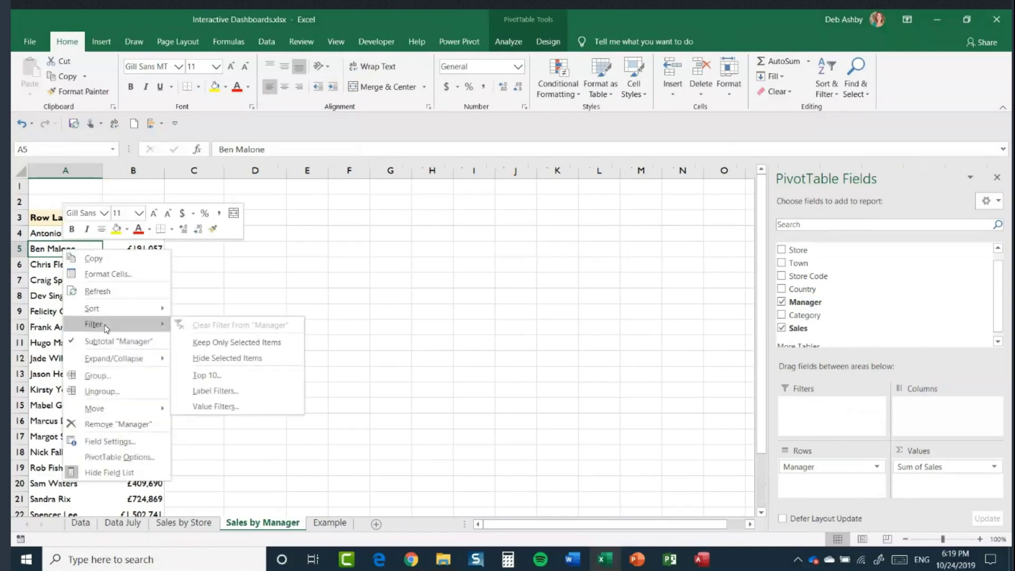
{"action": "left_click", "coordinate": [228, 379]}
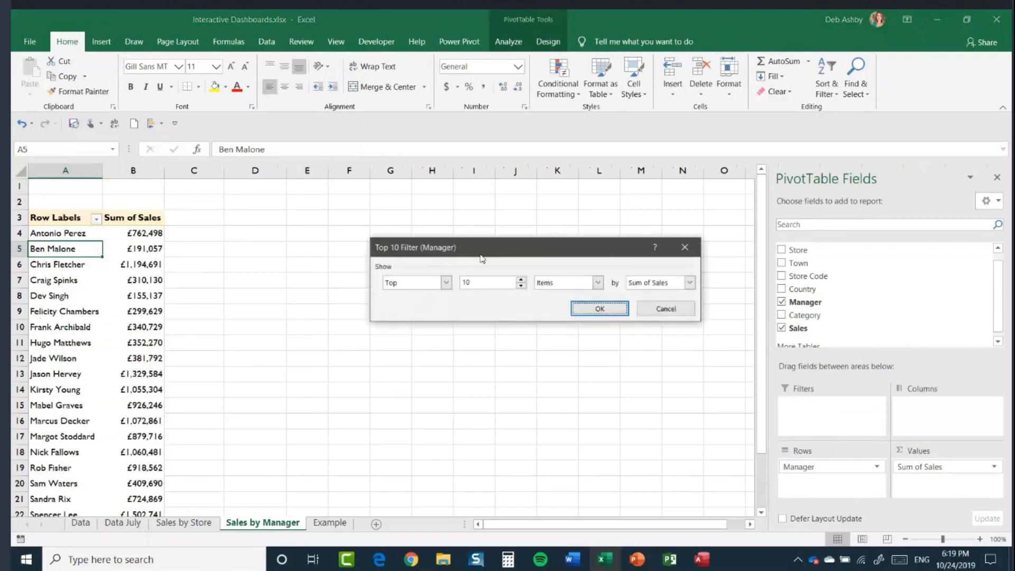
{"action": "left_click_drag", "start_coordinate": [418, 241], "coordinate": [397, 232]}
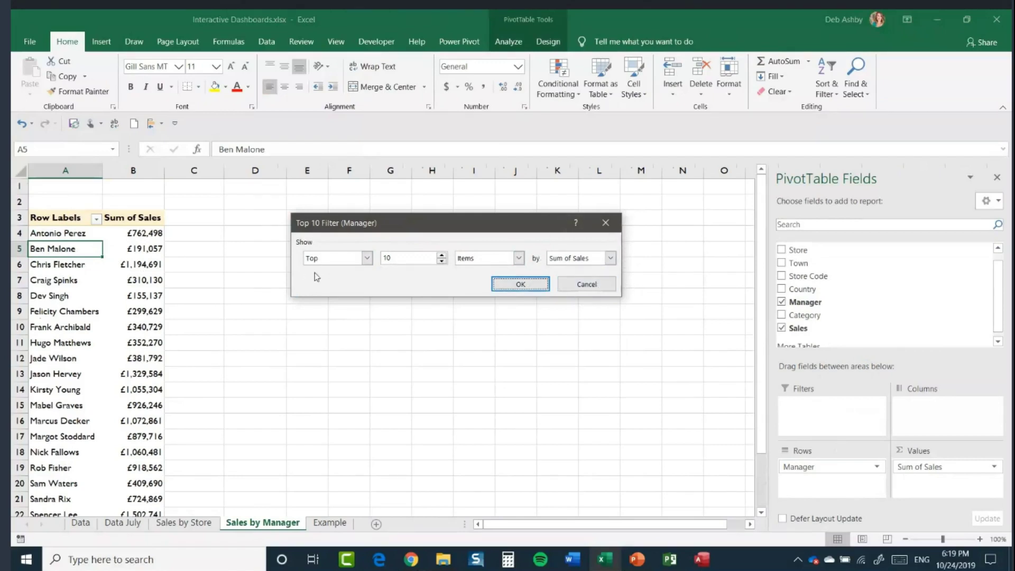
{"action": "left_click", "coordinate": [522, 284]}
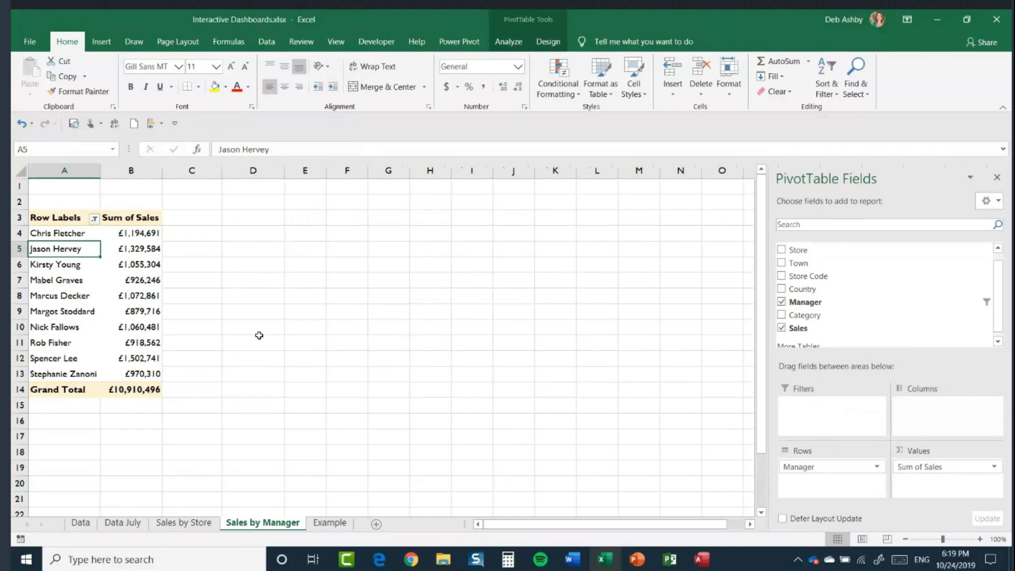
Sort the manager PivotTable by Sum of Sales from largest to smallest.
{"action": "left_click", "coordinate": [136, 249]}
{"action": "right_click", "coordinate": [137, 249]}
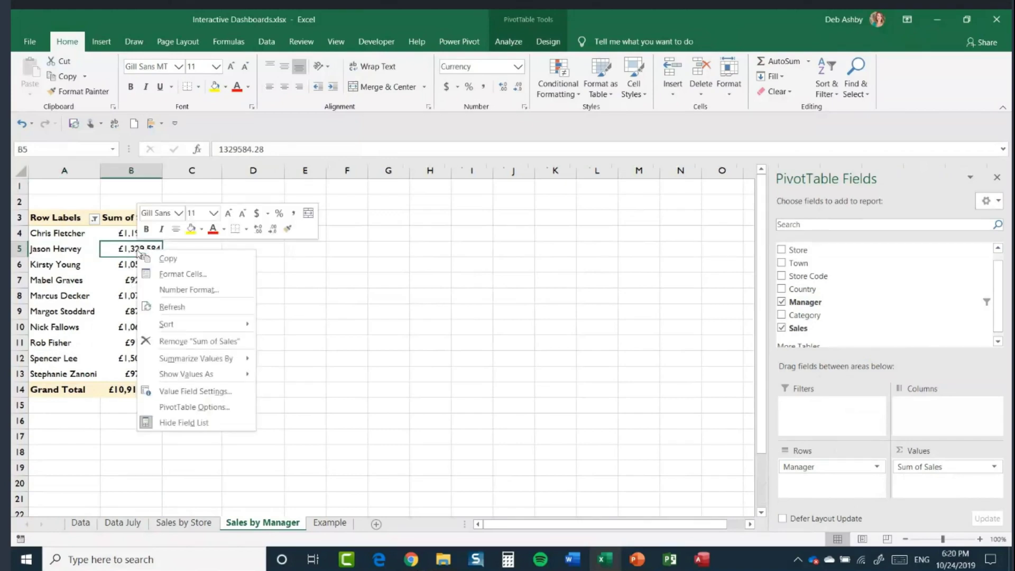
{"action": "mouse_move", "coordinate": [166, 324]}
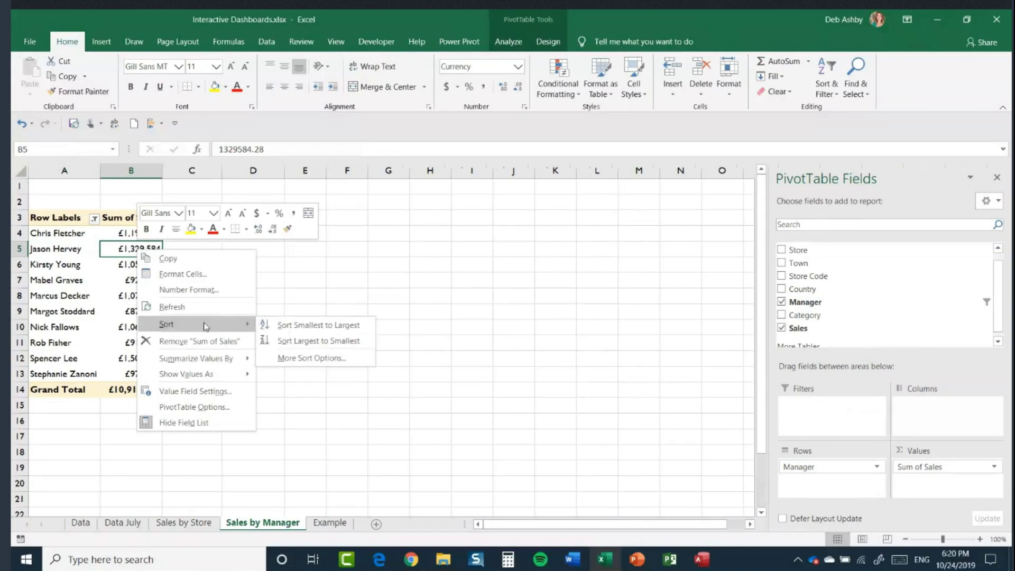
{"action": "left_click", "coordinate": [313, 340]}
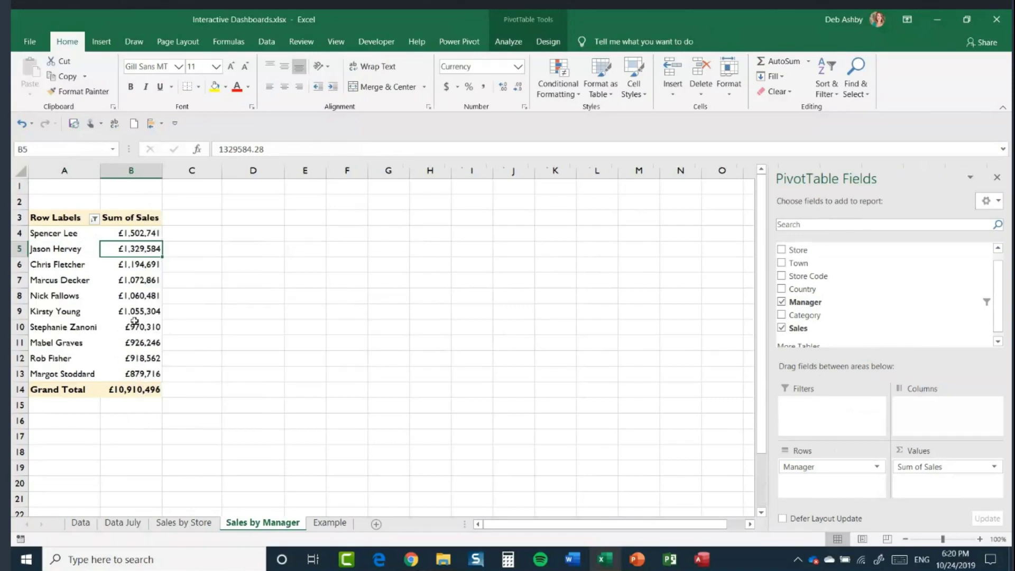
Insert a Clustered Bar PivotChart based on the manager PivotTable.
{"action": "left_click", "coordinate": [136, 234]}
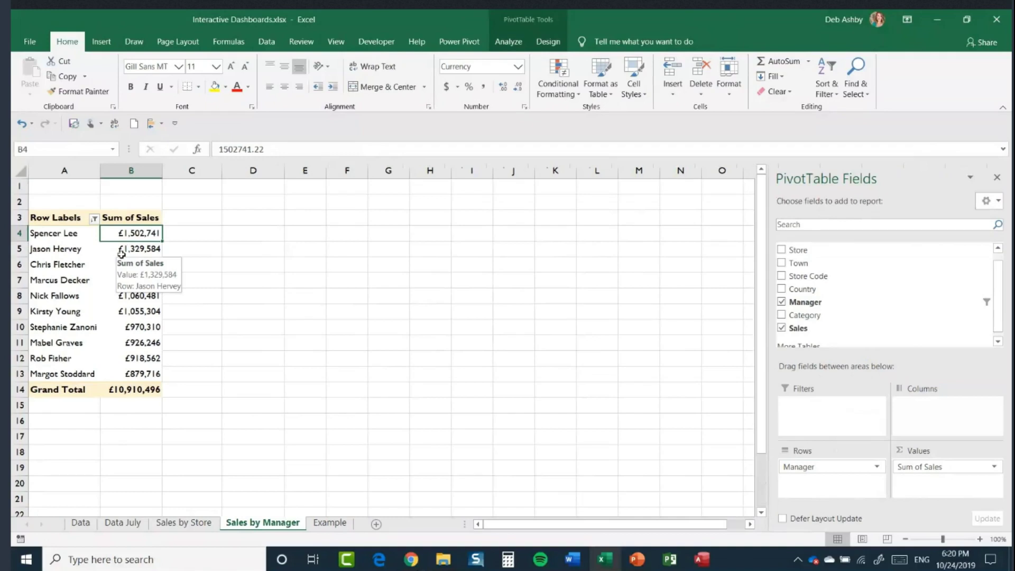
{"action": "left_click", "coordinate": [512, 41]}
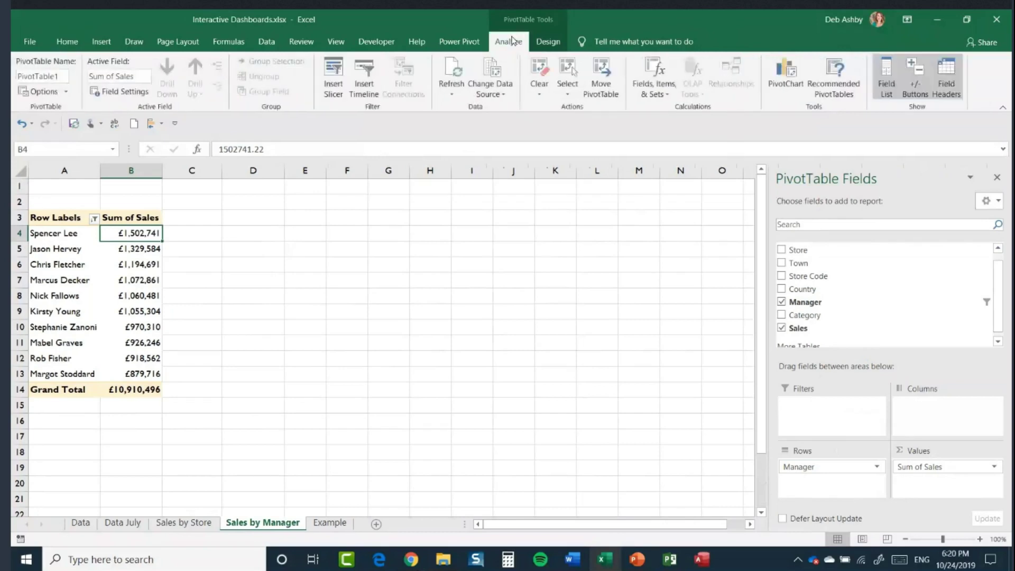
{"action": "left_click", "coordinate": [784, 83]}
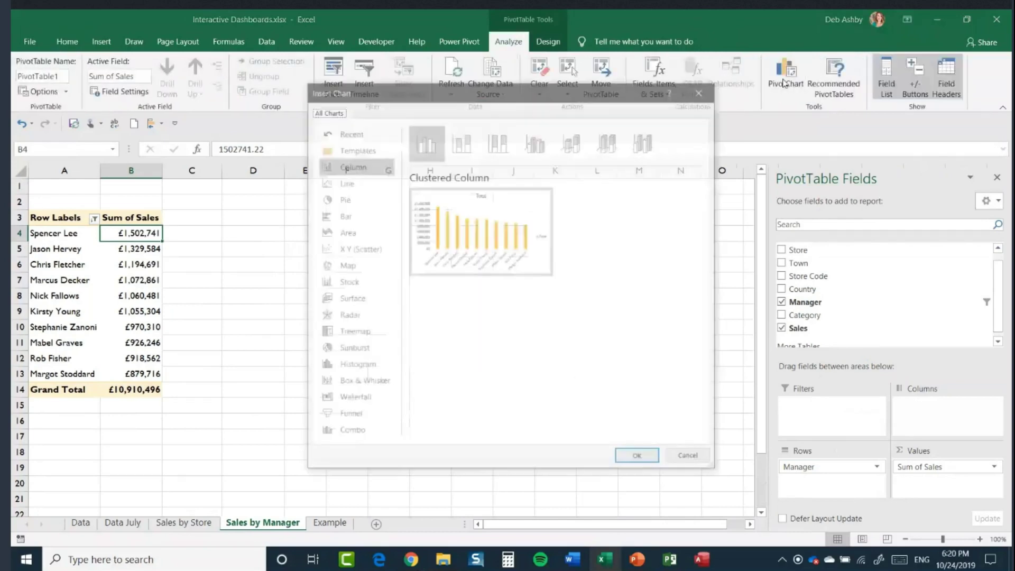
{"action": "left_click", "coordinate": [345, 215]}
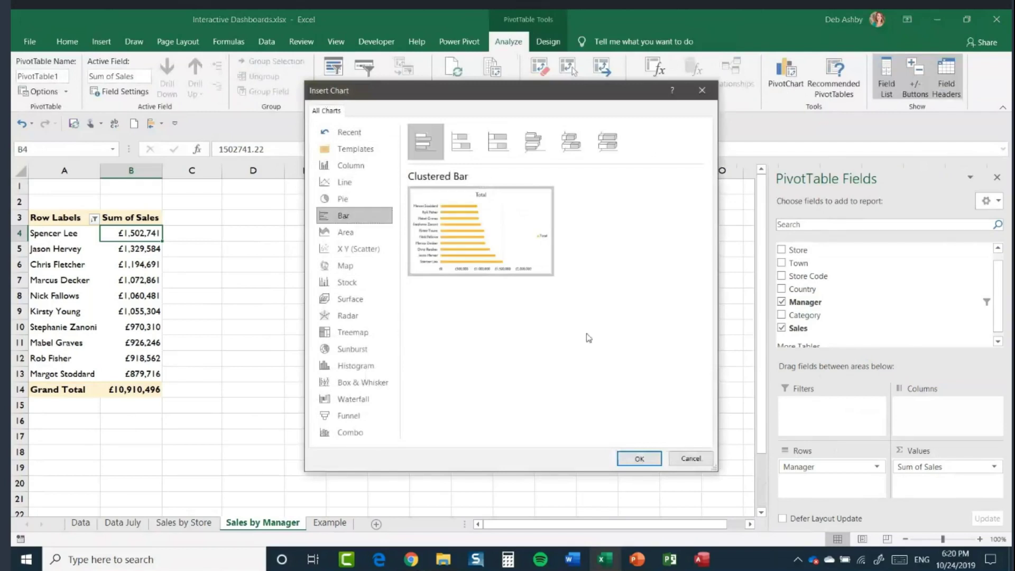
{"action": "left_click", "coordinate": [641, 458]}
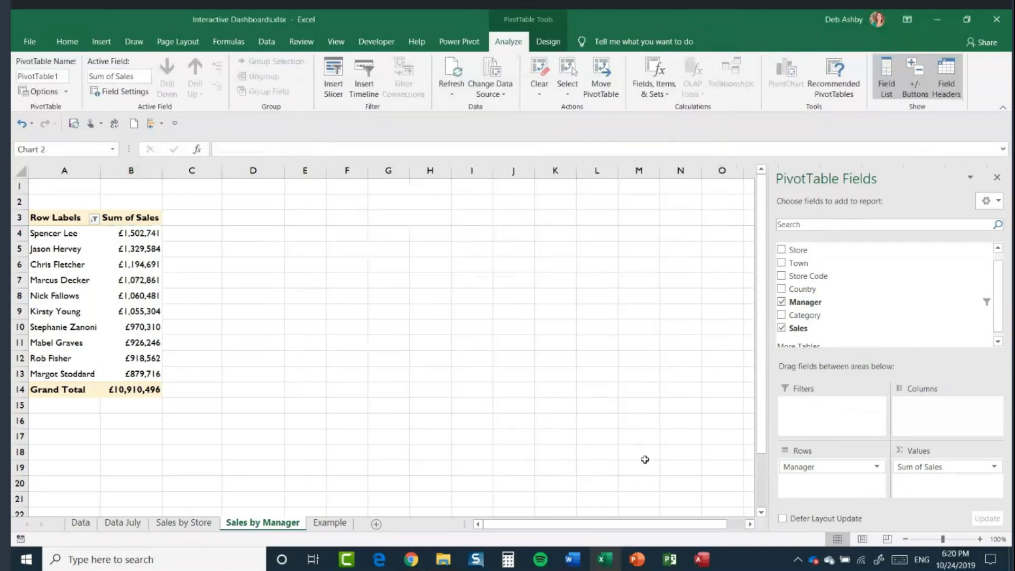
Position the bar chart beside the PivotTable, level with its header row, and widen it to about 8.08 inches.
{"action": "left_click_drag", "start_coordinate": [449, 270], "coordinate": [412, 223]}
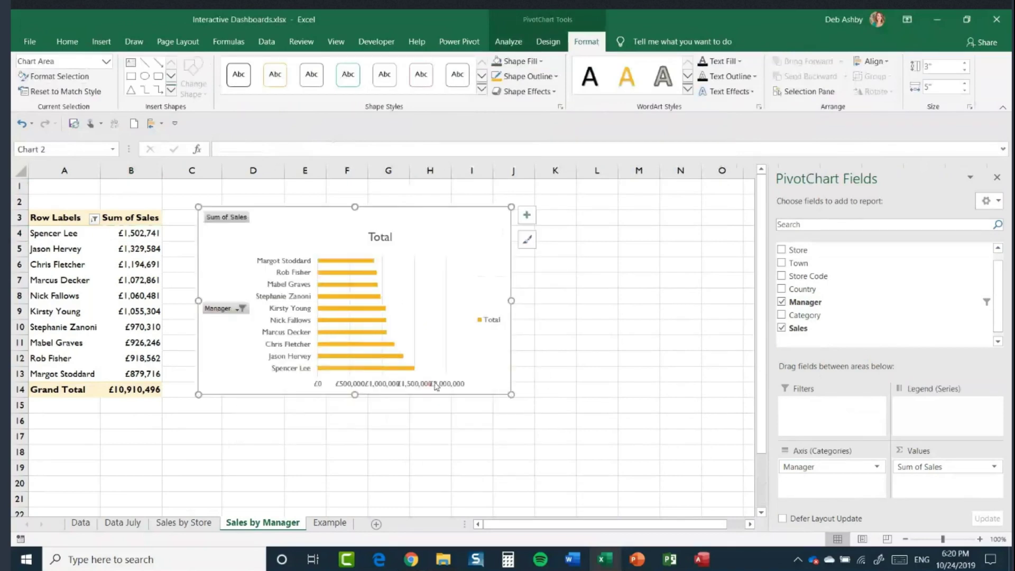
{"action": "left_click_drag", "start_coordinate": [511, 301], "coordinate": [349, 301]}
{"action": "left_click_drag", "start_coordinate": [584, 524], "coordinate": [521, 525]}
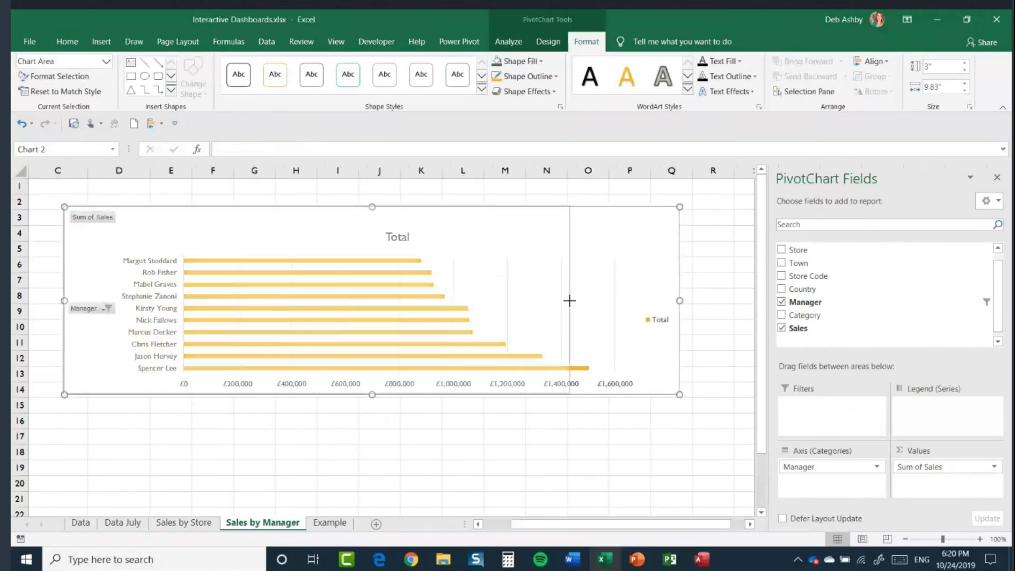
{"action": "left_click_drag", "start_coordinate": [569, 301], "coordinate": [569, 301]}
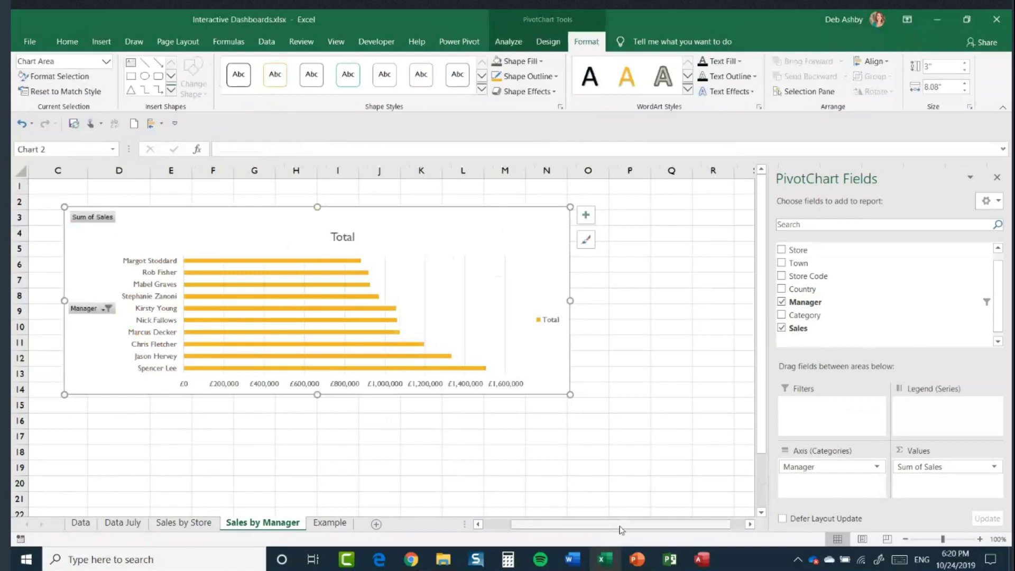
{"action": "left_click_drag", "start_coordinate": [622, 529], "coordinate": [595, 526]}
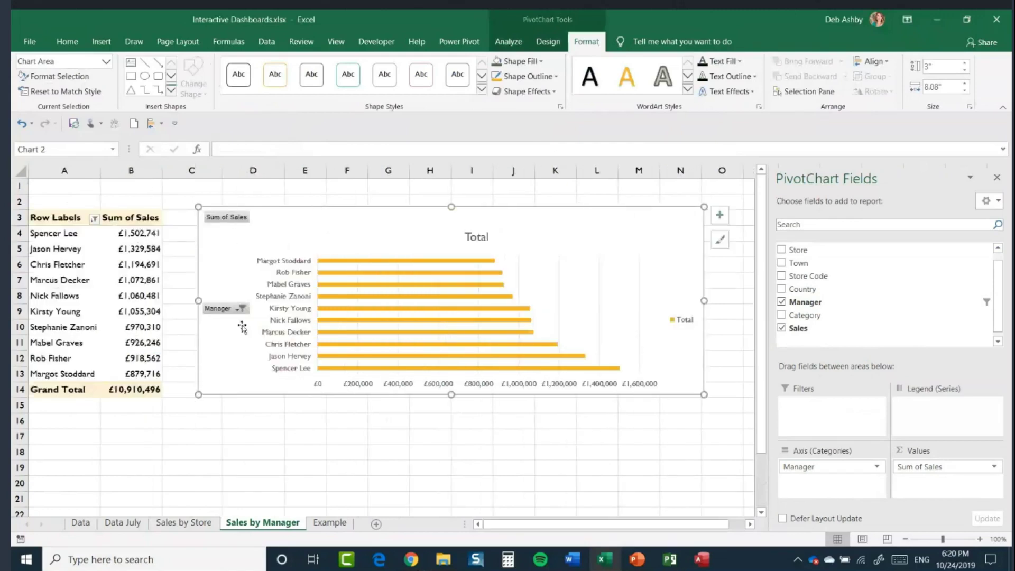
Hide all field buttons on the bar chart and change its title to "Sales by Manager".
{"action": "right_click", "coordinate": [236, 218]}
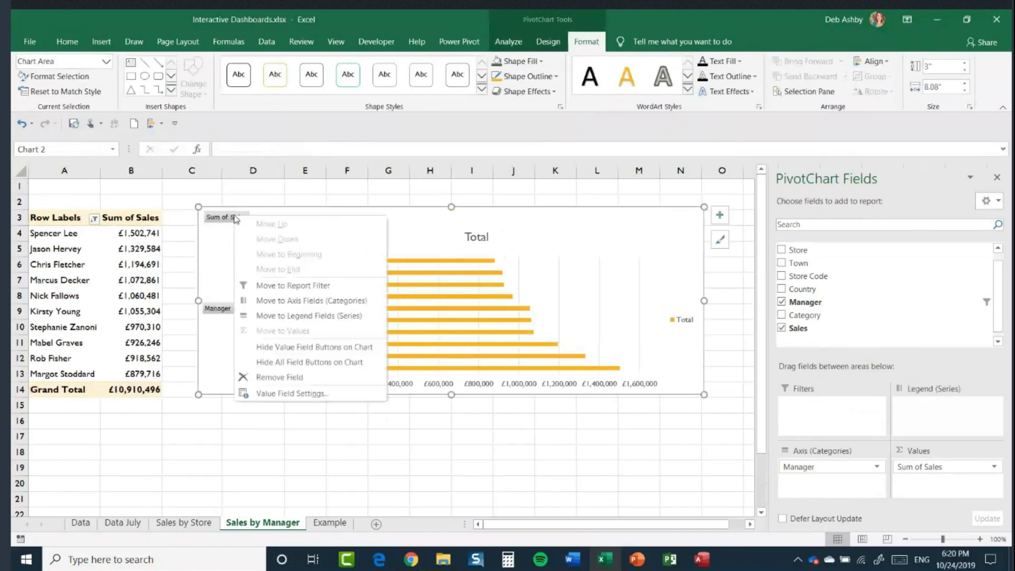
{"action": "left_click", "coordinate": [296, 366]}
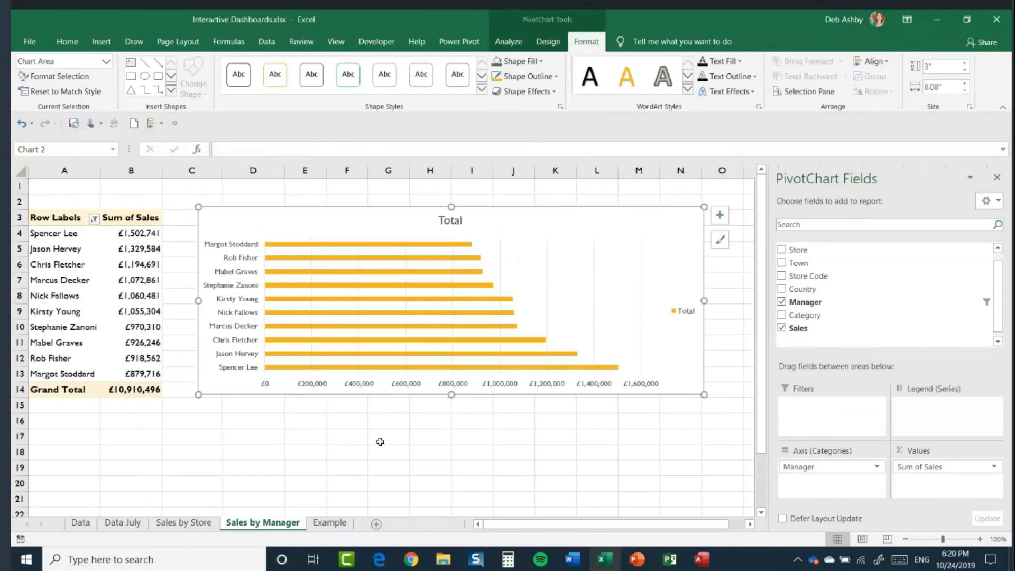
{"action": "left_click", "coordinate": [456, 221]}
{"action": "double_click", "coordinate": [450, 220]}
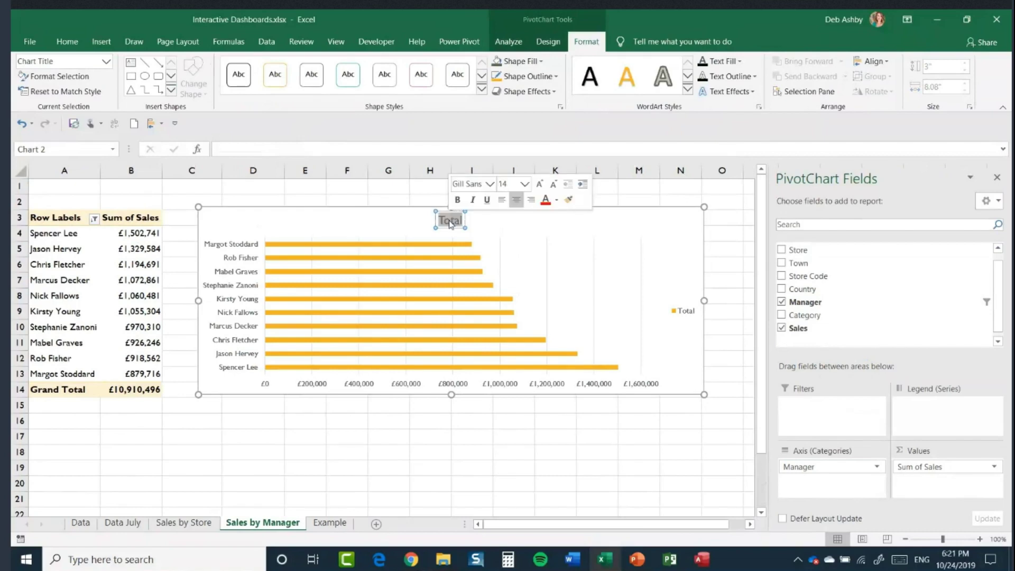
{"action": "type", "text": "Sales"}
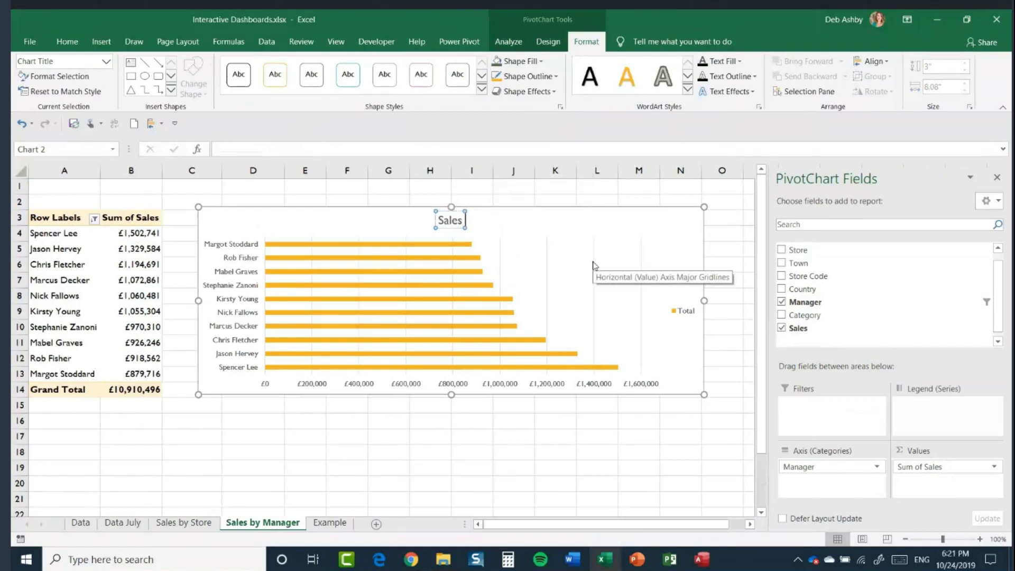
{"action": "type", "text": " by Manager"}
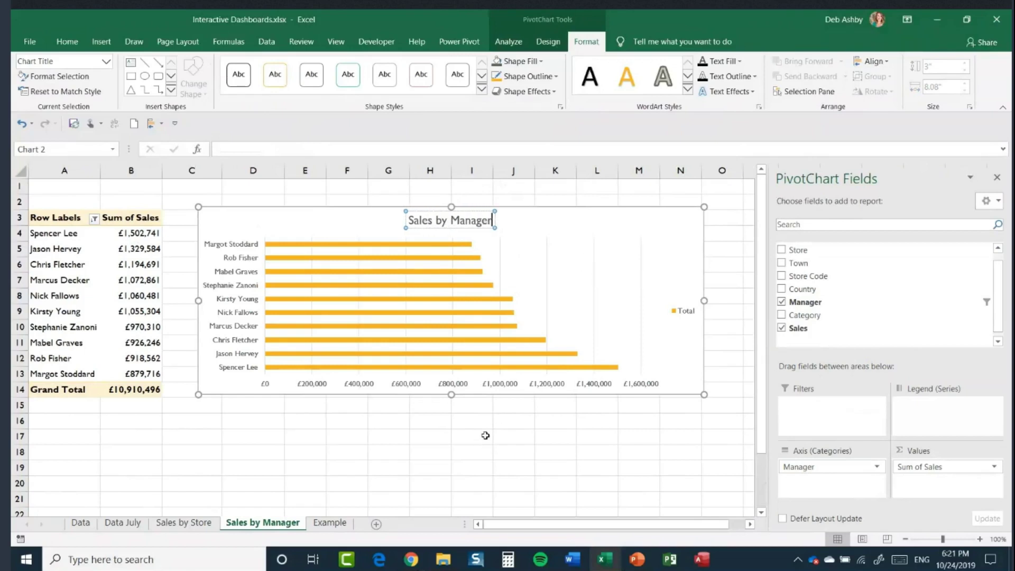
{"action": "left_click", "coordinate": [484, 435]}
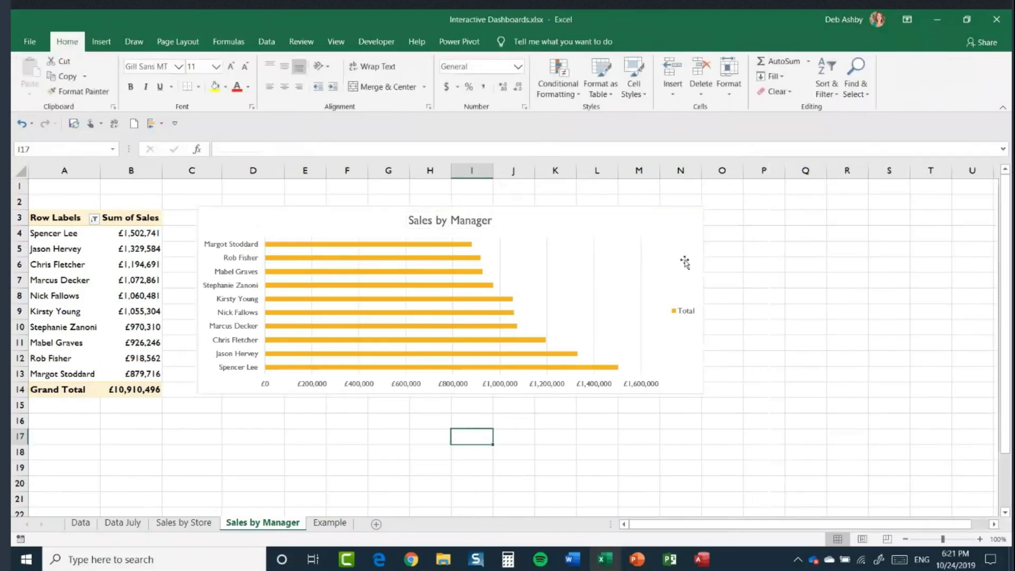
Remove the legend from the Sales by Manager chart.
{"action": "left_click", "coordinate": [654, 320]}
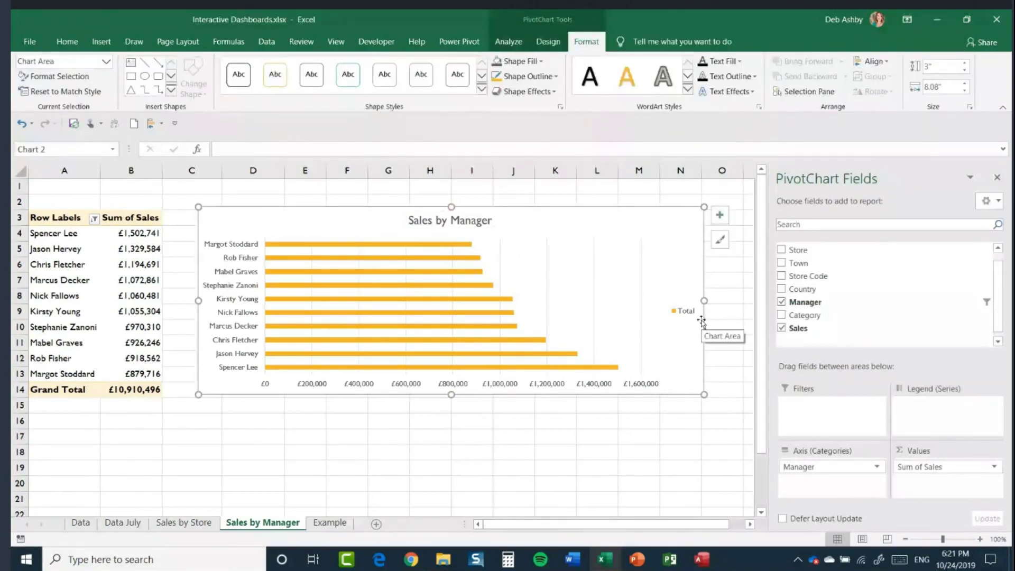
{"action": "left_click", "coordinate": [720, 215]}
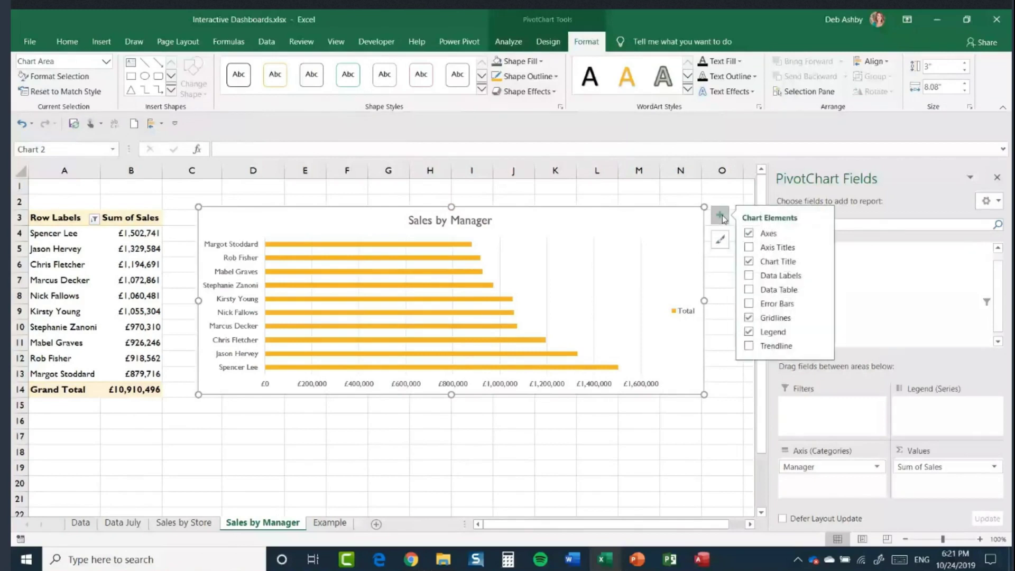
{"action": "left_click", "coordinate": [762, 331]}
{"action": "left_click", "coordinate": [598, 441]}
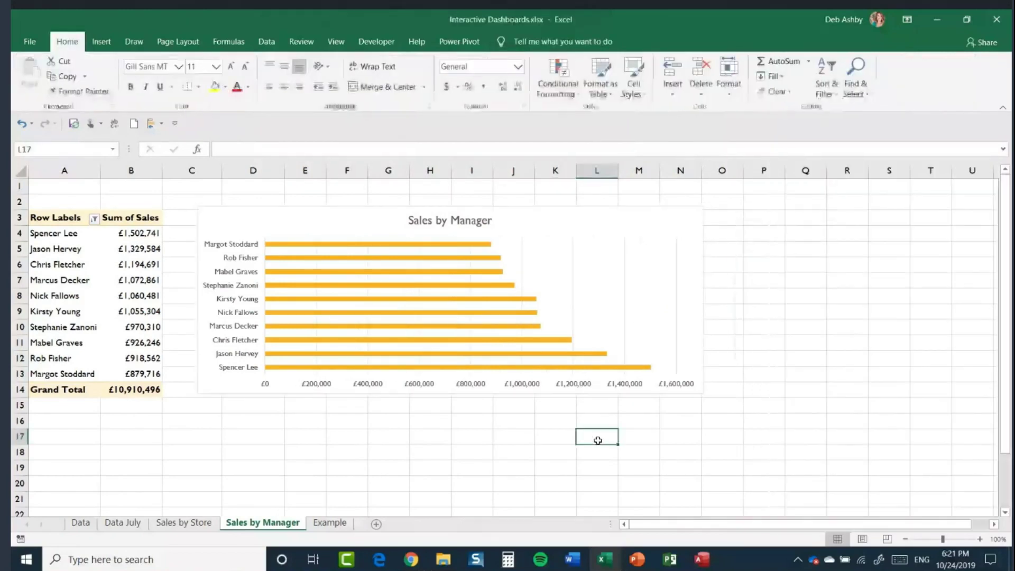
Recolor the Sales by Manager bar chart with the monochromatic teal palette that runs from light to dark.
{"action": "left_click", "coordinate": [659, 266]}
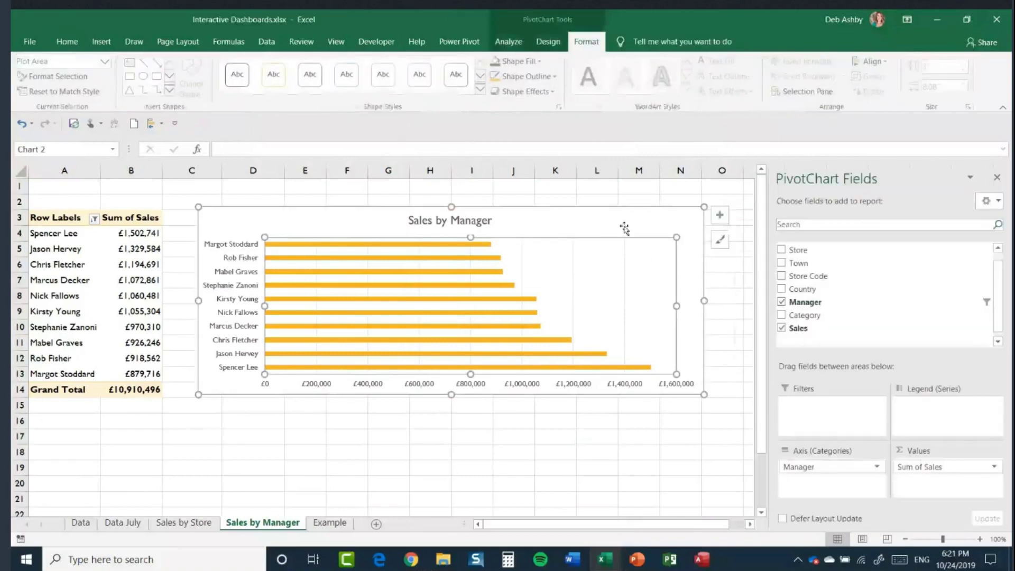
{"action": "left_click", "coordinate": [631, 222]}
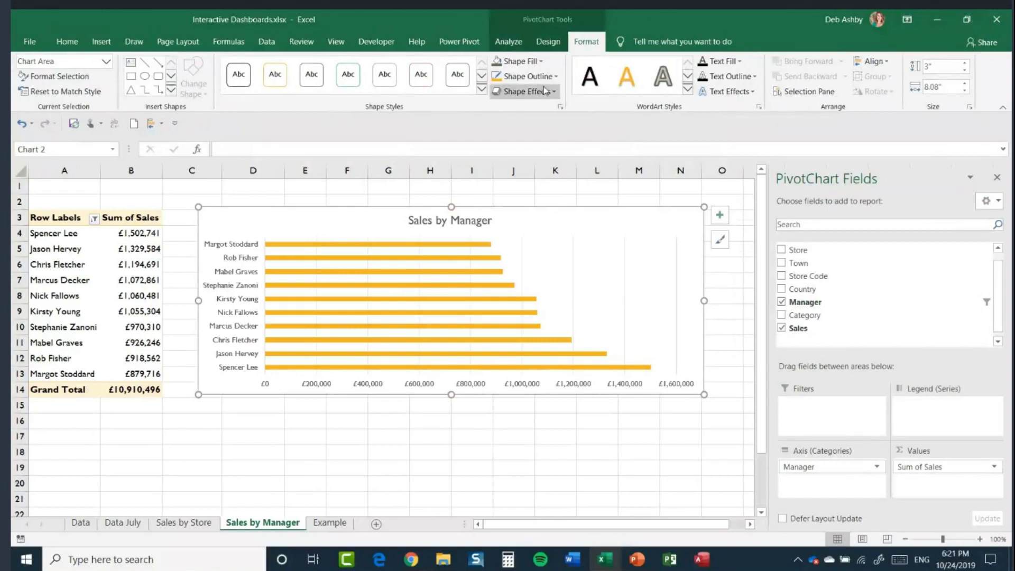
{"action": "left_click", "coordinate": [548, 42]}
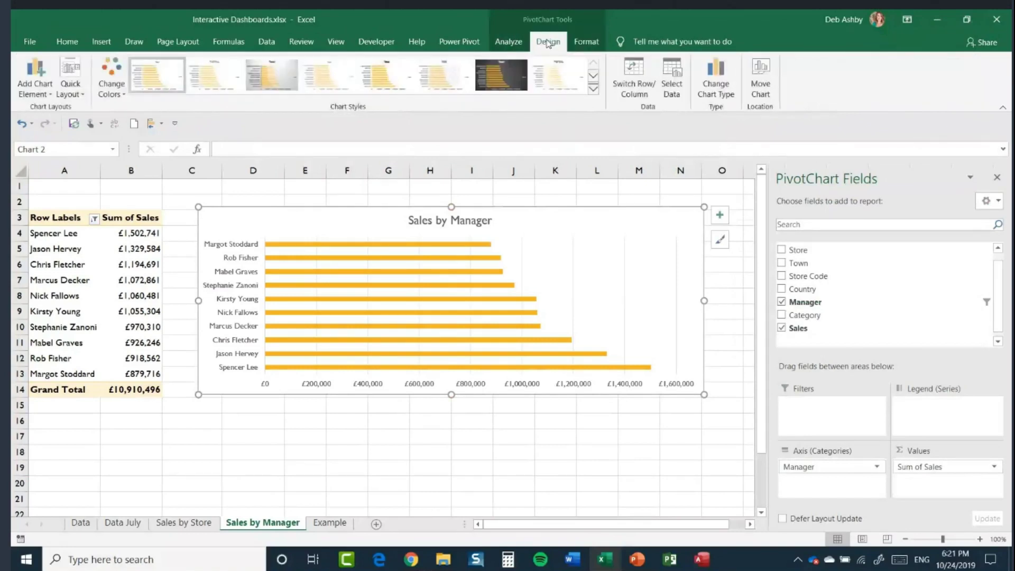
{"action": "left_click", "coordinate": [121, 93]}
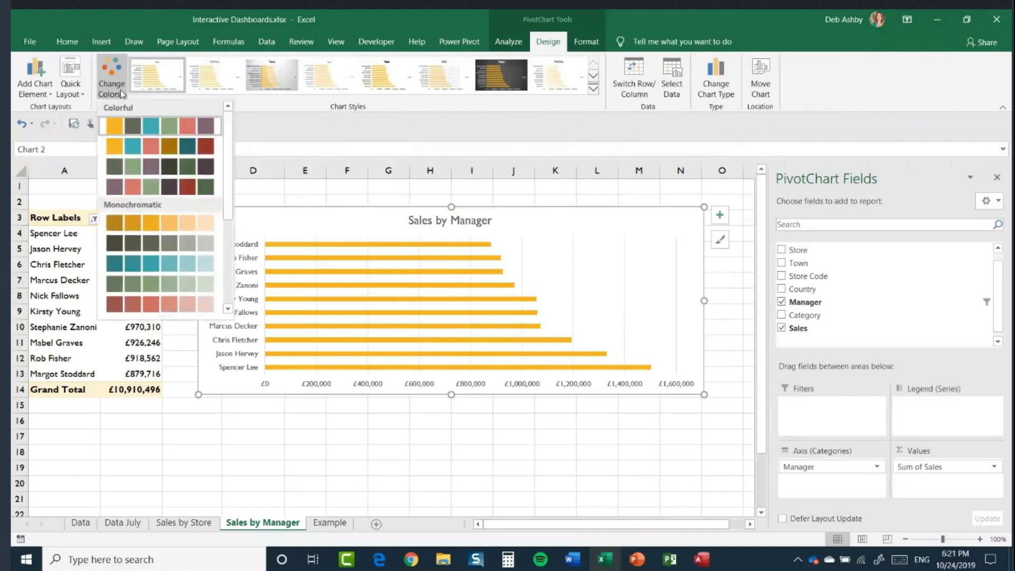
{"action": "left_click_drag", "start_coordinate": [228, 185], "coordinate": [226, 276]}
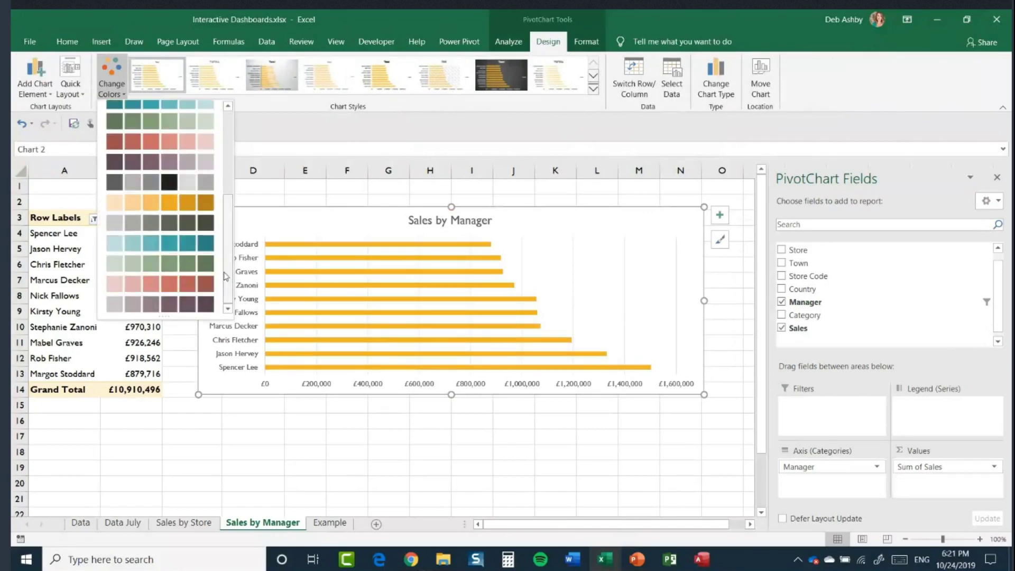
{"action": "left_click", "coordinate": [205, 248]}
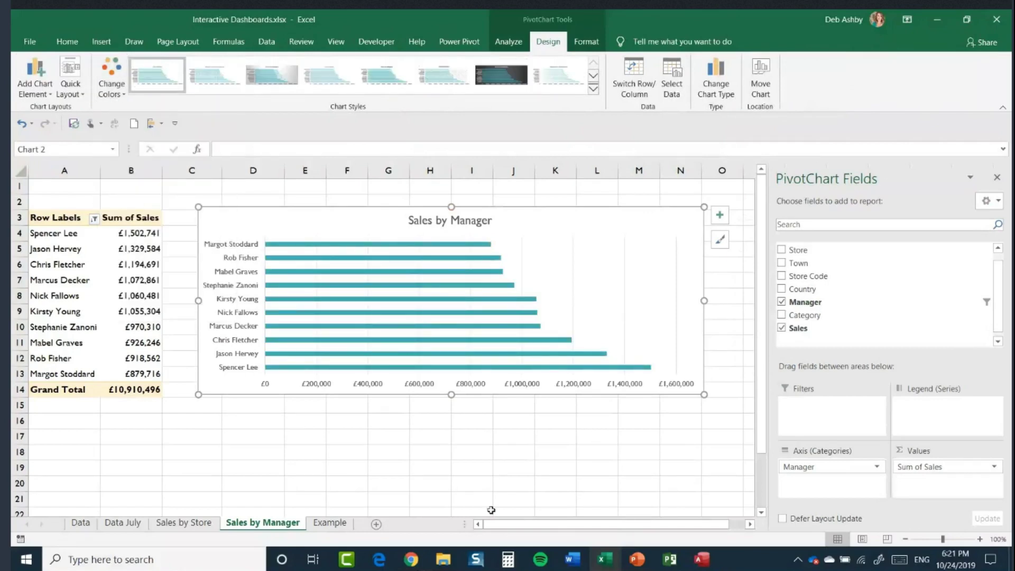
Sort the manager PivotTable by Sum of Sales from smallest to largest.
{"action": "left_click", "coordinate": [454, 469]}
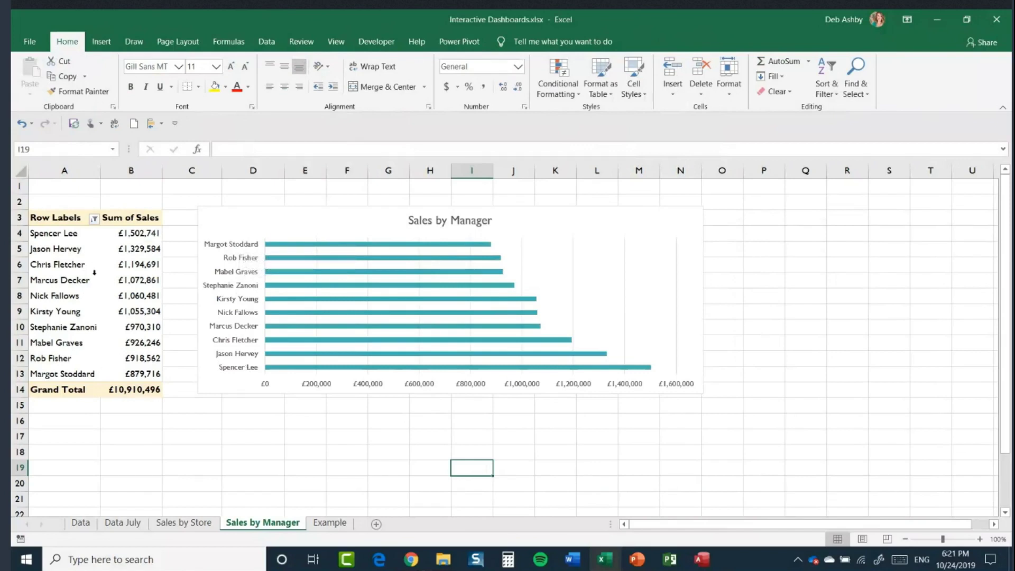
{"action": "mouse_move", "coordinate": [104, 367]}
{"action": "left_click", "coordinate": [140, 250]}
{"action": "right_click", "coordinate": [139, 251]}
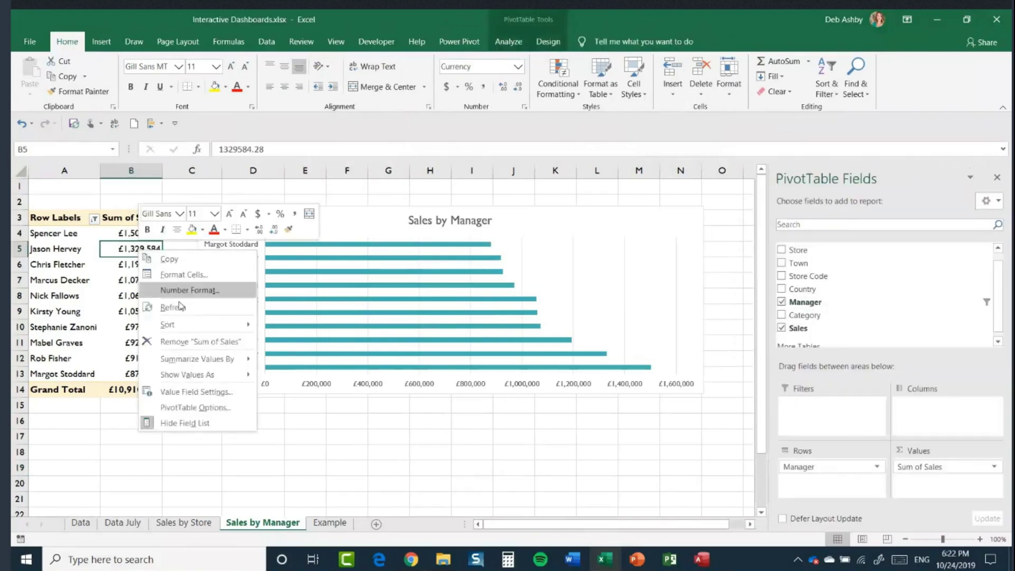
{"action": "mouse_move", "coordinate": [174, 324]}
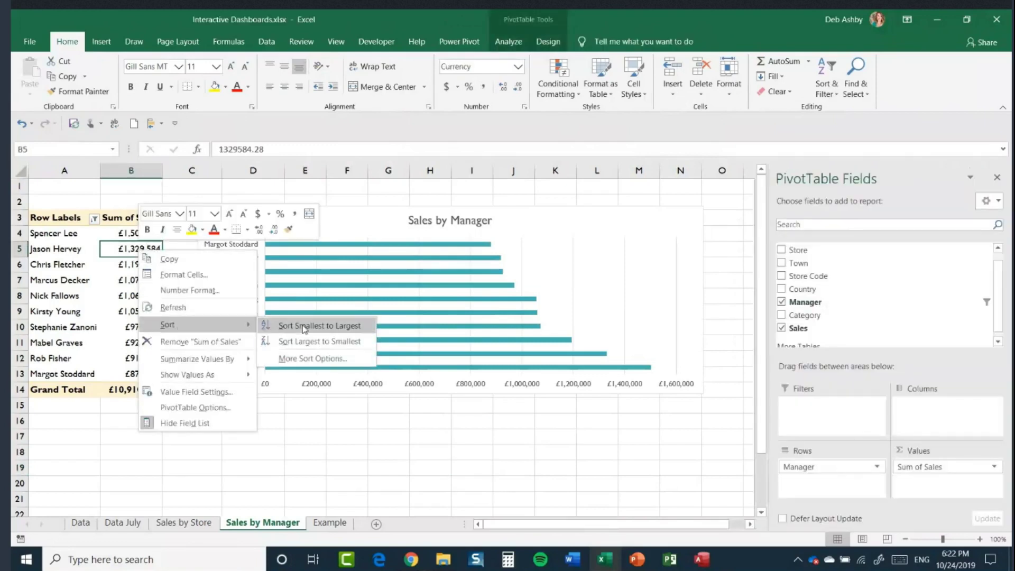
{"action": "left_click", "coordinate": [304, 327]}
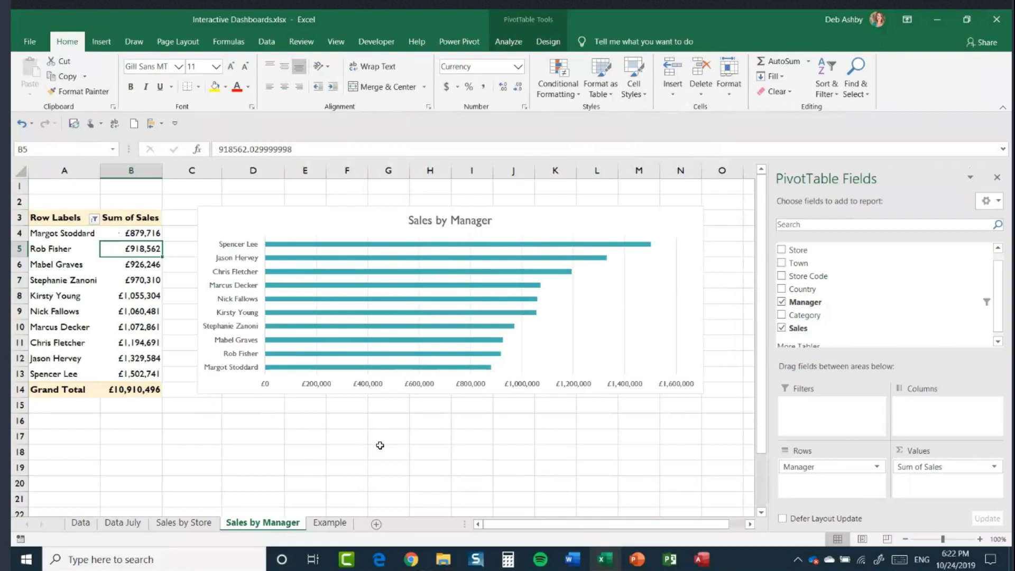
Check the Example dashboard, and duplicate the Sales by Manager sheet under the name "Sales by Category".
{"action": "left_click", "coordinate": [329, 523]}
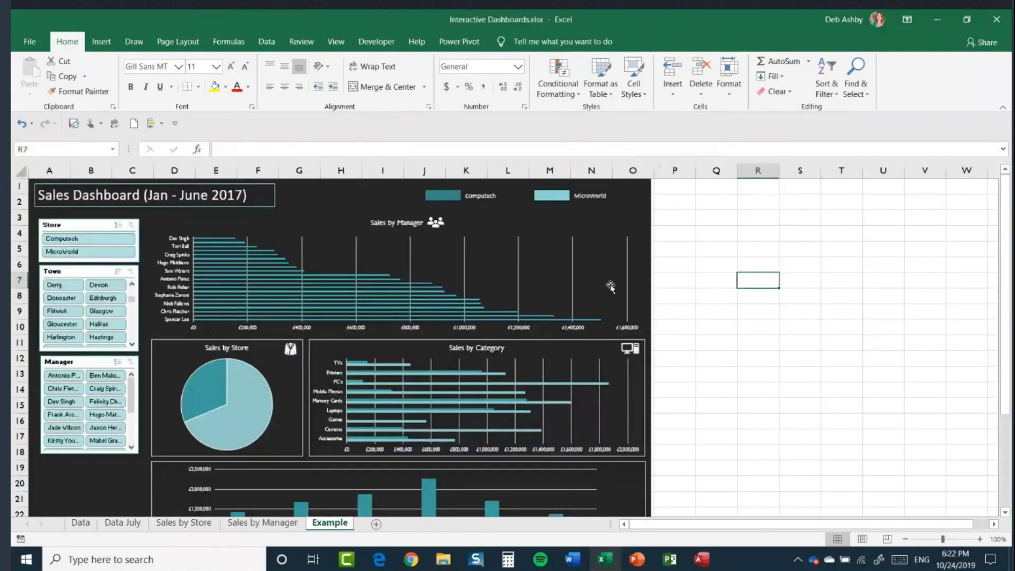
{"action": "left_click", "coordinate": [252, 523]}
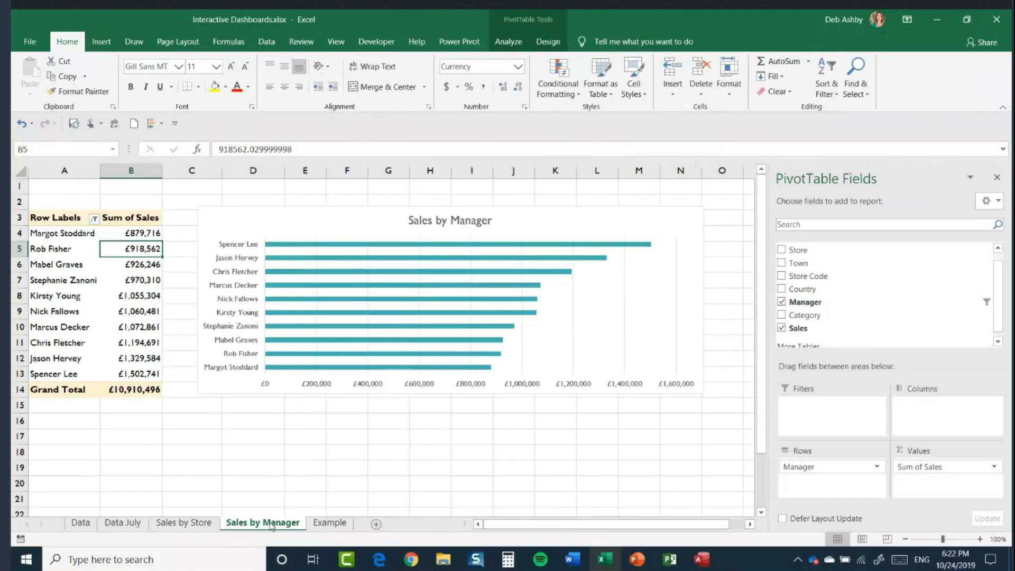
{"action": "left_click_drag", "start_coordinate": [267, 526], "coordinate": [310, 529]}
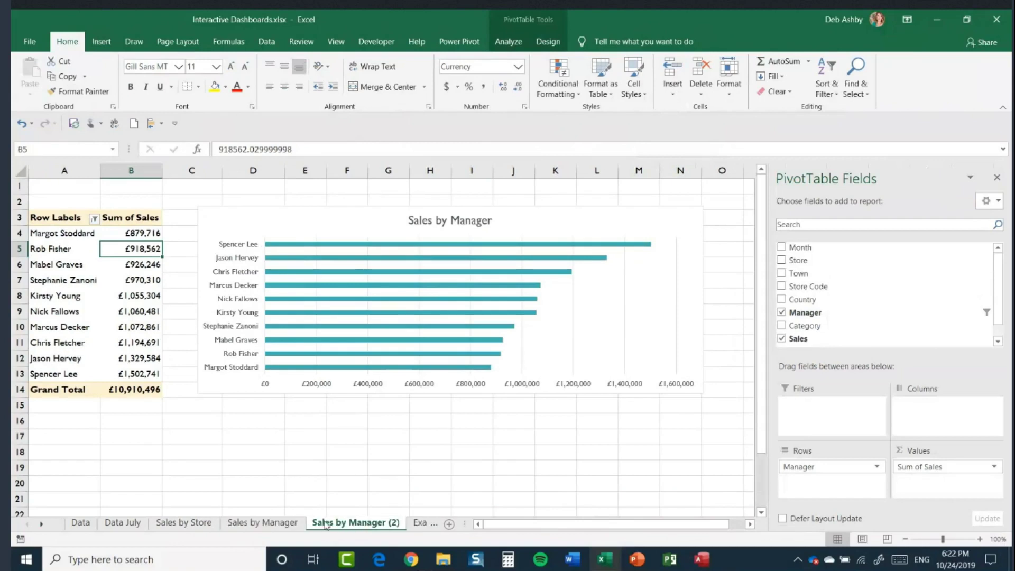
{"action": "right_click", "coordinate": [328, 525]}
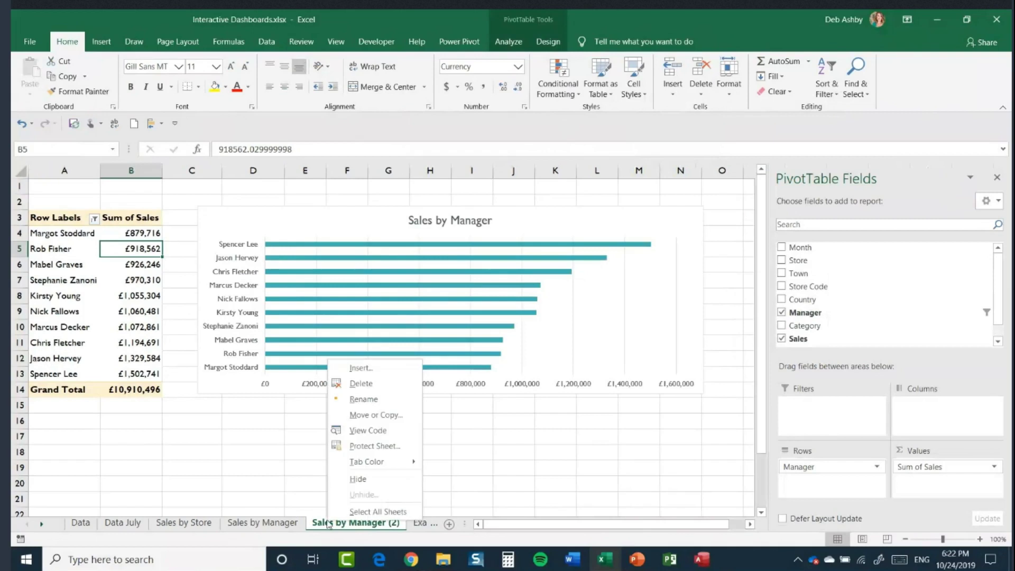
{"action": "left_click", "coordinate": [364, 400]}
{"action": "type", "text": "Sales by"}
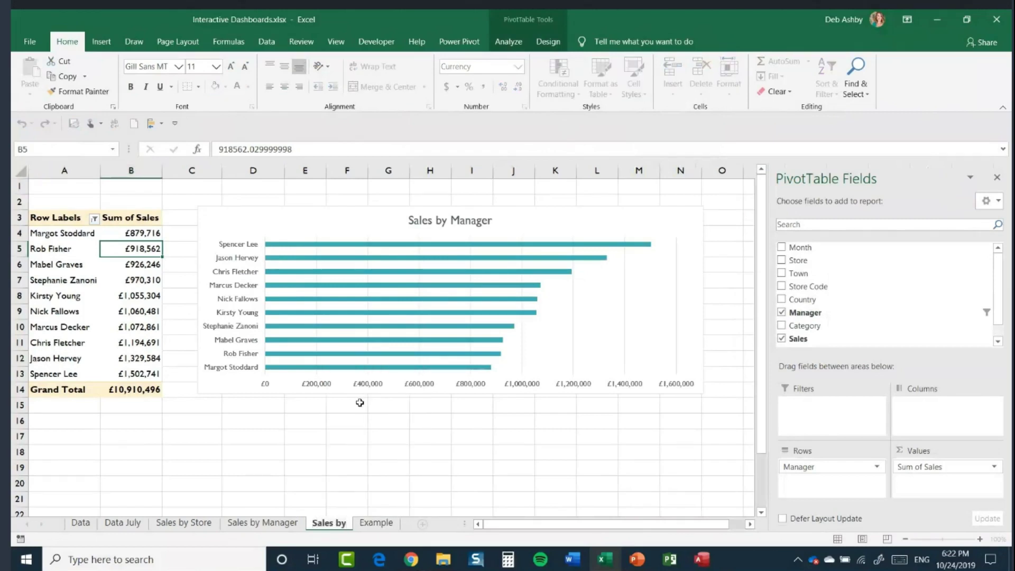
{"action": "type", "text": " Cate"}
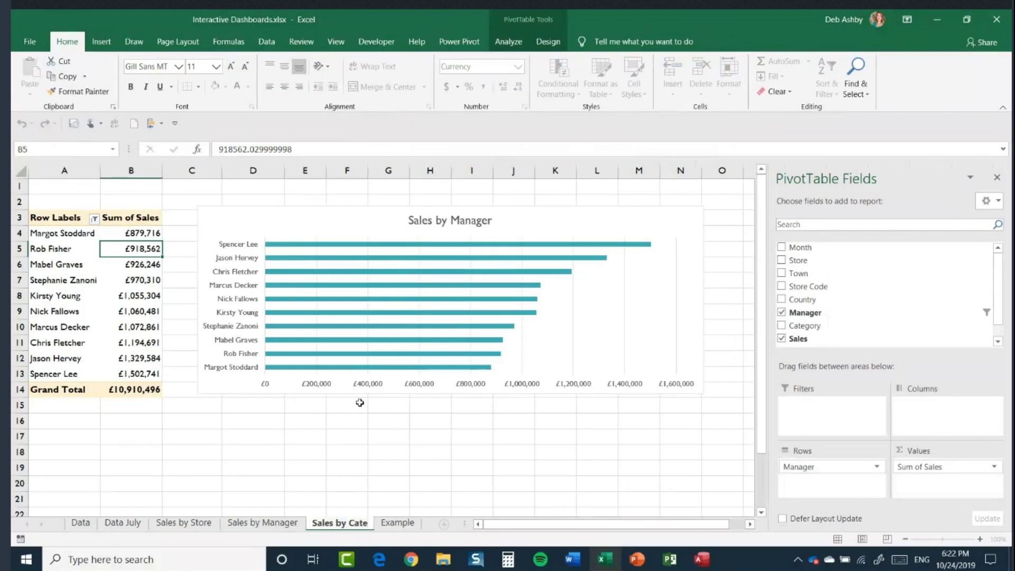
{"action": "type", "text": "gory"}
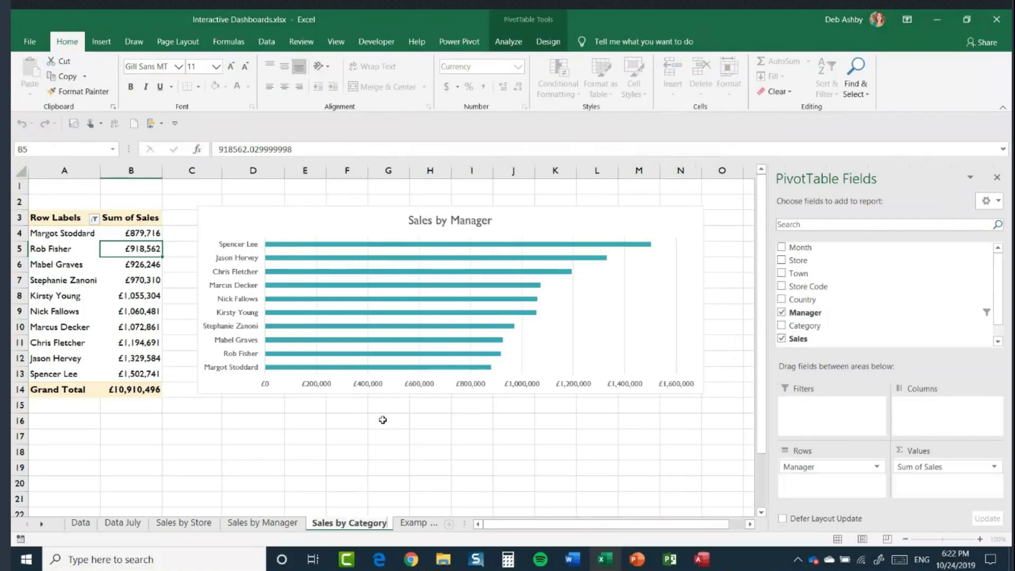
{"action": "left_click", "coordinate": [414, 437]}
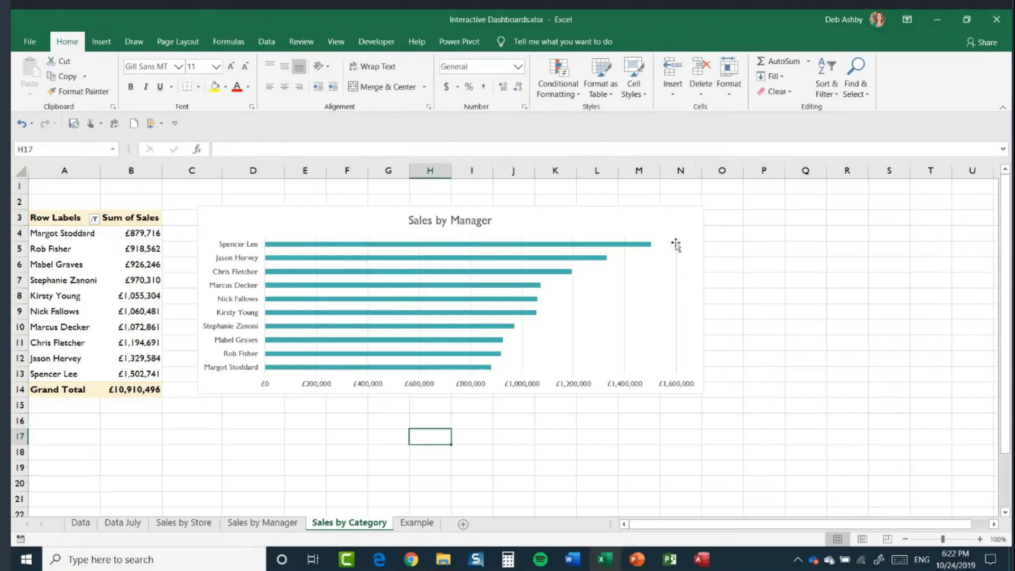
Delete the copied chart and replace Manager with Store and, beneath it, Category in the PivotTable's rows.
{"action": "left_click", "coordinate": [670, 227]}
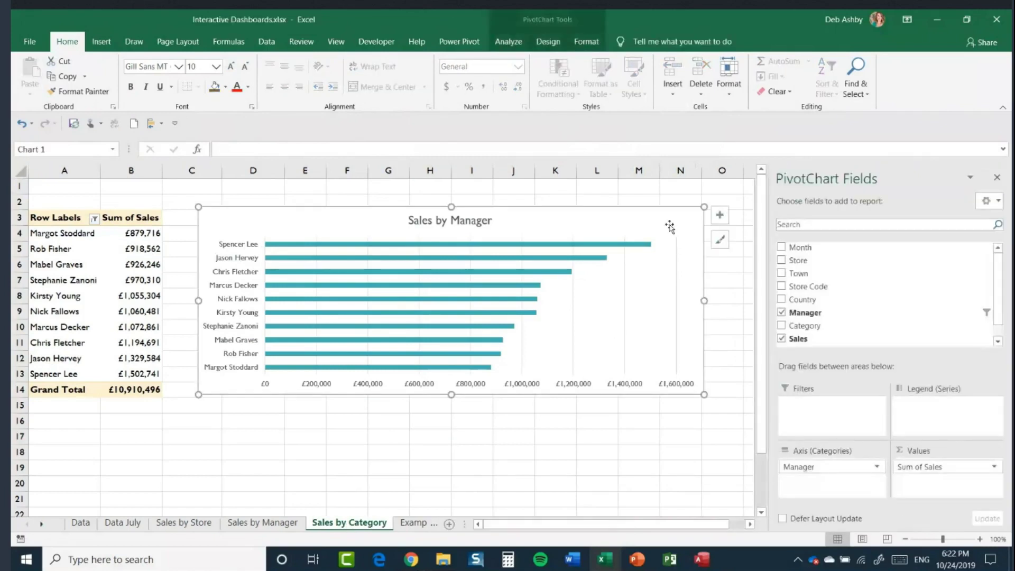
{"action": "key", "text": "Delete"}
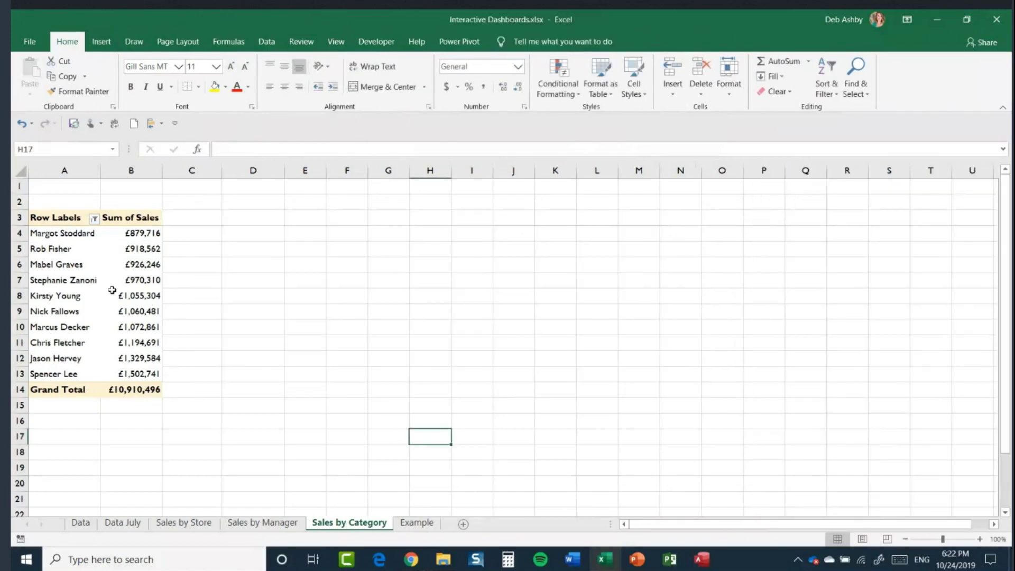
{"action": "left_click", "coordinate": [59, 281]}
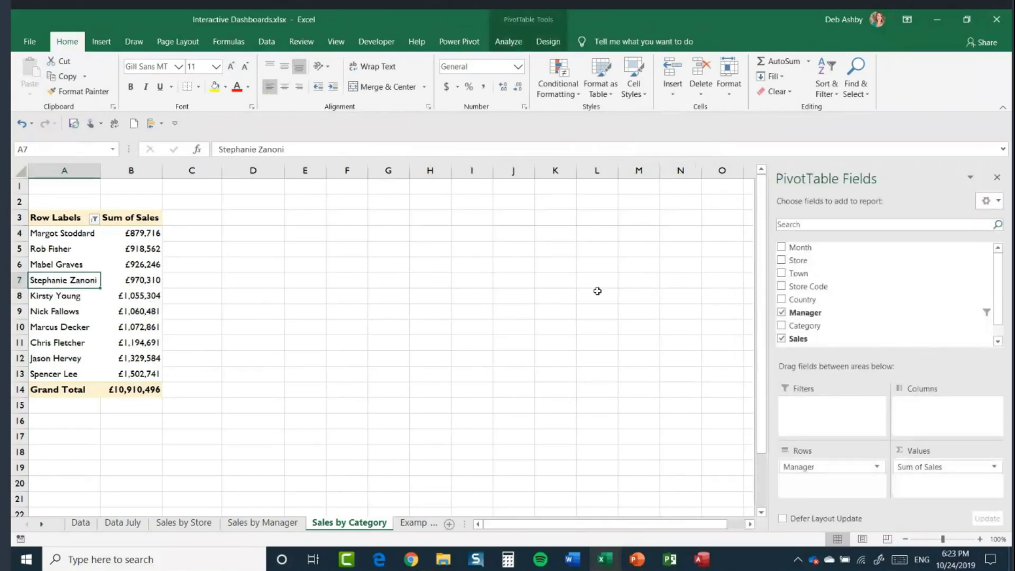
{"action": "left_click_drag", "start_coordinate": [820, 470], "coordinate": [669, 402]}
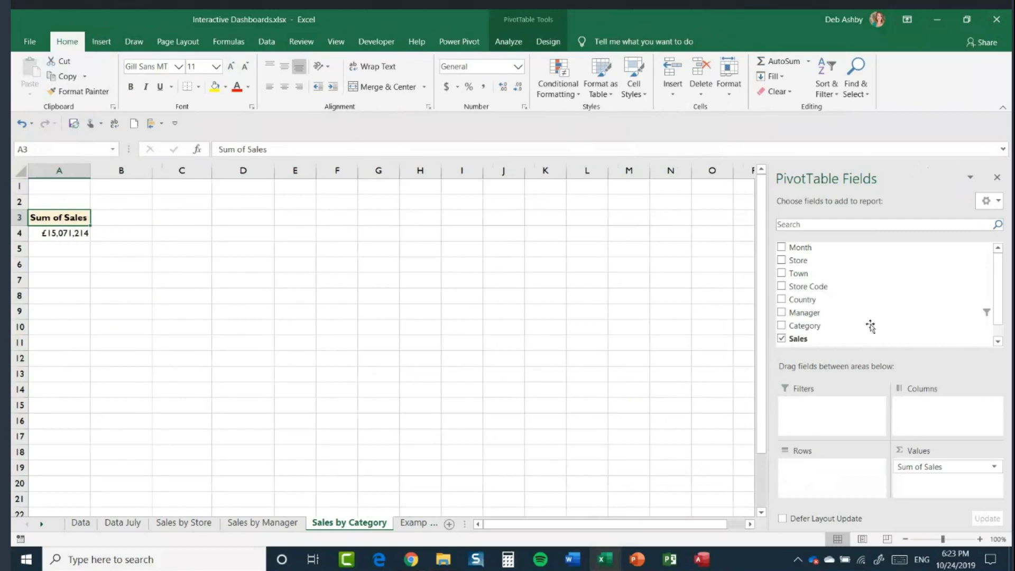
{"action": "left_click_drag", "start_coordinate": [819, 278], "coordinate": [815, 475]}
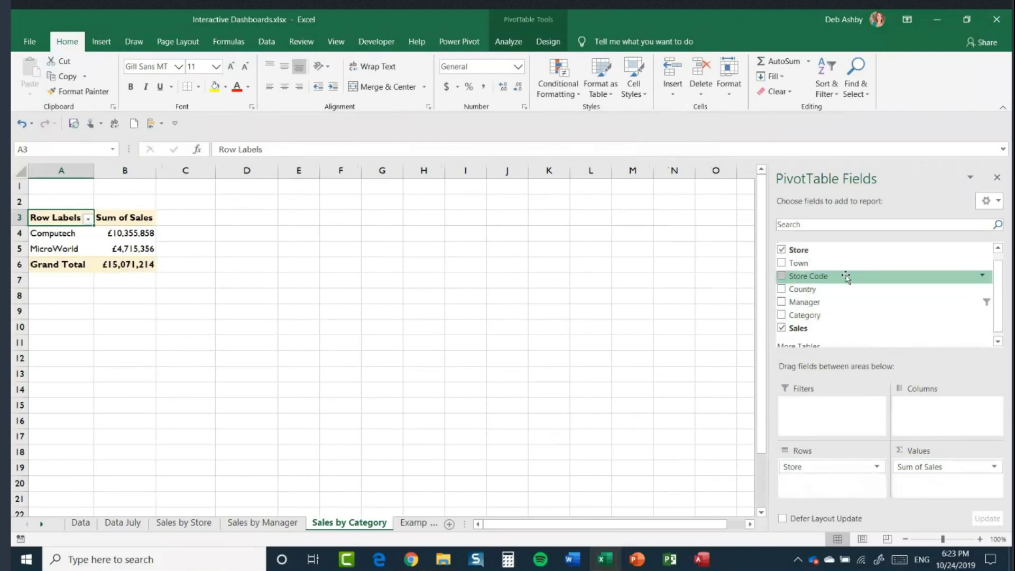
{"action": "left_click_drag", "start_coordinate": [817, 316], "coordinate": [812, 495]}
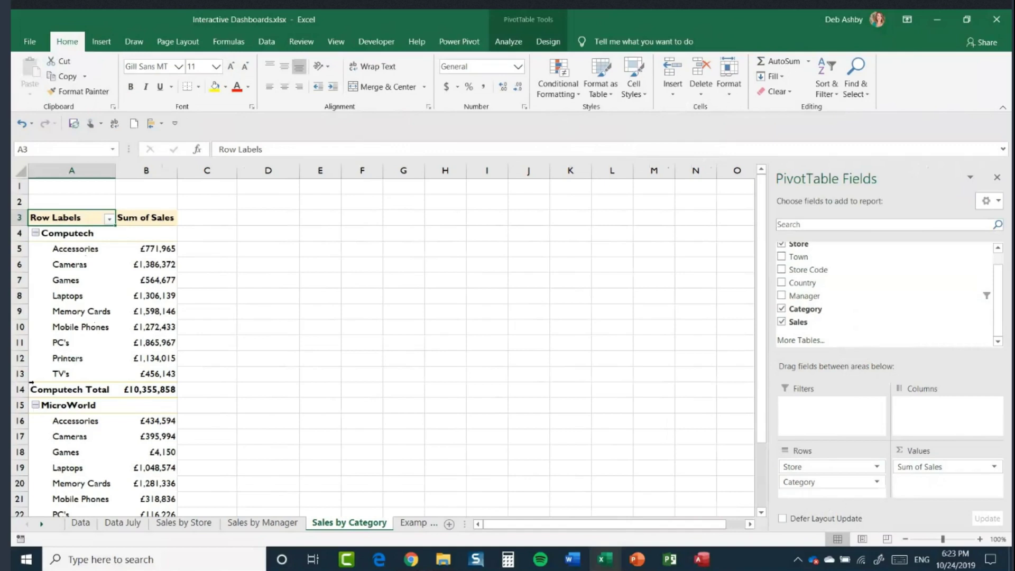
Turn off grand totals for rows and columns in the Sales by Category PivotTable.
{"action": "scroll", "coordinate": [125, 374], "scroll_direction": "down", "scroll_amount": 2}
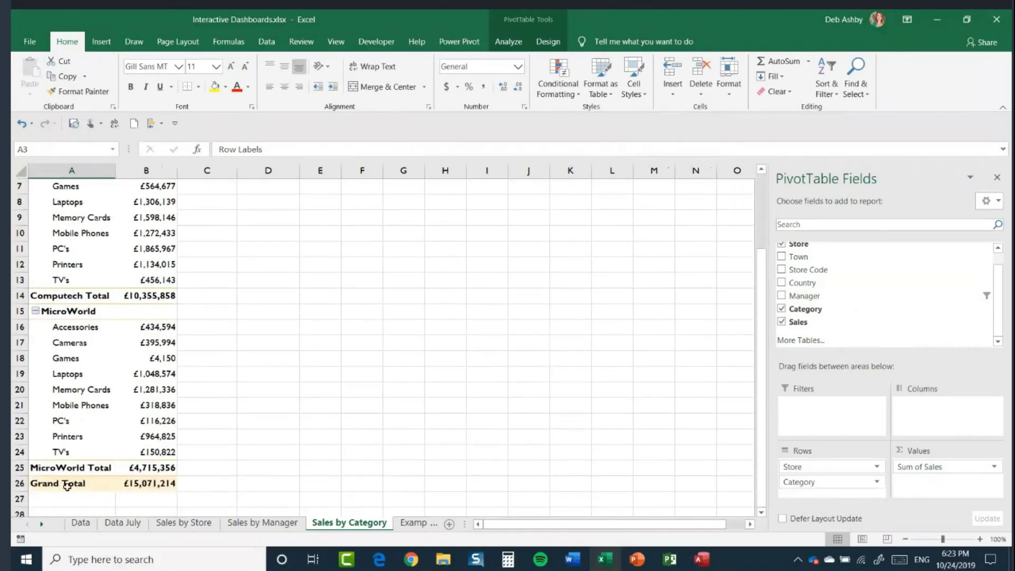
{"action": "mouse_move", "coordinate": [127, 485]}
{"action": "left_click", "coordinate": [84, 359]}
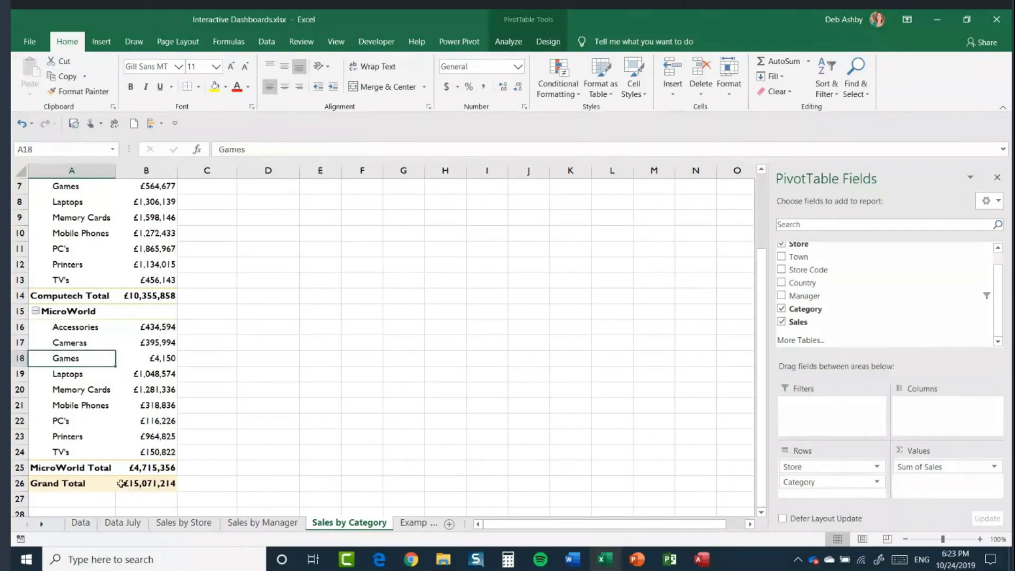
{"action": "mouse_move", "coordinate": [118, 484]}
{"action": "left_click", "coordinate": [509, 42]}
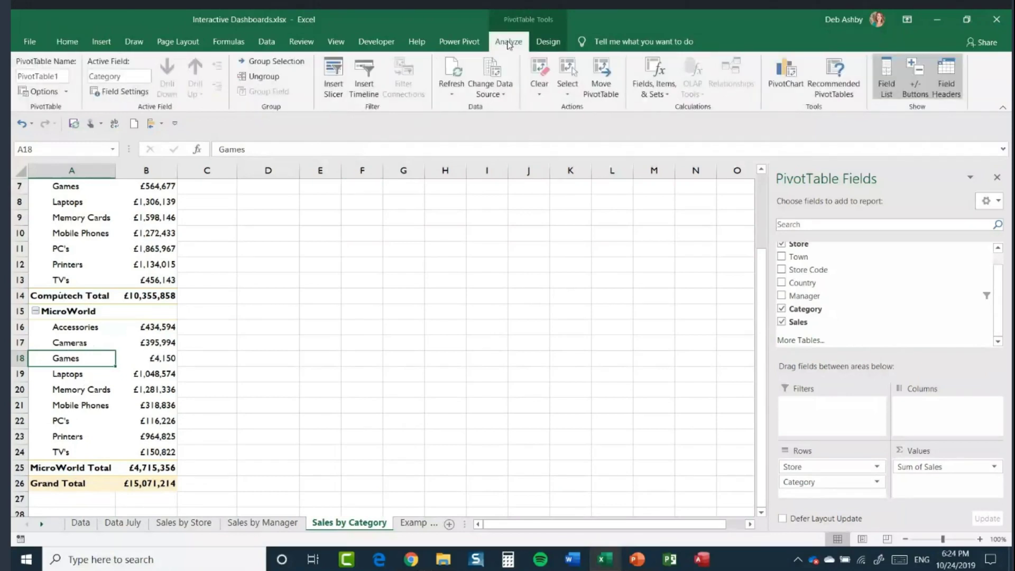
{"action": "left_click", "coordinate": [548, 43]}
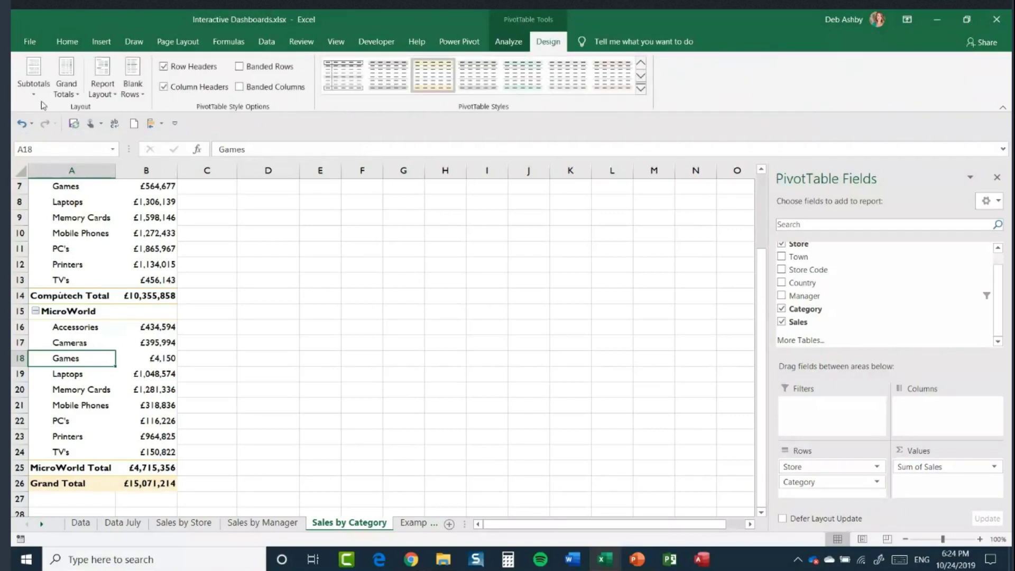
{"action": "left_click", "coordinate": [70, 93]}
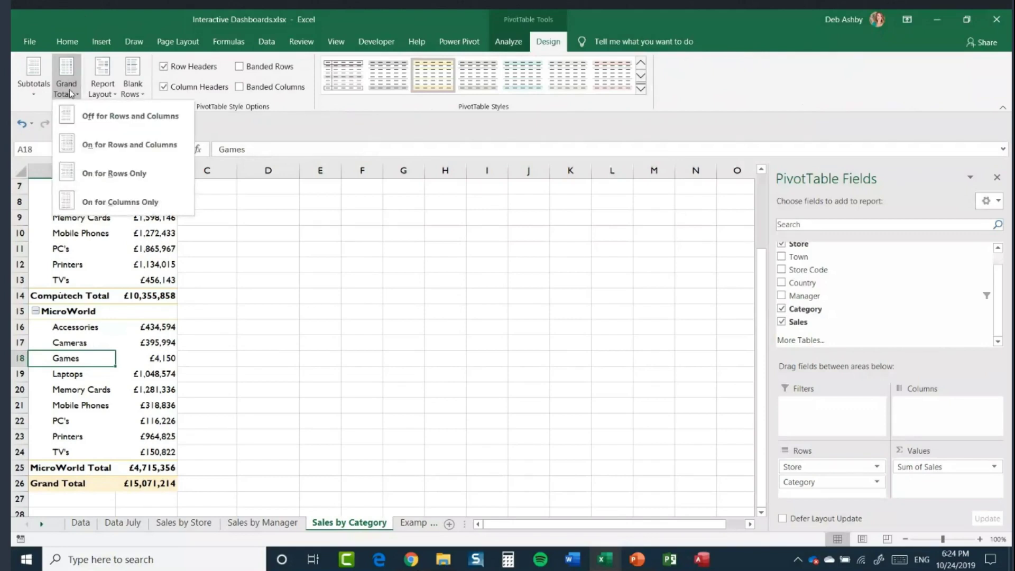
{"action": "left_click", "coordinate": [93, 120]}
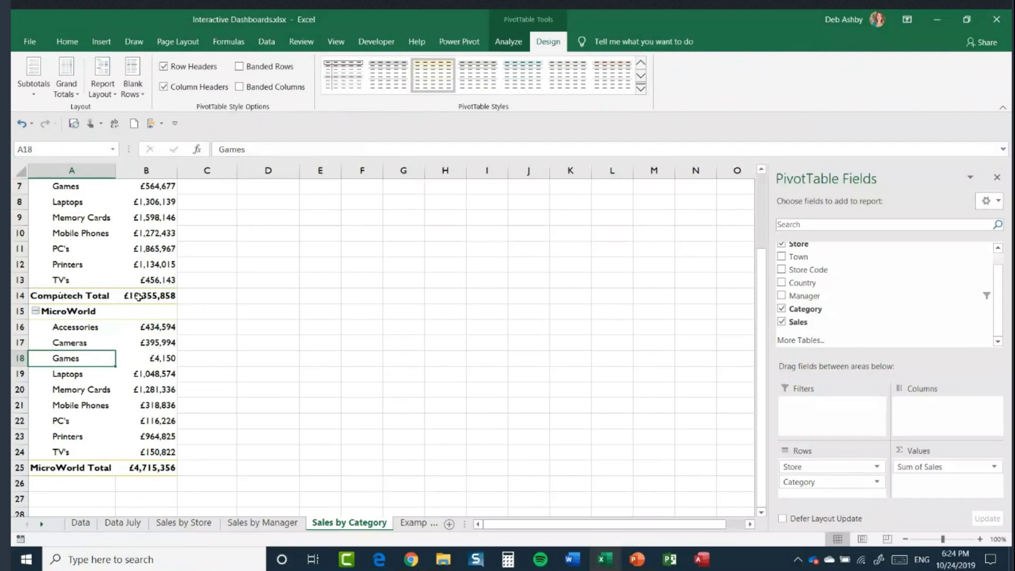
Try Category as the PivotTable's columns, and return it to the rows below Store.
{"action": "scroll", "coordinate": [129, 298], "scroll_direction": "up", "scroll_amount": 2}
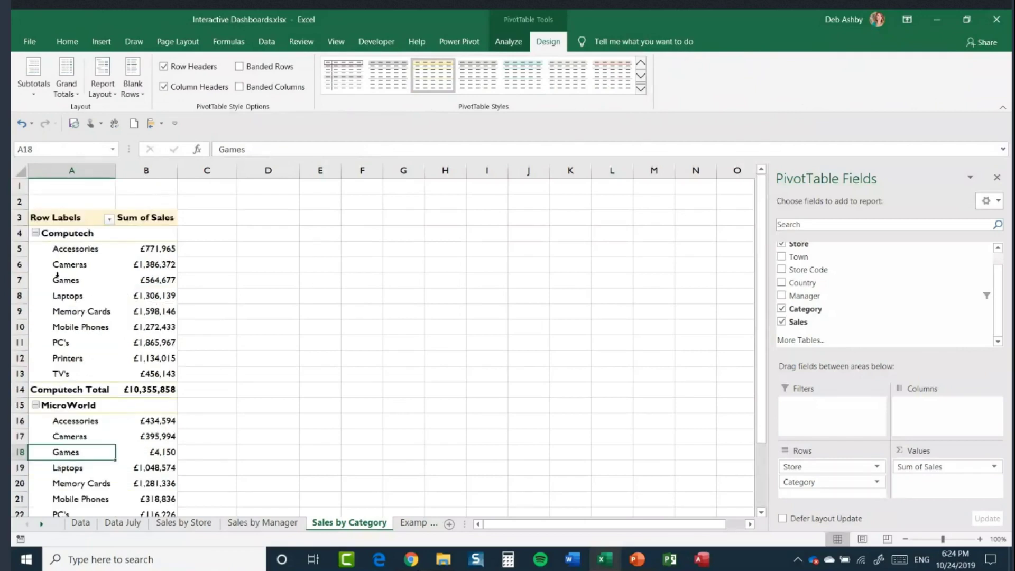
{"action": "mouse_move", "coordinate": [165, 312]}
{"action": "mouse_move", "coordinate": [792, 490]}
{"action": "left_mouse_down"}
{"action": "mouse_move", "coordinate": [805, 496]}
{"action": "mouse_move", "coordinate": [950, 424]}
{"action": "left_mouse_up"}
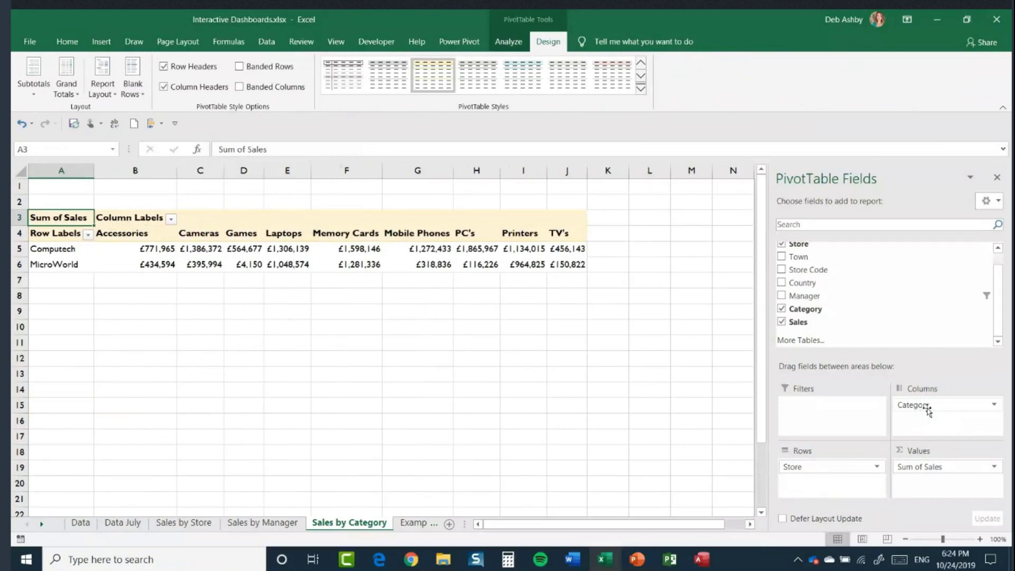
{"action": "left_click_drag", "start_coordinate": [928, 410], "coordinate": [805, 488]}
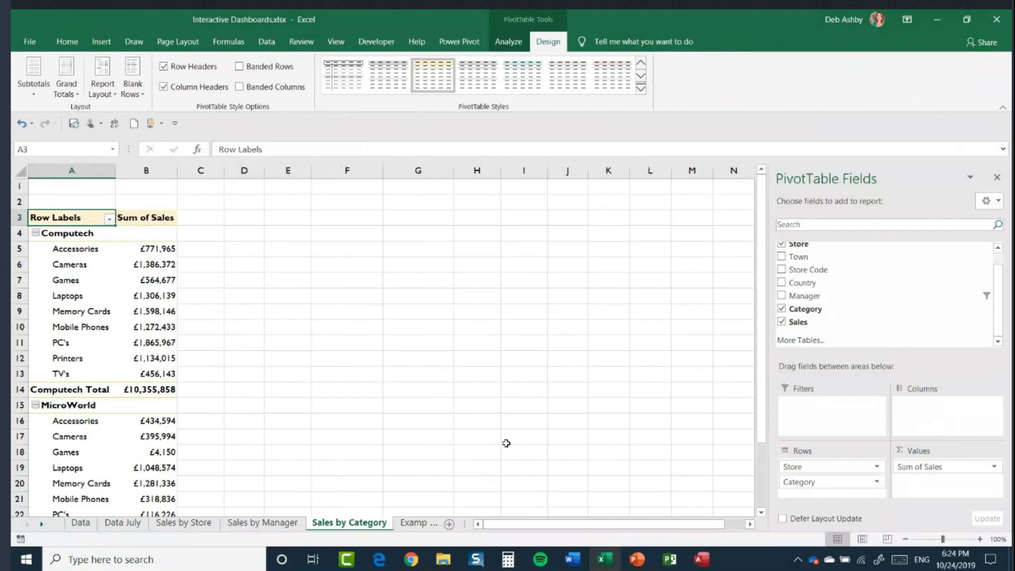
Insert a clustered bar PivotChart based on the Sales by Category PivotTable.
{"action": "left_click", "coordinate": [92, 313]}
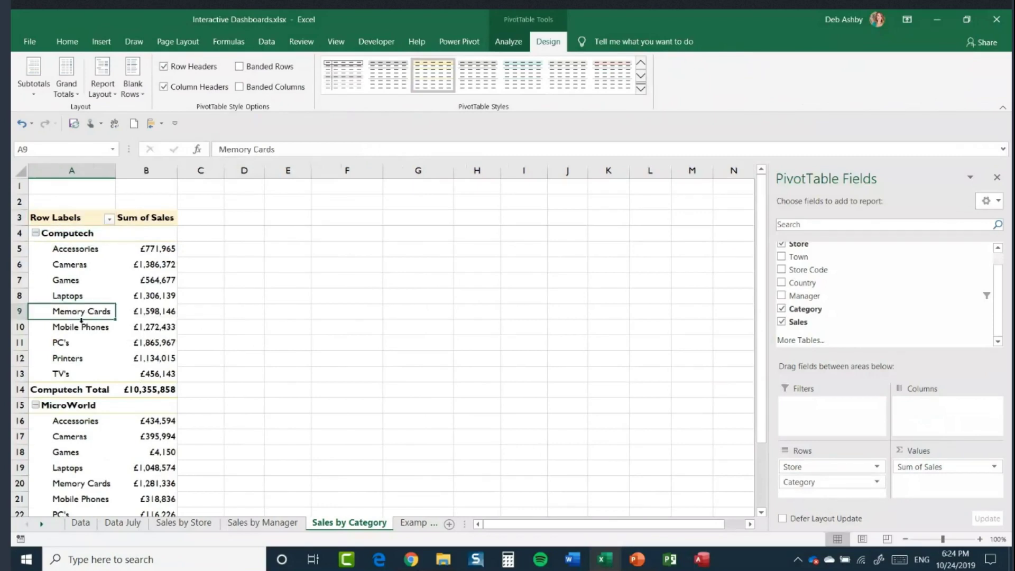
{"action": "left_click", "coordinate": [509, 42]}
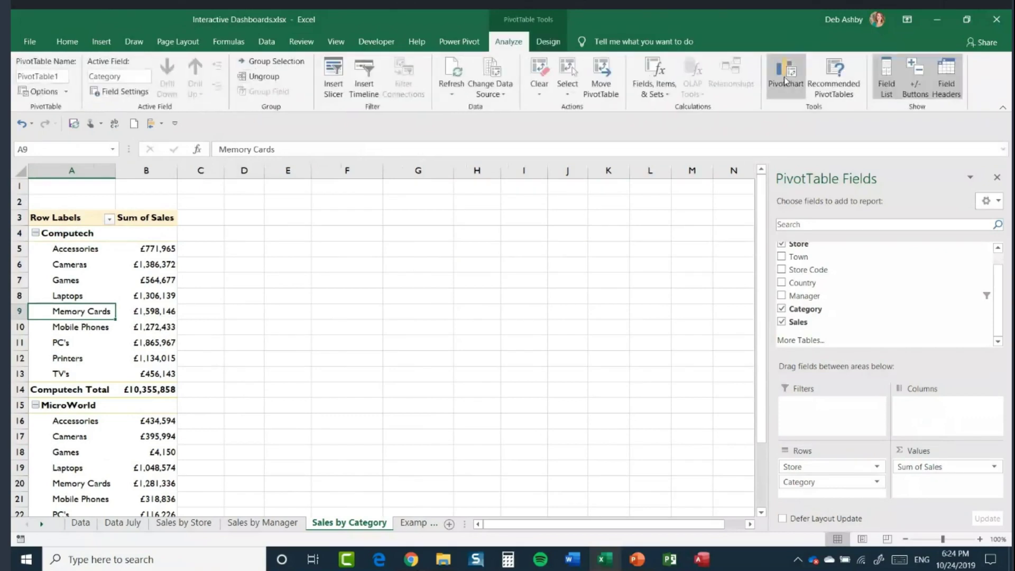
{"action": "left_click", "coordinate": [785, 81]}
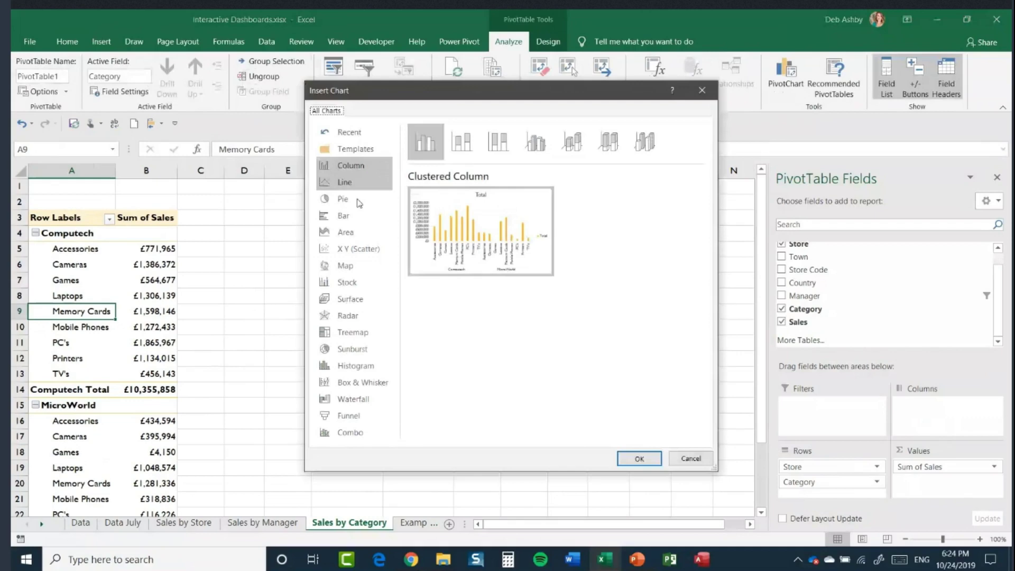
{"action": "left_click", "coordinate": [353, 218]}
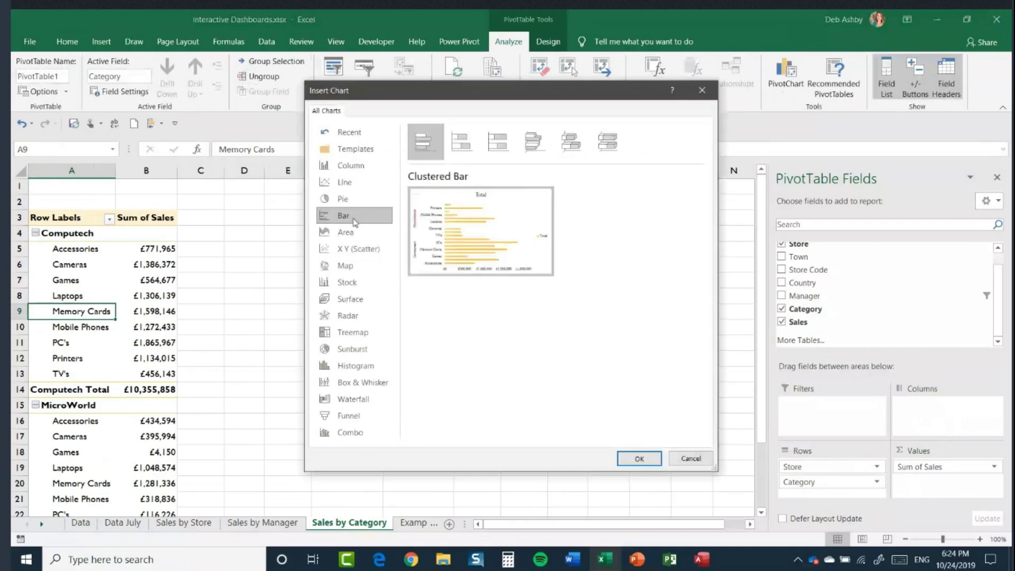
{"action": "left_click", "coordinate": [641, 457]}
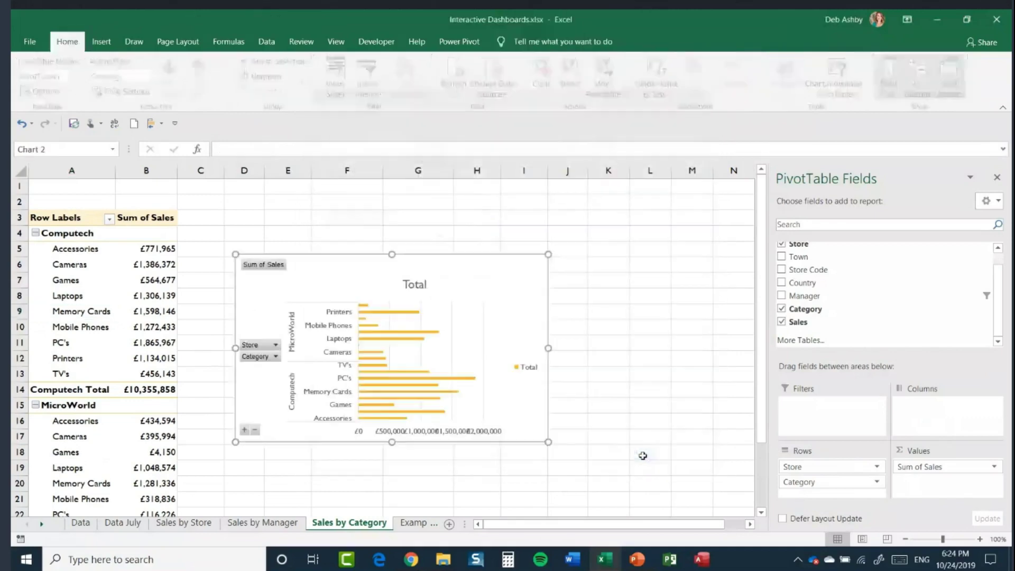
Move the new bar chart up beside the PivotTable's header row and enlarge it to about 4.45 by 7.16 inches.
{"action": "left_click_drag", "start_coordinate": [444, 250], "coordinate": [440, 214]}
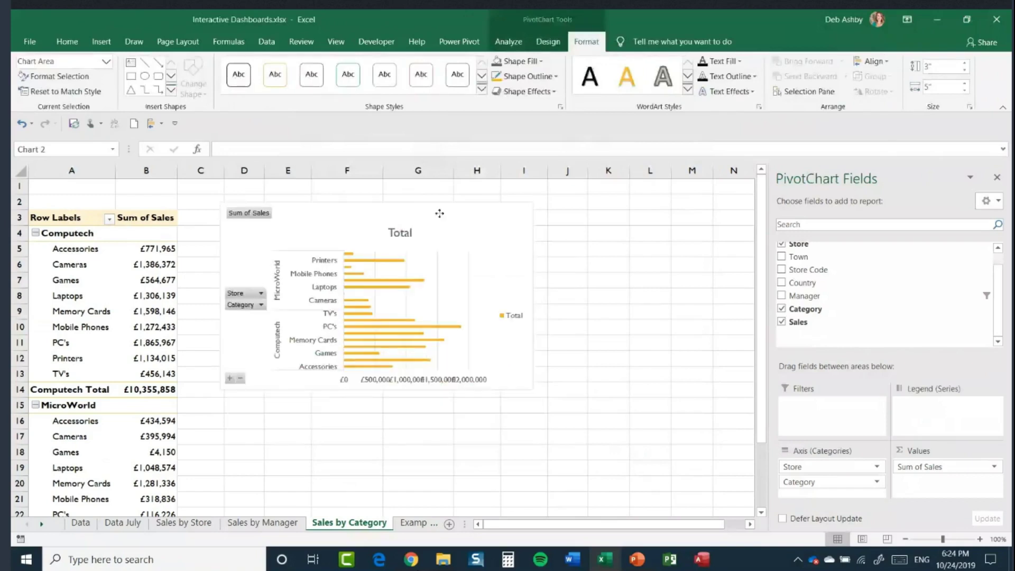
{"action": "left_click_drag", "start_coordinate": [377, 392], "coordinate": [377, 482]}
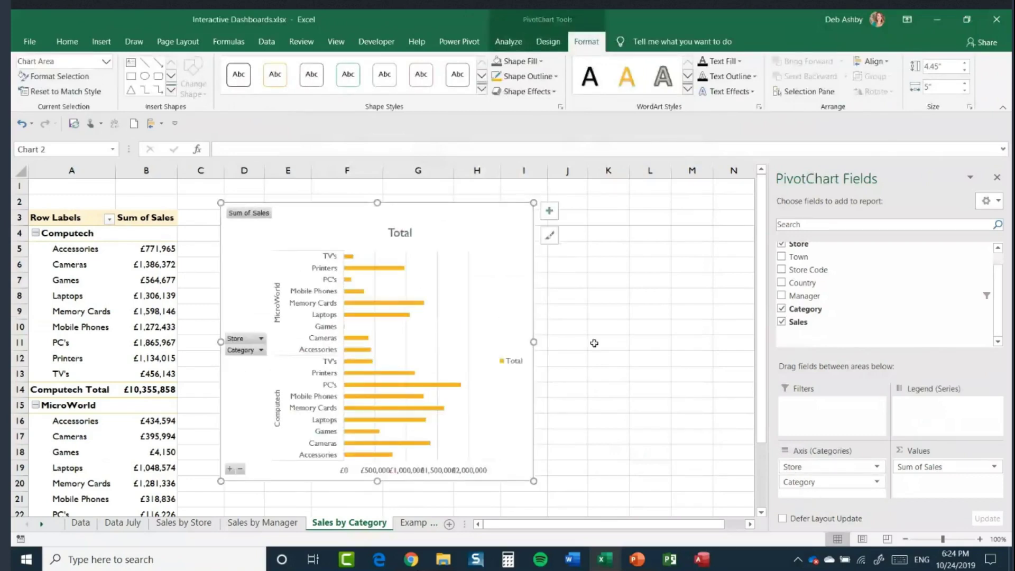
{"action": "left_click_drag", "start_coordinate": [535, 342], "coordinate": [669, 354]}
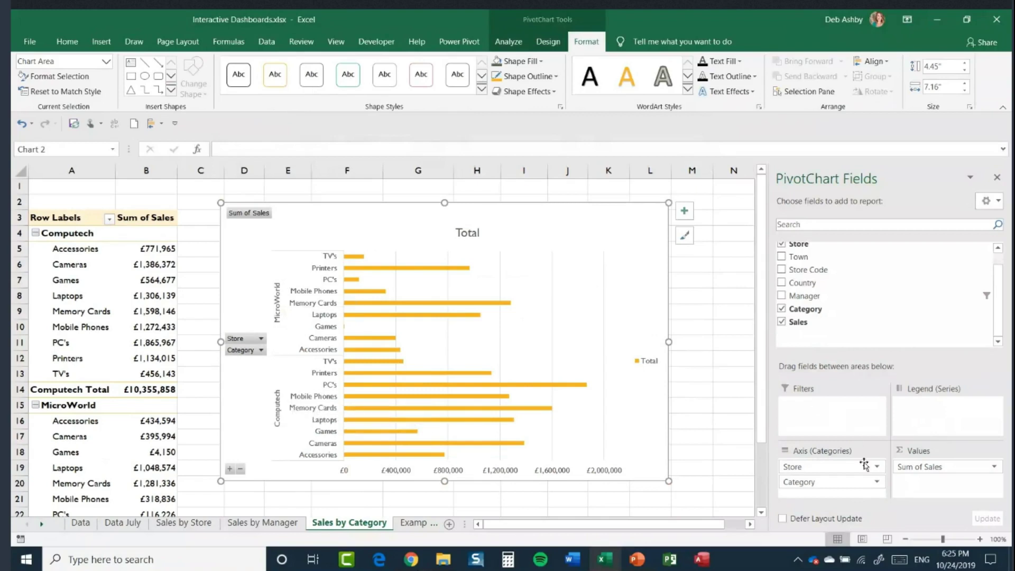
Move the Store field to the bar chart's legend and shift the chart right, clear of the MicroWorld column.
{"action": "left_click_drag", "start_coordinate": [793, 470], "coordinate": [944, 416]}
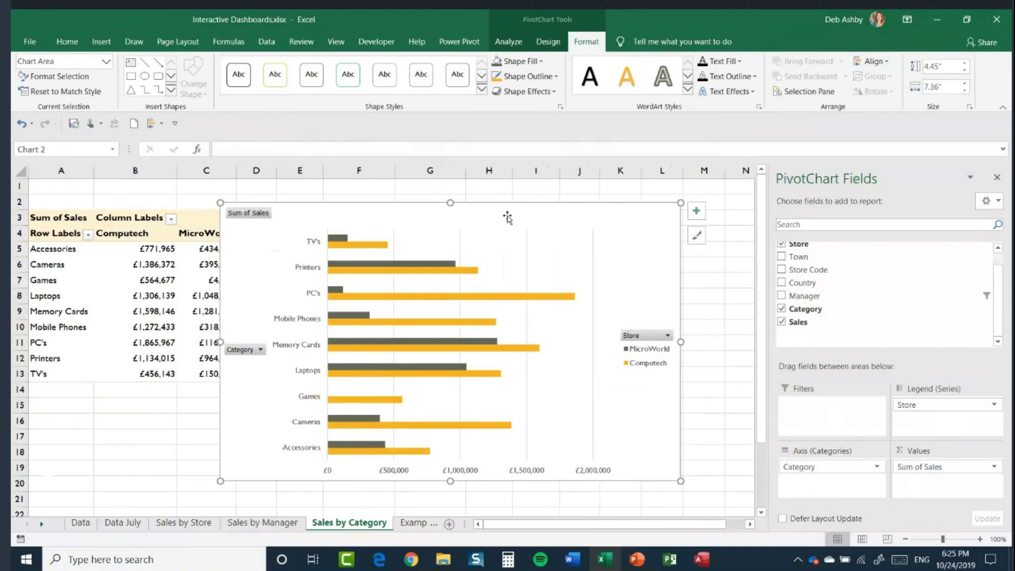
{"action": "left_click_drag", "start_coordinate": [507, 211], "coordinate": [536, 209]}
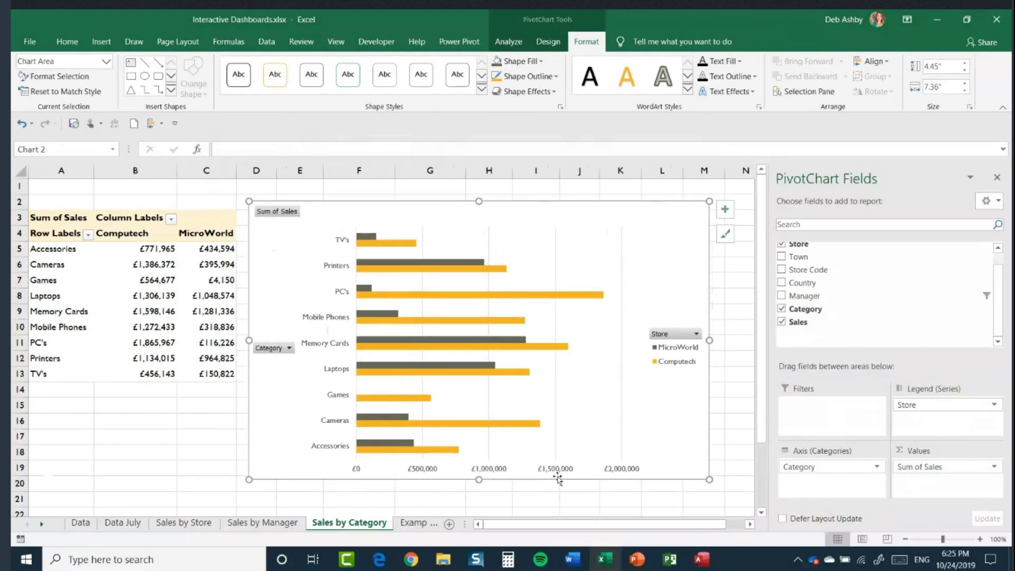
Hide all field buttons on the bar chart and widen it to about 8.66 inches.
{"action": "right_click", "coordinate": [281, 215]}
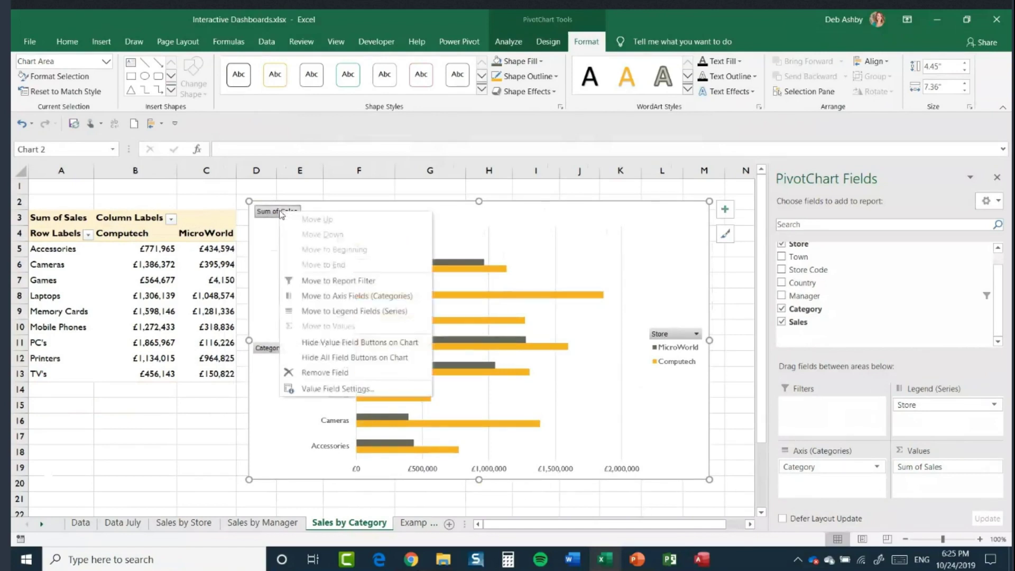
{"action": "left_click", "coordinate": [329, 359]}
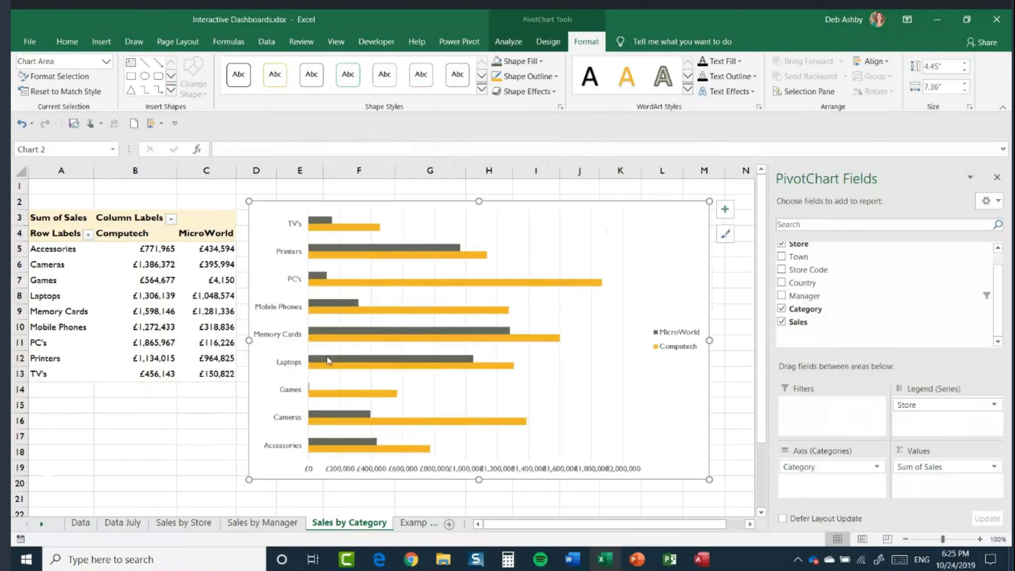
{"action": "left_click_drag", "start_coordinate": [710, 341], "coordinate": [740, 341]}
{"action": "left_click_drag", "start_coordinate": [550, 526], "coordinate": [582, 529]}
{"action": "left_click_drag", "start_coordinate": [681, 340], "coordinate": [724, 347]}
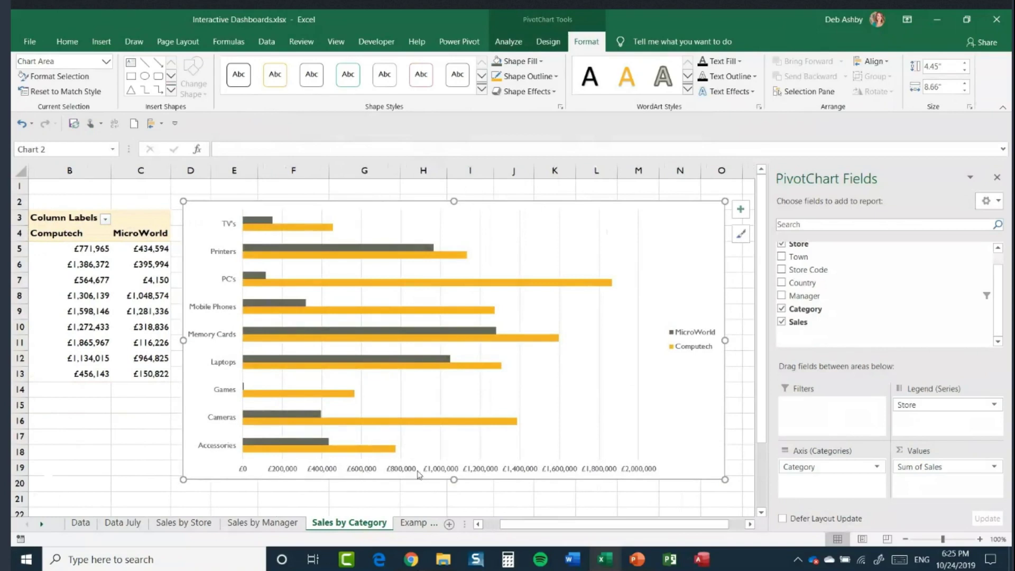
Close the field list and add the title "Sales by Category" above the bar chart.
{"action": "left_click_drag", "start_coordinate": [522, 527], "coordinate": [506, 526]}
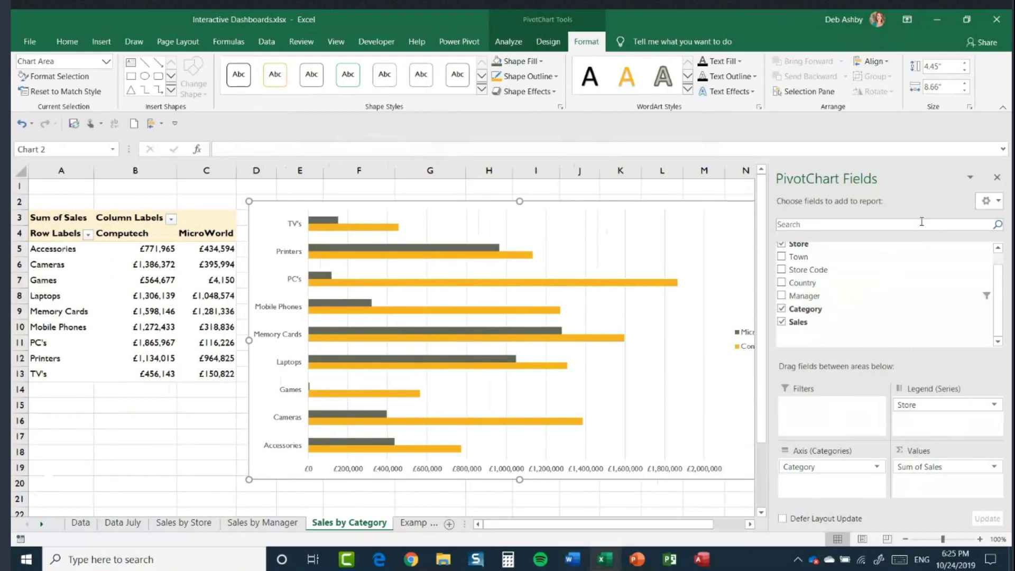
{"action": "left_click", "coordinate": [997, 180]}
{"action": "left_click", "coordinate": [807, 212]}
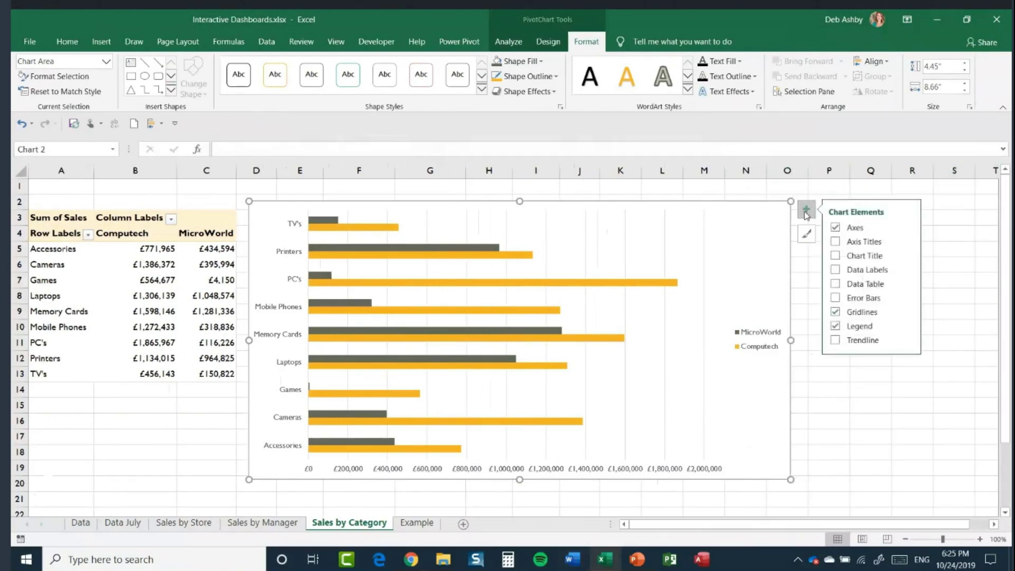
{"action": "left_click", "coordinate": [836, 257]}
{"action": "left_click", "coordinate": [532, 215]}
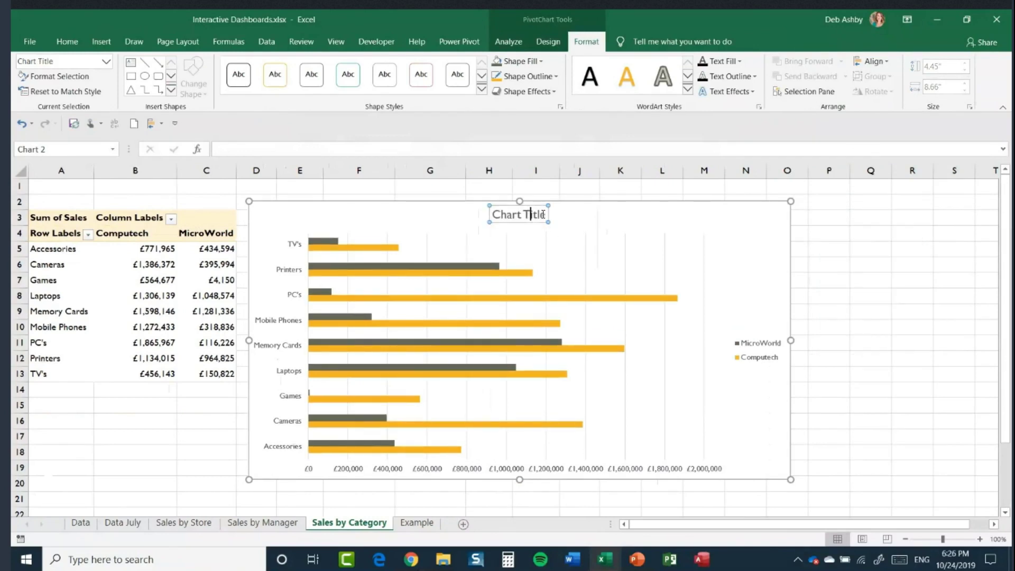
{"action": "left_click_drag", "start_coordinate": [547, 215], "coordinate": [494, 217]}
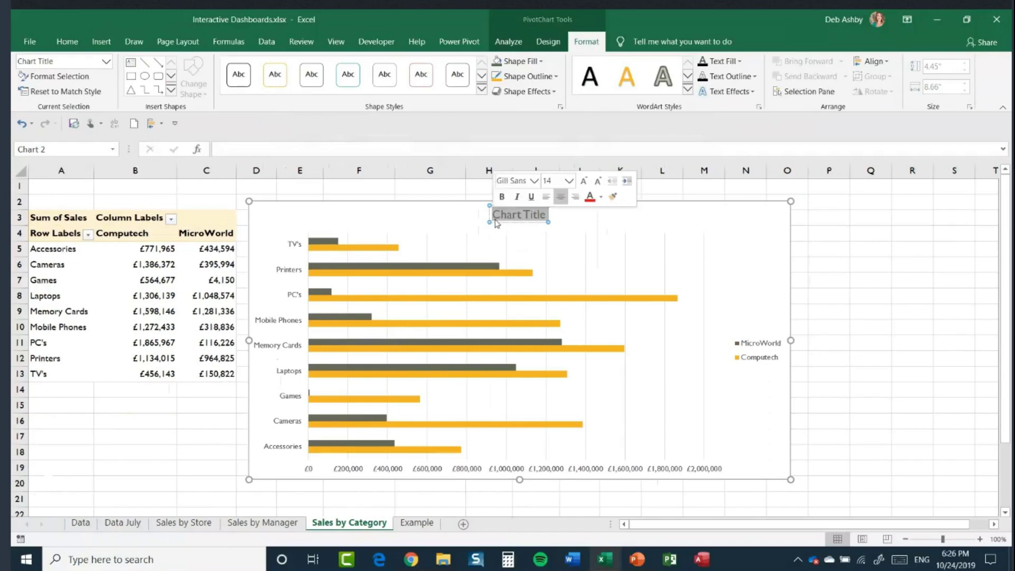
{"action": "type", "text": "Sales"}
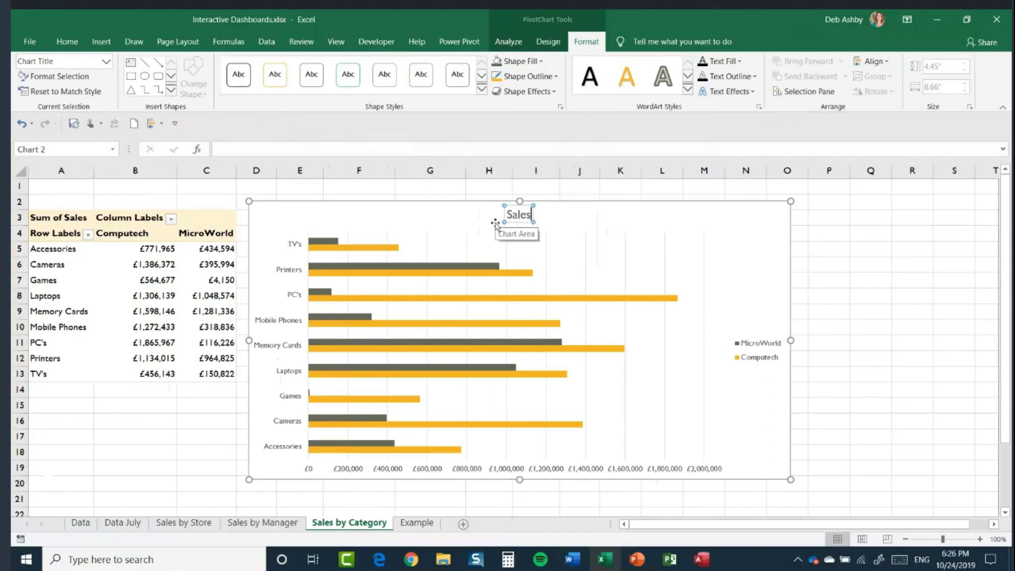
{"action": "type", "text": " by Category"}
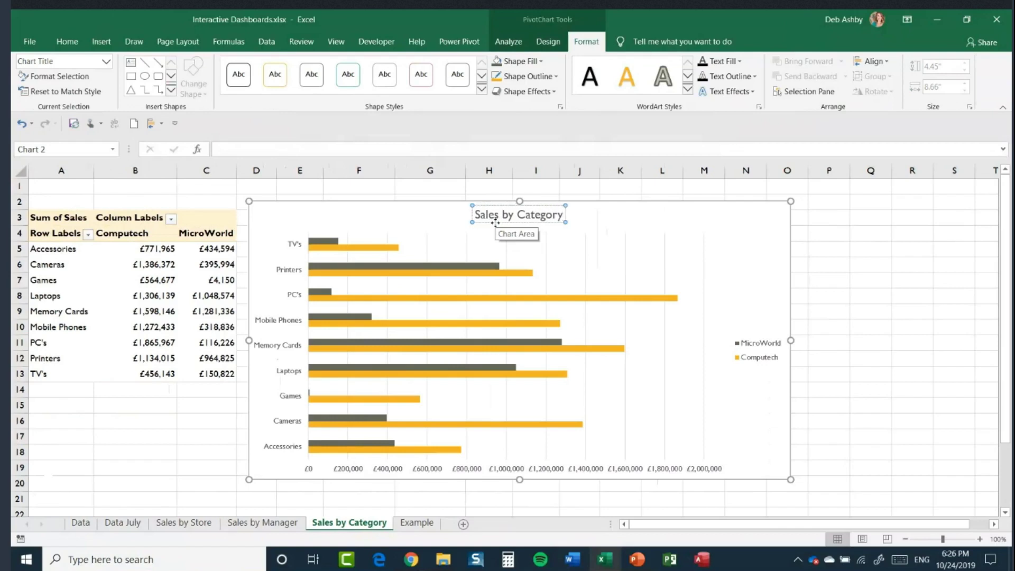
{"action": "left_click", "coordinate": [757, 268]}
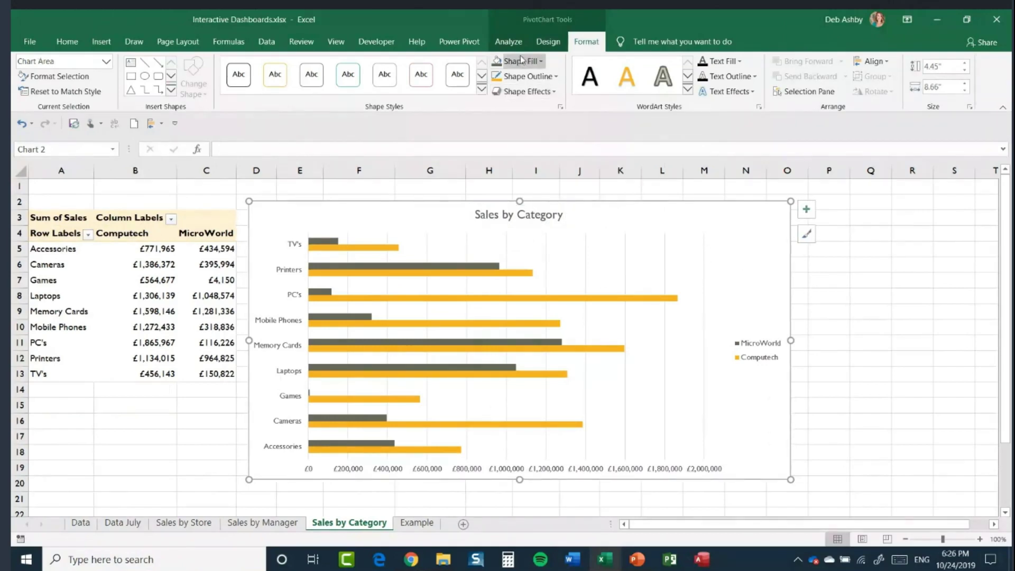
Recolour the bar chart with the monochromatic teal palette that runs from light to dark.
{"action": "left_click", "coordinate": [548, 41]}
{"action": "left_click", "coordinate": [111, 77]}
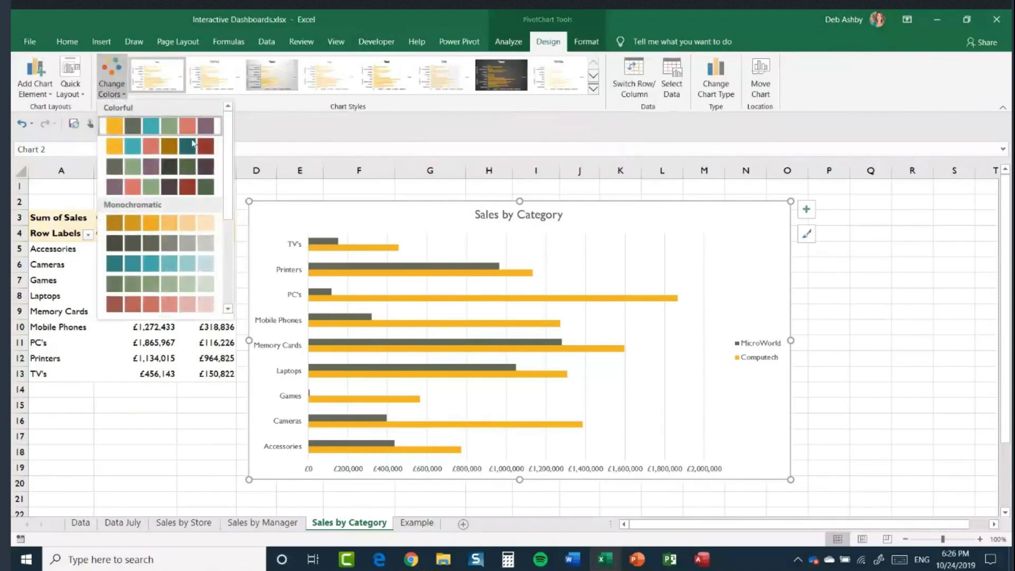
{"action": "left_click_drag", "start_coordinate": [233, 159], "coordinate": [231, 202]}
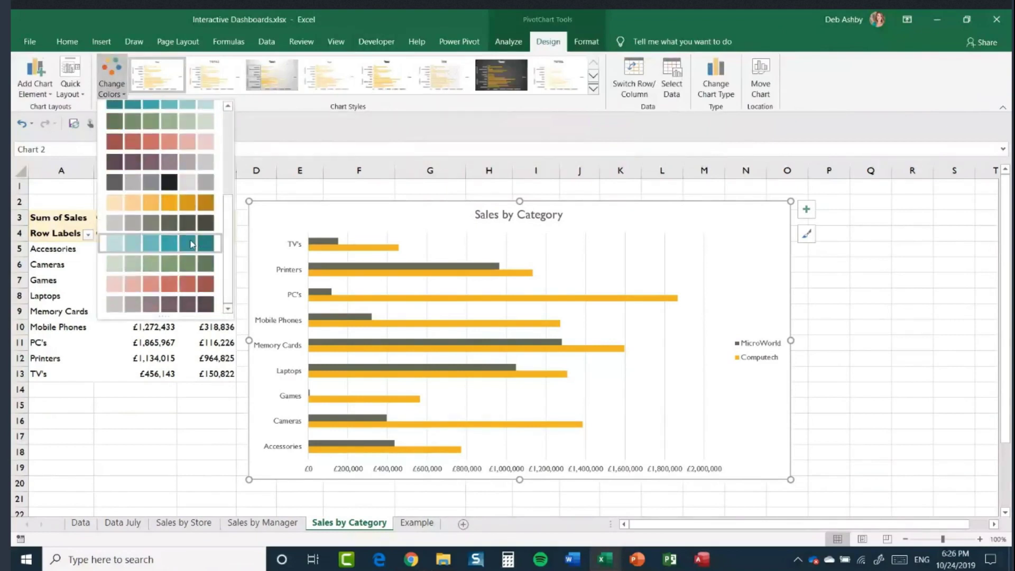
{"action": "left_click", "coordinate": [192, 244]}
{"action": "left_click", "coordinate": [862, 357]}
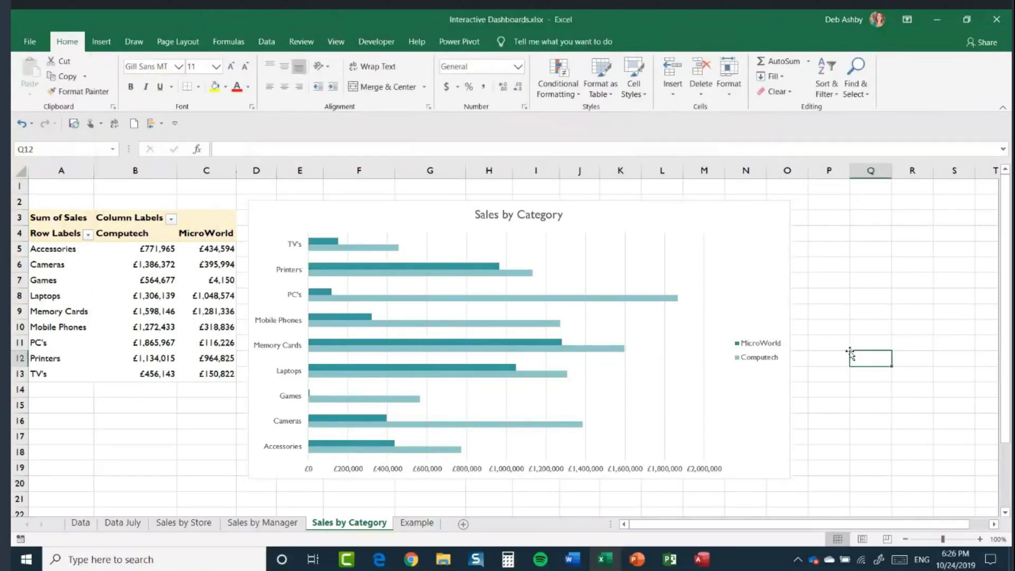
Check the monthly chart on the Example sheet, and duplicate the Sales by Category sheet before it as "Sales by Month".
{"action": "left_click", "coordinate": [420, 527]}
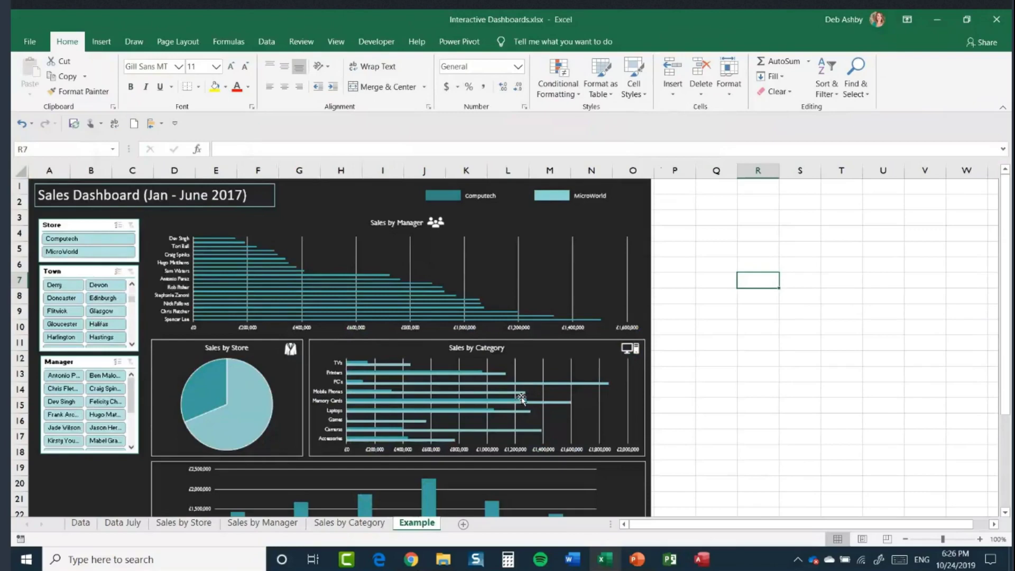
{"action": "scroll", "coordinate": [521, 398], "scroll_direction": "down", "scroll_amount": 3}
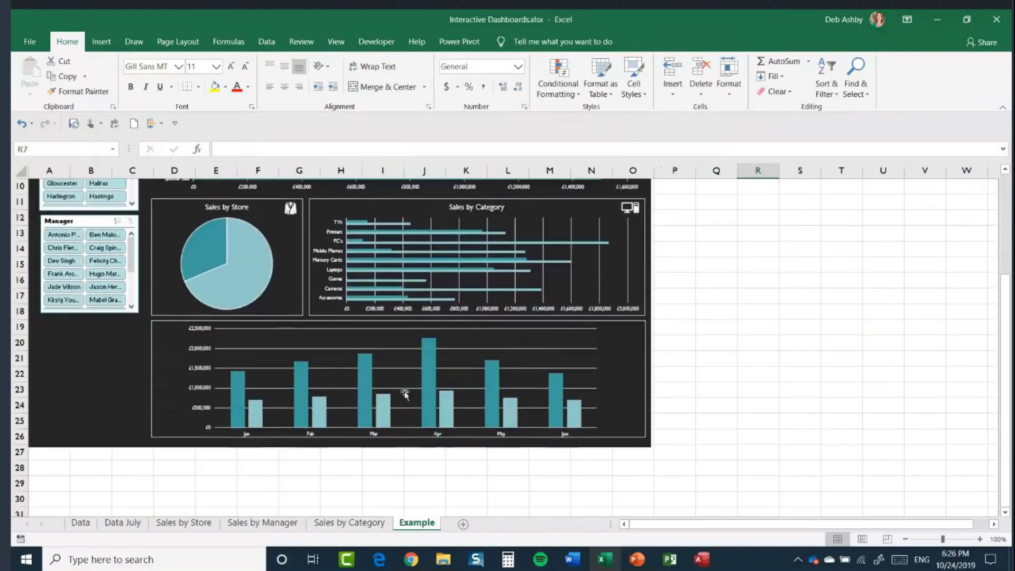
{"action": "left_click", "coordinate": [328, 524]}
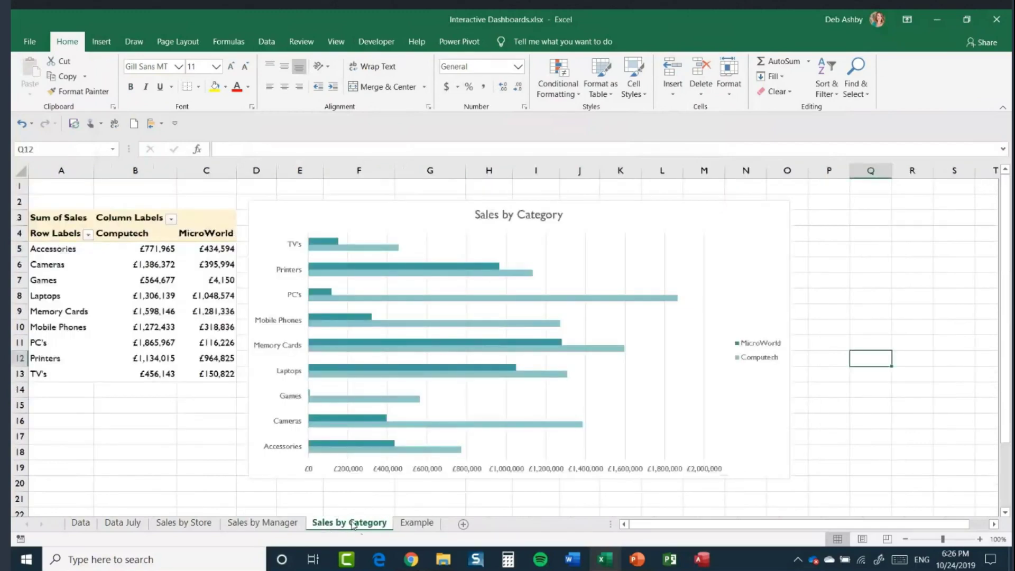
{"action": "left_click_drag", "start_coordinate": [347, 524], "coordinate": [413, 528]}
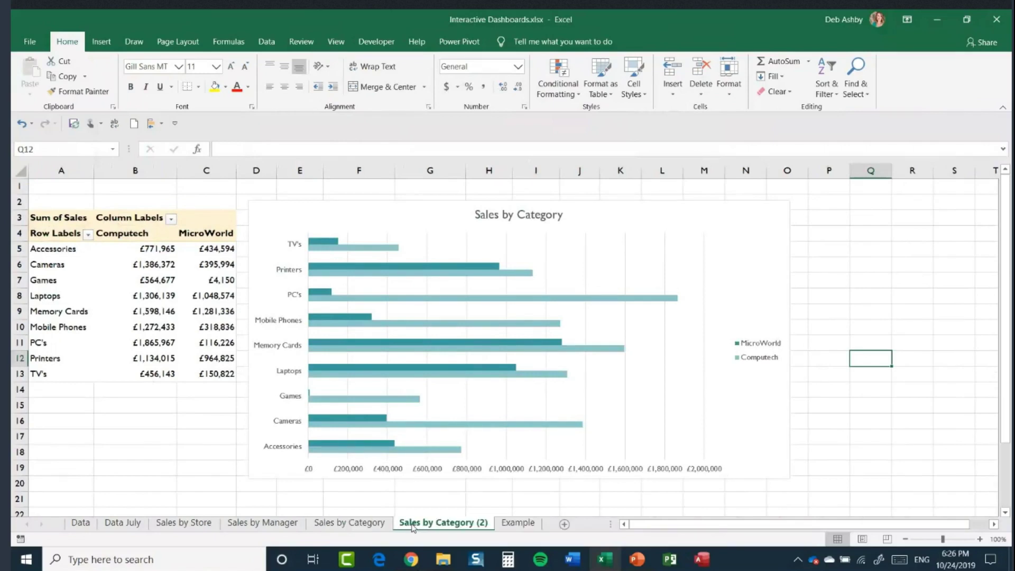
{"action": "right_click", "coordinate": [457, 526]}
{"action": "left_click", "coordinate": [506, 409]}
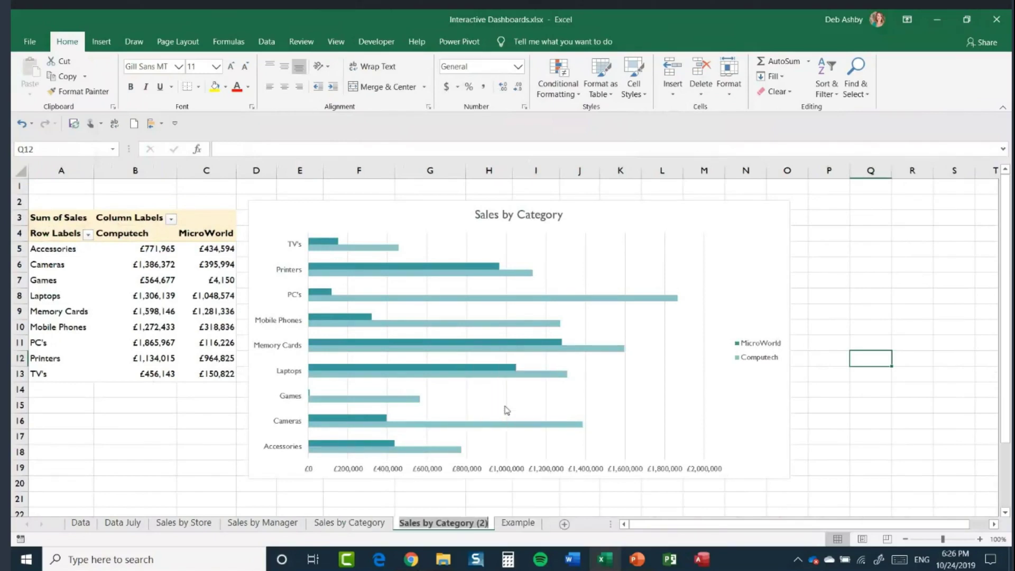
{"action": "type", "text": "Sa"}
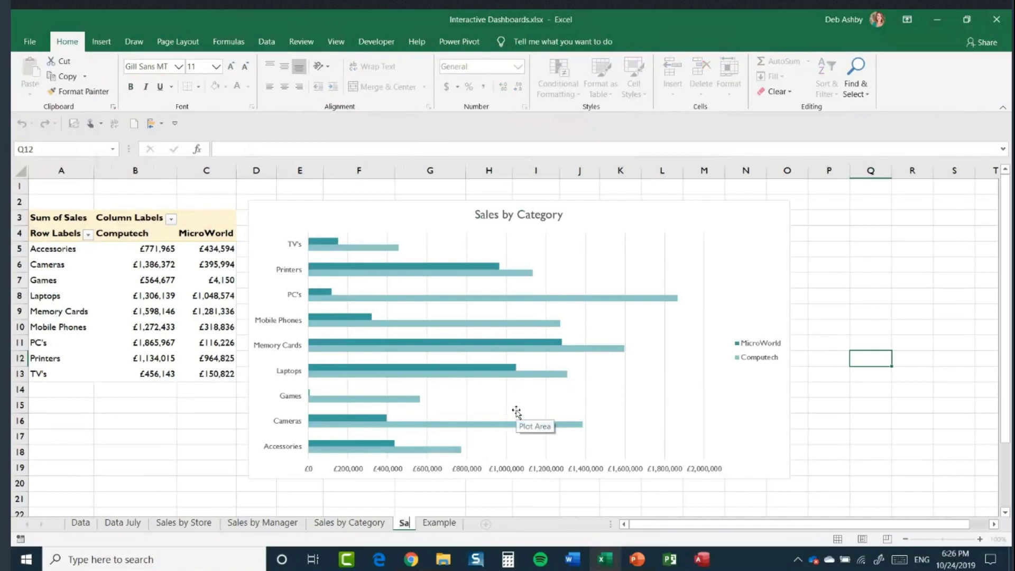
{"action": "type", "text": "les by Month"}
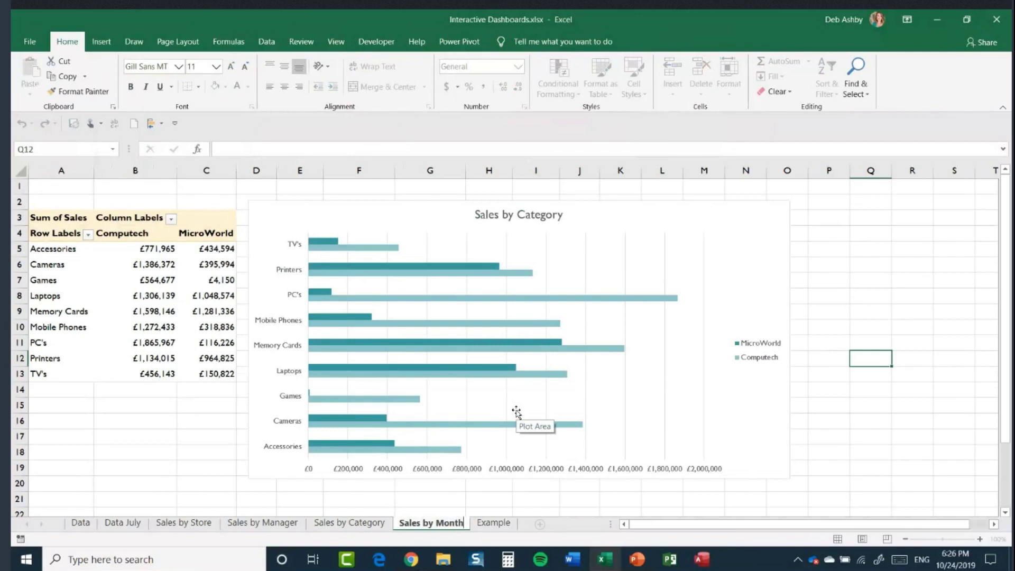
{"action": "left_click", "coordinate": [788, 511]}
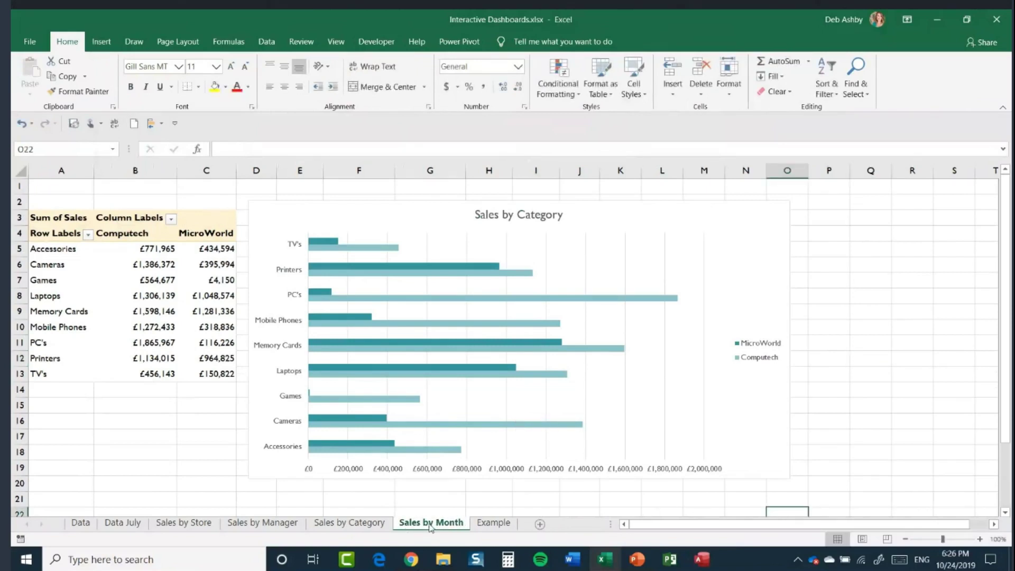
Delete the copied chart on Sales by Month and replace Category with Month in the PivotTable's rows.
{"action": "left_click", "coordinate": [769, 225]}
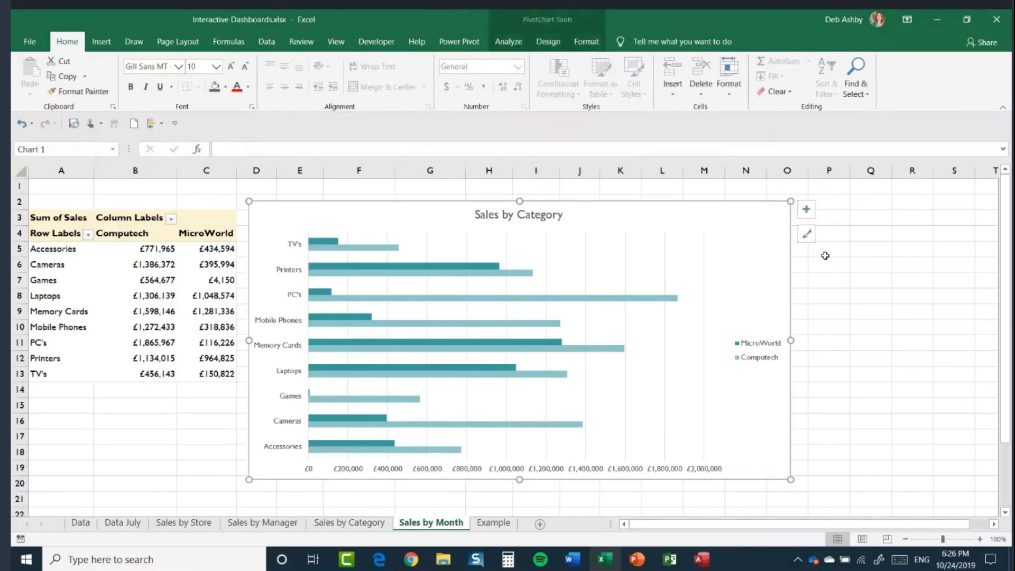
{"action": "key", "text": "Delete"}
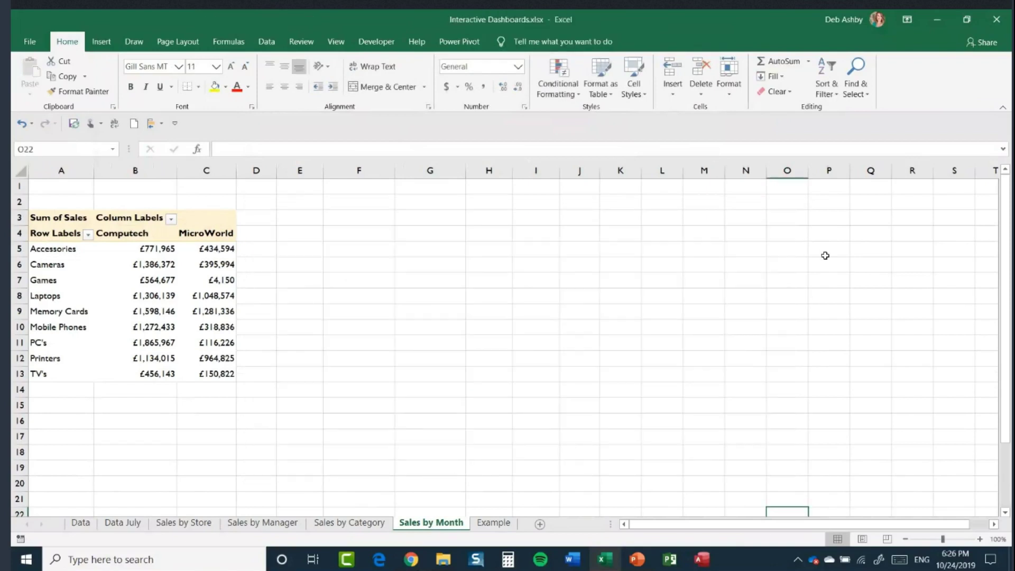
{"action": "left_click", "coordinate": [126, 282]}
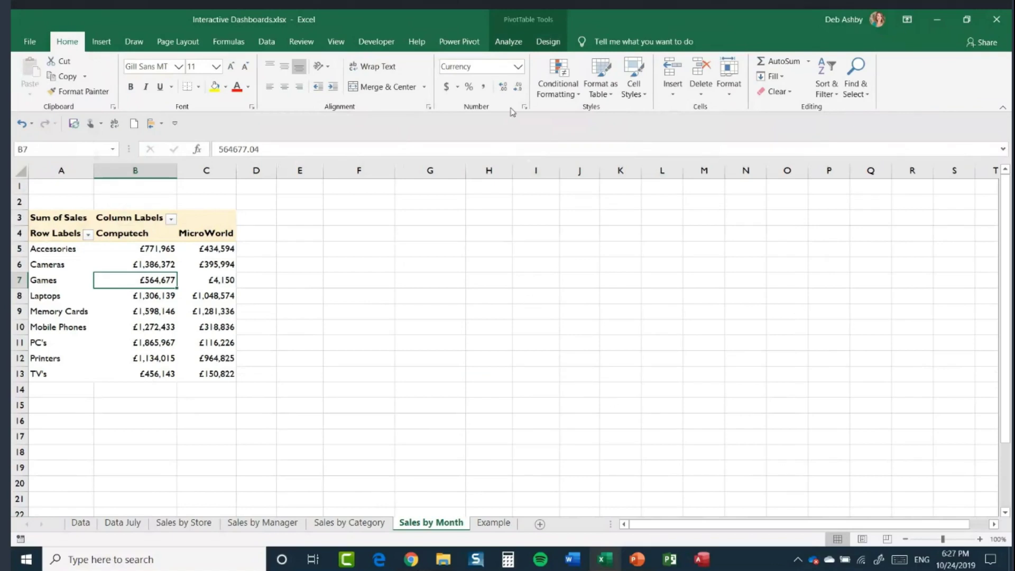
{"action": "left_click", "coordinate": [509, 42]}
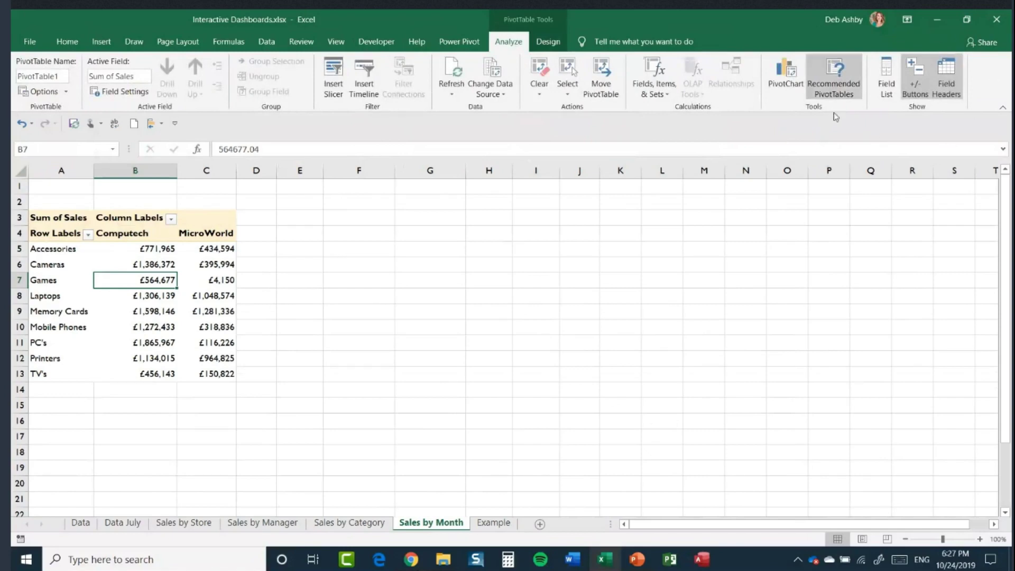
{"action": "left_click", "coordinate": [887, 78]}
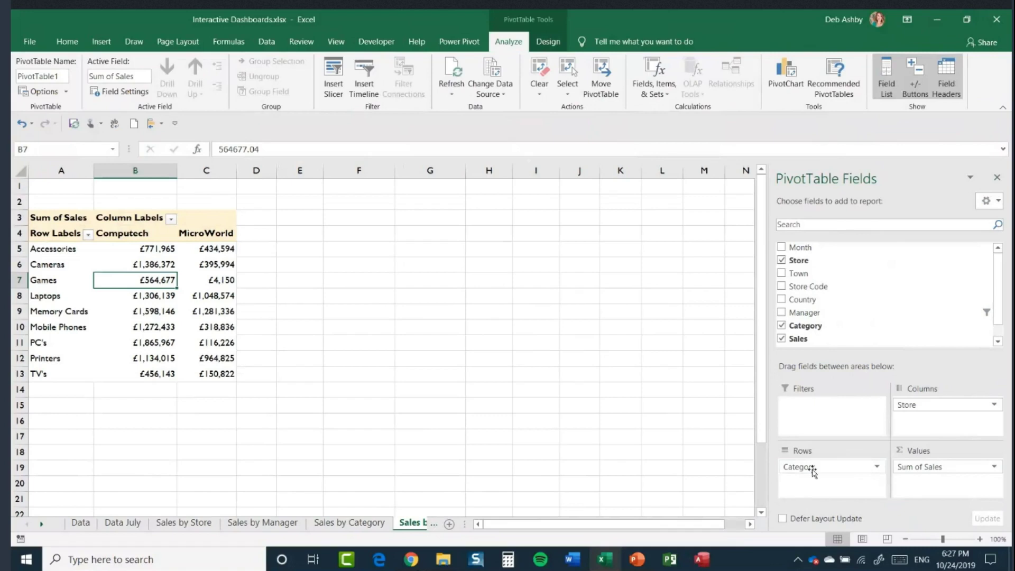
{"action": "left_click_drag", "start_coordinate": [812, 468], "coordinate": [664, 431]}
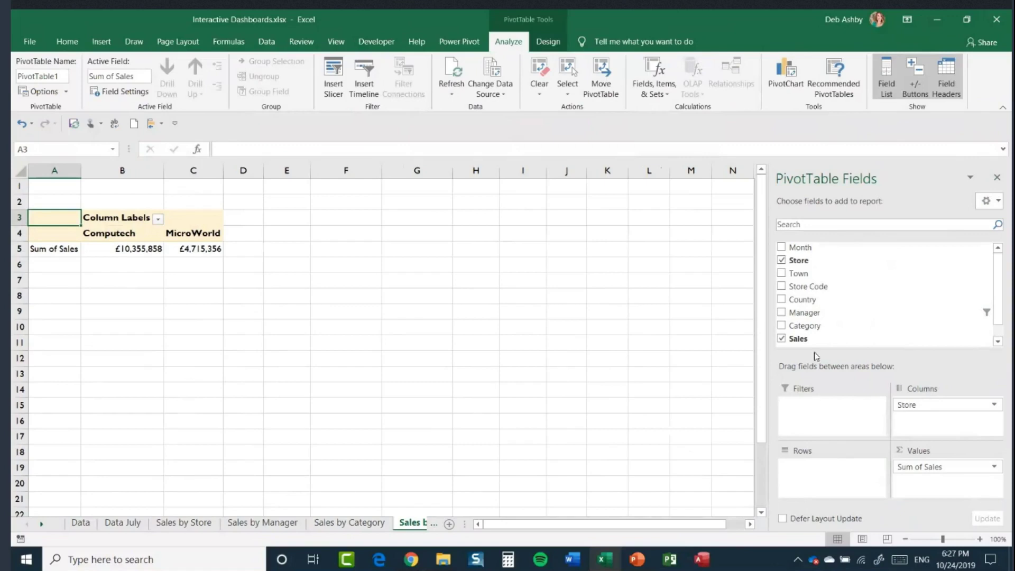
{"action": "left_click_drag", "start_coordinate": [800, 247], "coordinate": [825, 487]}
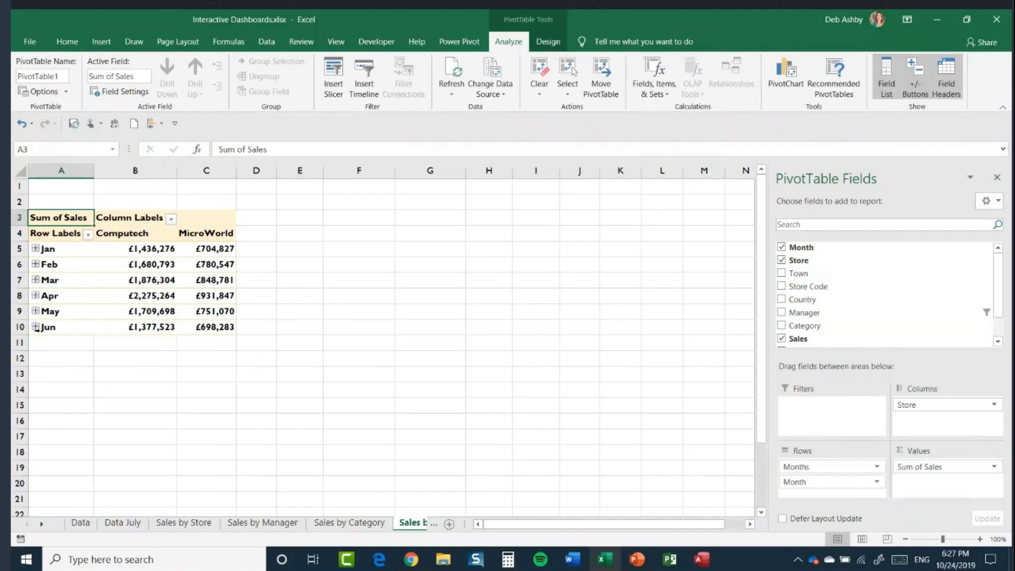
Expand and collapse January to inspect its detail, and remove the Month field from the rows, keeping only Months.
{"action": "left_click", "coordinate": [35, 248]}
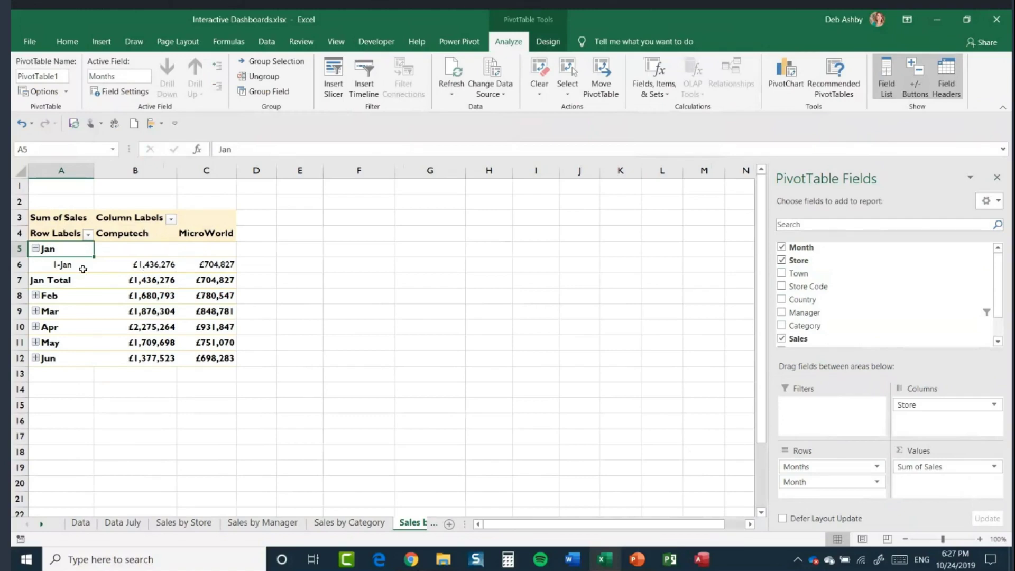
{"action": "left_click", "coordinate": [36, 249]}
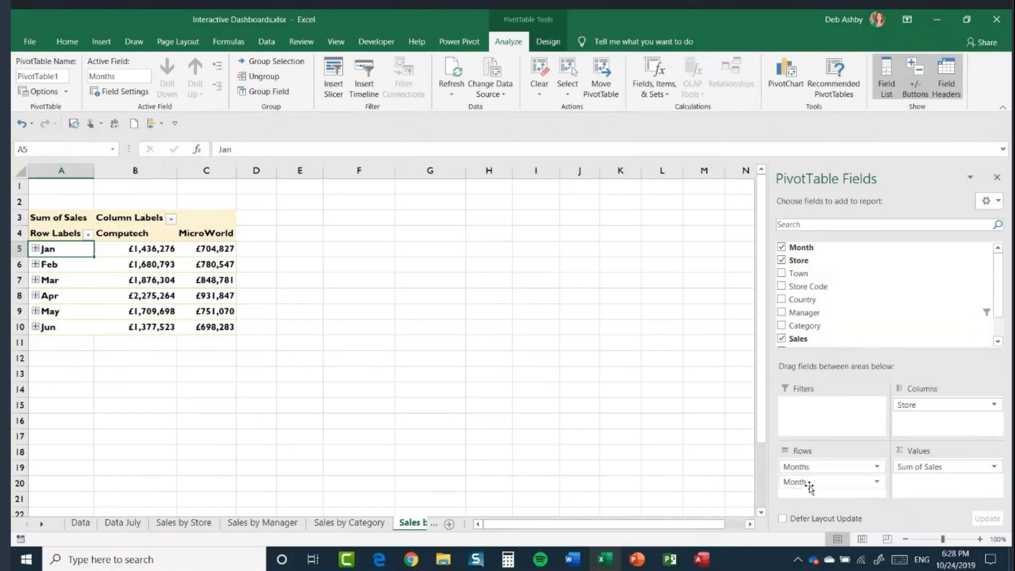
{"action": "left_click_drag", "start_coordinate": [810, 487], "coordinate": [630, 429]}
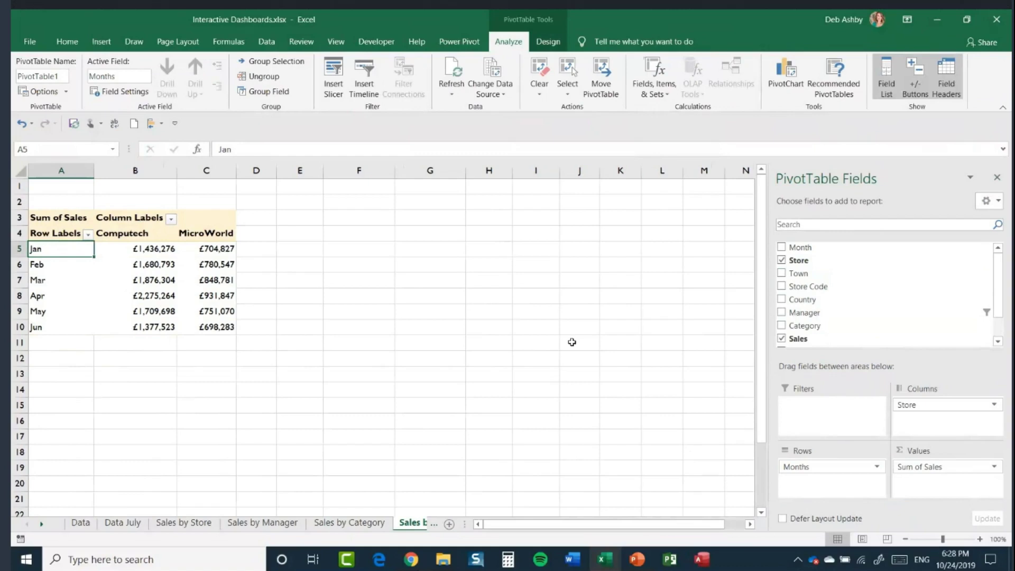
Insert a clustered column PivotChart from the monthly PivotTable, place it beside the table and widen it to about 5.73".
{"action": "left_click", "coordinate": [148, 279]}
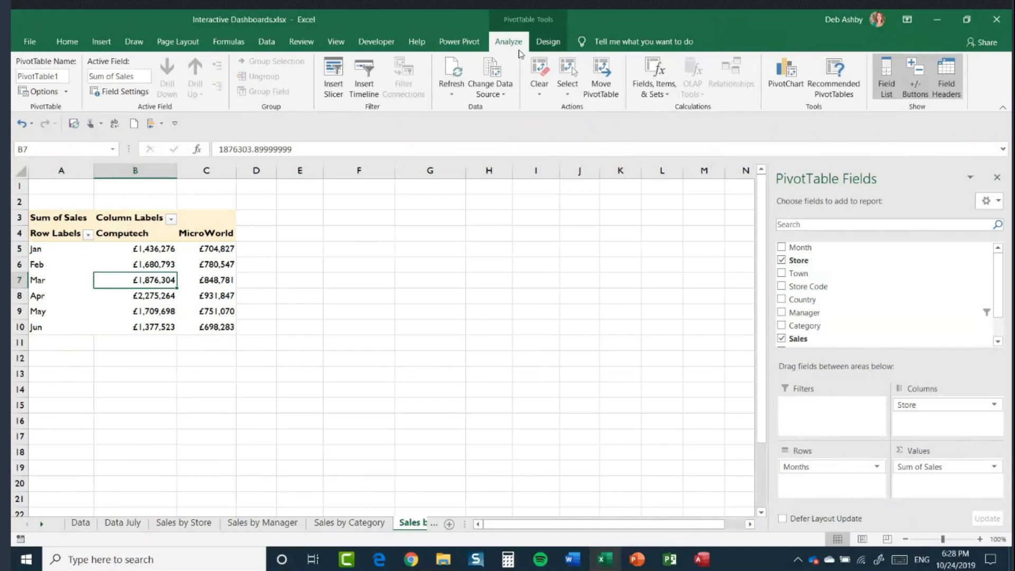
{"action": "left_click", "coordinate": [787, 77]}
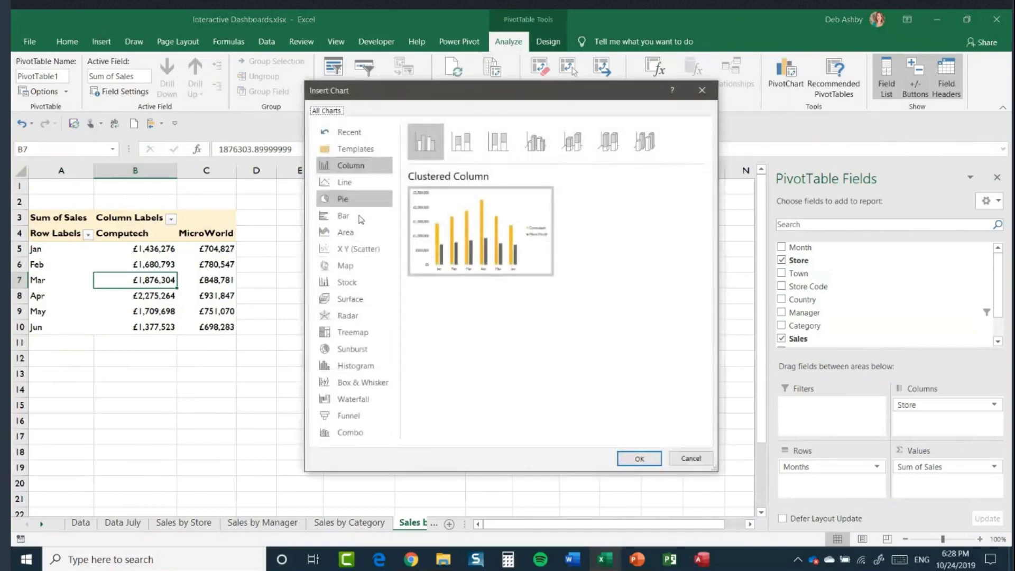
{"action": "left_click", "coordinate": [638, 459]}
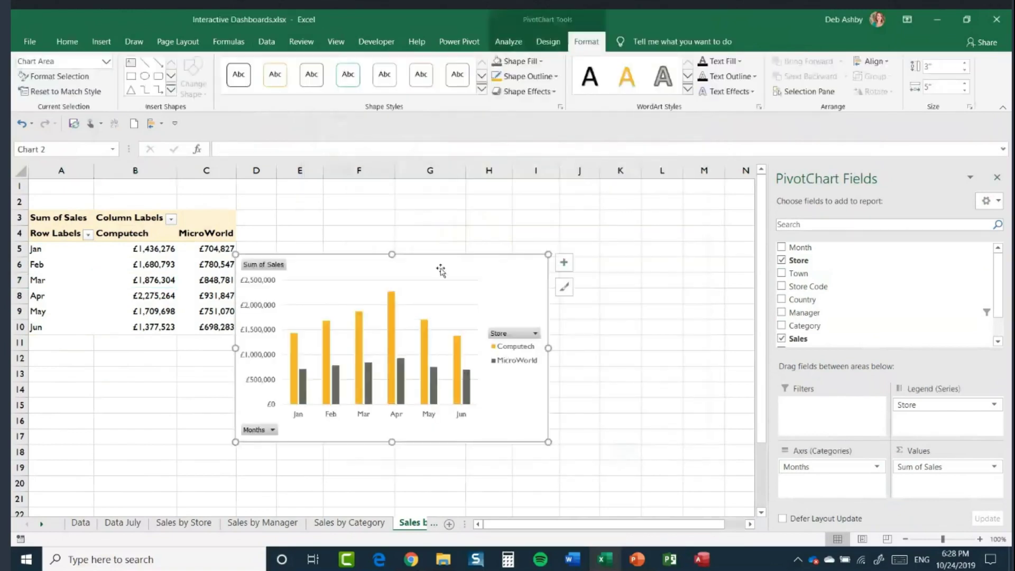
{"action": "left_click_drag", "start_coordinate": [442, 268], "coordinate": [491, 227]}
{"action": "left_click_drag", "start_coordinate": [596, 307], "coordinate": [642, 308]}
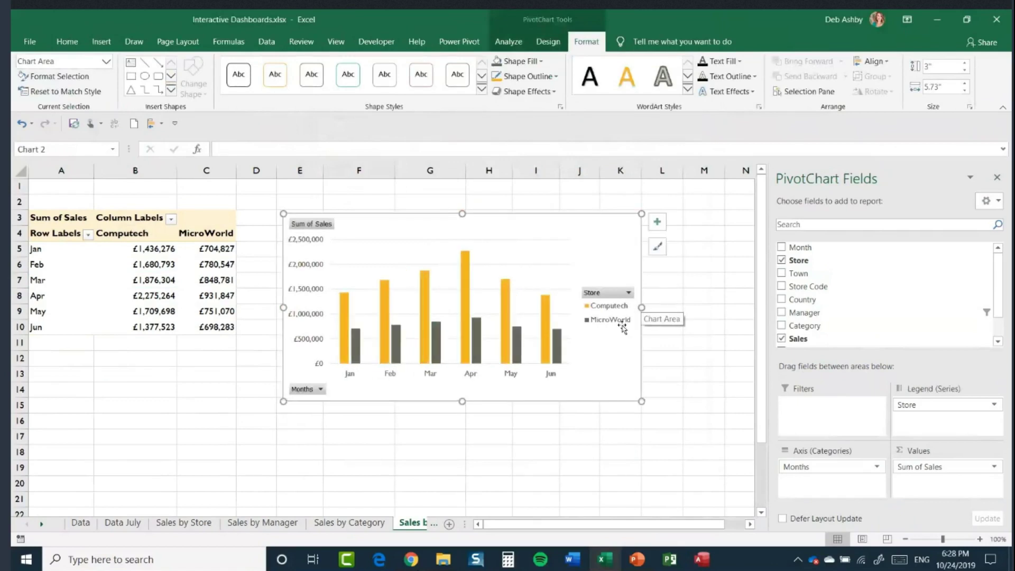
Hide all field buttons on the monthly chart and add the chart title "Sales by Month".
{"action": "right_click", "coordinate": [318, 226]}
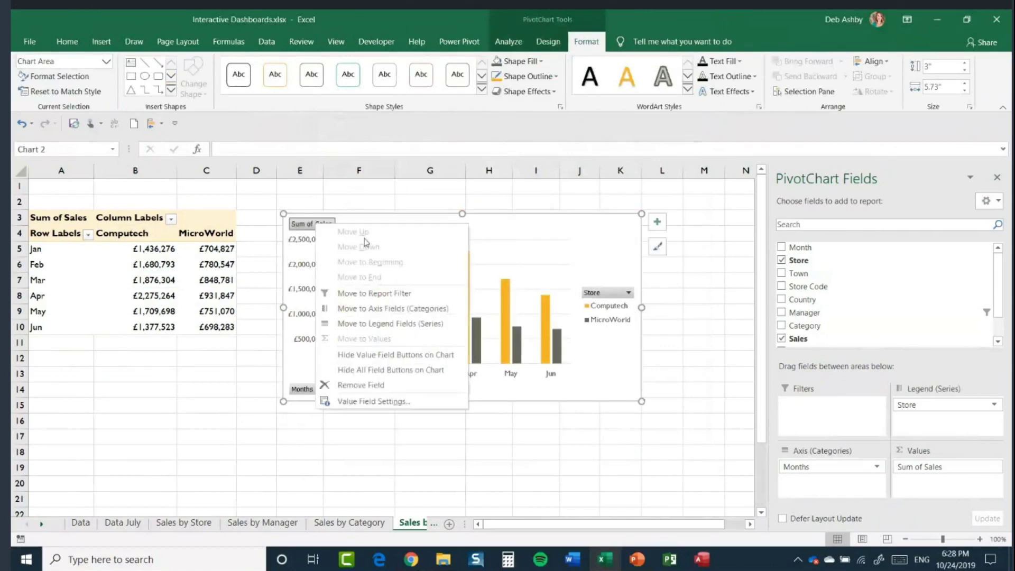
{"action": "left_click", "coordinate": [388, 371]}
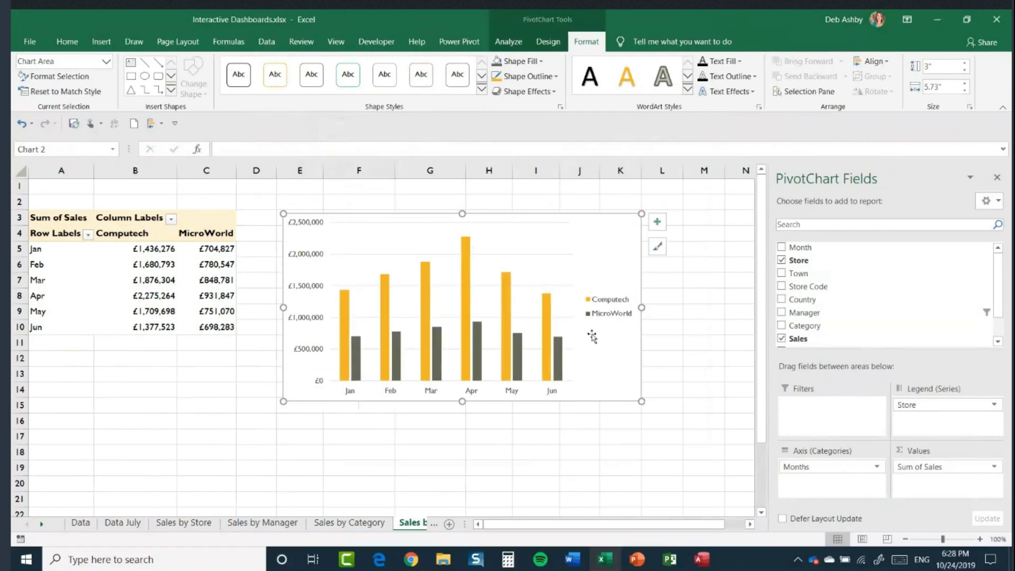
{"action": "left_click", "coordinate": [658, 224]}
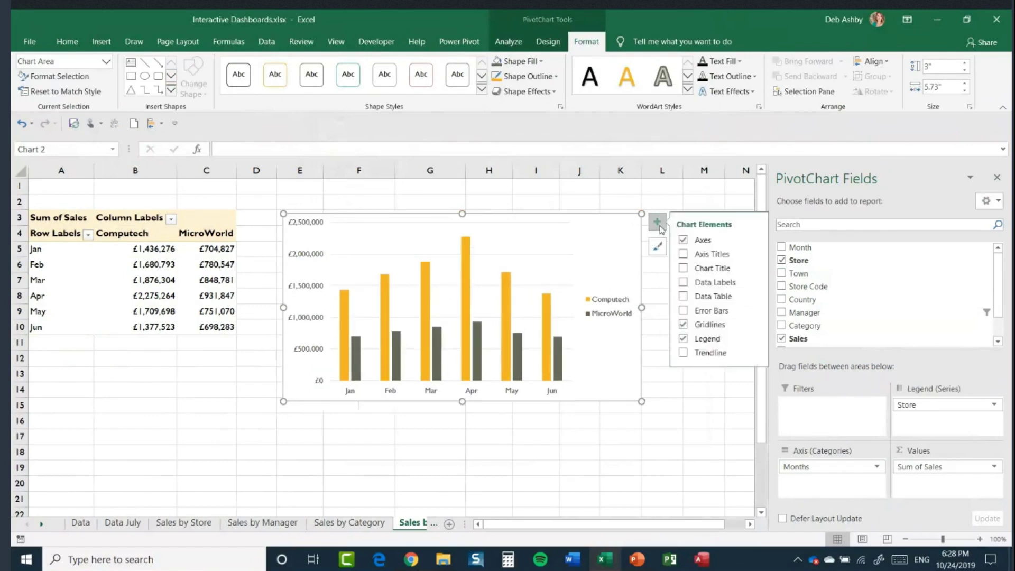
{"action": "left_click", "coordinate": [687, 268]}
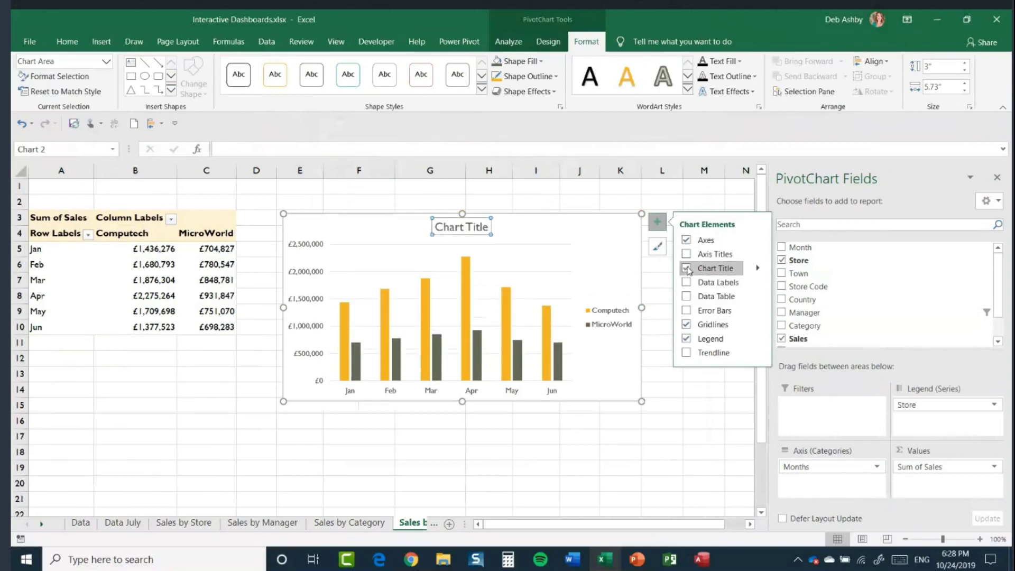
{"action": "left_click", "coordinate": [489, 228]}
{"action": "left_click_drag", "start_coordinate": [490, 227], "coordinate": [444, 228]}
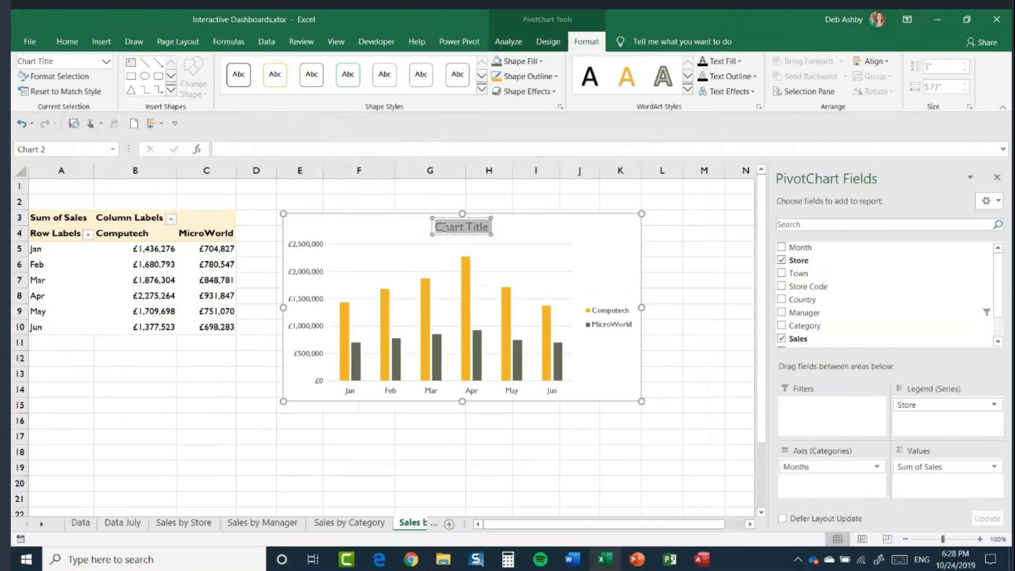
{"action": "type", "text": "Sales"}
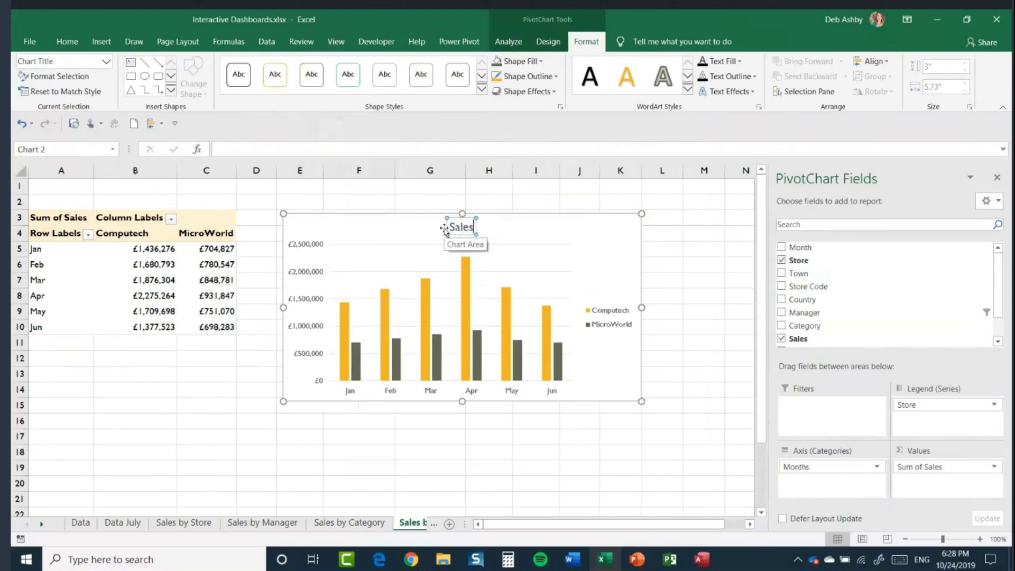
{"action": "type", "text": " by Month"}
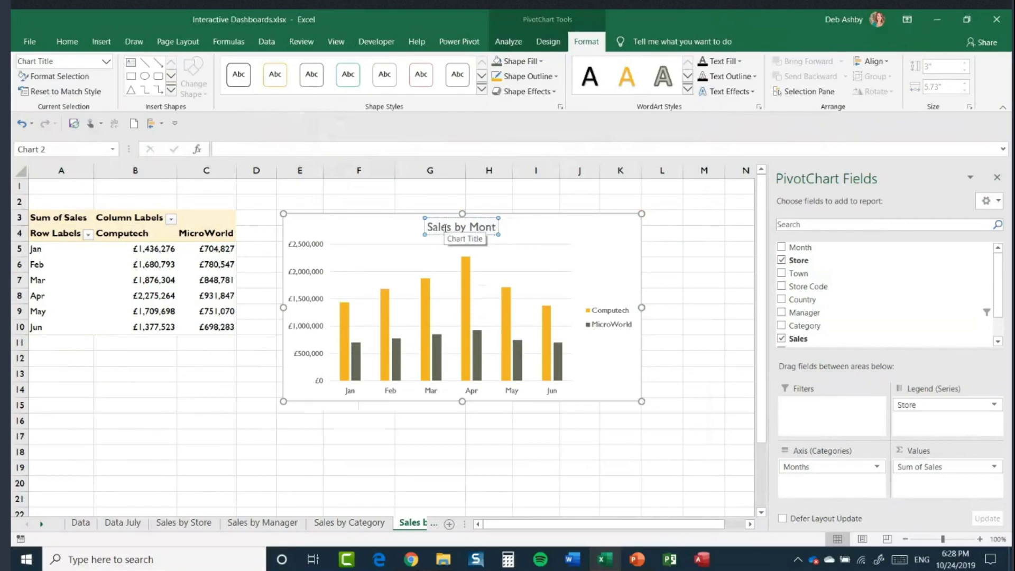
{"action": "left_click", "coordinate": [704, 298]}
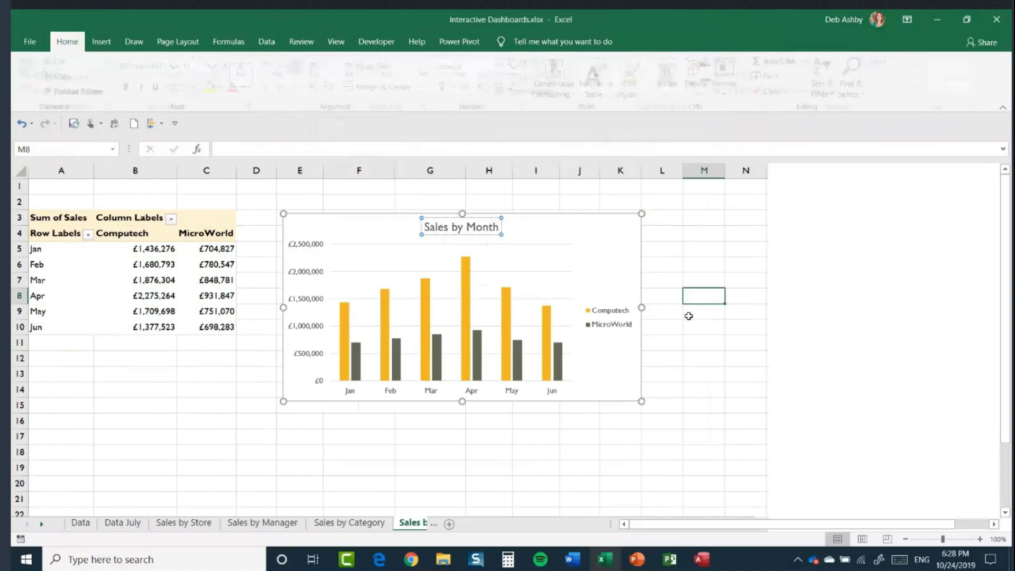
Recolour the Sales by Month chart with the monochromatic teal palette running from light to dark.
{"action": "left_click", "coordinate": [627, 237]}
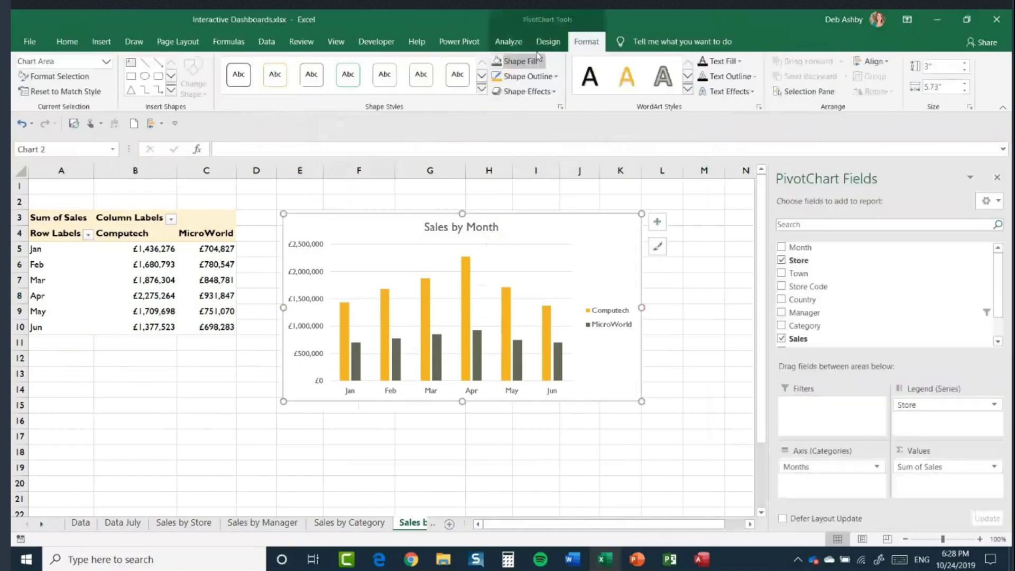
{"action": "left_click", "coordinate": [111, 77]}
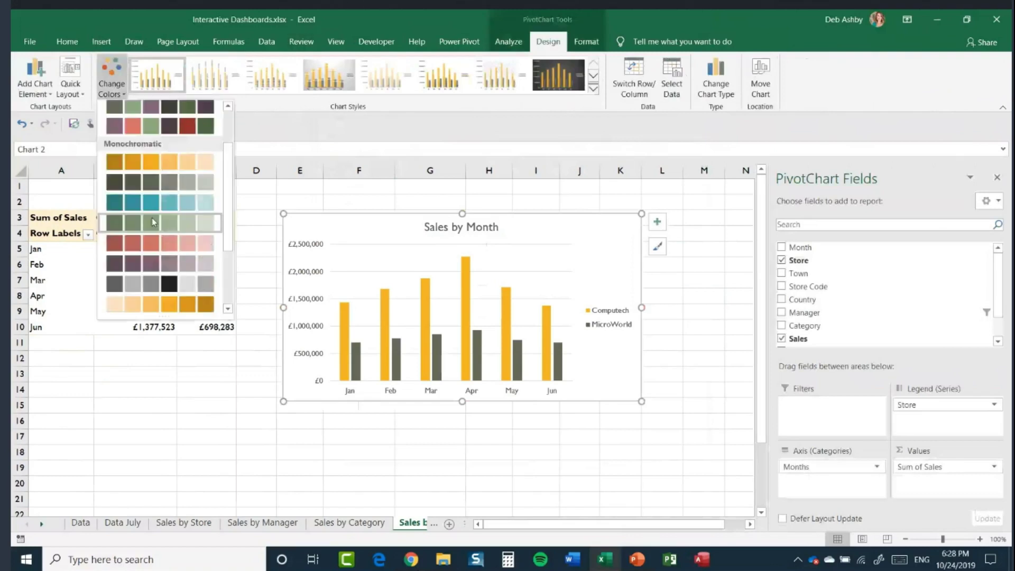
{"action": "left_click", "coordinate": [154, 203]}
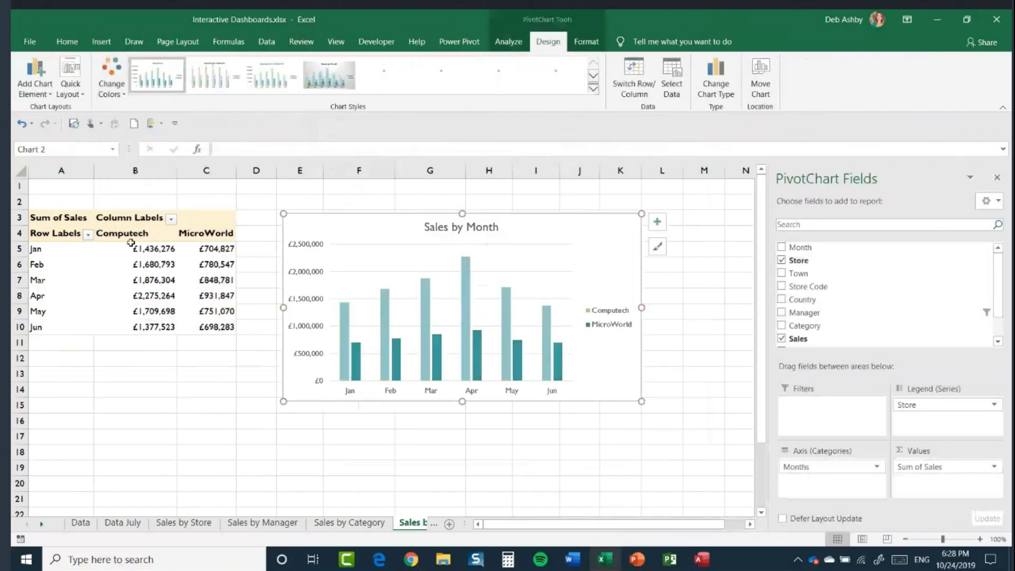
{"action": "left_click", "coordinate": [714, 369]}
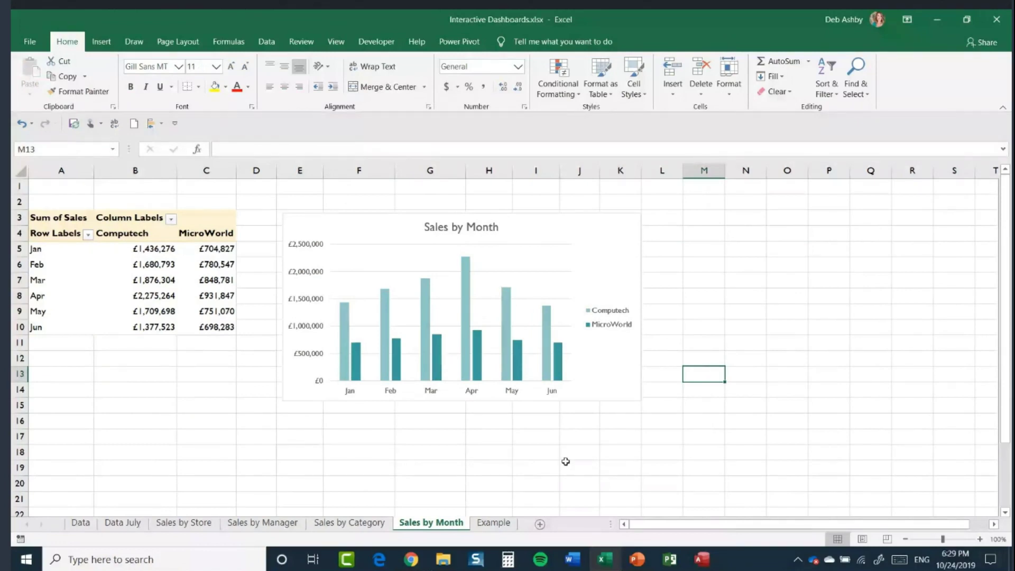
Check the finished dashboard on the Example sheet, and add a new worksheet named "Dashboard" directly before it.
{"action": "left_click", "coordinate": [498, 526]}
{"action": "scroll", "coordinate": [744, 390], "scroll_direction": "up", "scroll_amount": 3}
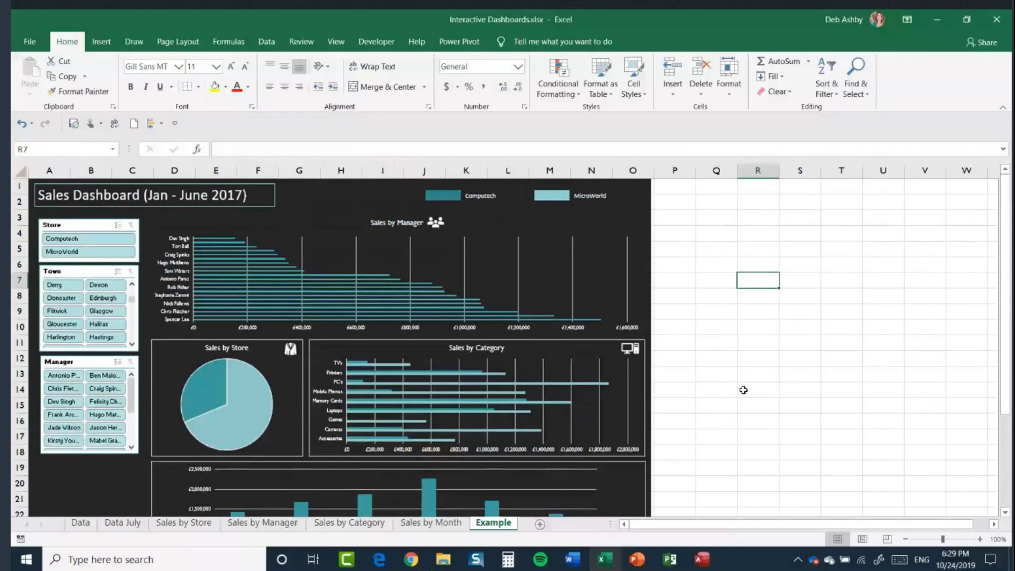
{"action": "left_click", "coordinate": [540, 525]}
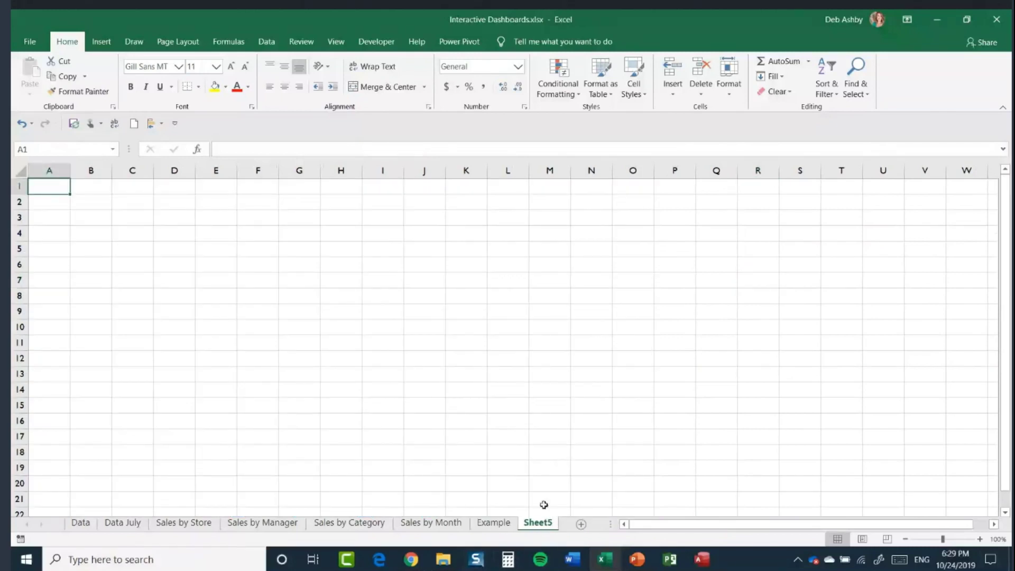
{"action": "right_click", "coordinate": [537, 526]}
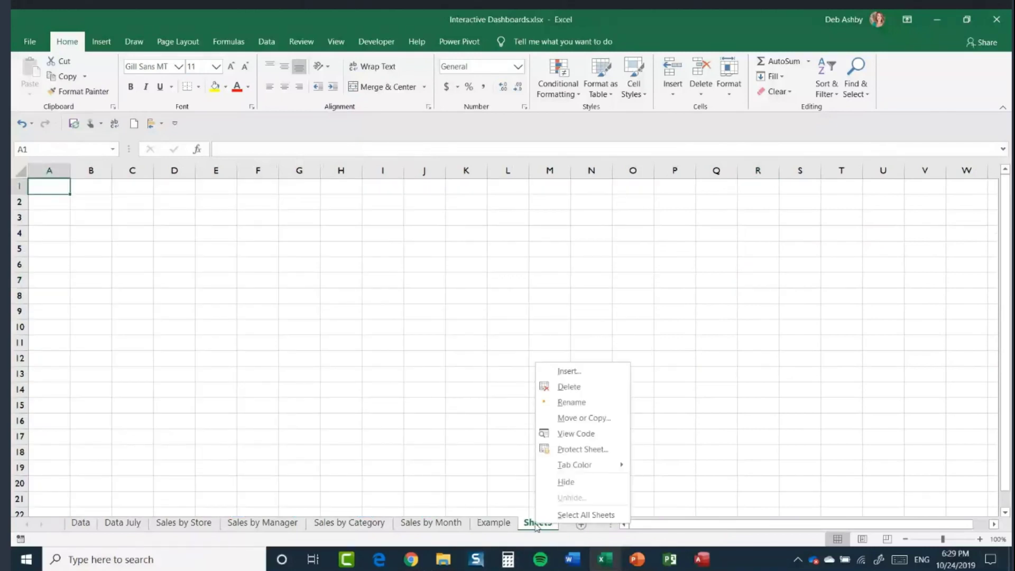
{"action": "left_click", "coordinate": [577, 404]}
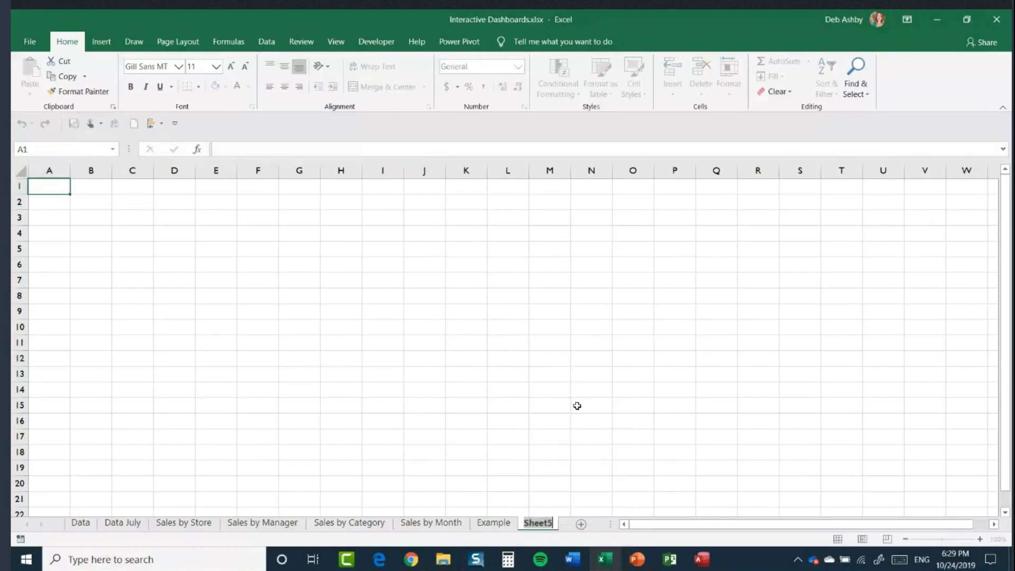
{"action": "type", "text": "Daashboard"}
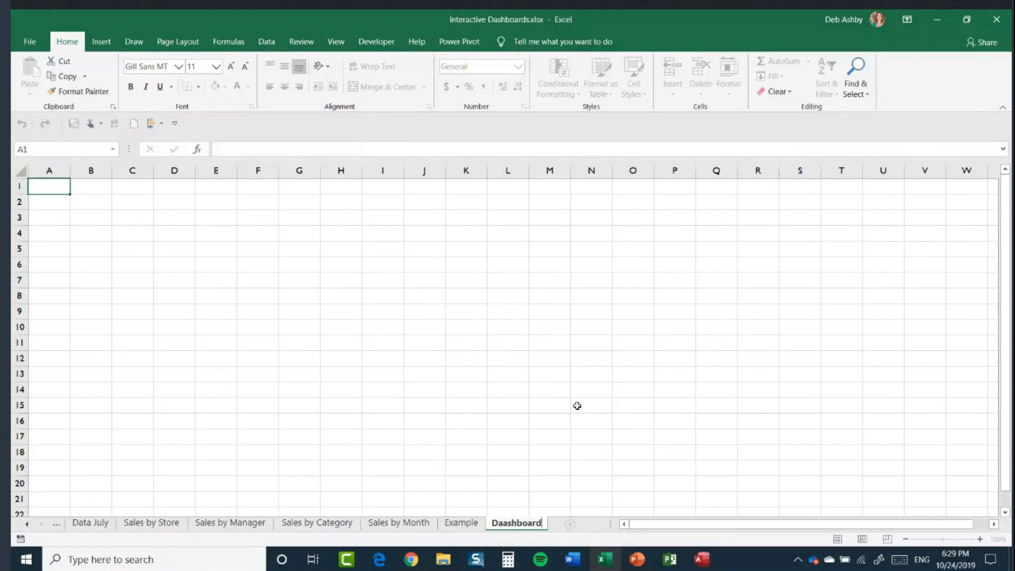
{"action": "key", "text": "BackSpace"}
{"action": "key", "text": "BackSpace"}
{"action": "key", "text": "BackSpace"}
{"action": "key", "text": "BackSpace"}
{"action": "key", "text": "BackSpace"}
{"action": "key", "text": "BackSpace"}
{"action": "key", "text": "BackSpace"}
{"action": "key", "text": "BackSpace"}
{"action": "type", "text": "s"}
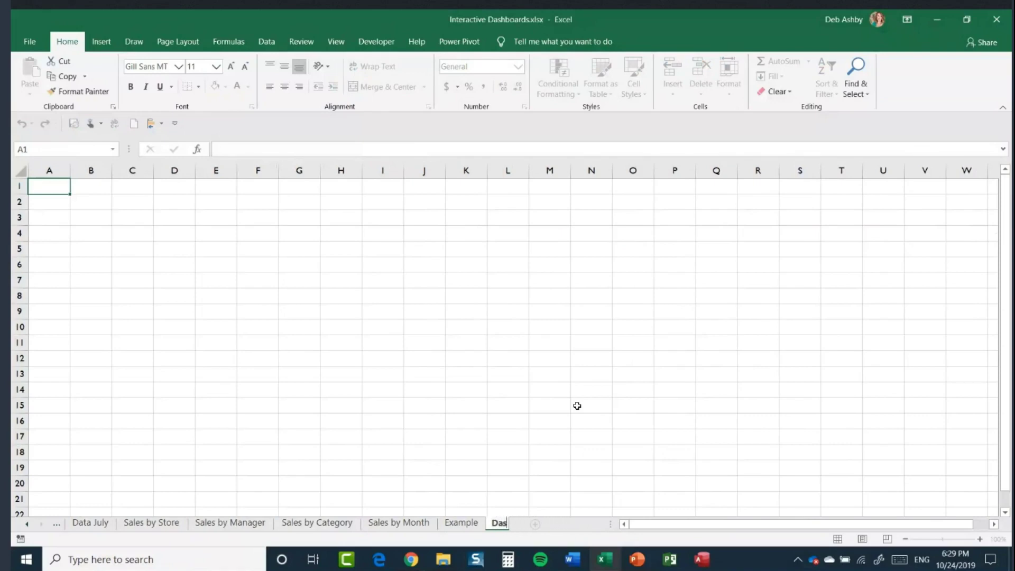
{"action": "type", "text": "hboard"}
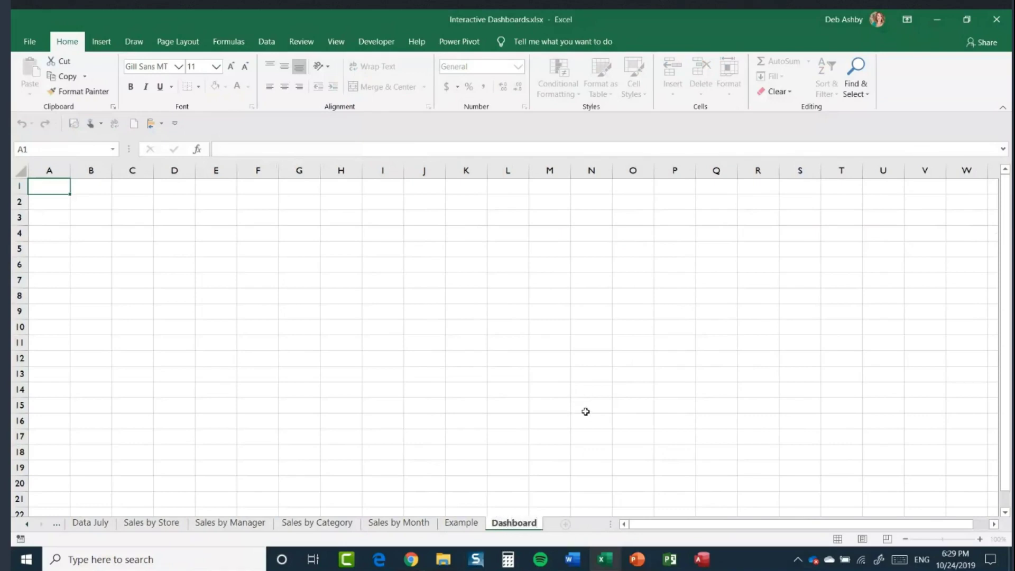
{"action": "left_click", "coordinate": [556, 465]}
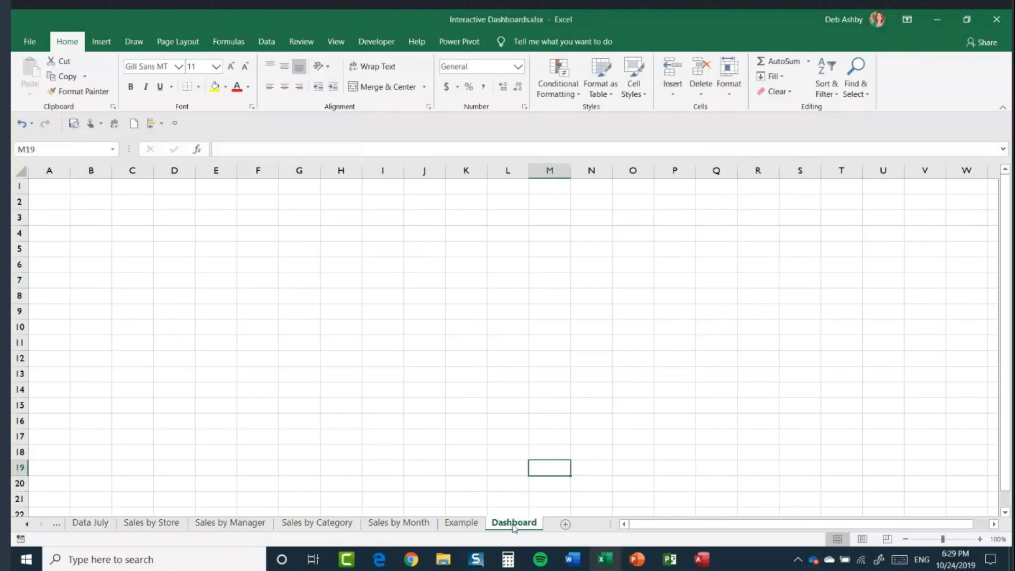
{"action": "left_click_drag", "start_coordinate": [512, 526], "coordinate": [438, 526]}
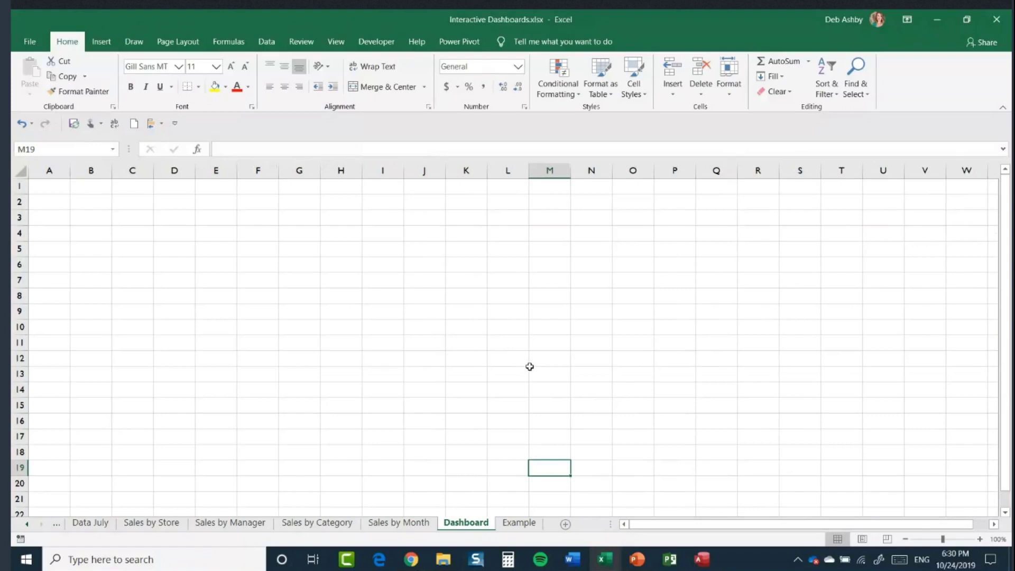
Check the Example layout, and draw a background rectangle about 7.46" high and 21.92" wide from cell A1 on the Dashboard sheet.
{"action": "left_click", "coordinate": [515, 526]}
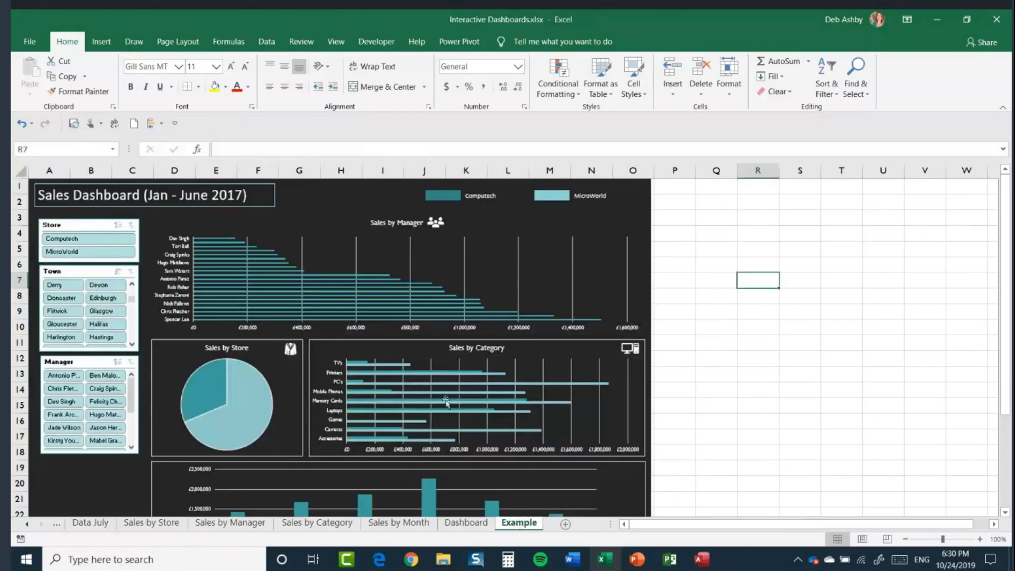
{"action": "left_click", "coordinate": [466, 525]}
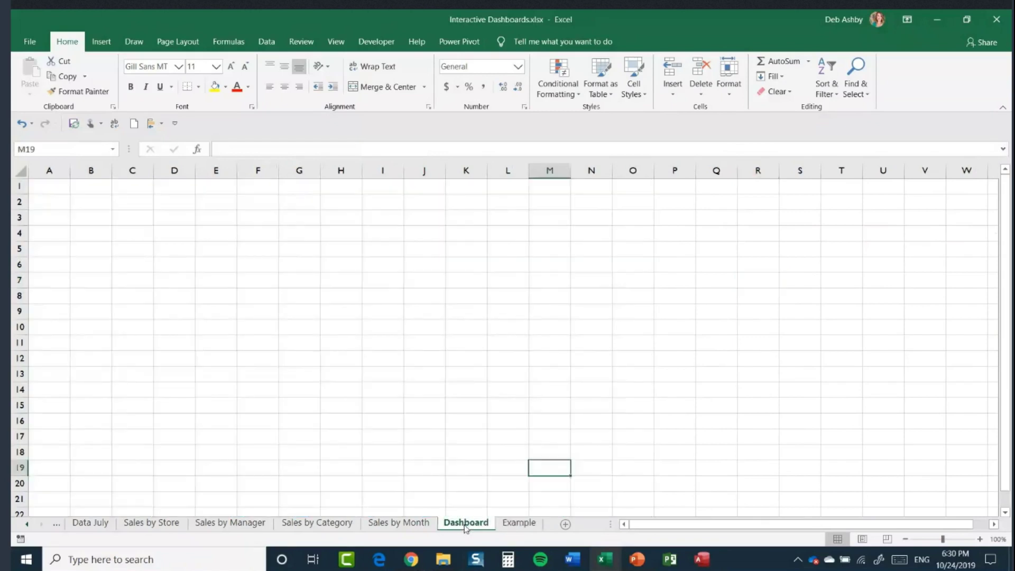
{"action": "left_click", "coordinate": [106, 45]}
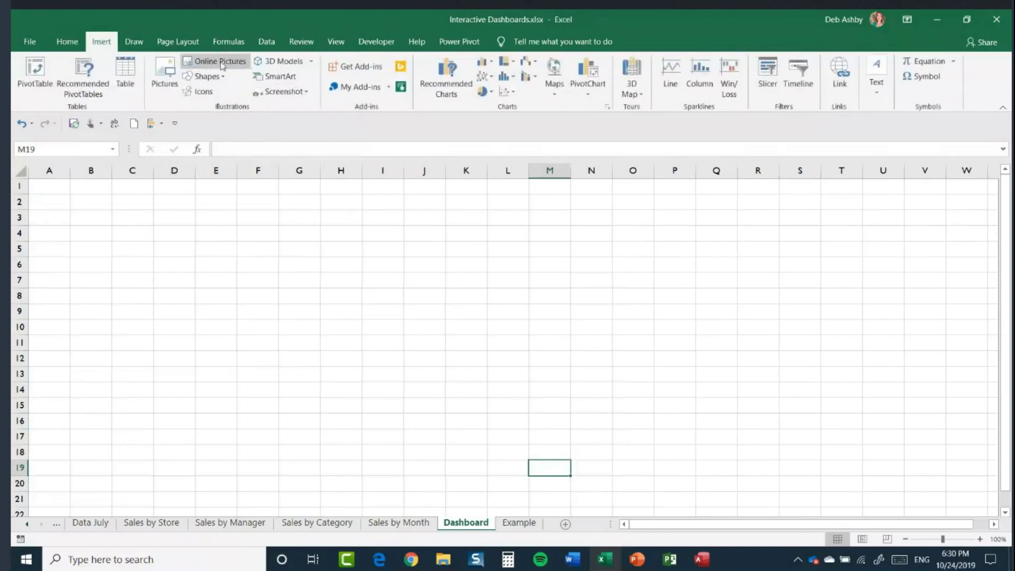
{"action": "left_click", "coordinate": [206, 77]}
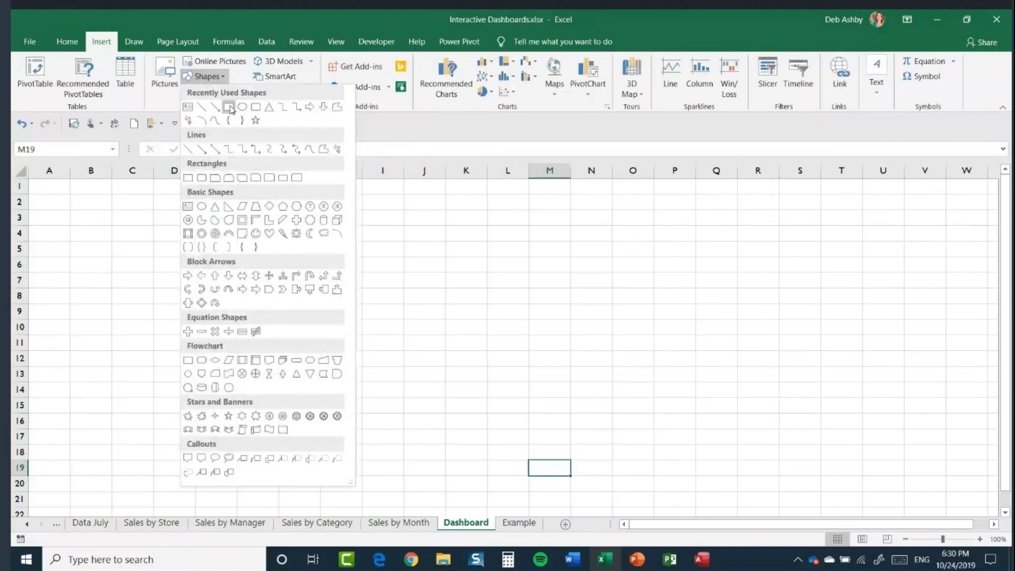
{"action": "left_click", "coordinate": [229, 106]}
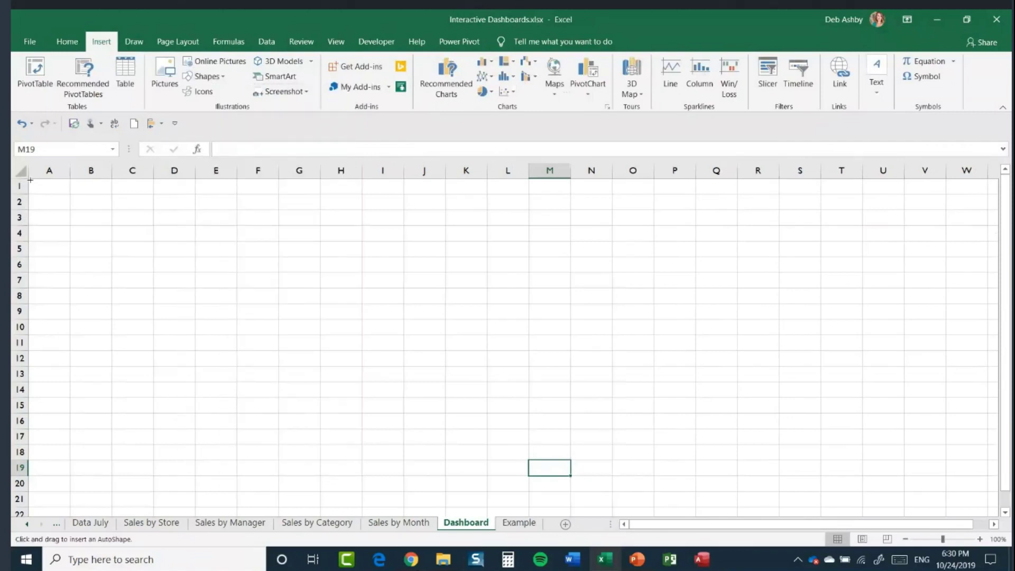
{"action": "mouse_move", "coordinate": [30, 180]}
{"action": "left_mouse_down"}
{"action": "mouse_move", "coordinate": [943, 252]}
{"action": "mouse_move", "coordinate": [998, 358]}
{"action": "mouse_move", "coordinate": [972, 514]}
{"action": "mouse_move", "coordinate": [850, 515]}
{"action": "mouse_move", "coordinate": [859, 507]}
{"action": "mouse_move", "coordinate": [732, 525]}
{"action": "left_mouse_up"}
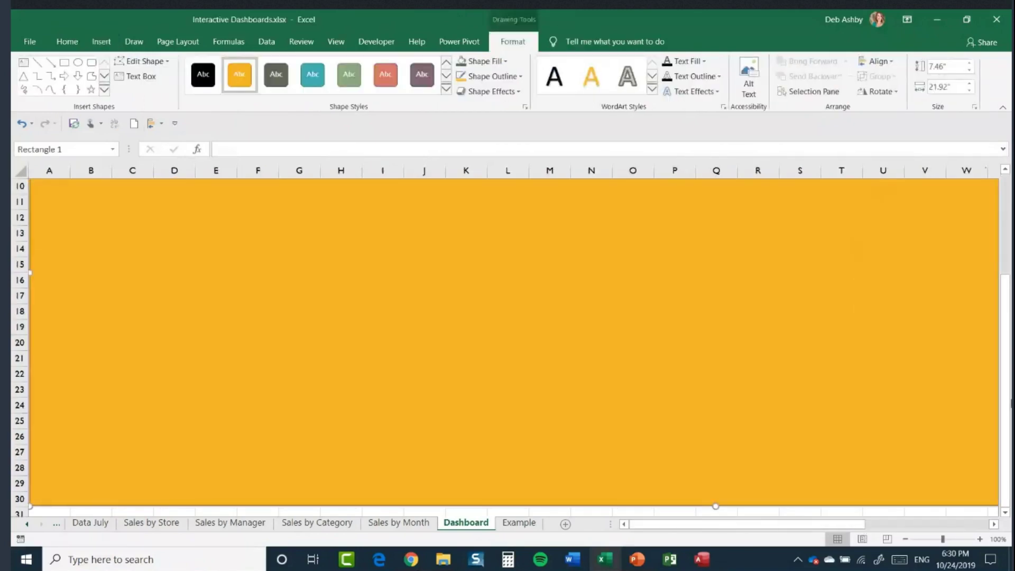
{"action": "left_click_drag", "start_coordinate": [1005, 418], "coordinate": [1005, 316]}
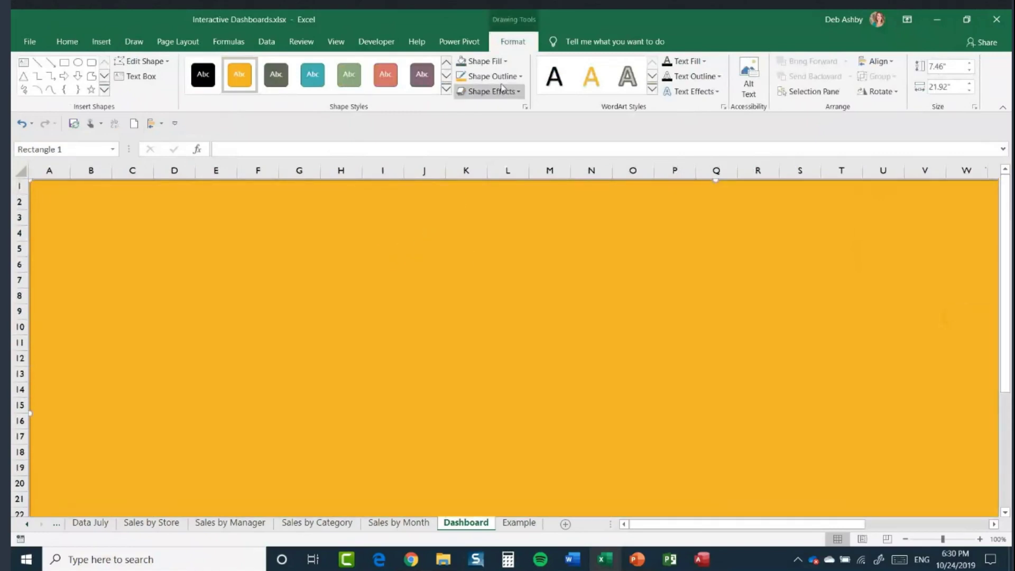
Fill the dashboard background rectangle with Black, Text 1, Lighter 15% and remove its outline.
{"action": "left_click", "coordinate": [505, 62]}
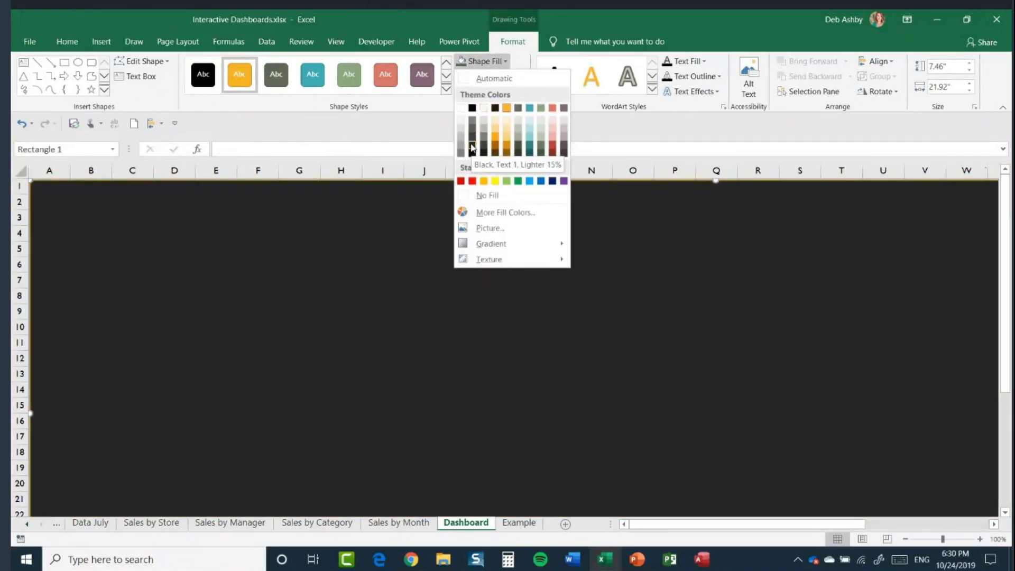
{"action": "left_click", "coordinate": [472, 148]}
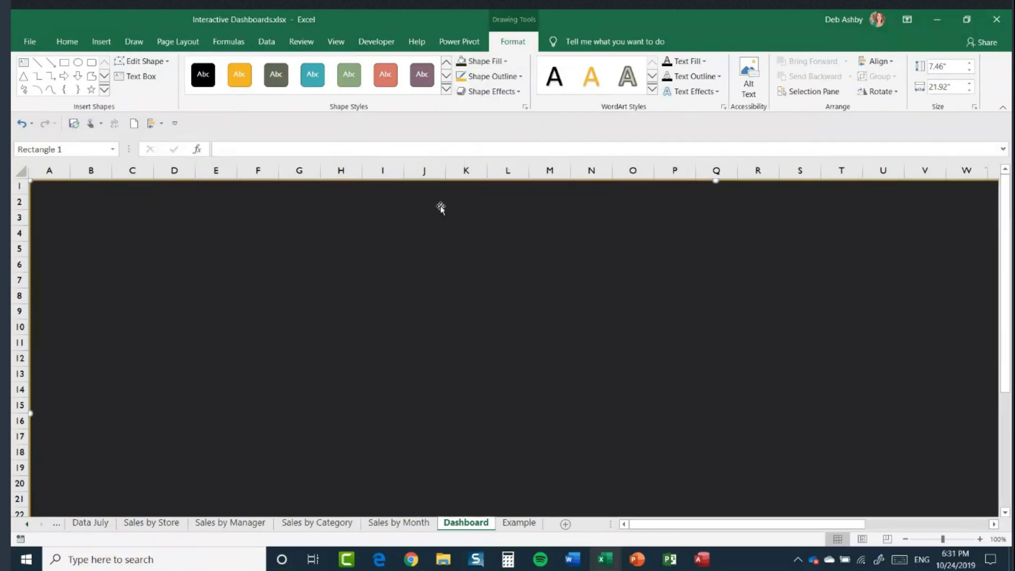
{"action": "left_click", "coordinate": [519, 78]}
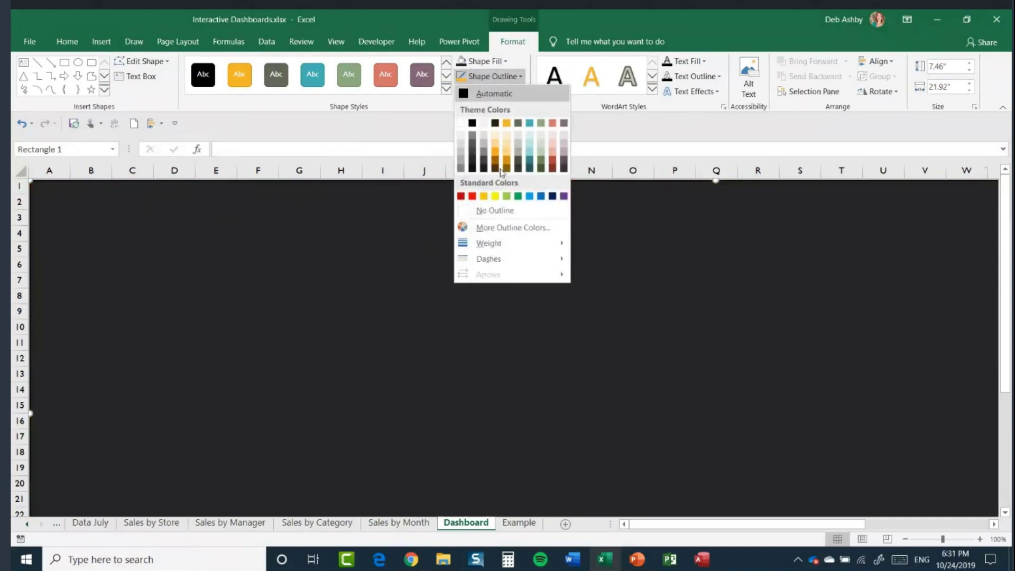
{"action": "left_click", "coordinate": [487, 211]}
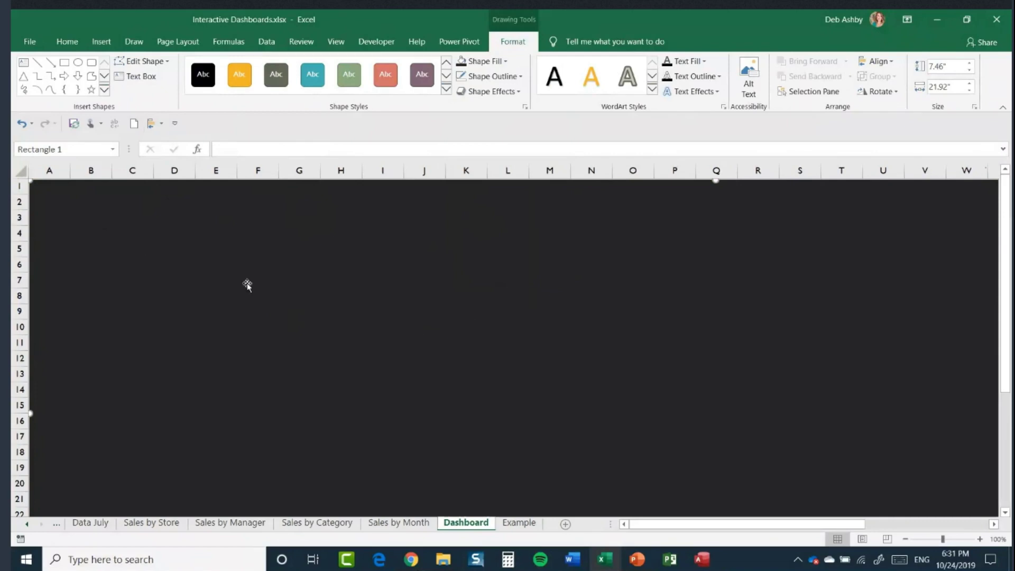
Insert a text box across about columns B to H, rows 3 to 5, containing "Sales Dashboard (Jan - June 2017)".
{"action": "left_click", "coordinate": [102, 41]}
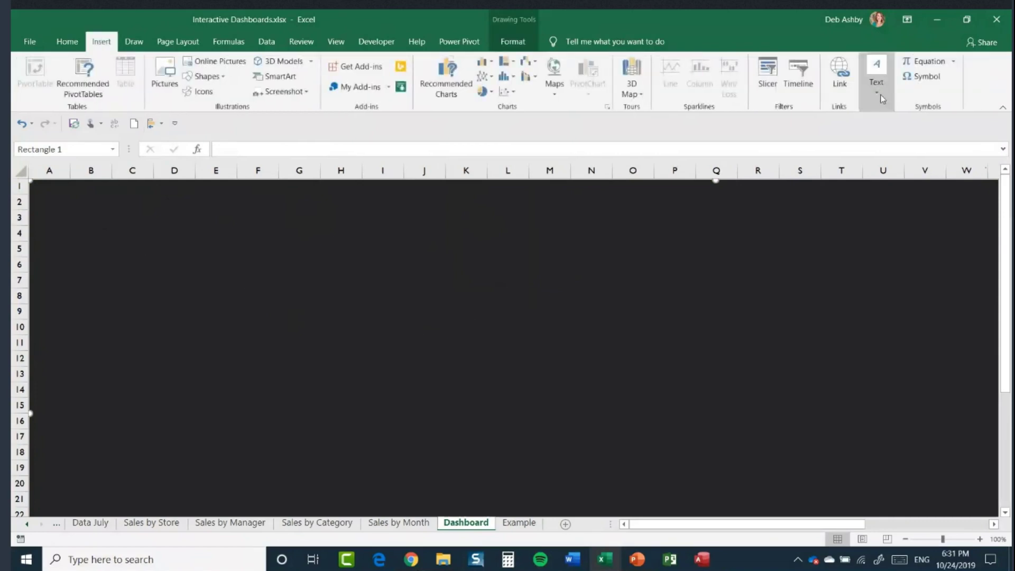
{"action": "left_click", "coordinate": [877, 77]}
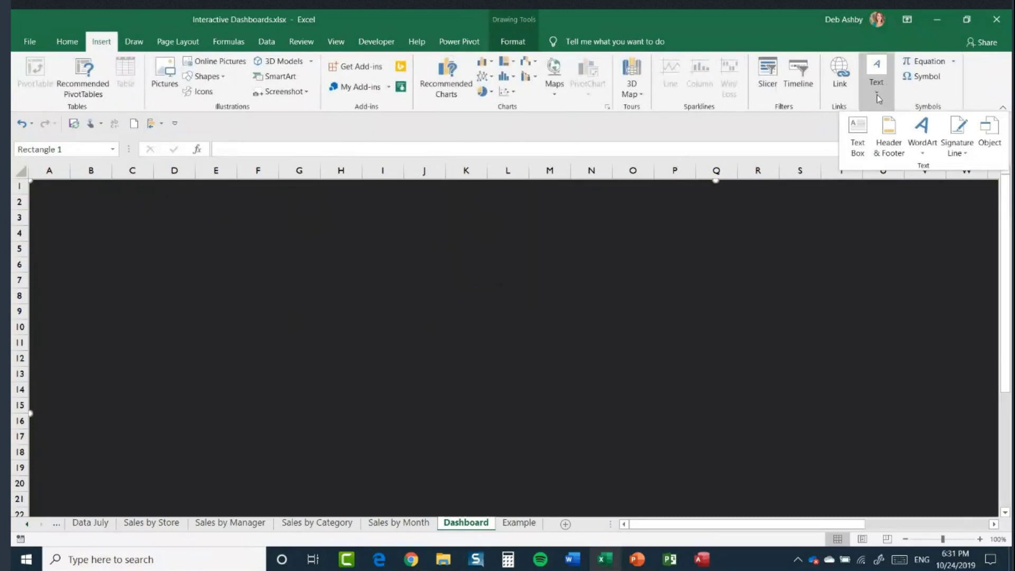
{"action": "left_click", "coordinate": [858, 139]}
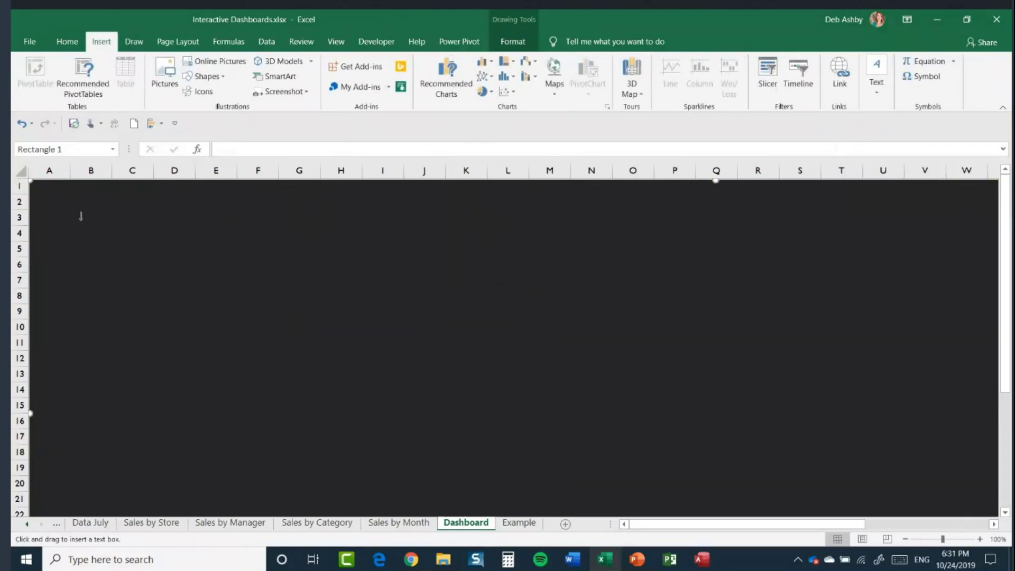
{"action": "left_click_drag", "start_coordinate": [67, 209], "coordinate": [363, 249]}
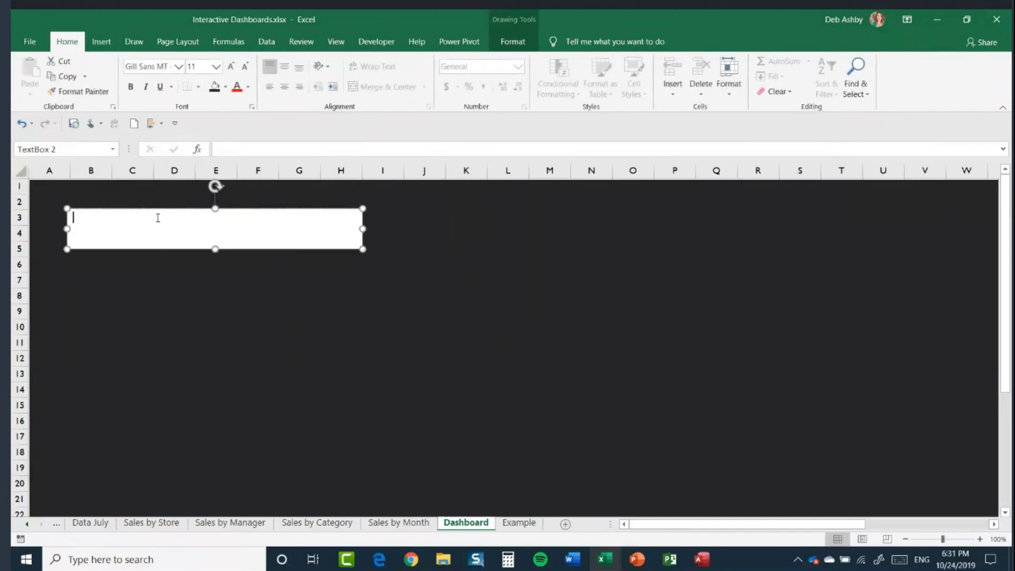
{"action": "type", "text": "Sales Dashboard (Jan - June 2017"}
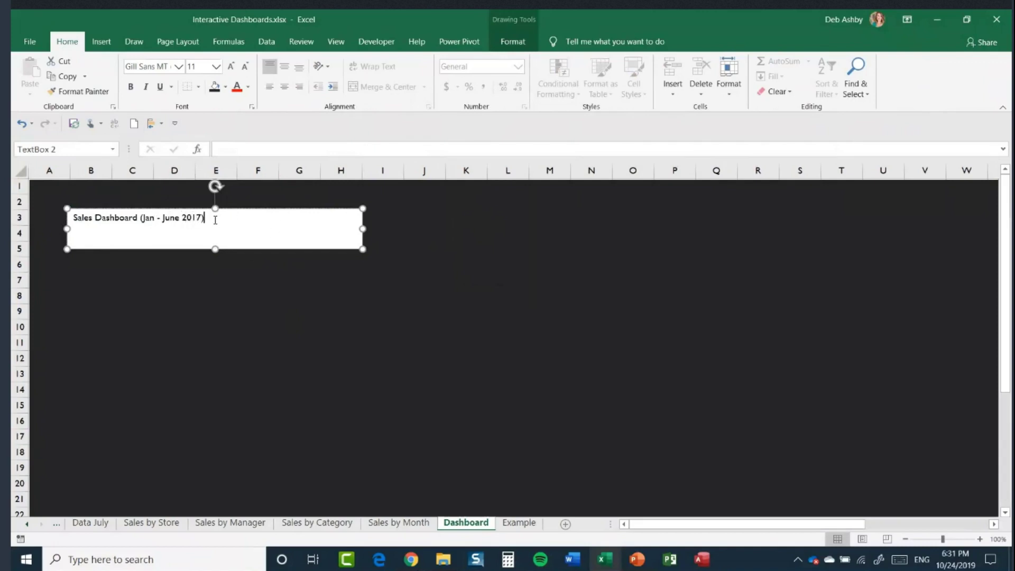
Enlarge the dashboard title text to 24 pt and resize its text box to about 0.52" high and 4.96" wide.
{"action": "left_click_drag", "start_coordinate": [204, 217], "coordinate": [72, 217]}
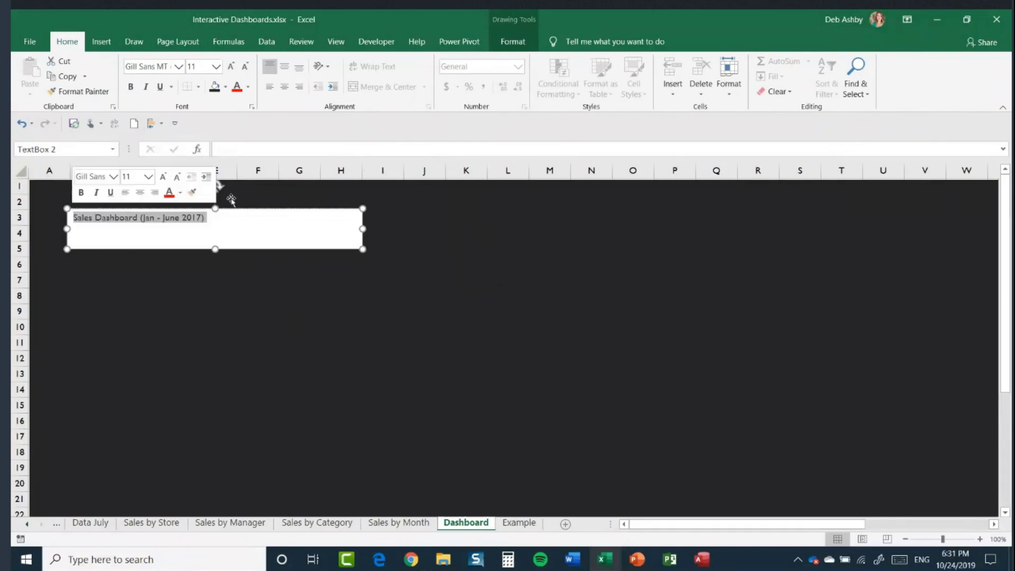
{"action": "left_click", "coordinate": [232, 67]}
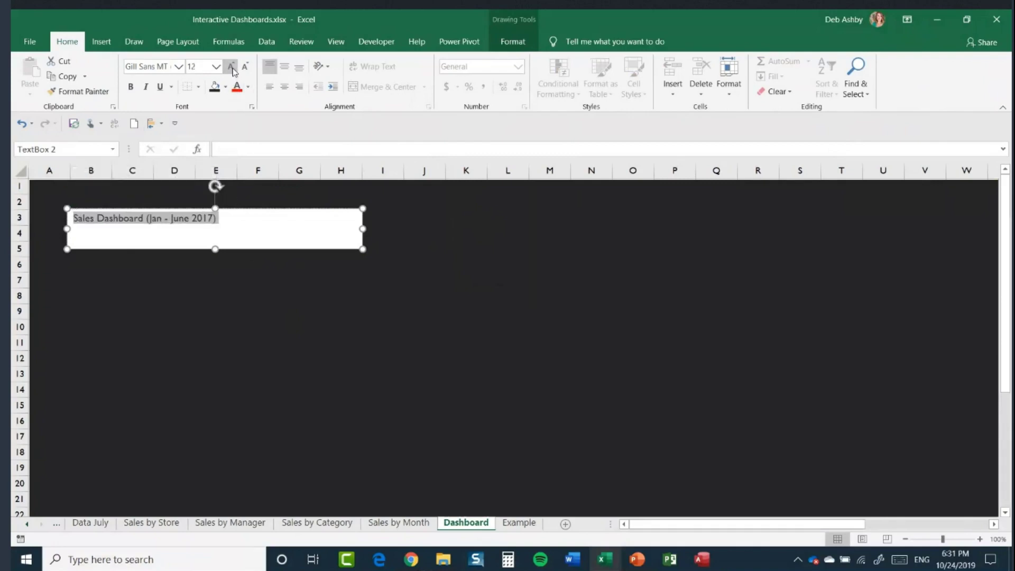
{"action": "left_click", "coordinate": [232, 67]}
{"action": "left_click", "coordinate": [231, 67]}
{"action": "left_click", "coordinate": [232, 68]}
{"action": "left_click", "coordinate": [232, 68]}
{"action": "left_click", "coordinate": [232, 67]}
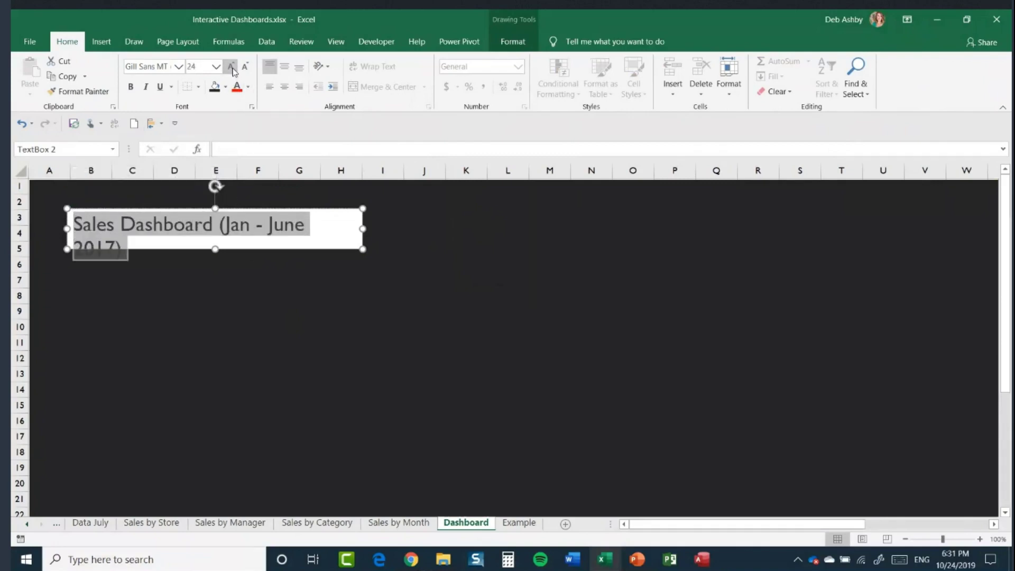
{"action": "mouse_move", "coordinate": [363, 228]}
{"action": "left_mouse_down"}
{"action": "mouse_move", "coordinate": [399, 228]}
{"action": "mouse_move", "coordinate": [377, 229]}
{"action": "left_mouse_up"}
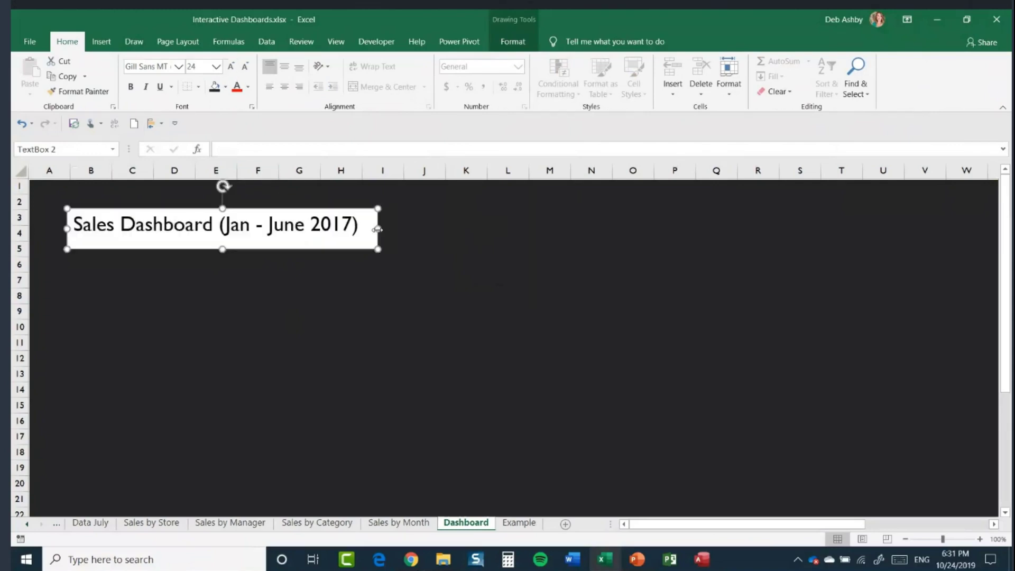
{"action": "left_click_drag", "start_coordinate": [223, 250], "coordinate": [222, 241]}
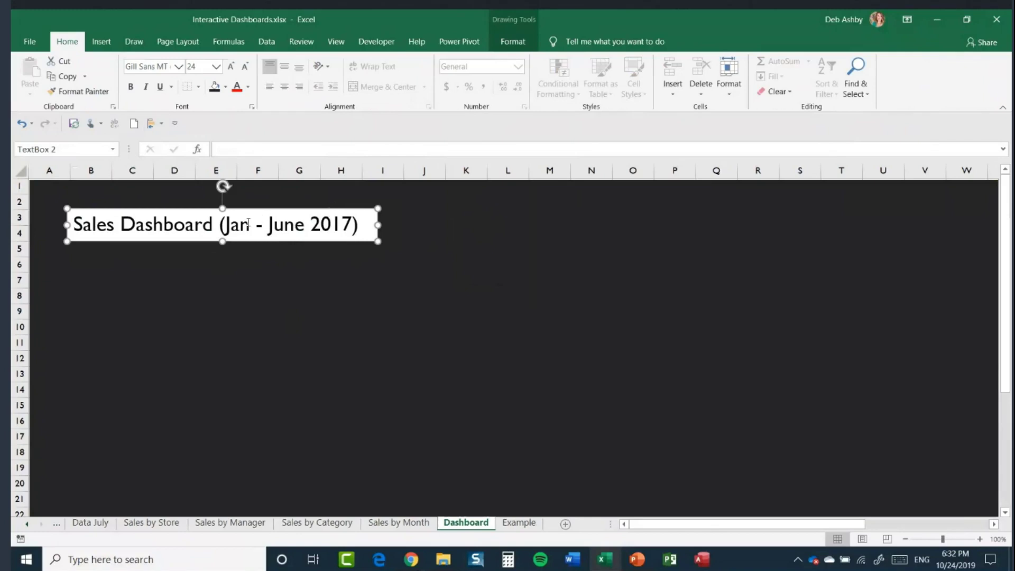
Remove the title text box's fill and set its outline to Teal, Accent 3, Lighter 60%.
{"action": "left_click", "coordinate": [513, 43]}
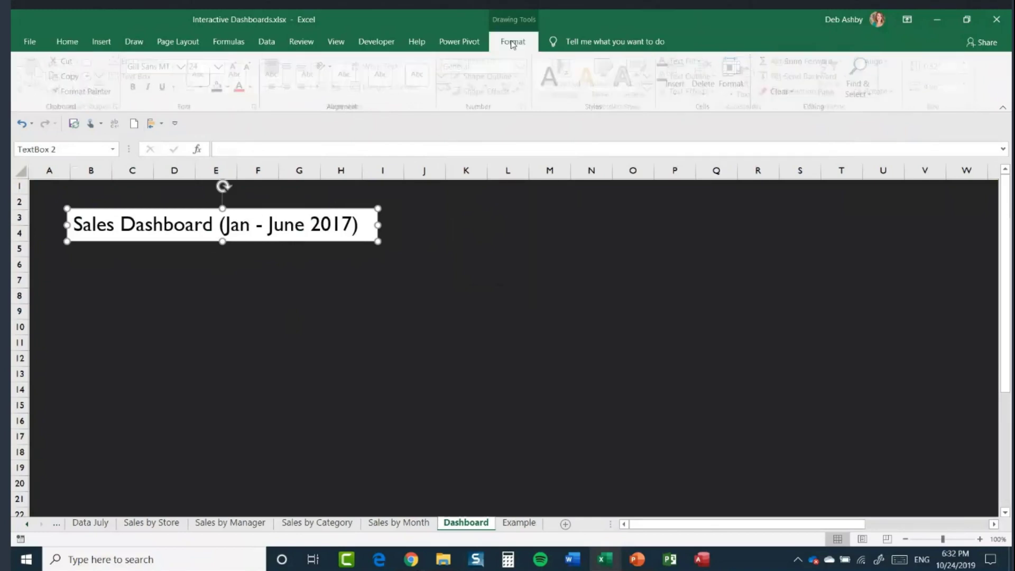
{"action": "left_click", "coordinate": [503, 61]}
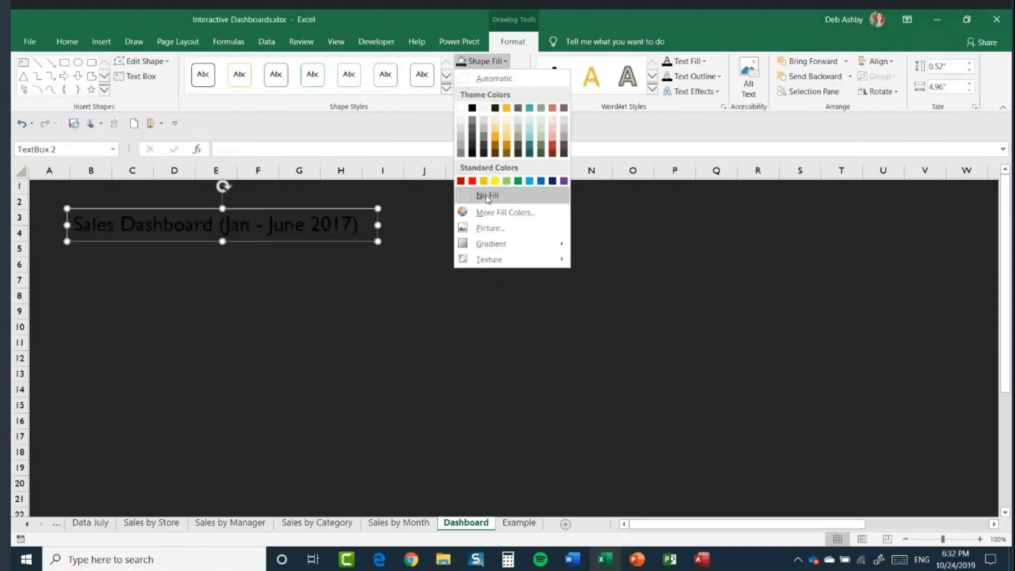
{"action": "left_click", "coordinate": [487, 197]}
{"action": "left_click", "coordinate": [520, 78]}
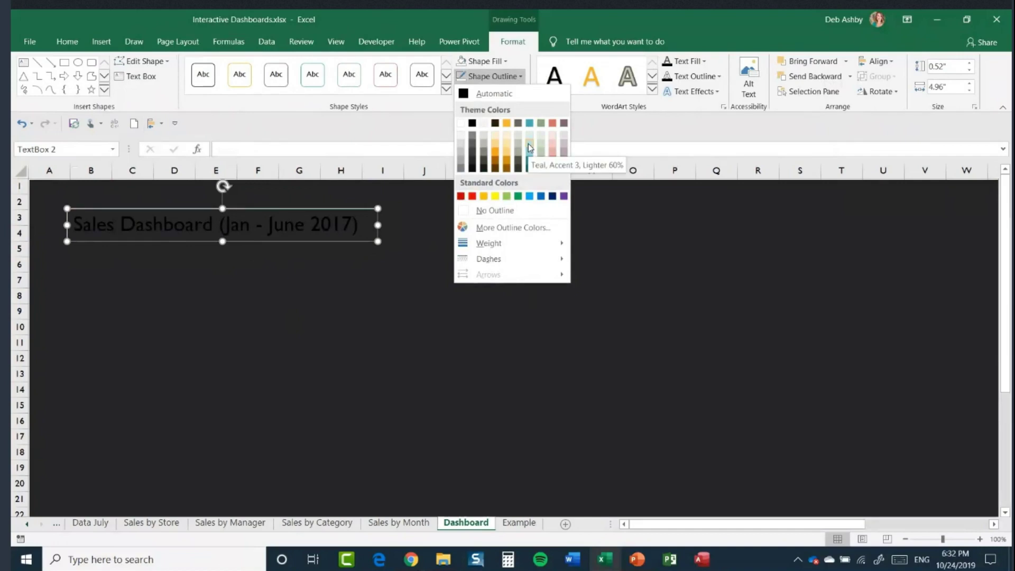
{"action": "left_click", "coordinate": [529, 147]}
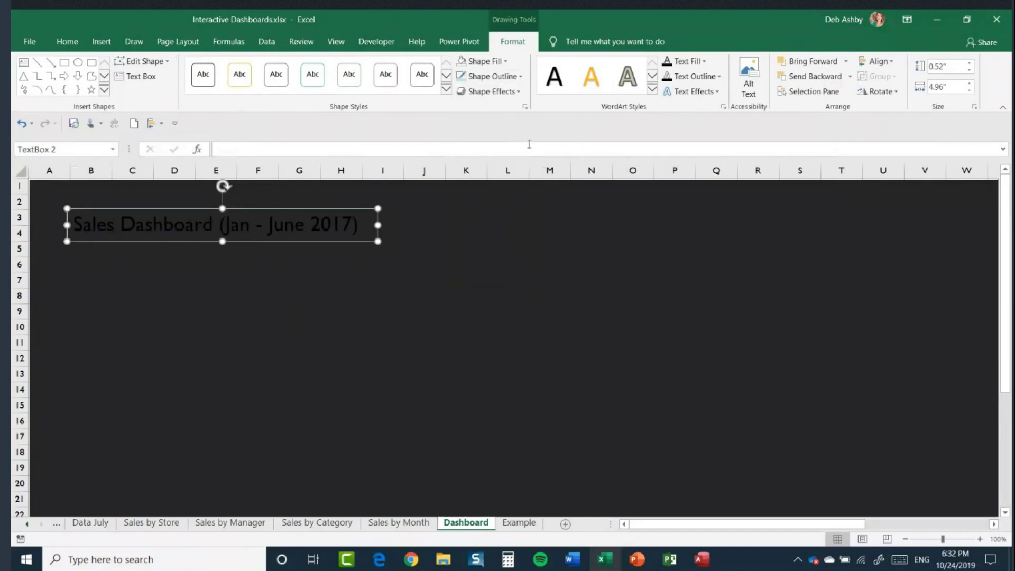
Colour the dashboard title text white and move its text box up to the background's upper-left corner, starting near cell A2.
{"action": "left_click", "coordinate": [322, 225]}
{"action": "left_click_drag", "start_coordinate": [366, 222], "coordinate": [70, 225]}
{"action": "left_click", "coordinate": [69, 45]}
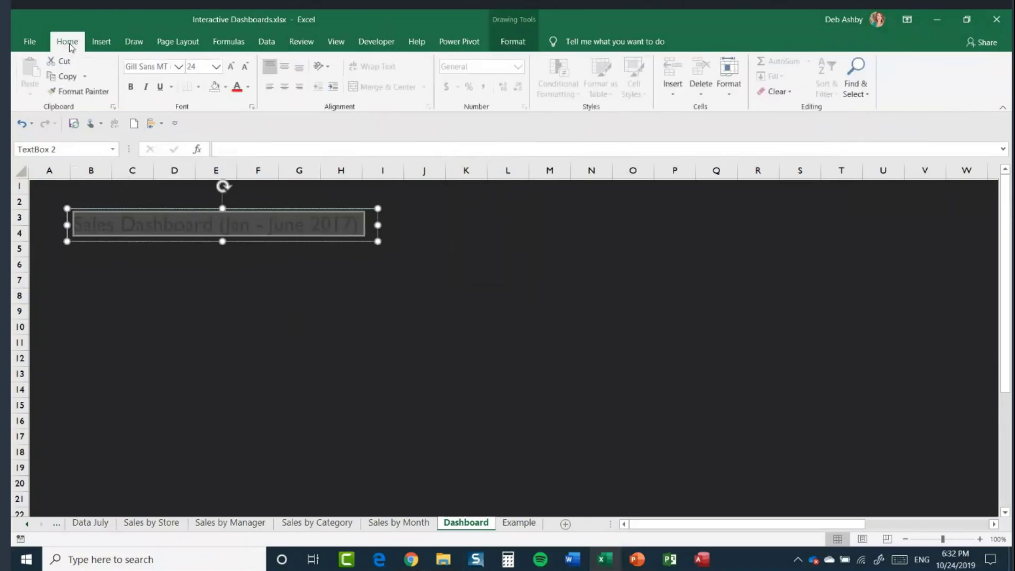
{"action": "left_click", "coordinate": [248, 90]}
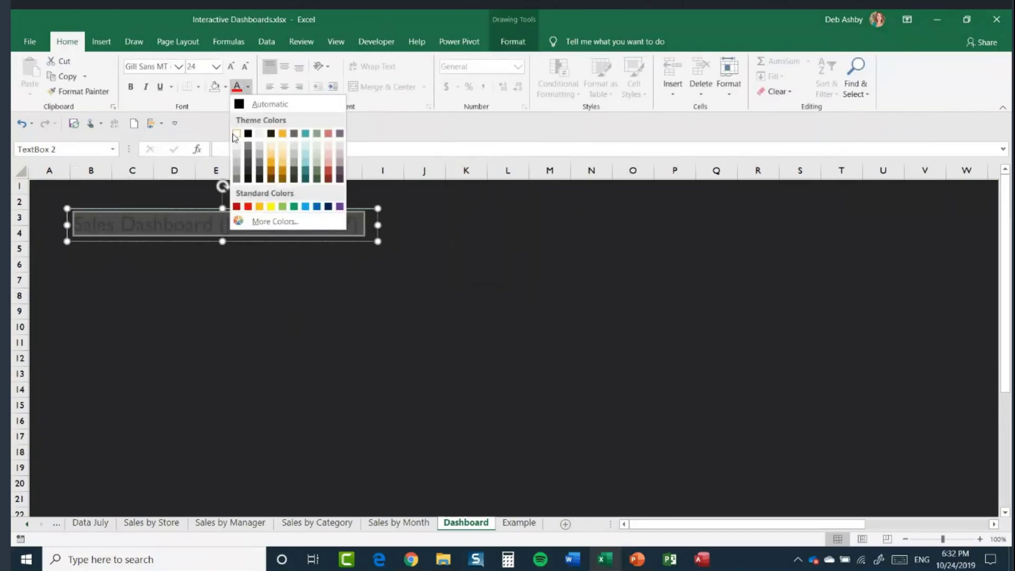
{"action": "left_click", "coordinate": [237, 142]}
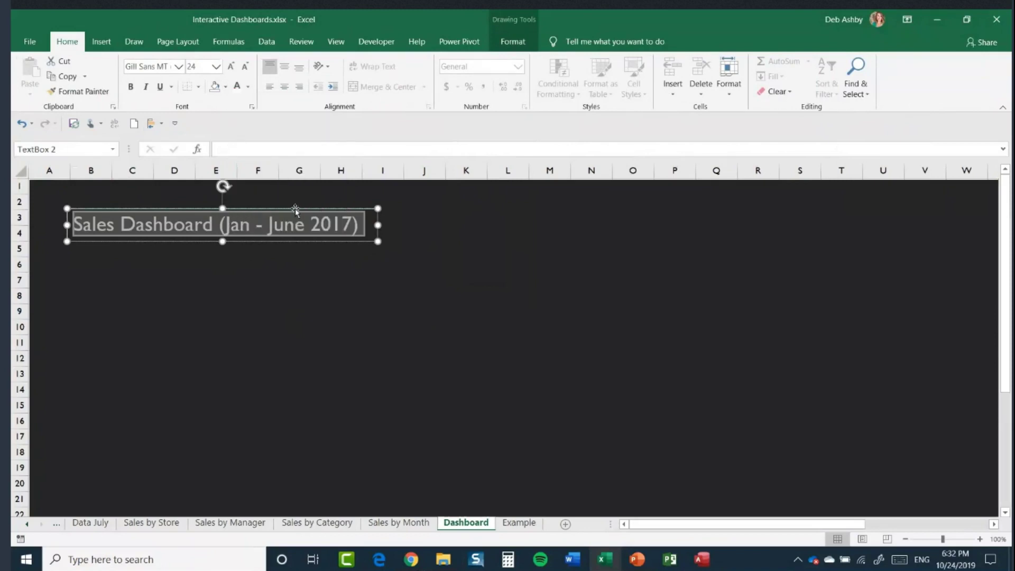
{"action": "left_click_drag", "start_coordinate": [296, 210], "coordinate": [267, 192]}
{"action": "left_click", "coordinate": [390, 292]}
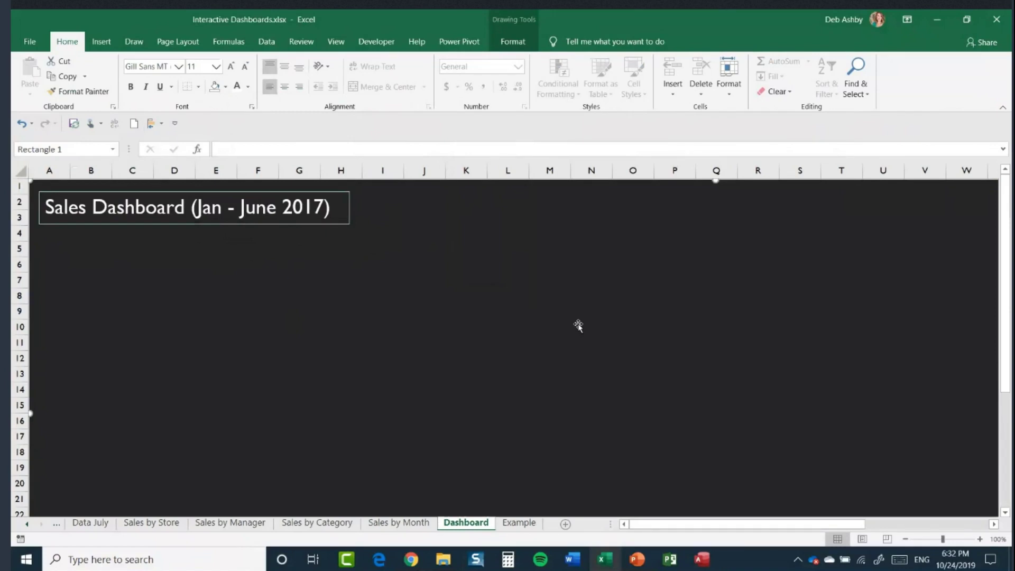
Check the Example layout, and draw a rectangle about 6.59" high and 2.72" wide below the dashboard title, styled with the solid teal shape style.
{"action": "left_click", "coordinate": [520, 524]}
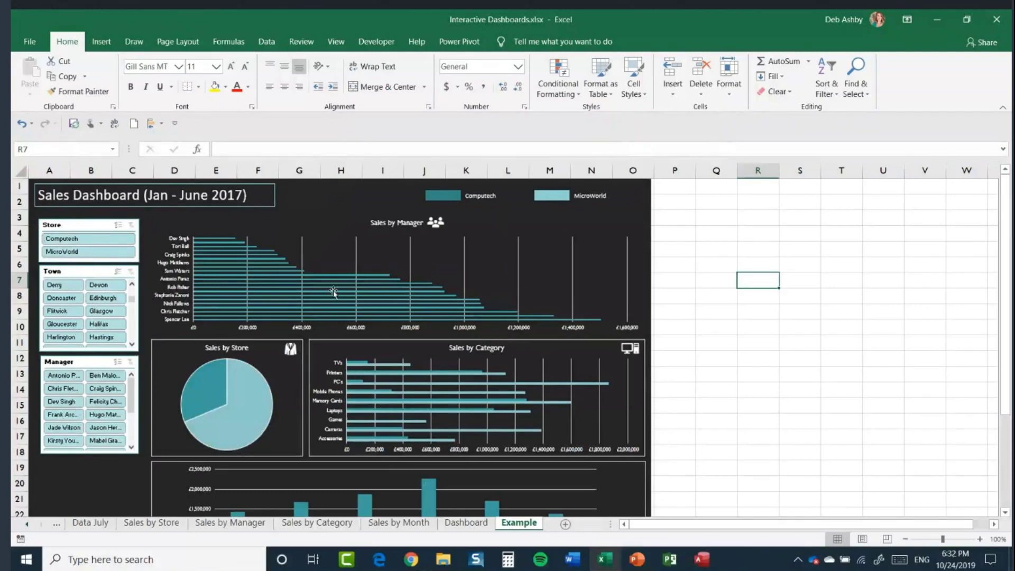
{"action": "left_click", "coordinate": [466, 523]}
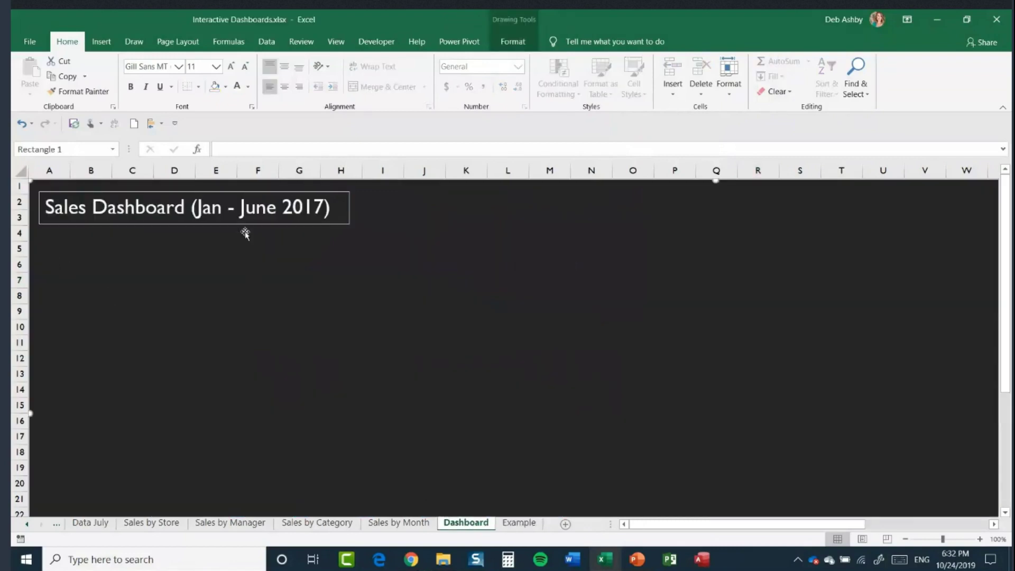
{"action": "left_click", "coordinate": [101, 41]}
{"action": "left_click", "coordinate": [222, 79]}
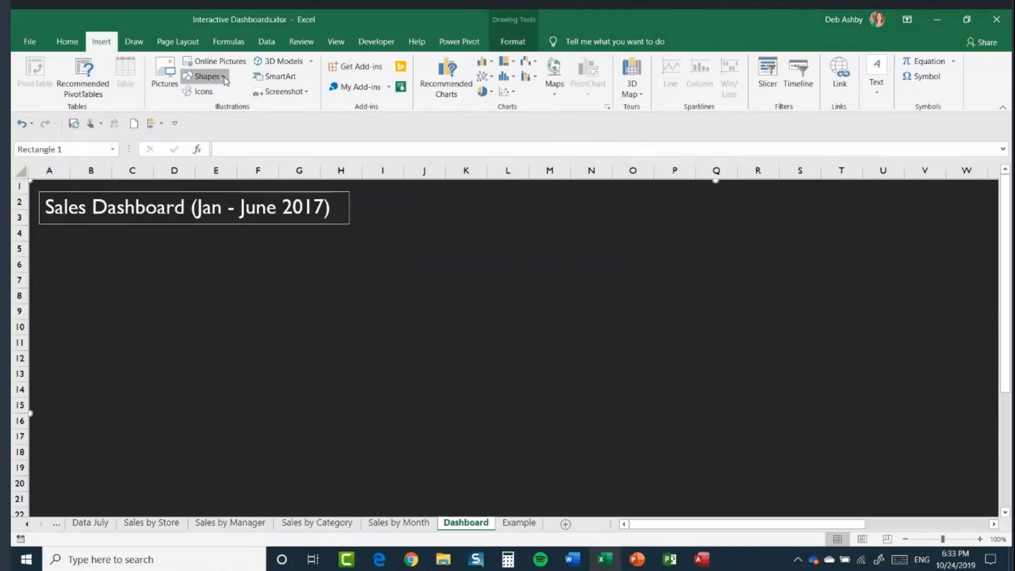
{"action": "left_click", "coordinate": [227, 108]}
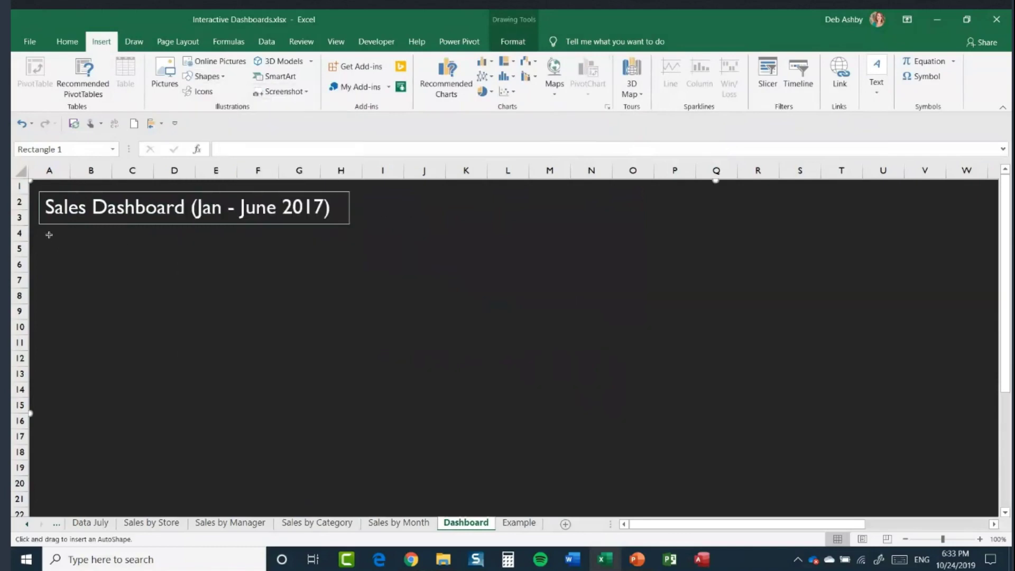
{"action": "mouse_move", "coordinate": [40, 227]}
{"action": "left_mouse_down"}
{"action": "mouse_move", "coordinate": [189, 240]}
{"action": "mouse_move", "coordinate": [209, 331]}
{"action": "mouse_move", "coordinate": [214, 513]}
{"action": "mouse_move", "coordinate": [212, 474]}
{"action": "mouse_move", "coordinate": [210, 483]}
{"action": "left_mouse_up"}
{"action": "scroll", "coordinate": [342, 392], "scroll_direction": "up", "scroll_amount": 3}
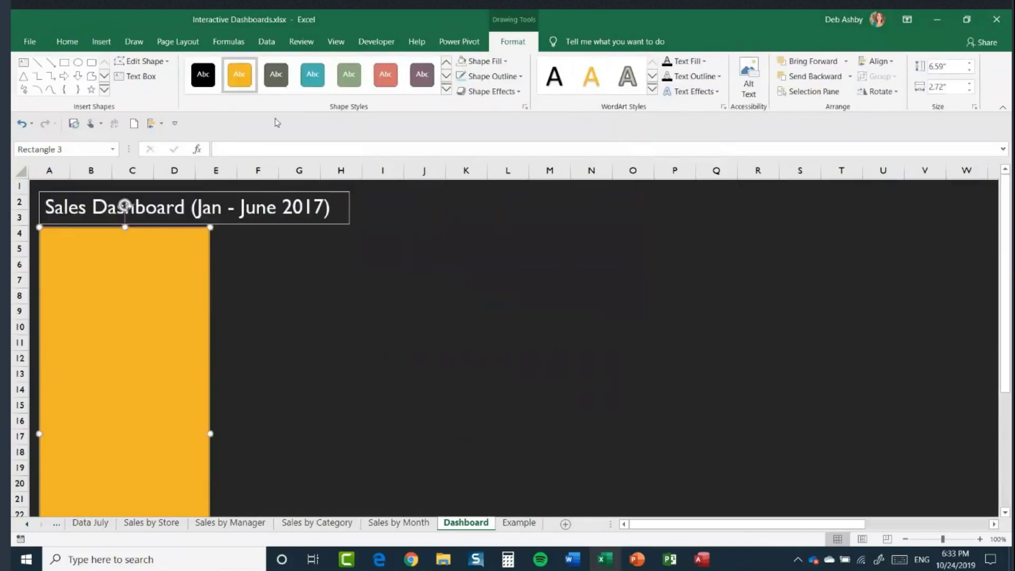
{"action": "left_click", "coordinate": [312, 74]}
{"action": "left_click", "coordinate": [435, 335]}
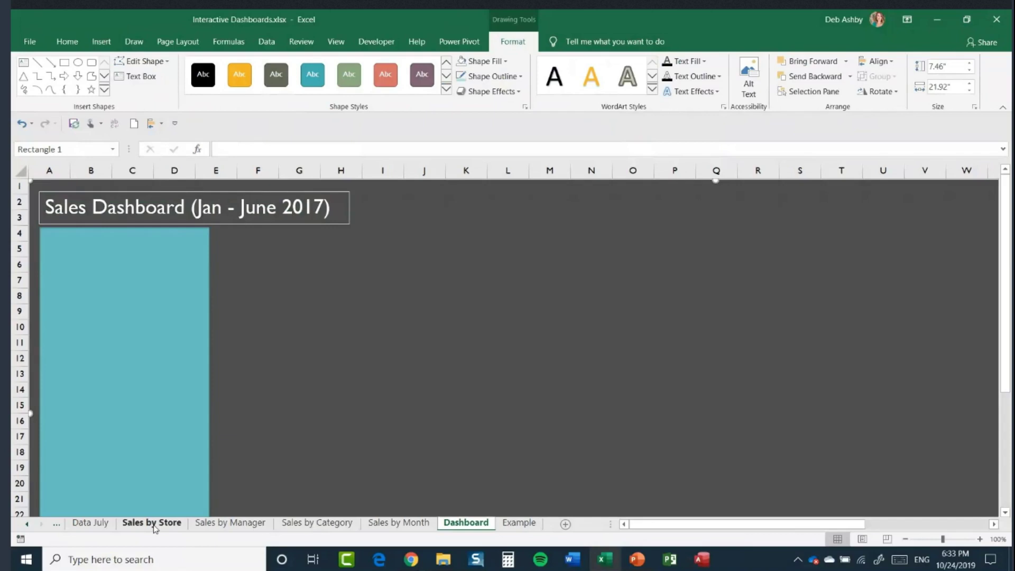
Copy the Sales by Store pie chart from its sheet and paste it onto the Dashboard sheet.
{"action": "left_click", "coordinate": [153, 523]}
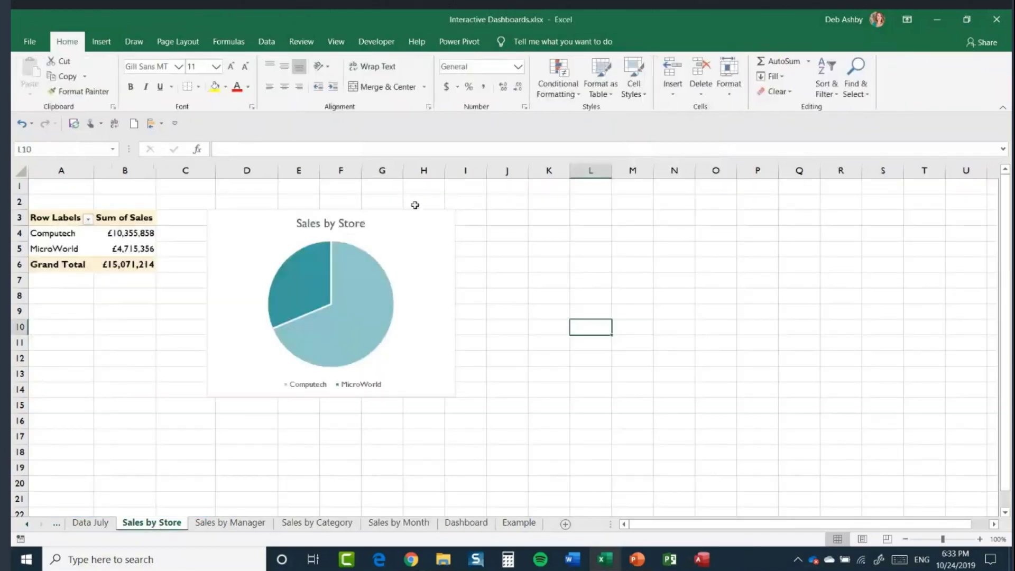
{"action": "left_click", "coordinate": [433, 228]}
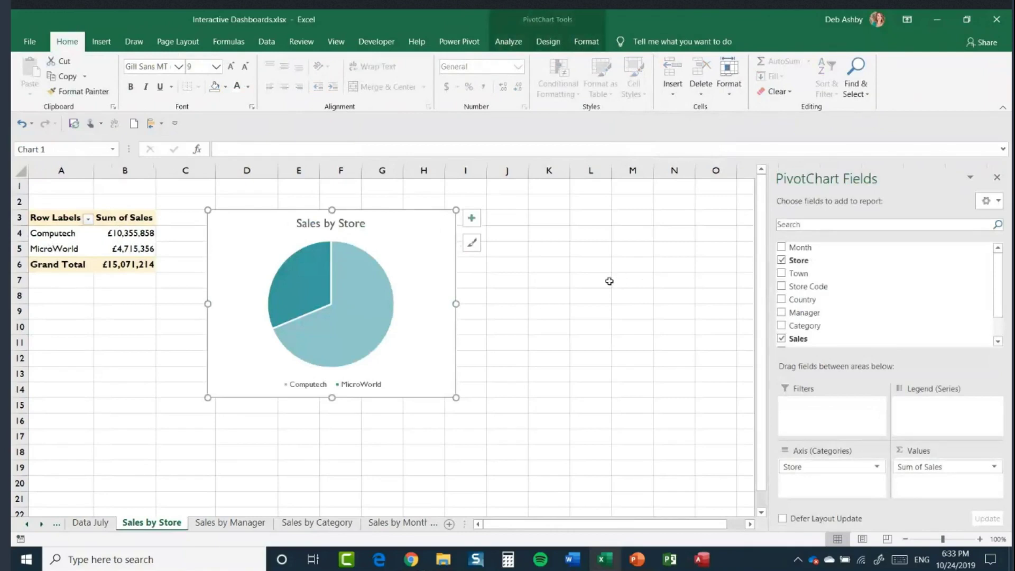
{"action": "key", "text": "ctrl+c"}
{"action": "left_click", "coordinate": [41, 524]}
{"action": "left_click", "coordinate": [41, 525]}
{"action": "left_click", "coordinate": [343, 524]}
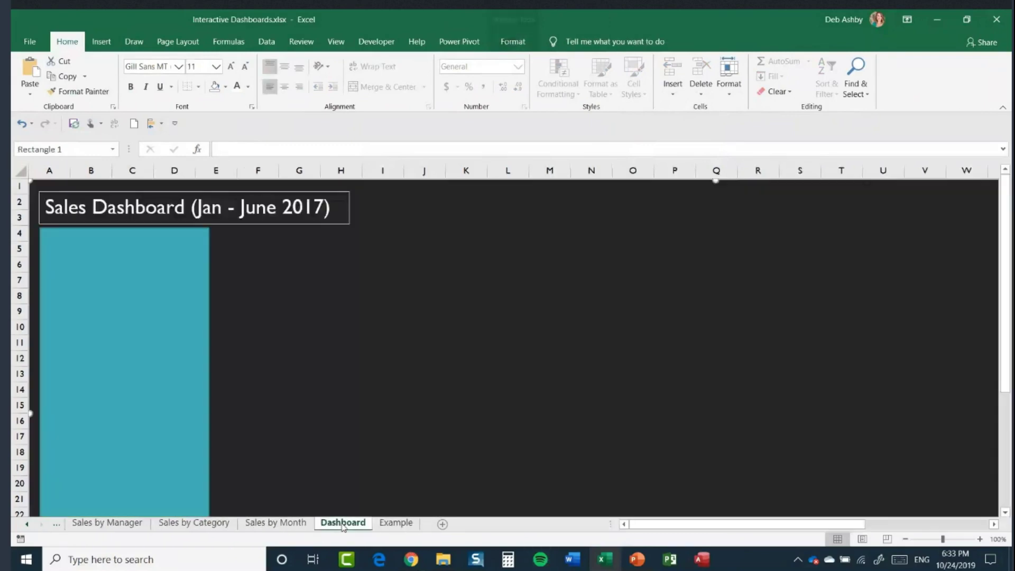
{"action": "key", "text": "ctrl+v"}
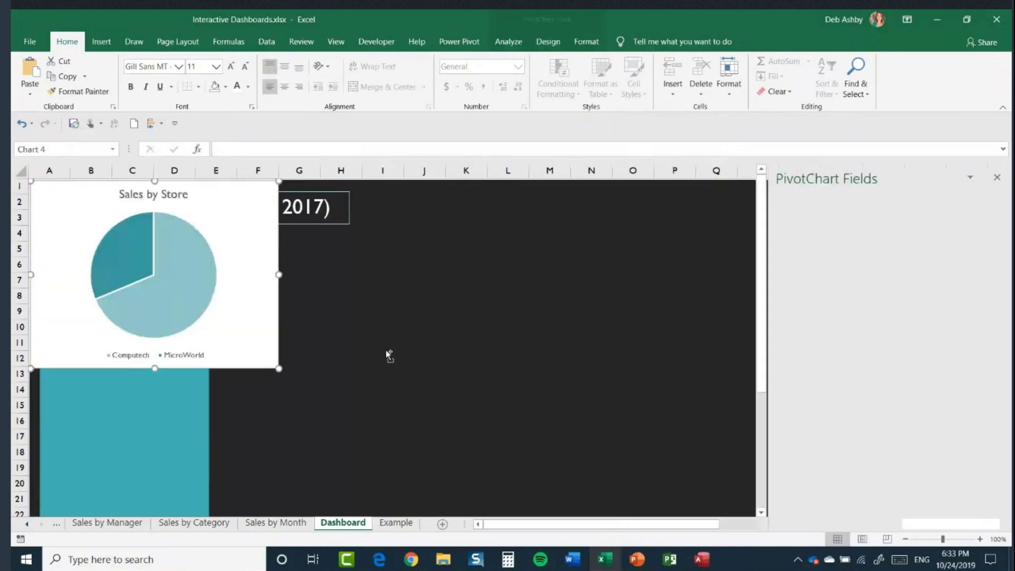
{"action": "left_click", "coordinate": [218, 218]}
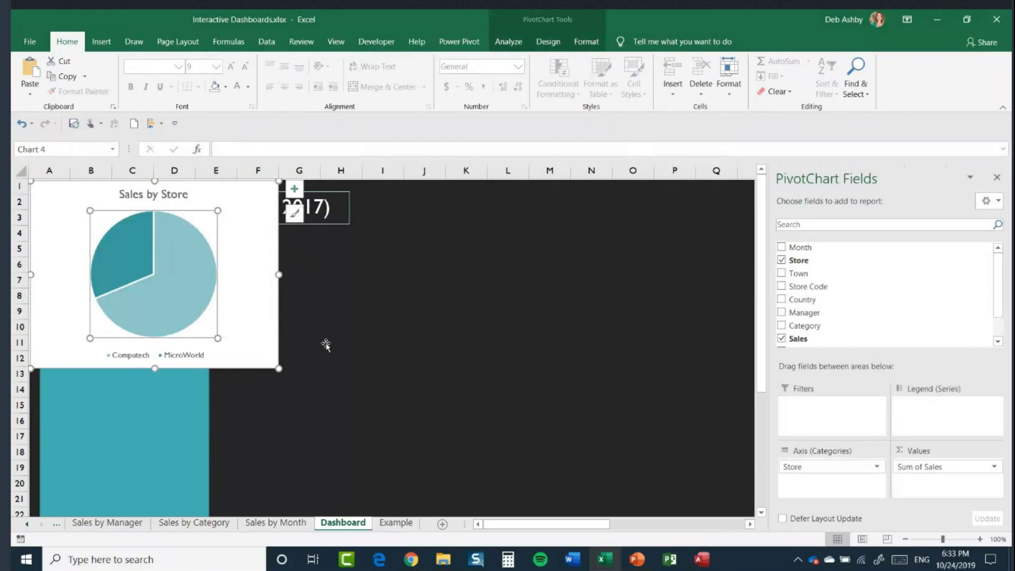
Copy the Sales by Manager bar chart from its sheet and paste it onto the Dashboard sheet.
{"action": "left_click", "coordinate": [26, 524]}
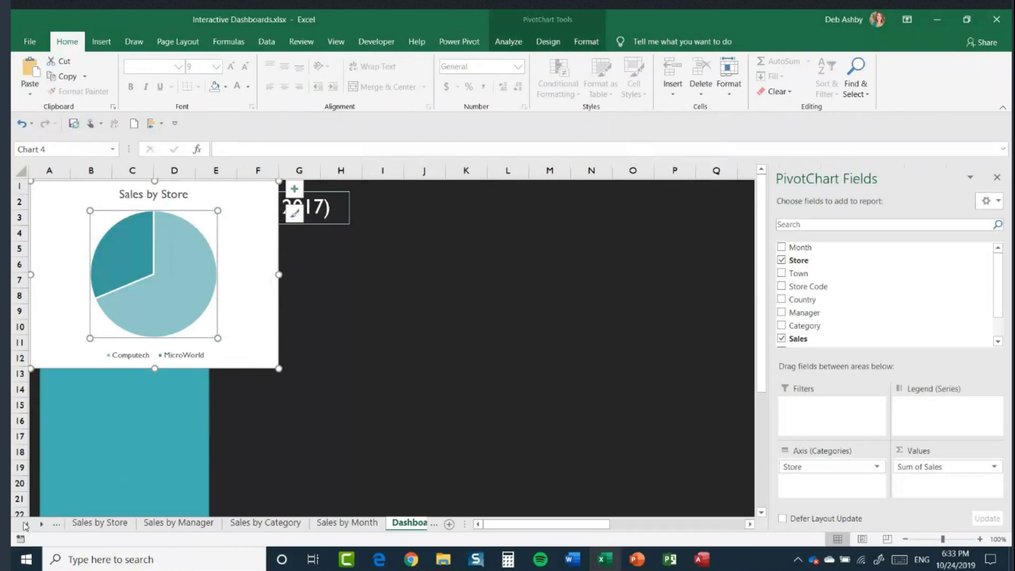
{"action": "left_click", "coordinate": [176, 524]}
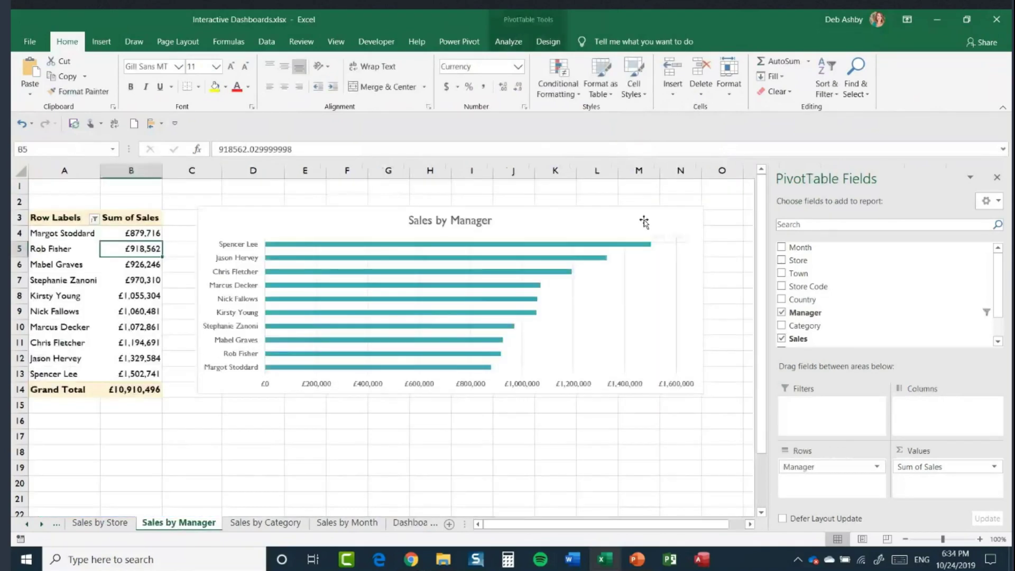
{"action": "left_click", "coordinate": [644, 222]}
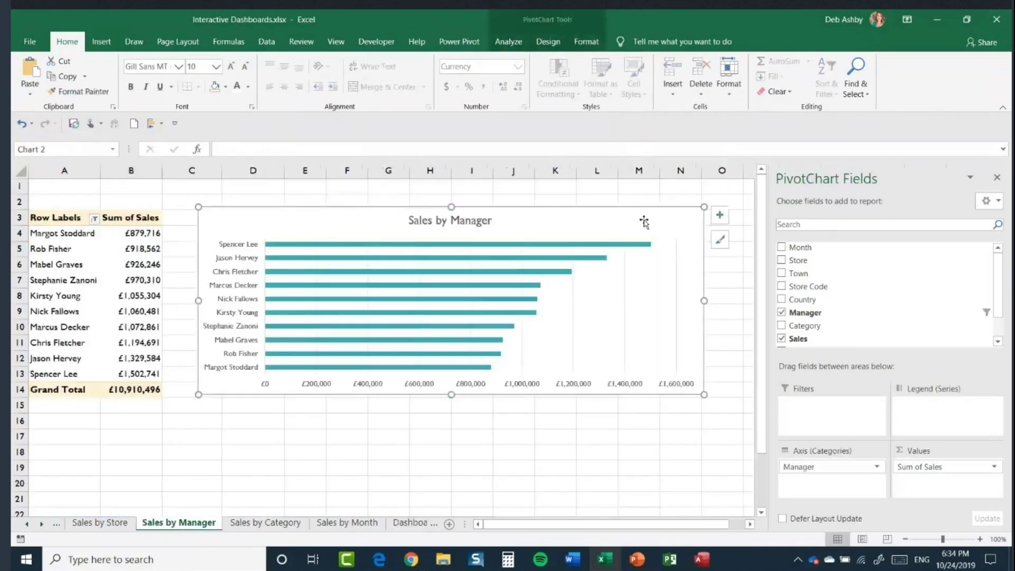
{"action": "left_click", "coordinate": [410, 524]}
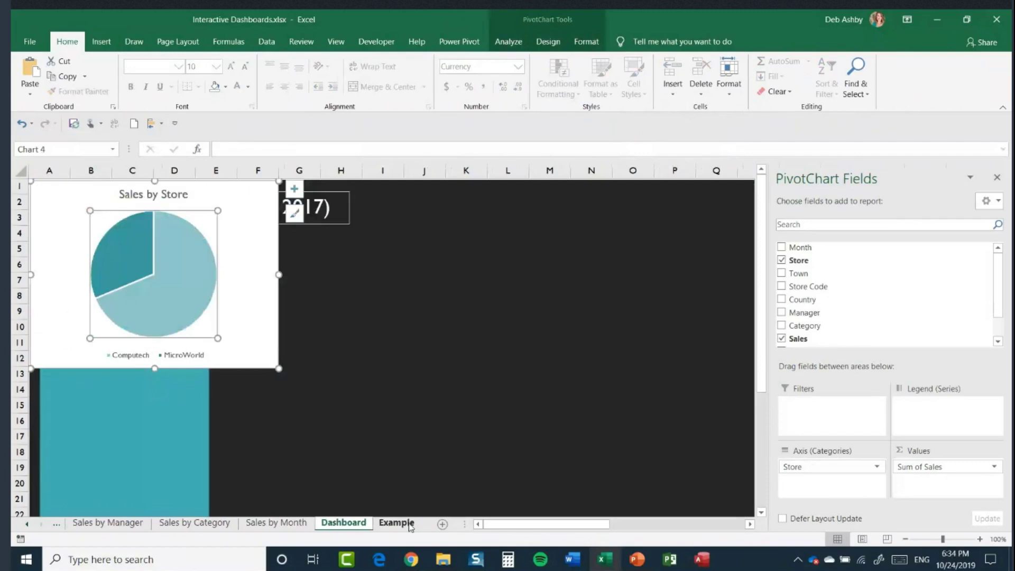
{"action": "left_click", "coordinate": [401, 412]}
{"action": "key", "text": "ctrl+v"}
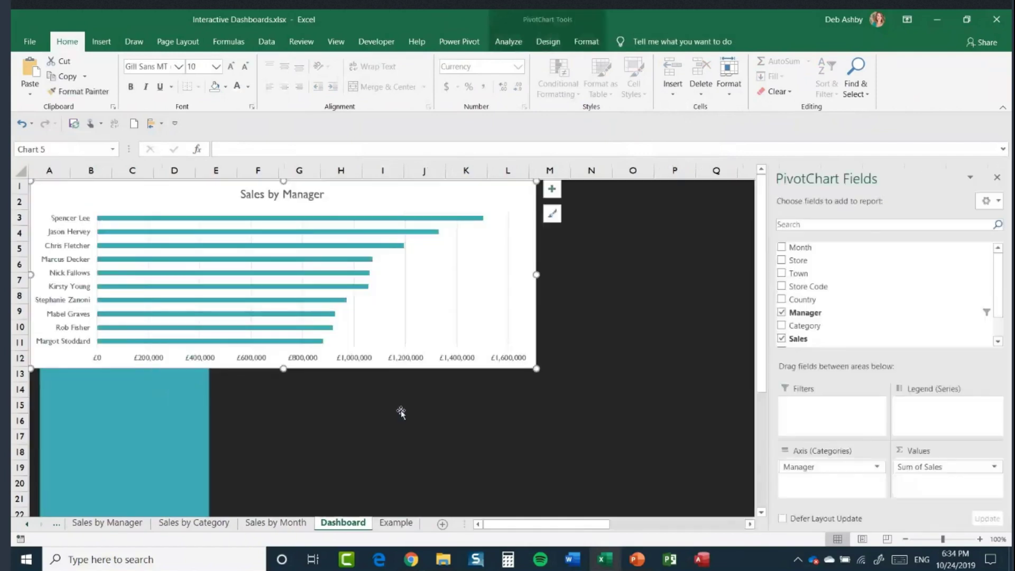
Copy the Sales by Category bar chart from its sheet and paste it onto the Dashboard sheet.
{"action": "left_click", "coordinate": [192, 524]}
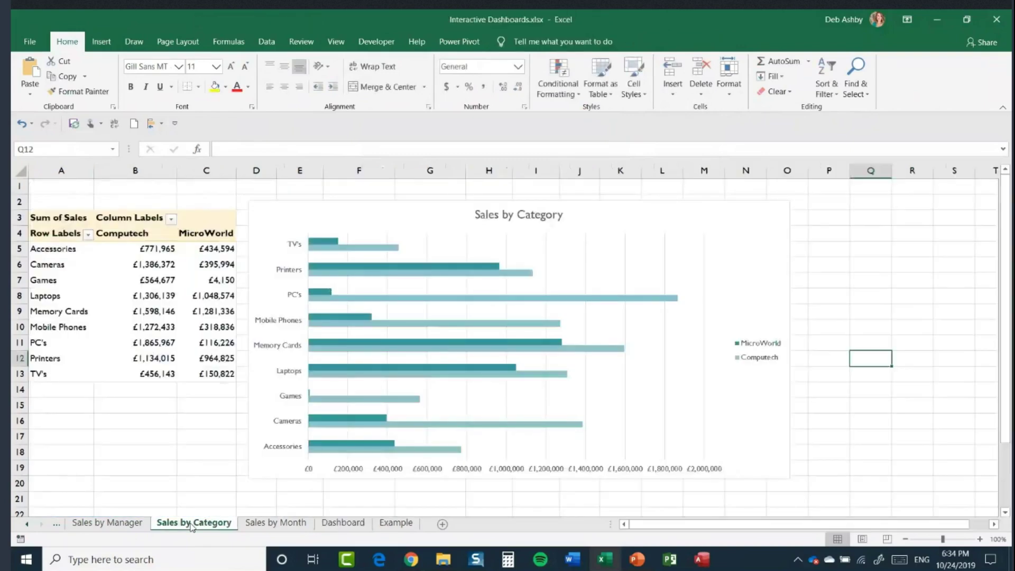
{"action": "left_click", "coordinate": [739, 215]}
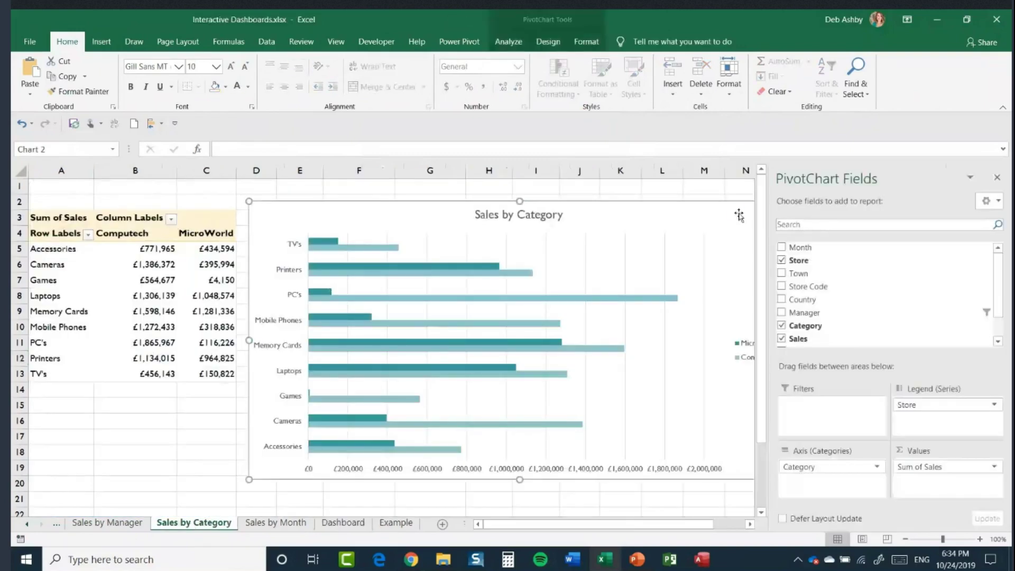
{"action": "left_click", "coordinate": [343, 524]}
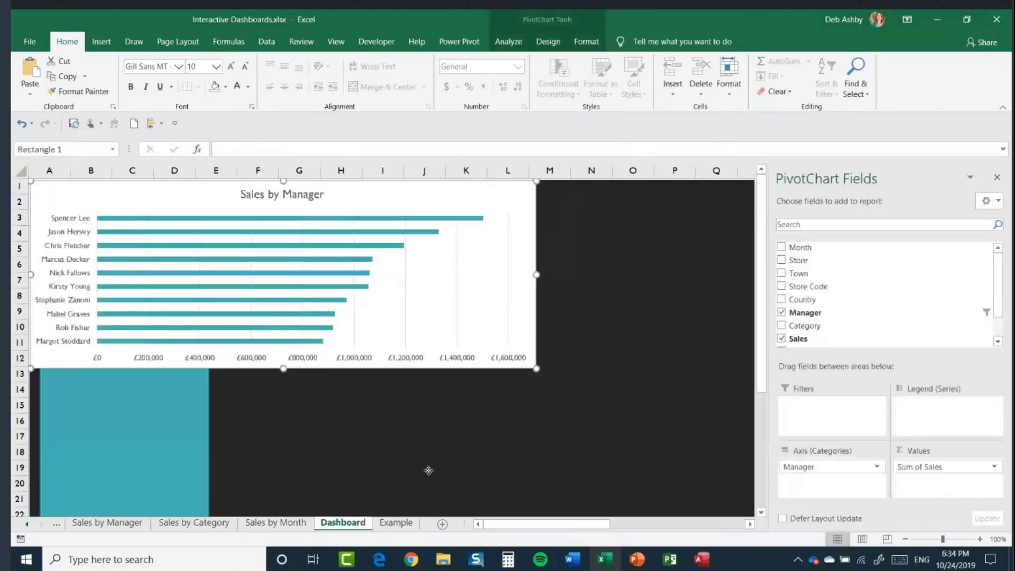
{"action": "key", "text": "ctrl+v"}
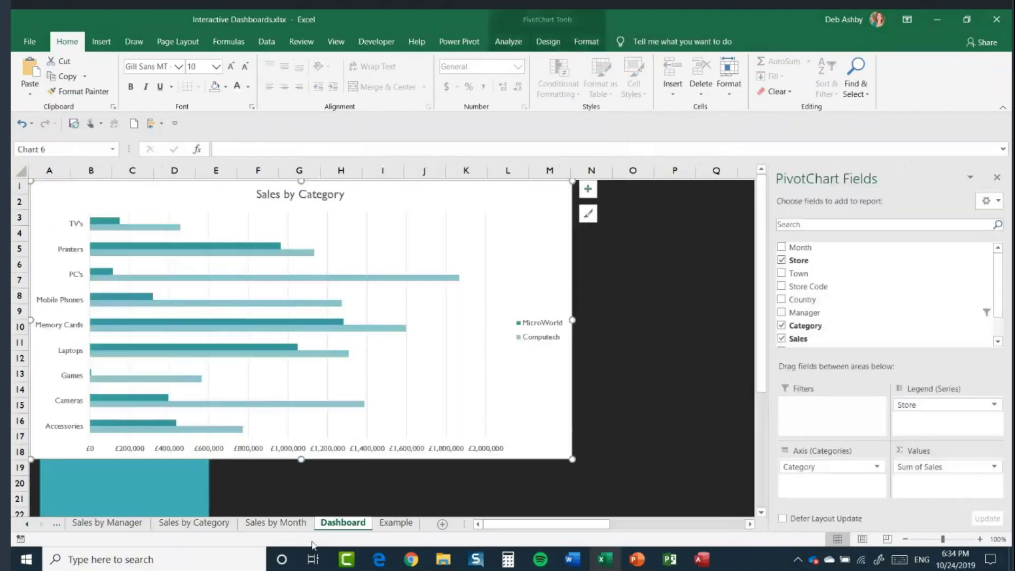
Copy the Sales by Month column chart from its sheet onto the Dashboard sheet, and close the PivotChart Fields pane.
{"action": "left_click", "coordinate": [270, 524]}
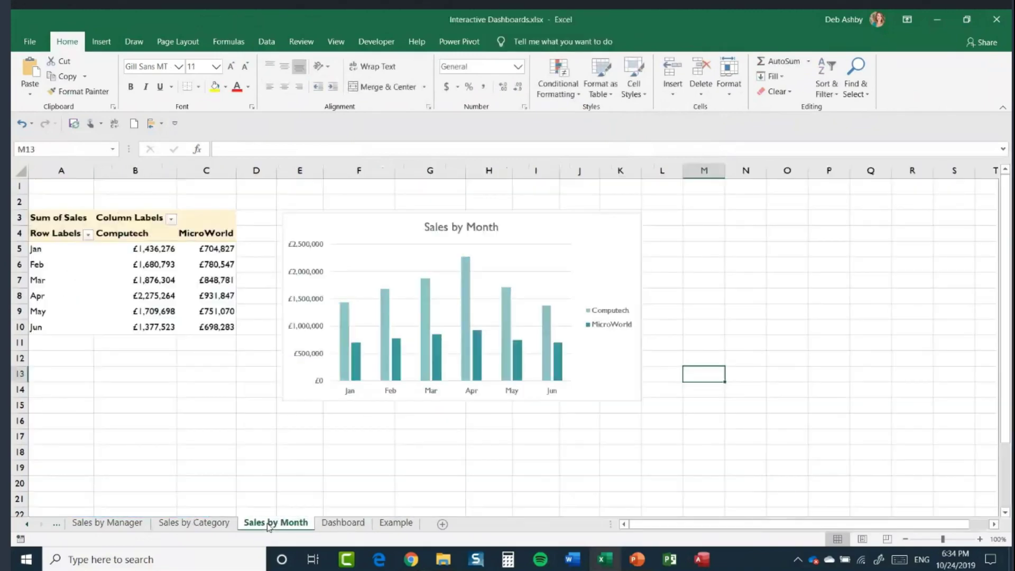
{"action": "left_click", "coordinate": [633, 231]}
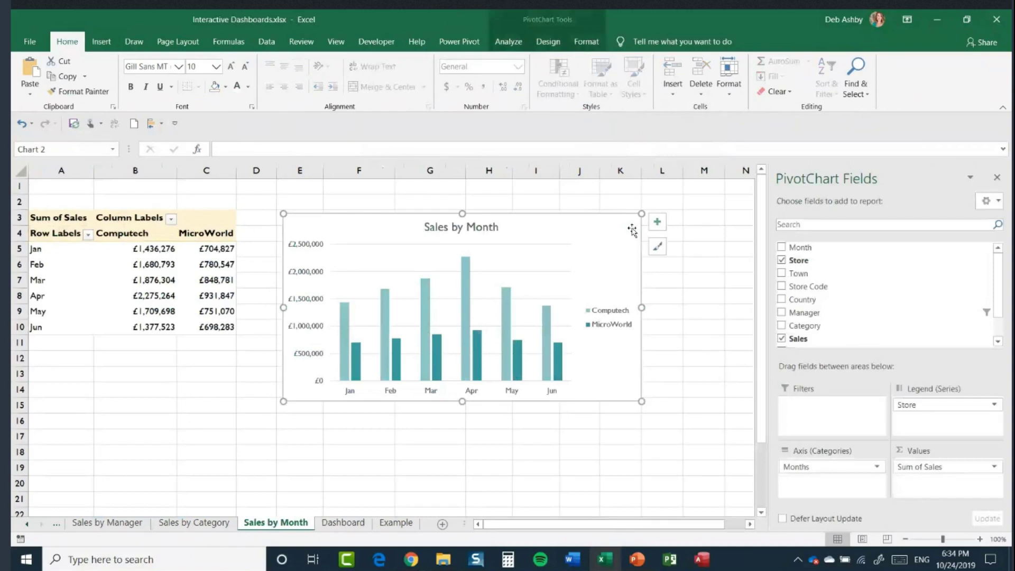
{"action": "left_click", "coordinate": [343, 522]}
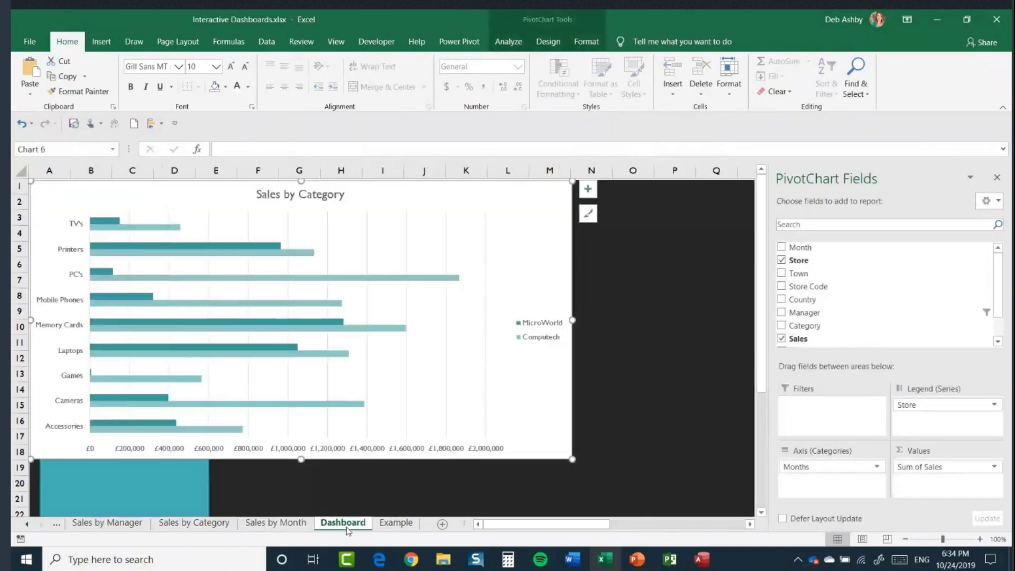
{"action": "left_click", "coordinate": [385, 483]}
{"action": "key", "text": "ctrl+v"}
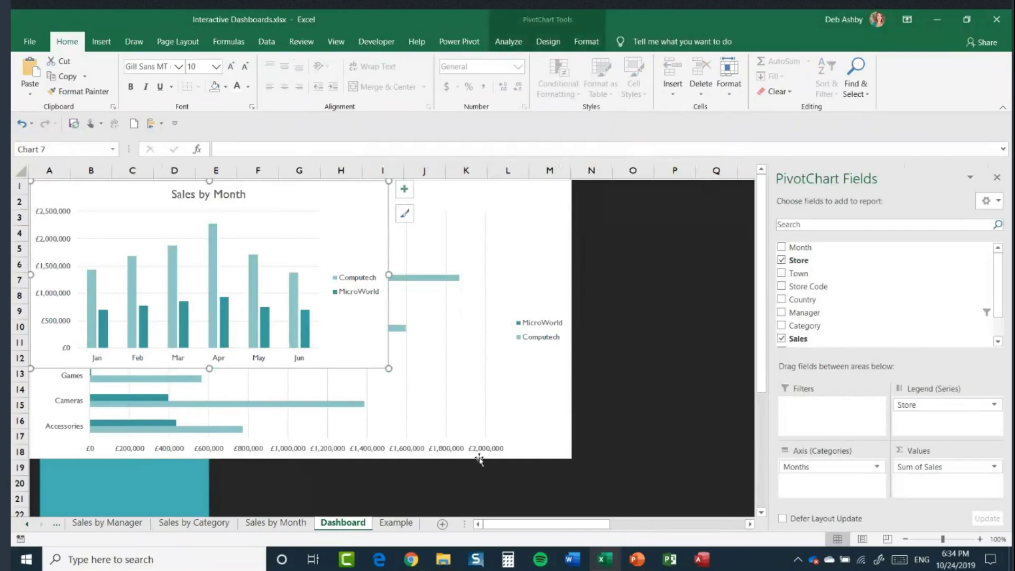
{"action": "left_click", "coordinate": [999, 179]}
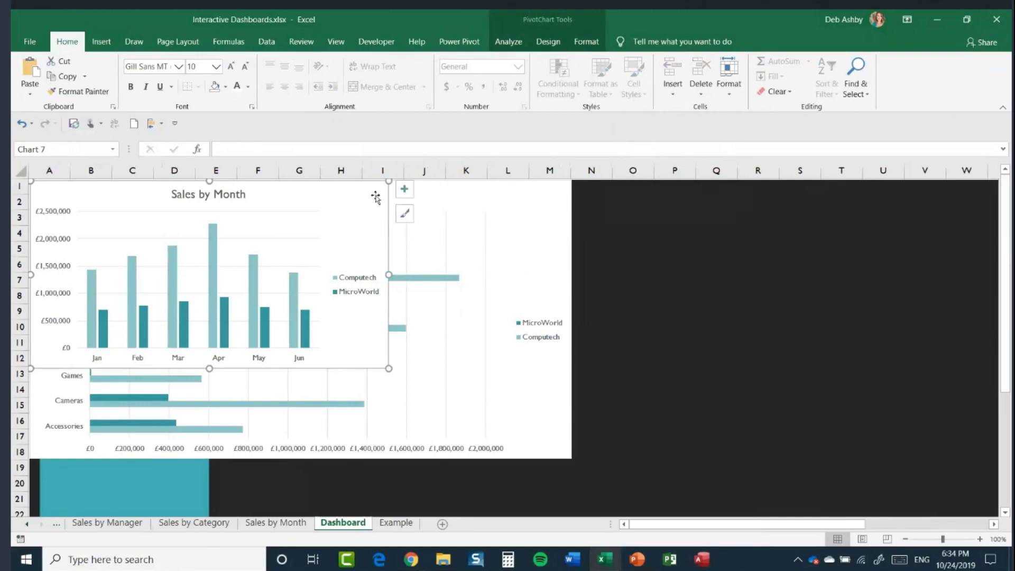
Spread the stacked Sales by Month, Category, Manager and Store charts apart on the Dashboard sheet, consulting the Example sheet for the layout.
{"action": "left_click_drag", "start_coordinate": [376, 186], "coordinate": [735, 290]}
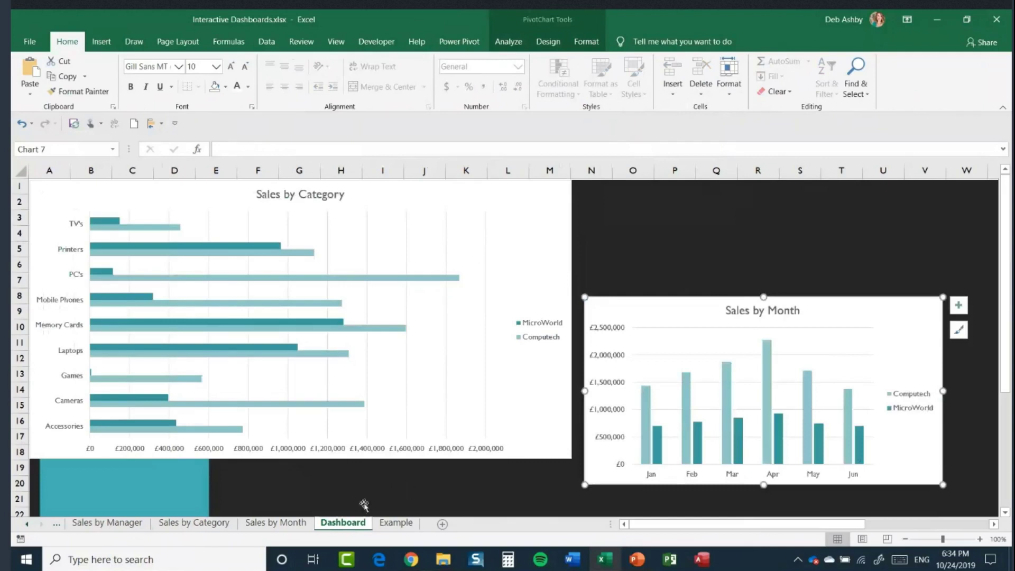
{"action": "left_click", "coordinate": [401, 523]}
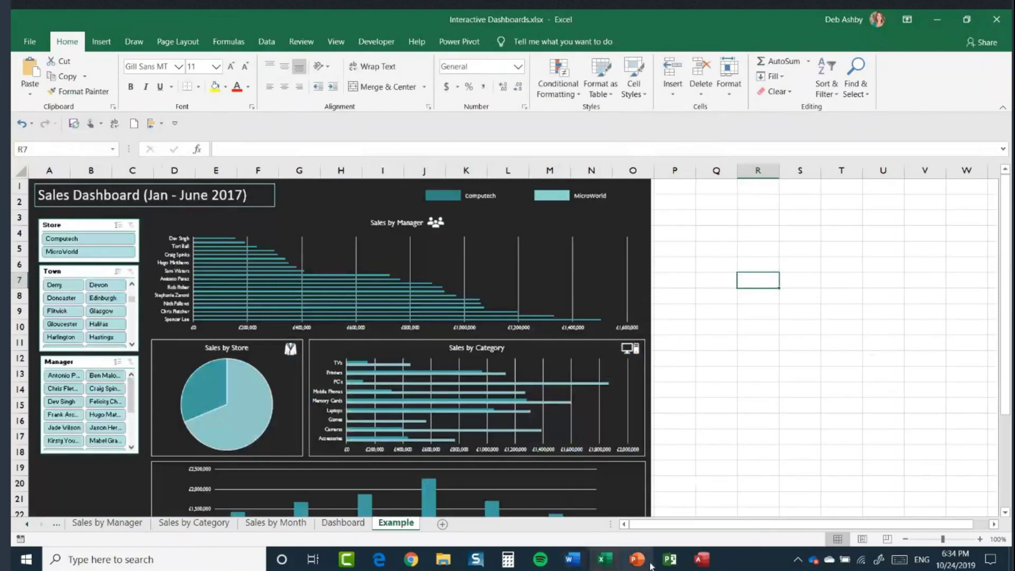
{"action": "left_click", "coordinate": [339, 525]}
{"action": "left_click_drag", "start_coordinate": [550, 206], "coordinate": [761, 381]}
{"action": "left_click", "coordinate": [536, 203]}
{"action": "left_click_drag", "start_coordinate": [536, 204], "coordinate": [712, 220]}
{"action": "left_click_drag", "start_coordinate": [55, 252], "coordinate": [308, 492]}
{"action": "scroll", "coordinate": [423, 426], "scroll_direction": "up", "scroll_amount": 1}
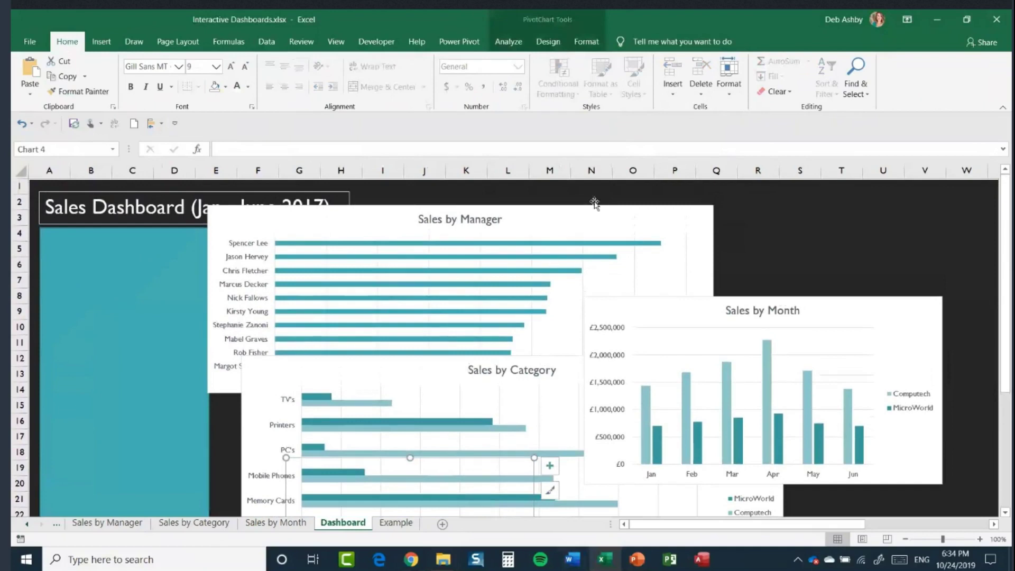
Place the Sales by Manager chart under the title beside the teal panel and widen it to about 12.1 inches, clearing Sales by Month aside.
{"action": "mouse_move", "coordinate": [601, 223]}
{"action": "left_mouse_down"}
{"action": "mouse_move", "coordinate": [610, 249]}
{"action": "mouse_move", "coordinate": [612, 236]}
{"action": "left_mouse_up"}
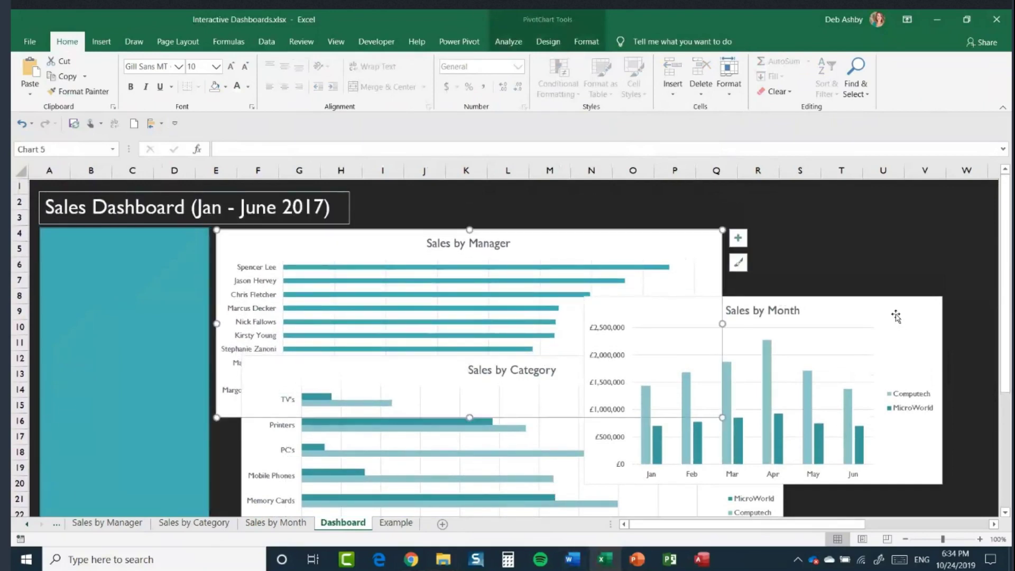
{"action": "left_click_drag", "start_coordinate": [896, 317], "coordinate": [766, 411]}
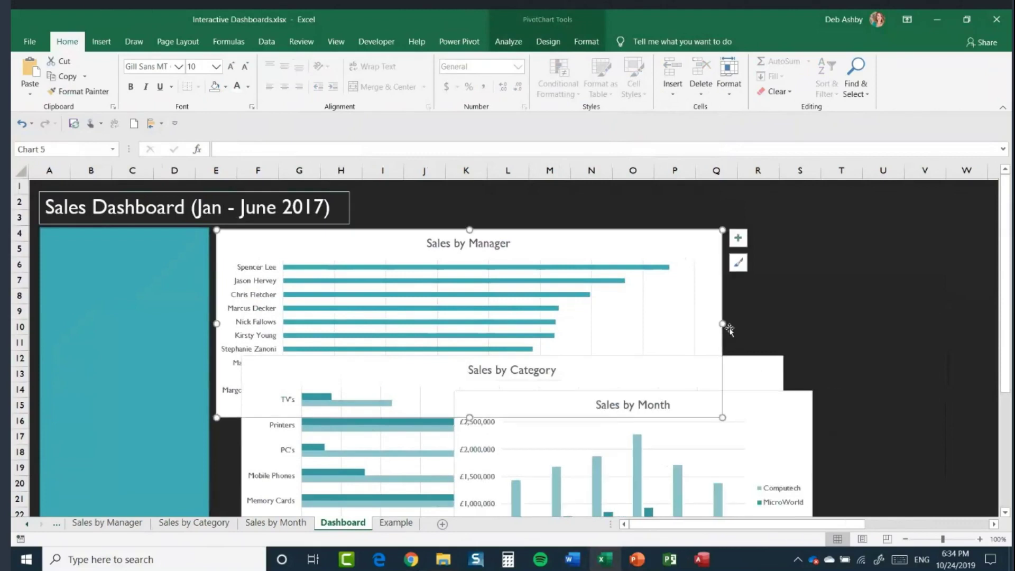
{"action": "left_click_drag", "start_coordinate": [723, 324], "coordinate": [976, 324]}
Place the Sales by Store pie chart directly below Sales by Manager and resize it to about 3.2 inches wide and 3.5 inches high.
{"action": "scroll", "coordinate": [844, 429], "scroll_direction": "down", "scroll_amount": 3}
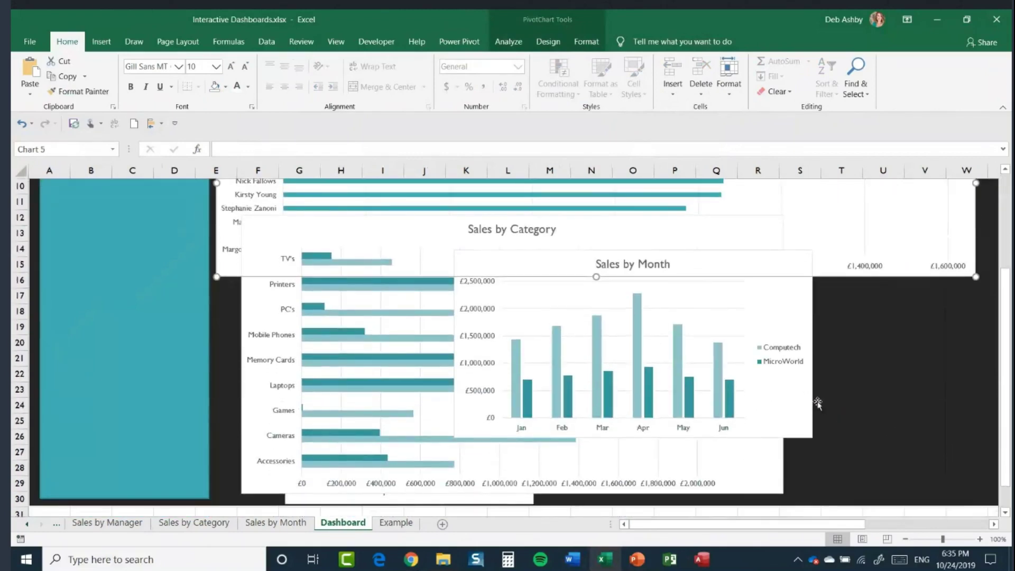
{"action": "left_click_drag", "start_coordinate": [782, 293], "coordinate": [972, 238]}
{"action": "left_click_drag", "start_coordinate": [600, 231], "coordinate": [906, 275]}
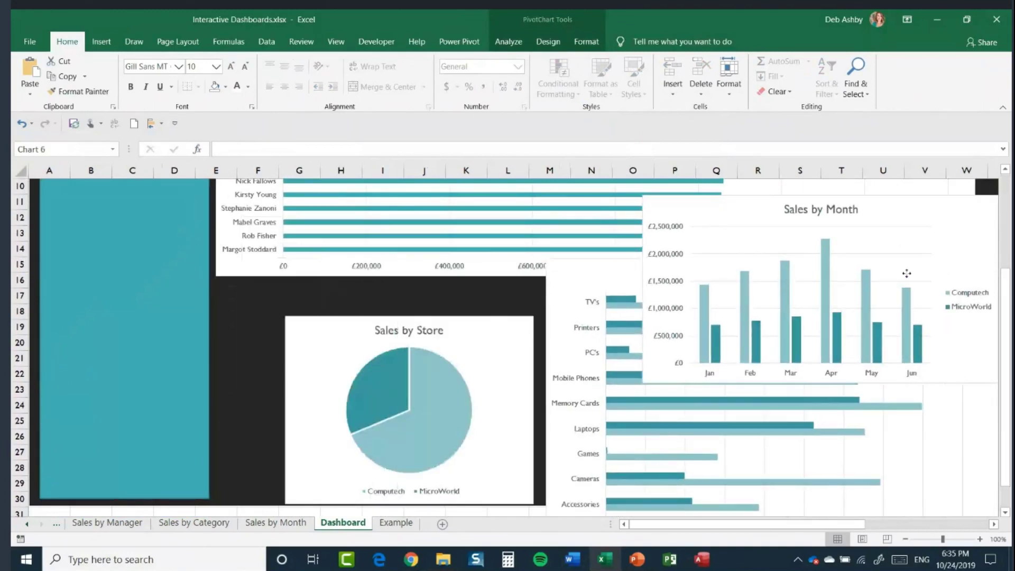
{"action": "left_click_drag", "start_coordinate": [509, 349], "coordinate": [440, 313]}
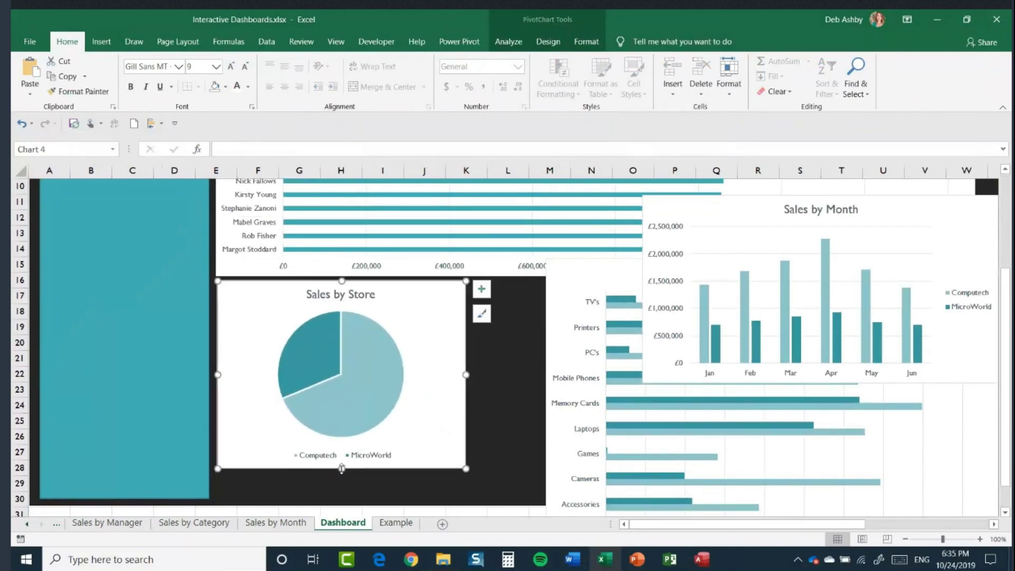
{"action": "left_click_drag", "start_coordinate": [341, 469], "coordinate": [342, 499]}
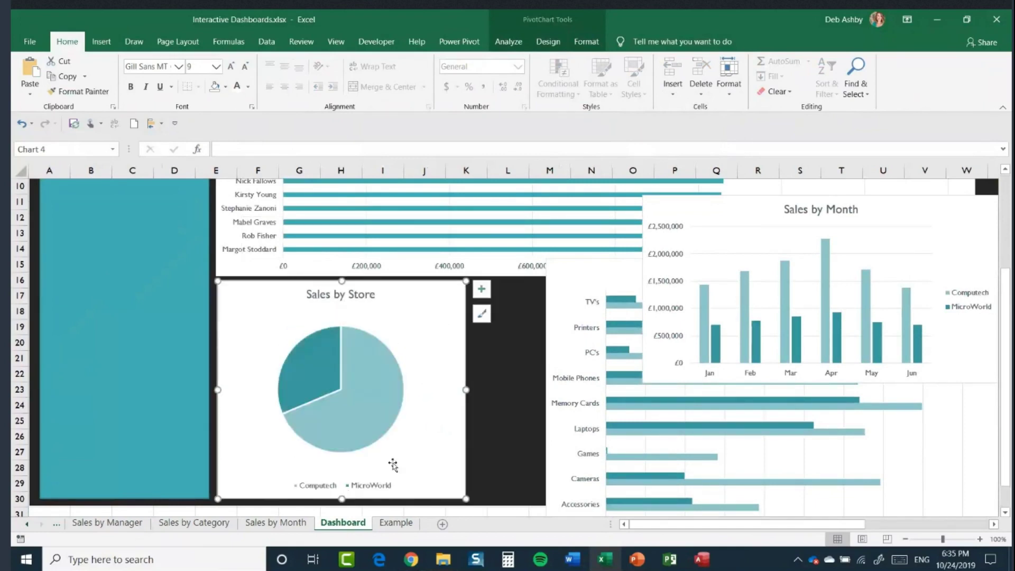
{"action": "left_click_drag", "start_coordinate": [466, 390], "coordinate": [418, 391]}
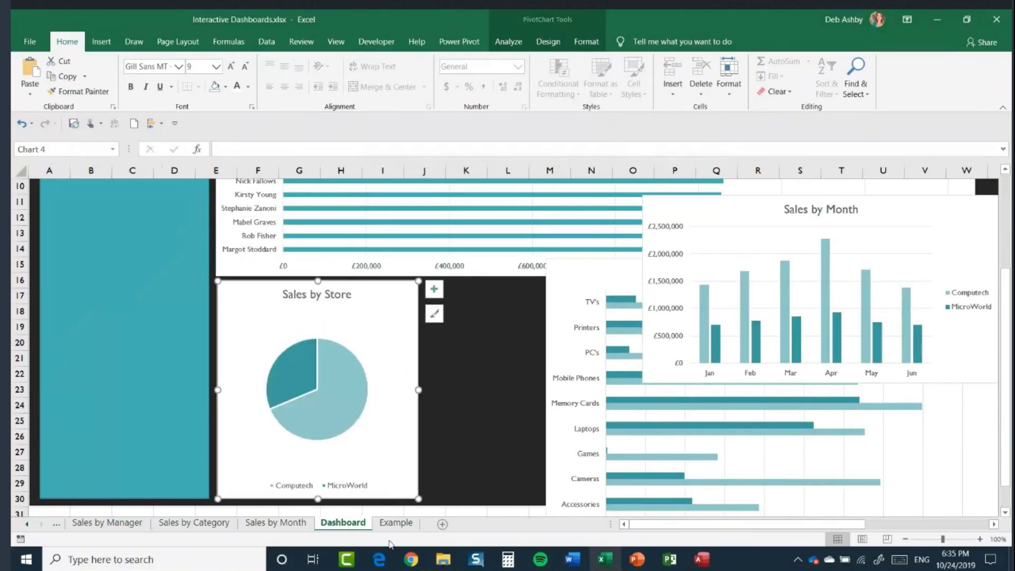
Following the Example layout, fit the Sales by Category chart beside Sales by Store, matching its height and ending at the Sales by Manager chart's edge.
{"action": "left_click", "coordinate": [397, 525]}
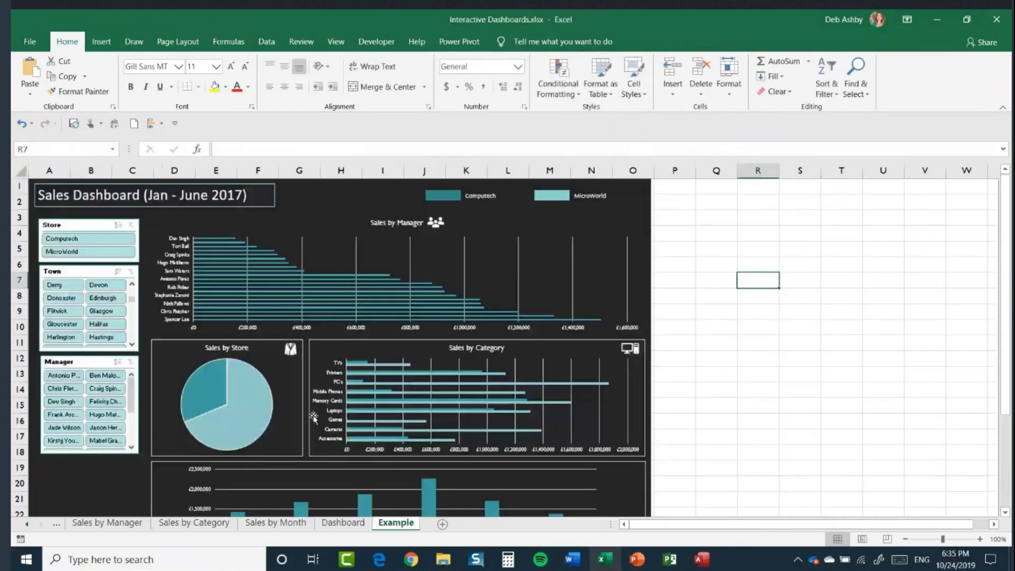
{"action": "left_click", "coordinate": [352, 525]}
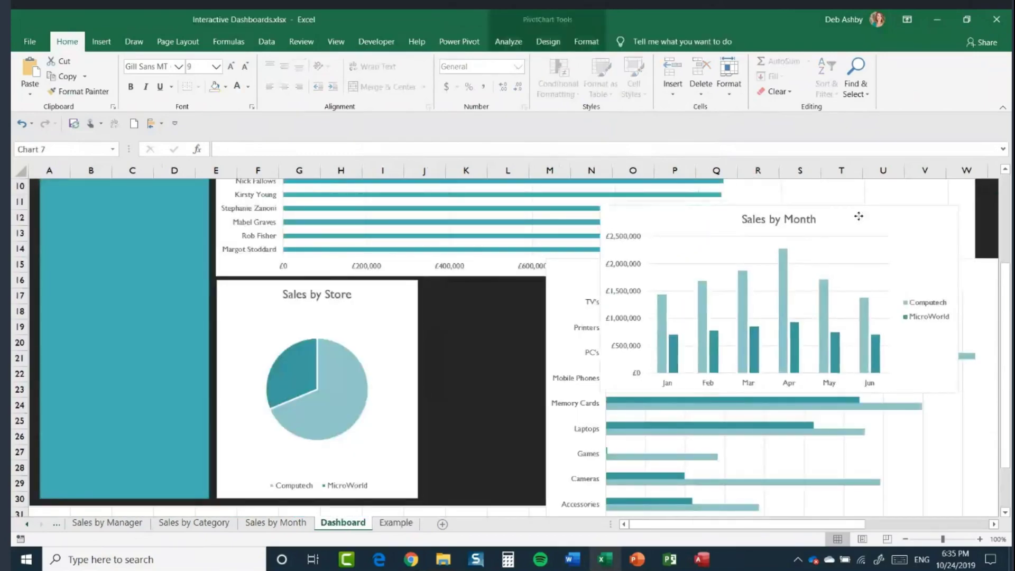
{"action": "left_click_drag", "start_coordinate": [914, 207], "coordinate": [300, 245]}
{"action": "left_click_drag", "start_coordinate": [898, 277], "coordinate": [778, 295]}
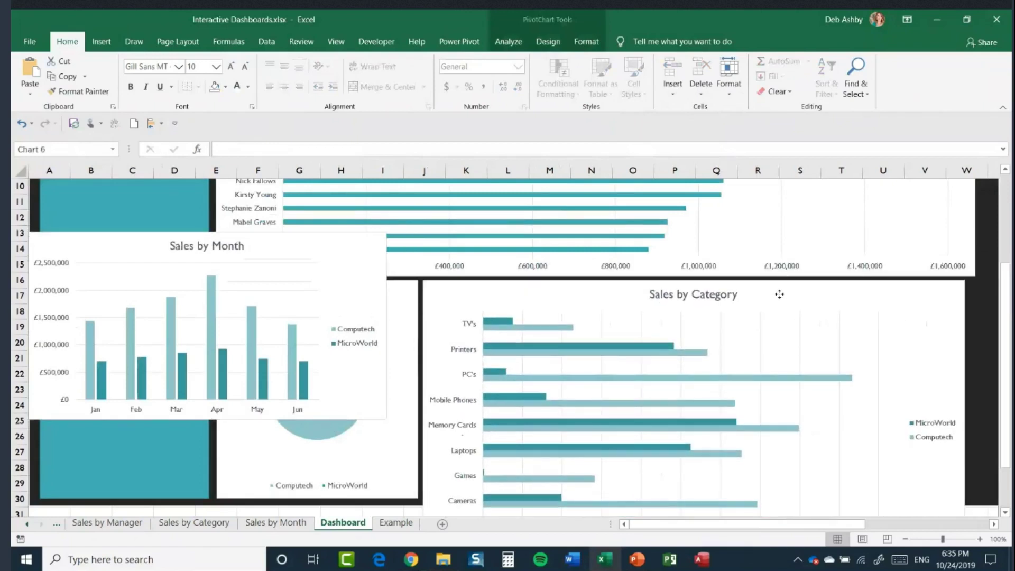
{"action": "left_click_drag", "start_coordinate": [968, 420], "coordinate": [979, 421]}
{"action": "scroll", "coordinate": [780, 384], "scroll_direction": "down", "scroll_amount": 3}
{"action": "scroll", "coordinate": [780, 385], "scroll_direction": "down", "scroll_amount": 1}
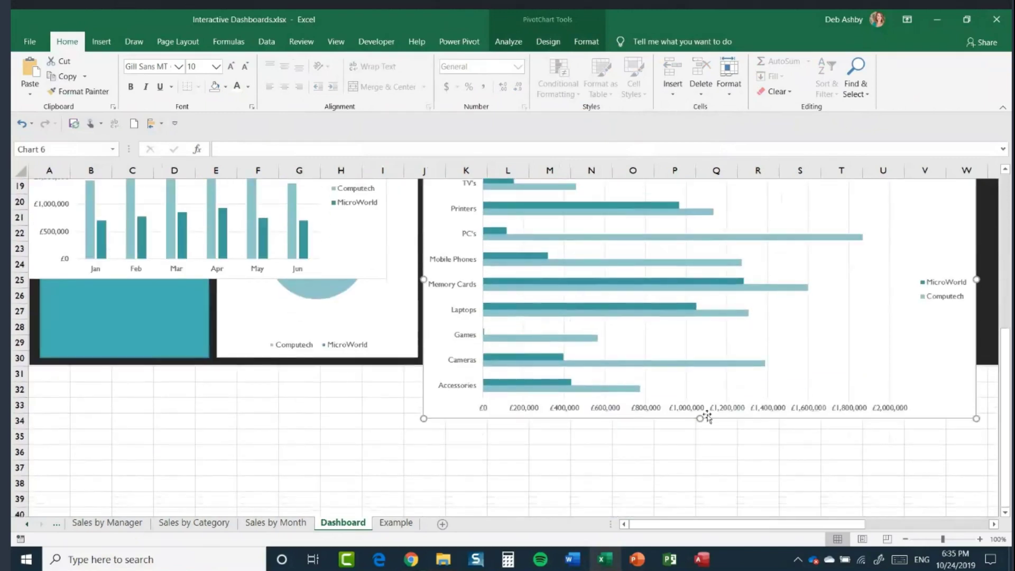
{"action": "left_click_drag", "start_coordinate": [700, 420], "coordinate": [705, 356]}
Extend the dark background rectangle down to about row 44.
{"action": "left_click", "coordinate": [611, 363]}
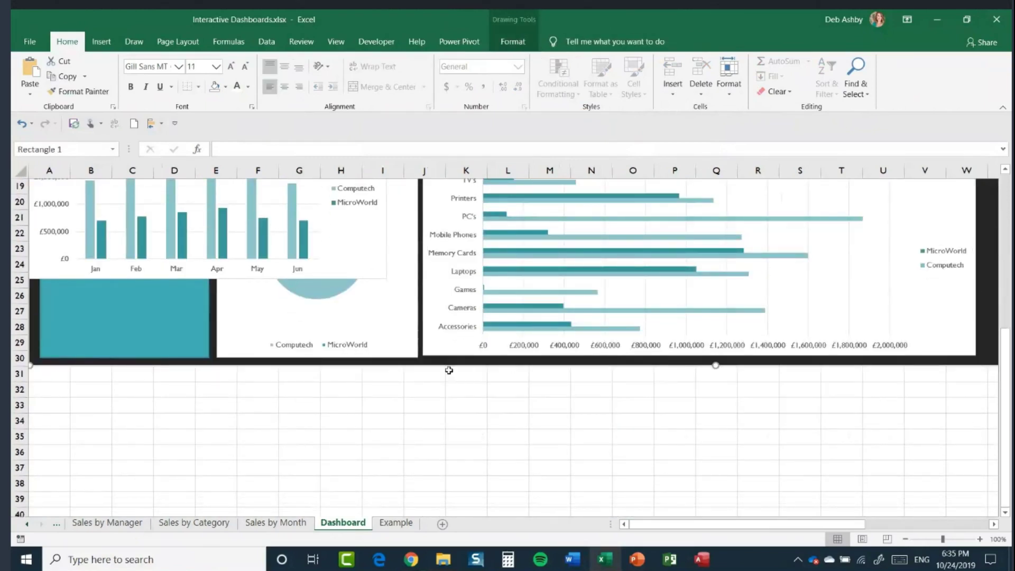
{"action": "left_click_drag", "start_coordinate": [715, 365], "coordinate": [717, 503]}
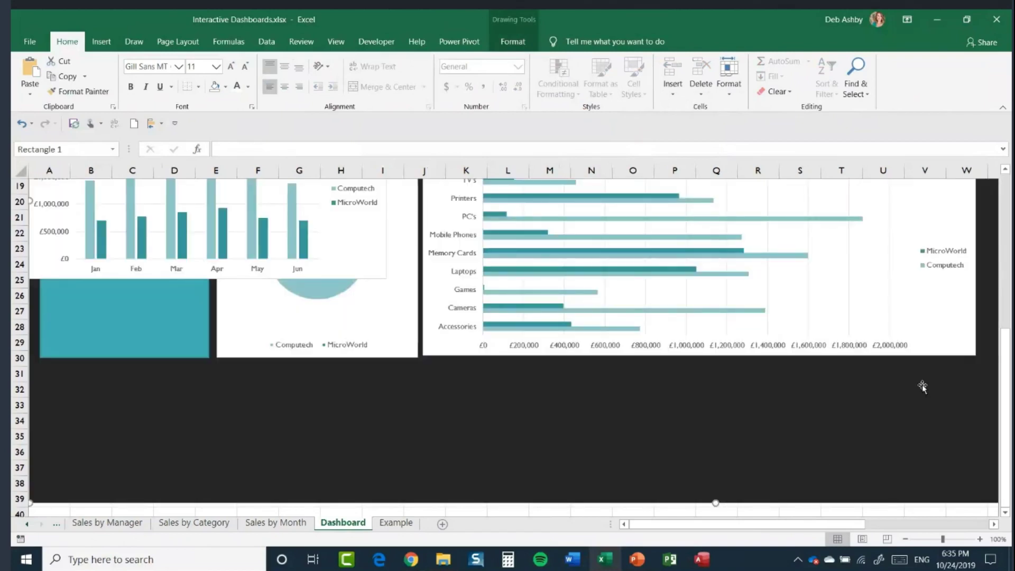
{"action": "scroll", "coordinate": [923, 387], "scroll_direction": "down", "scroll_amount": 2}
{"action": "left_click_drag", "start_coordinate": [716, 409], "coordinate": [716, 498]}
Place the Sales by Month chart below Sales by Store and widen it to span both the Store and Category charts.
{"action": "scroll", "coordinate": [698, 364], "scroll_direction": "up", "scroll_amount": 3}
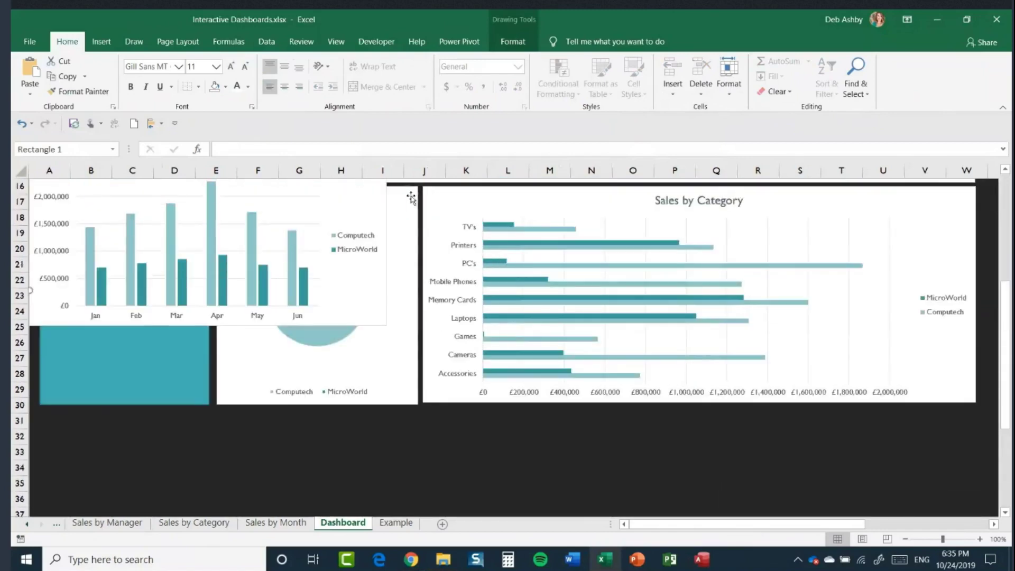
{"action": "left_click_drag", "start_coordinate": [369, 200], "coordinate": [559, 471]}
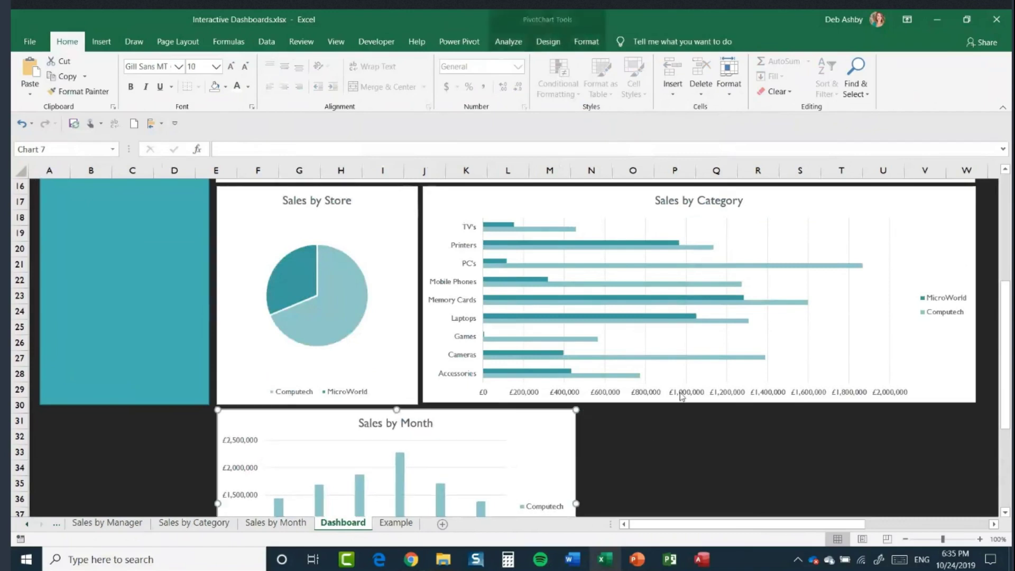
{"action": "scroll", "coordinate": [656, 378], "scroll_direction": "down", "scroll_amount": 3}
{"action": "left_click_drag", "start_coordinate": [581, 364], "coordinate": [967, 386]}
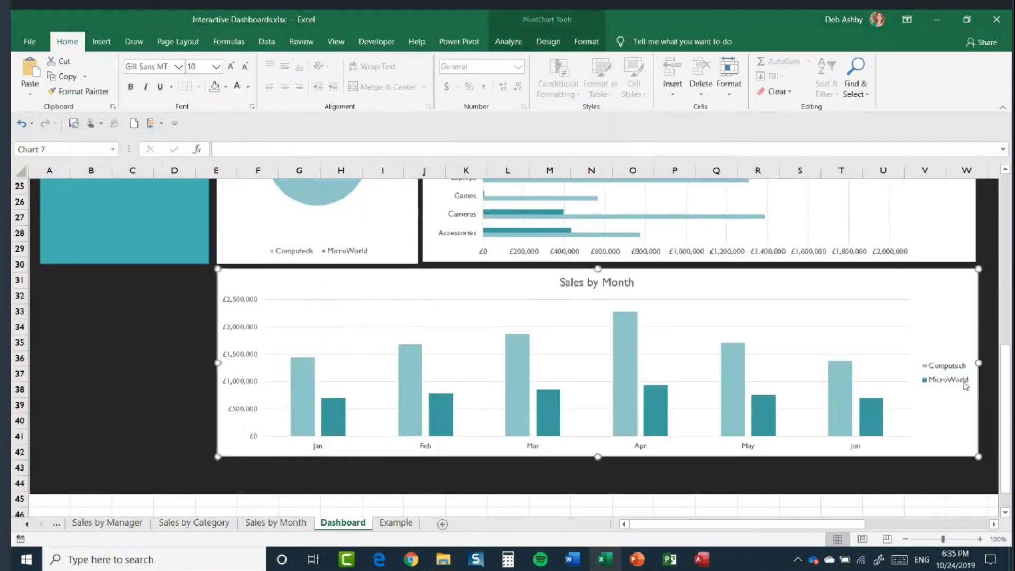
{"action": "scroll", "coordinate": [792, 358], "scroll_direction": "up", "scroll_amount": 8}
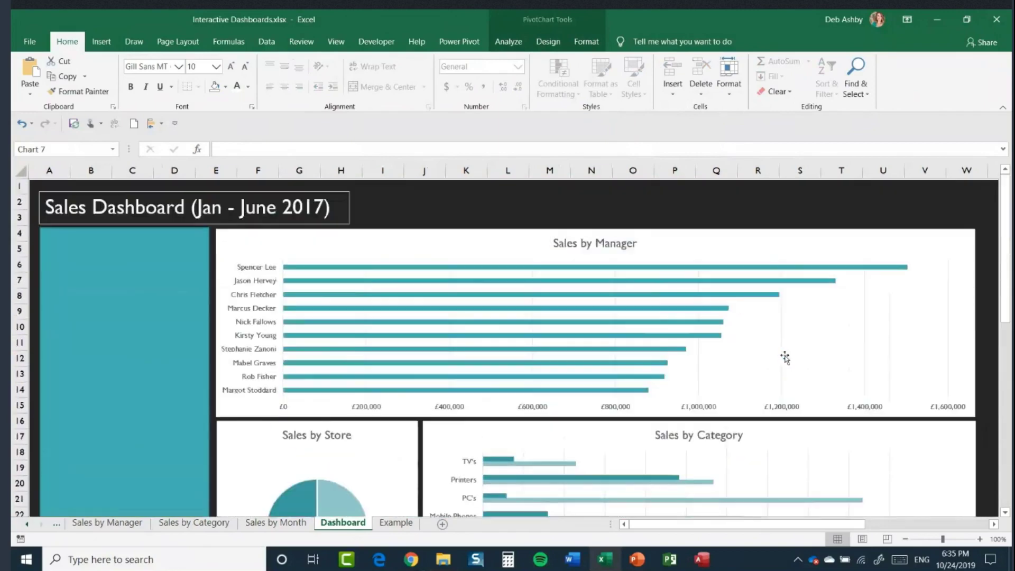
Extend the teal side panel down to align with the lower edge of the Sales by Month chart.
{"action": "scroll", "coordinate": [785, 360], "scroll_direction": "down", "scroll_amount": 8}
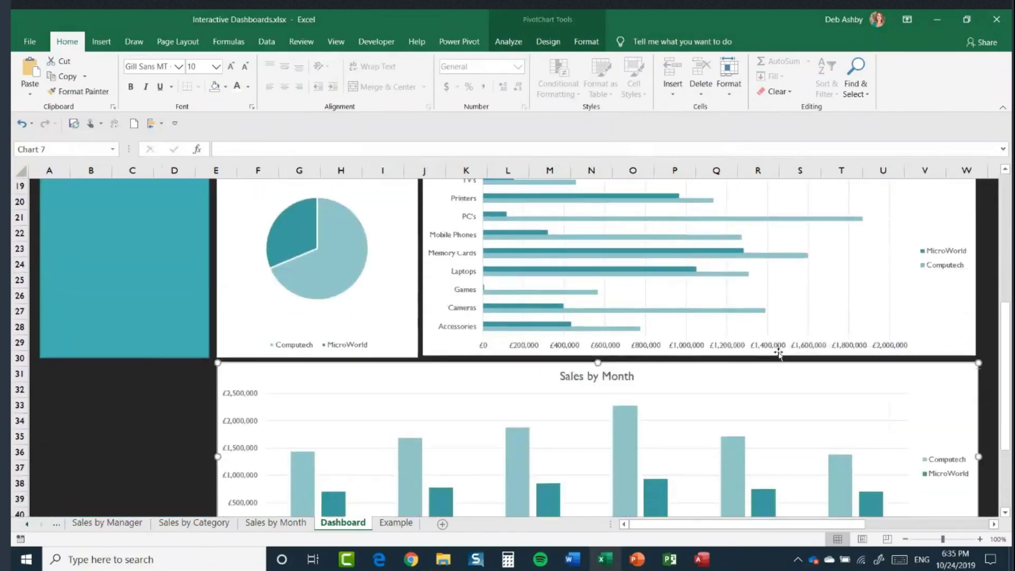
{"action": "left_click", "coordinate": [141, 226]}
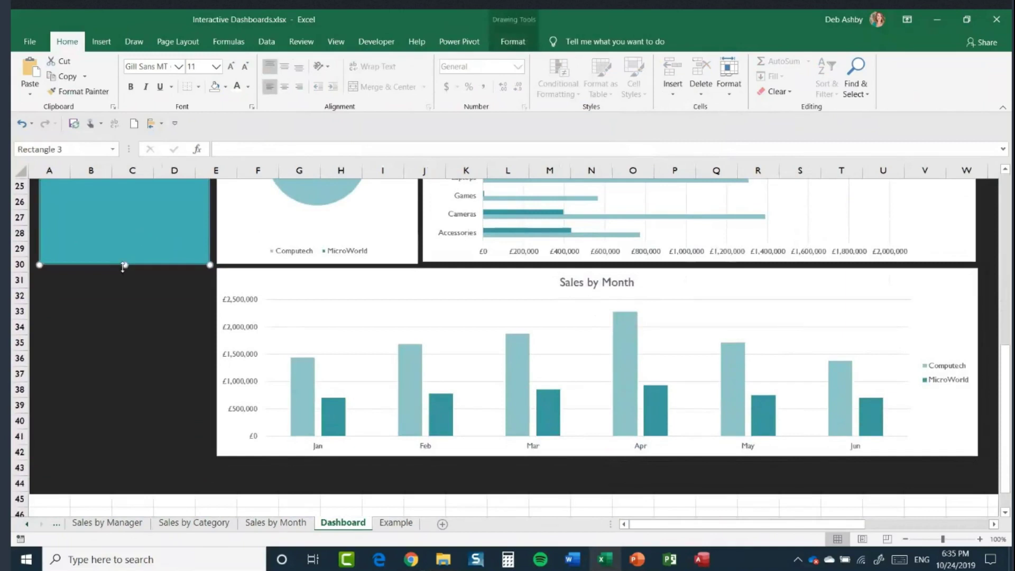
{"action": "left_click_drag", "start_coordinate": [124, 265], "coordinate": [125, 456]}
{"action": "scroll", "coordinate": [578, 387], "scroll_direction": "up", "scroll_amount": 8}
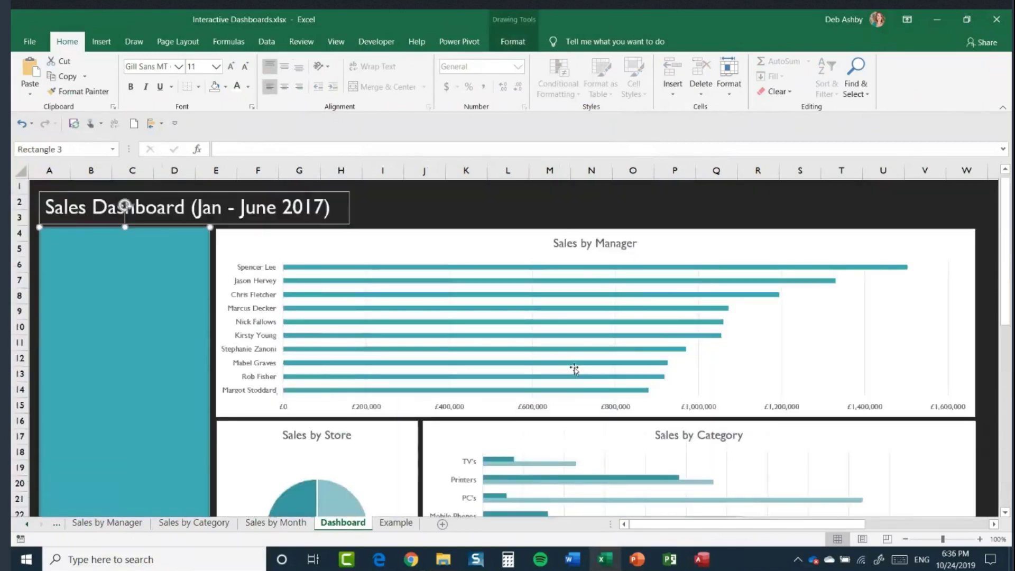
Remove the Sales by Manager chart's shape fill and make its text white.
{"action": "left_click", "coordinate": [570, 213]}
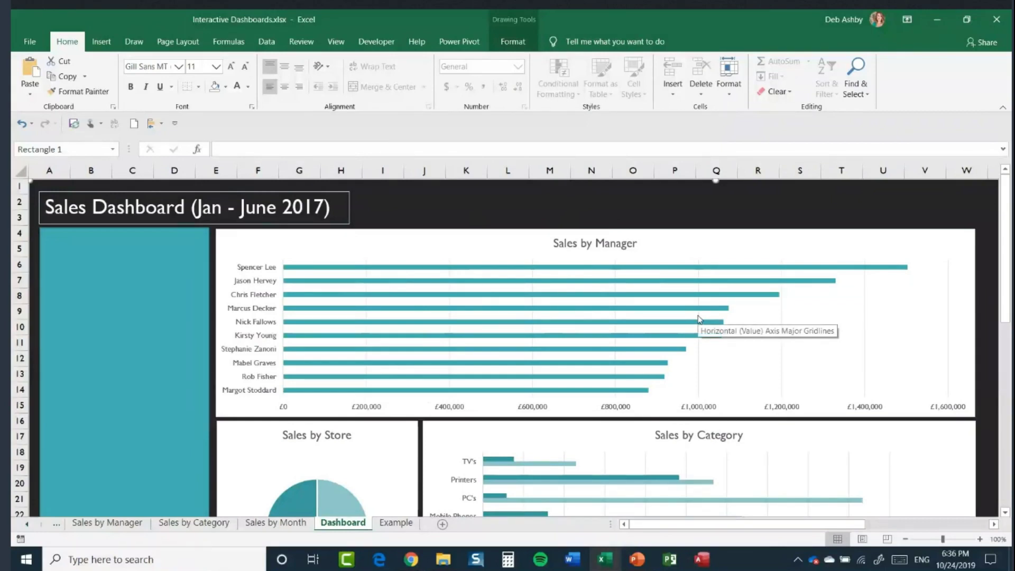
{"action": "left_click", "coordinate": [753, 240]}
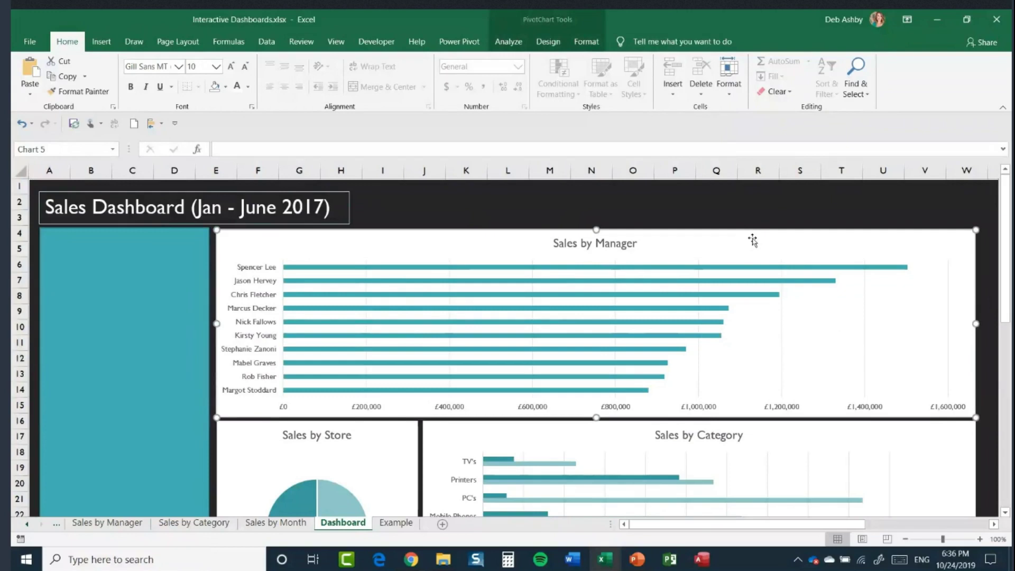
{"action": "left_click", "coordinate": [594, 45]}
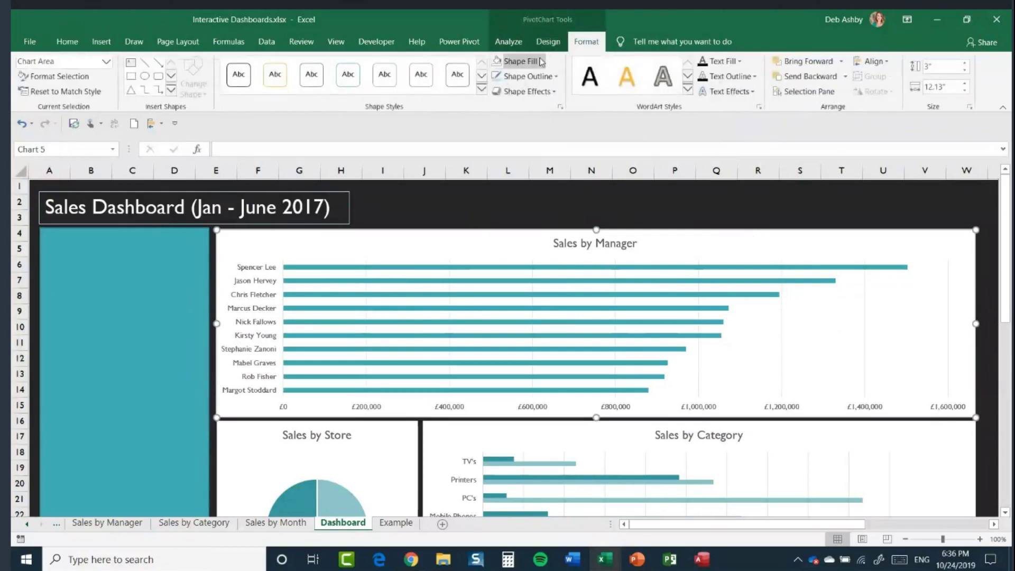
{"action": "left_click", "coordinate": [540, 63]}
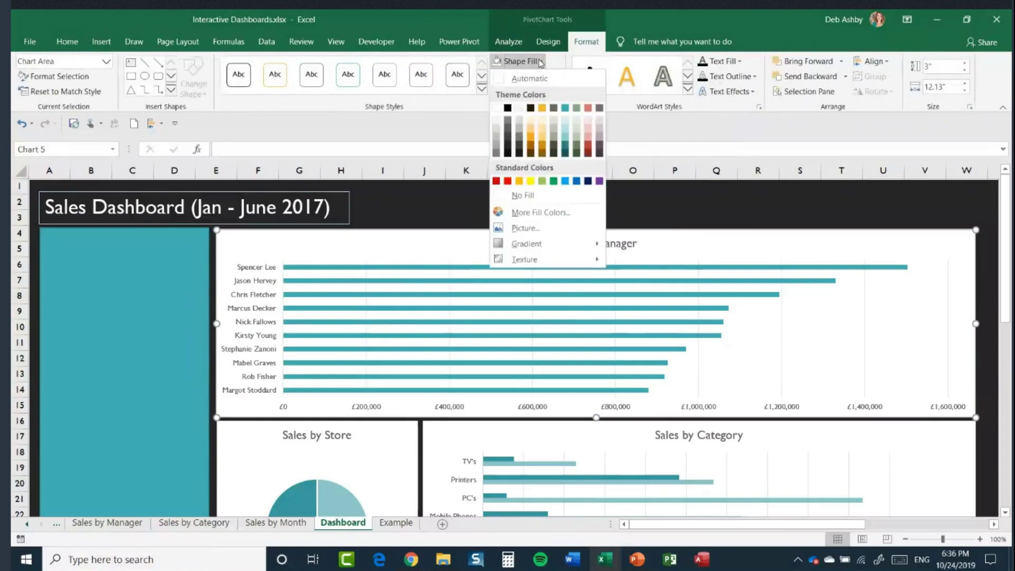
{"action": "left_click", "coordinate": [521, 201]}
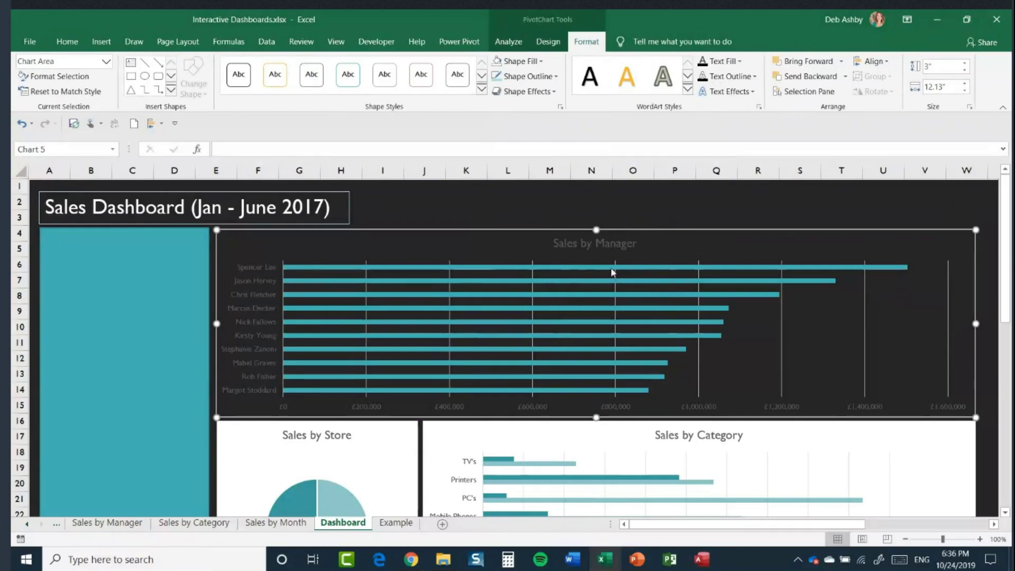
{"action": "mouse_move", "coordinate": [613, 273]}
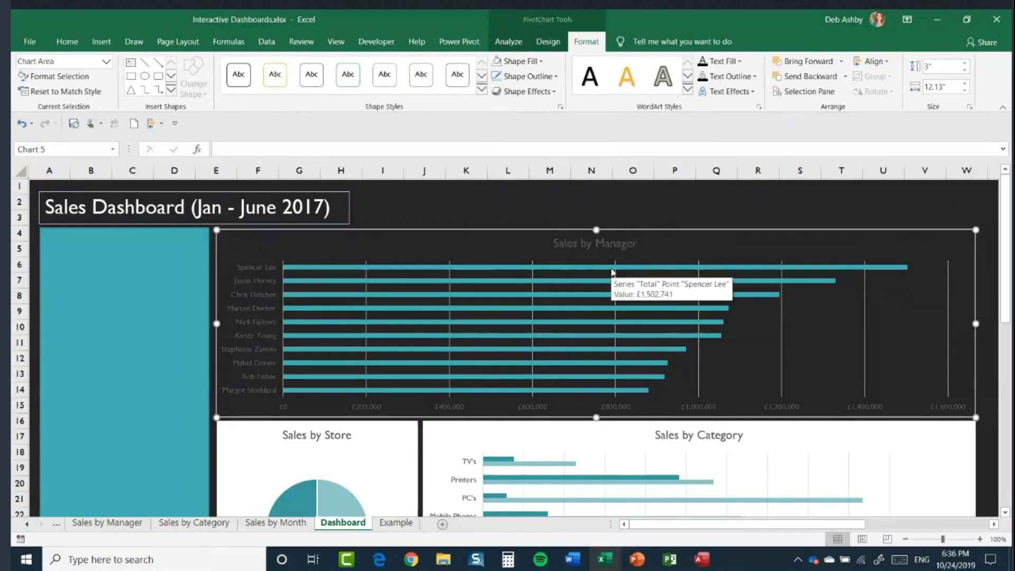
{"action": "left_click", "coordinate": [60, 43]}
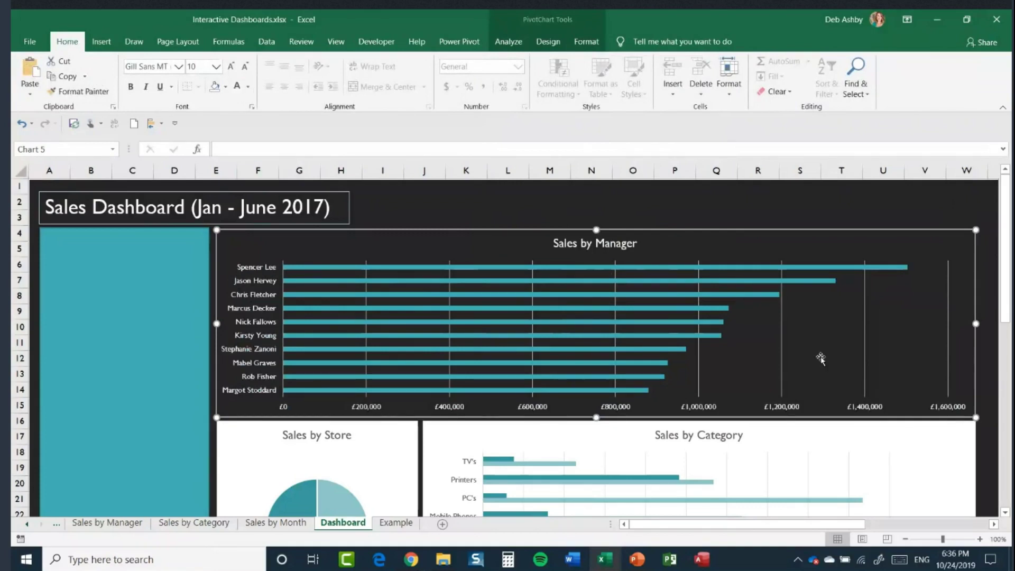
Set the Sales by Store pie chart's shape fill to No Fill.
{"action": "scroll", "coordinate": [819, 358], "scroll_direction": "down", "scroll_amount": 2}
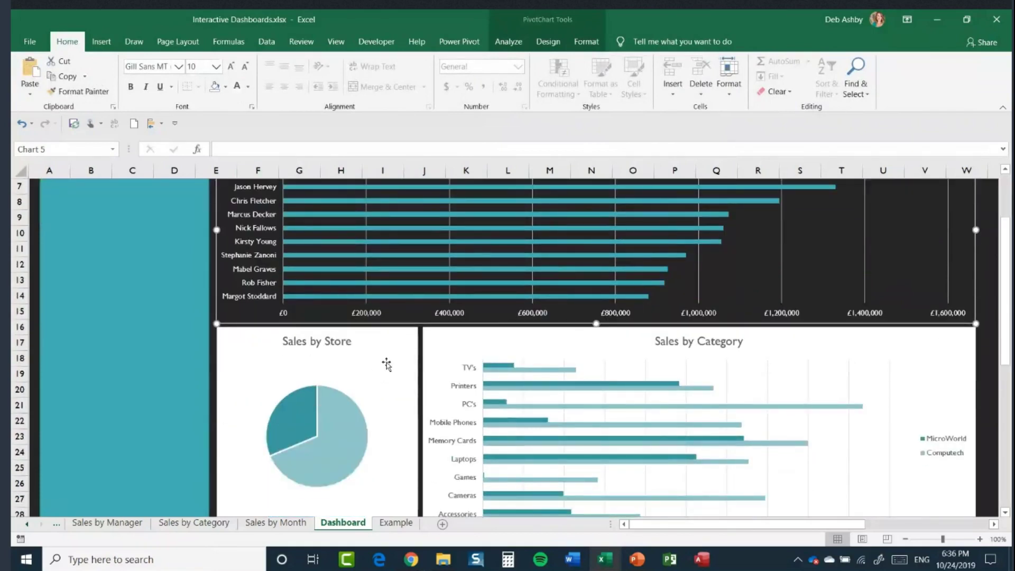
{"action": "left_click", "coordinate": [389, 357]}
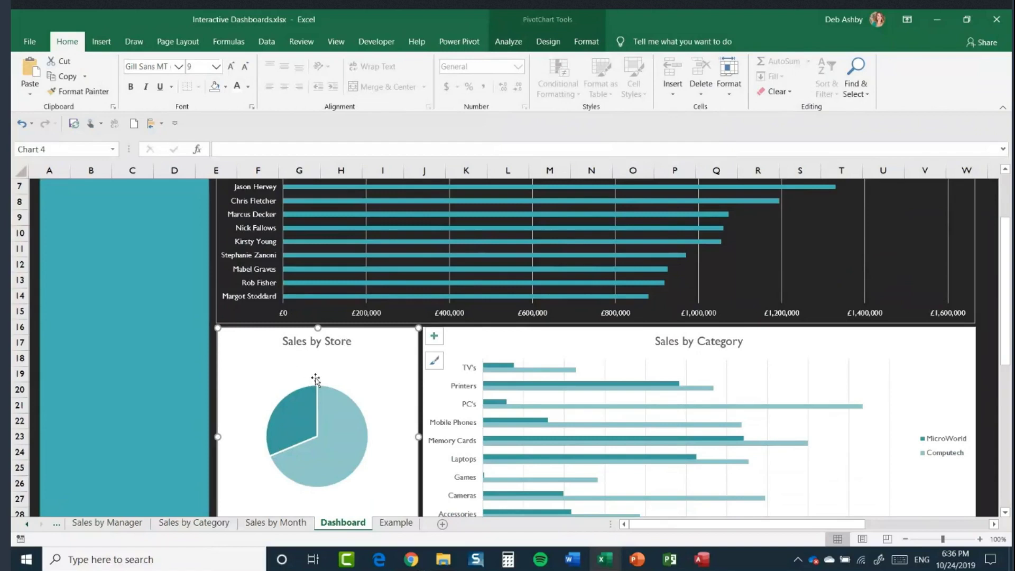
{"action": "scroll", "coordinate": [315, 379], "scroll_direction": "down", "scroll_amount": 1}
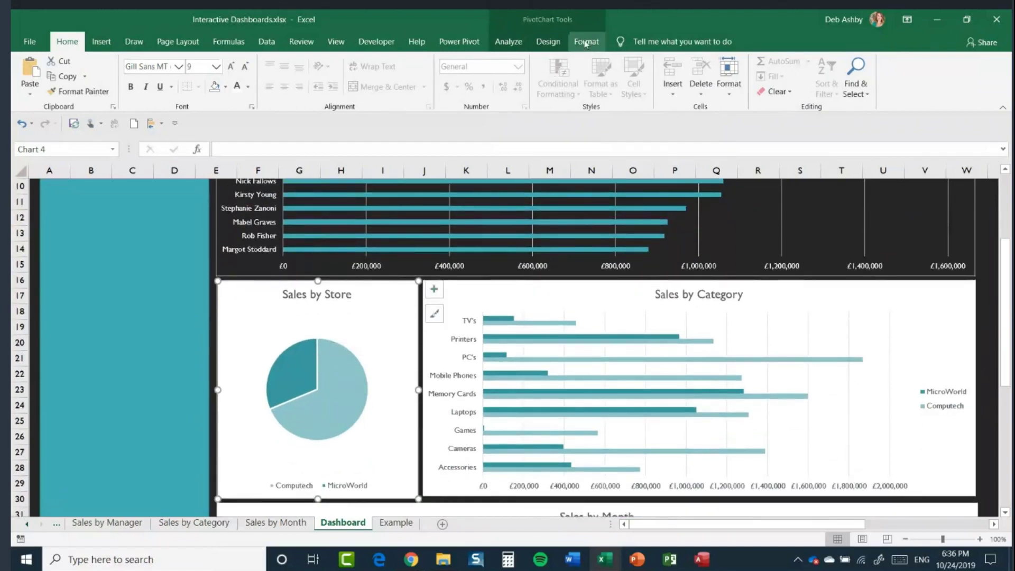
{"action": "left_click", "coordinate": [586, 42]}
{"action": "left_click", "coordinate": [518, 61]}
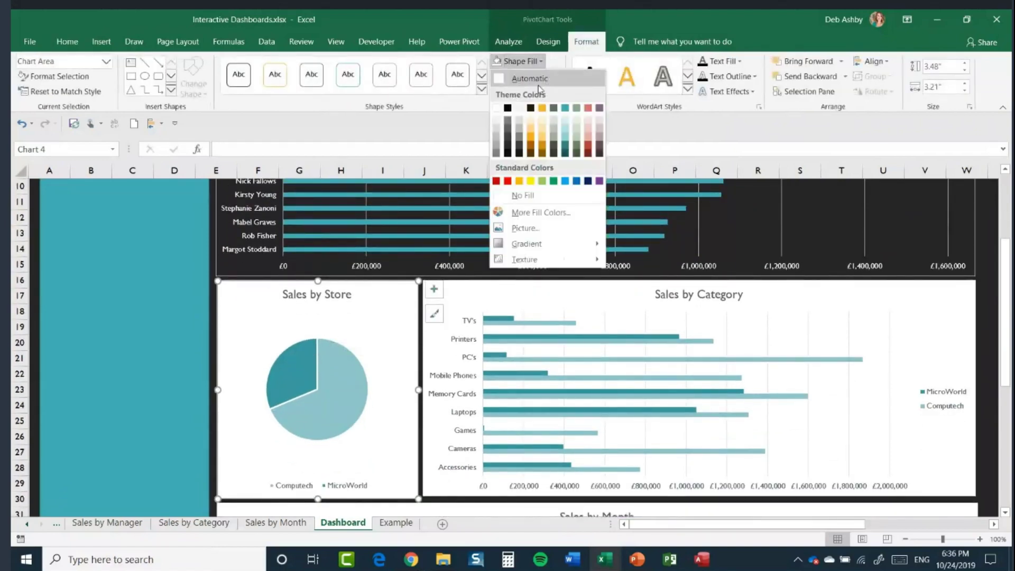
{"action": "left_click", "coordinate": [523, 195]}
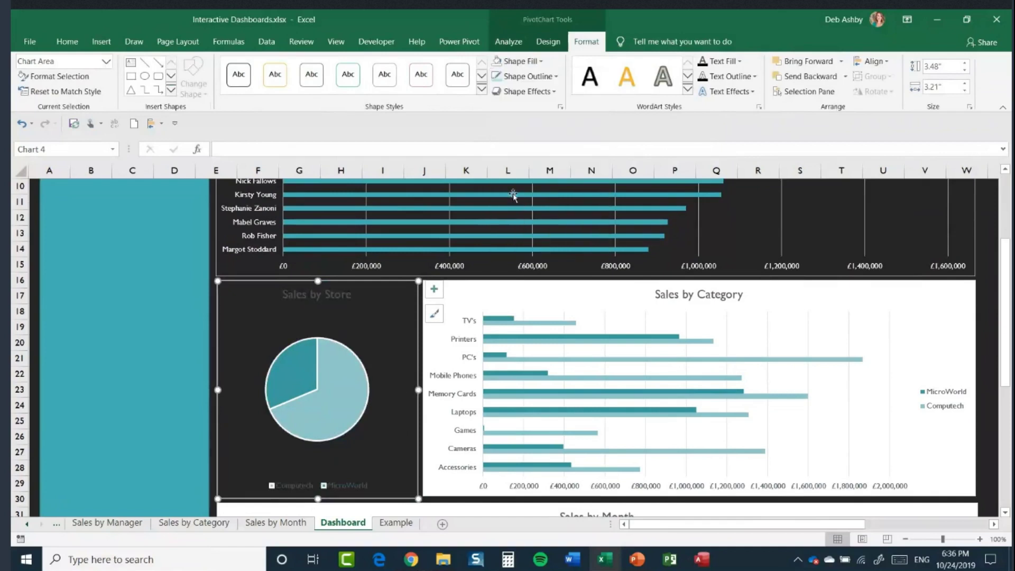
Make the Sales by Store chart's text white.
{"action": "left_click", "coordinate": [67, 41]}
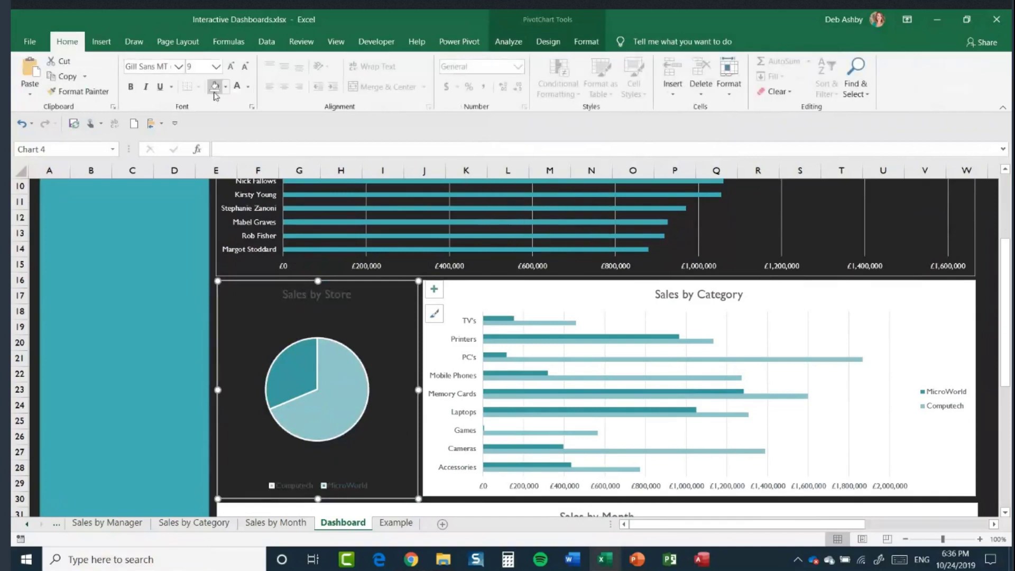
{"action": "left_click", "coordinate": [237, 86]}
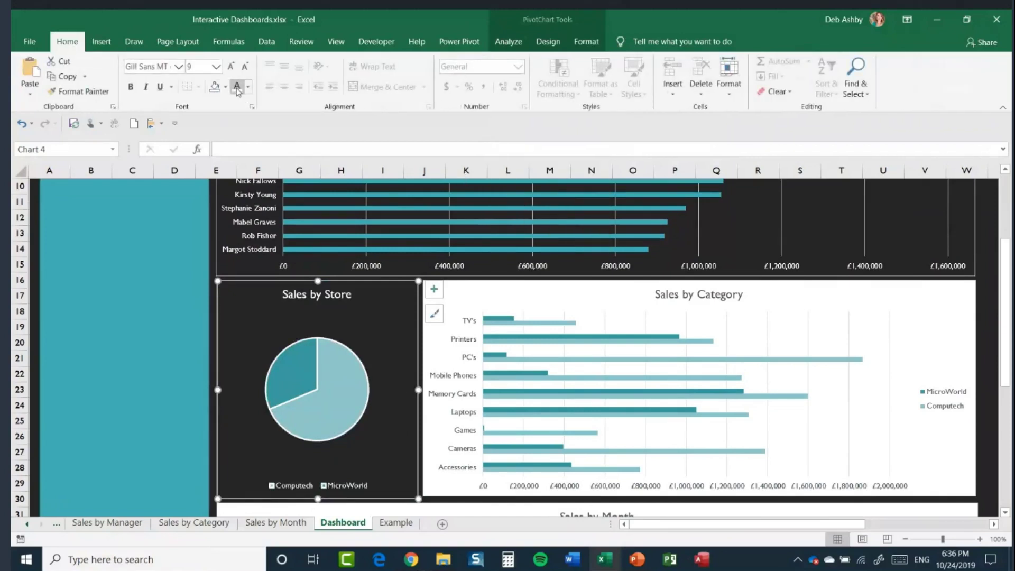
Set the Sales by Category chart's shape fill to No Fill and make its text white.
{"action": "left_click", "coordinate": [856, 297]}
{"action": "left_click", "coordinate": [586, 41]}
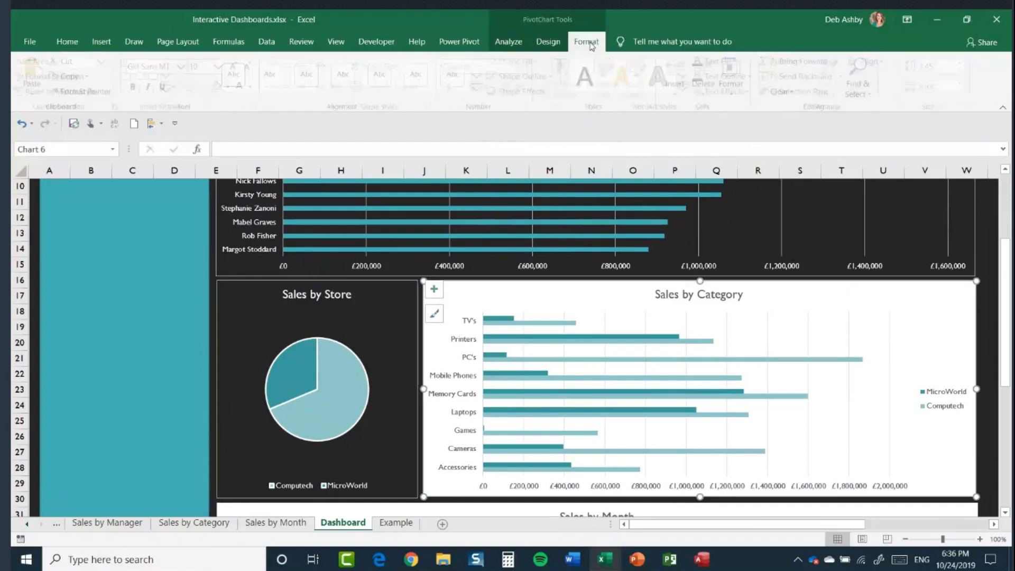
{"action": "left_click", "coordinate": [540, 64]}
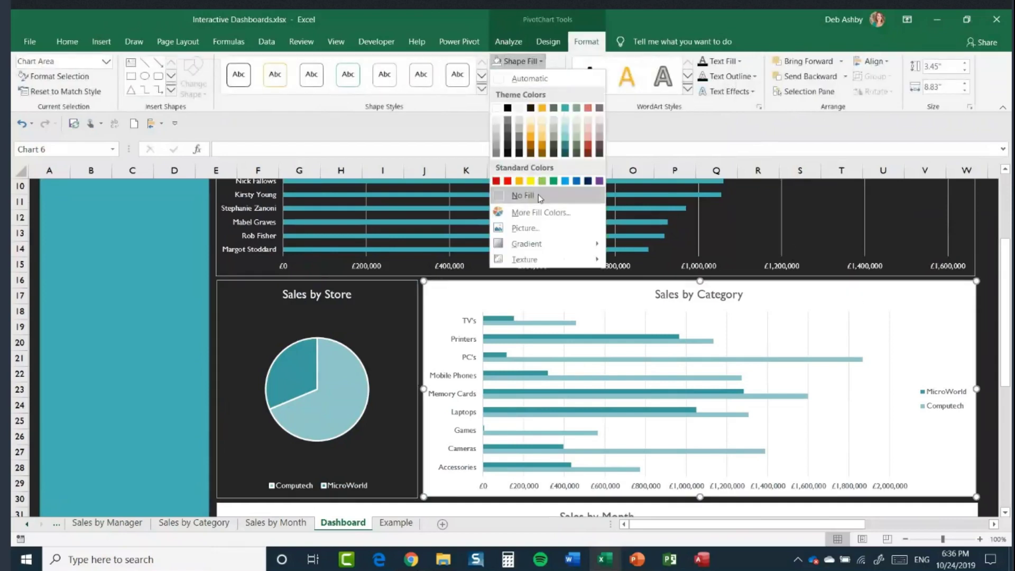
{"action": "left_click", "coordinate": [539, 194]}
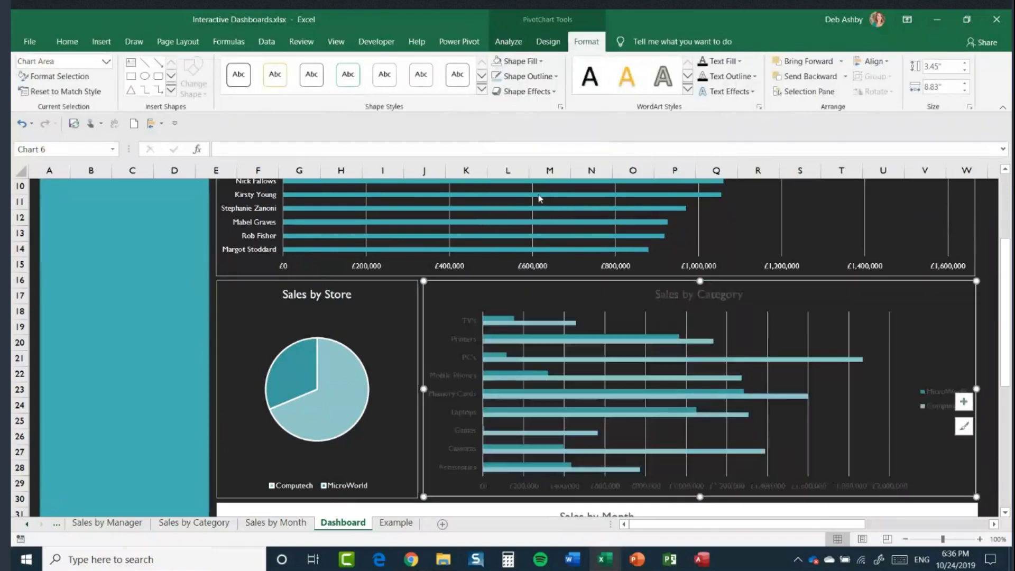
{"action": "left_click", "coordinate": [67, 41]}
{"action": "left_click", "coordinate": [241, 89]}
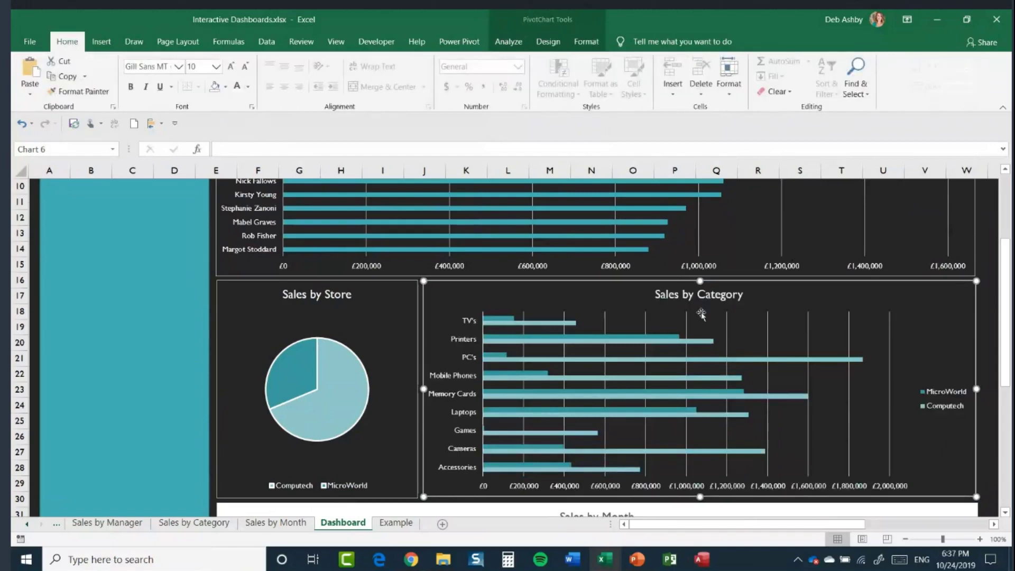
Remove the Sales by Month chart's shape fill and change its text to white.
{"action": "scroll", "coordinate": [915, 339], "scroll_direction": "down", "scroll_amount": 4}
{"action": "left_click", "coordinate": [918, 332]}
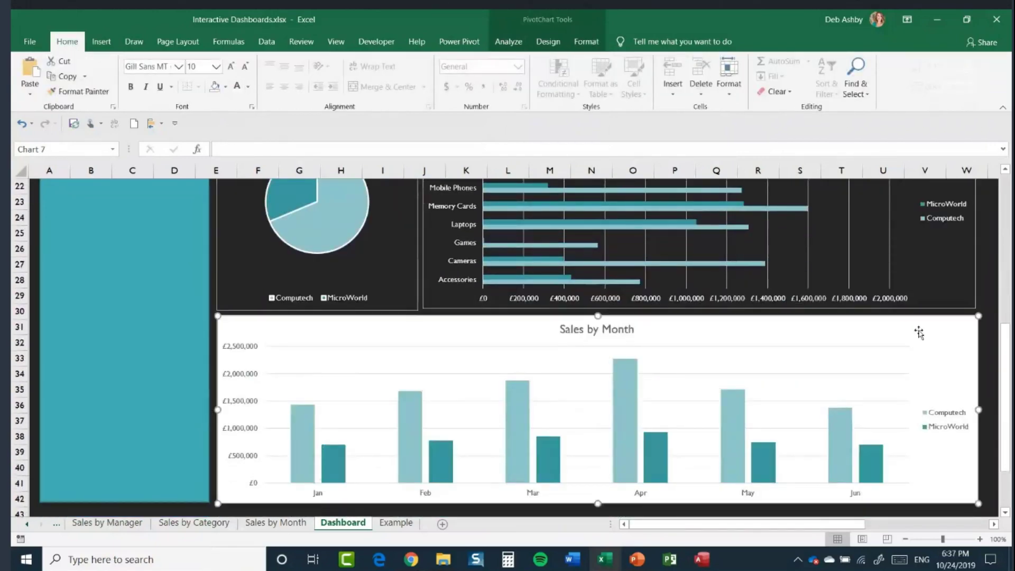
{"action": "left_click", "coordinate": [590, 48]}
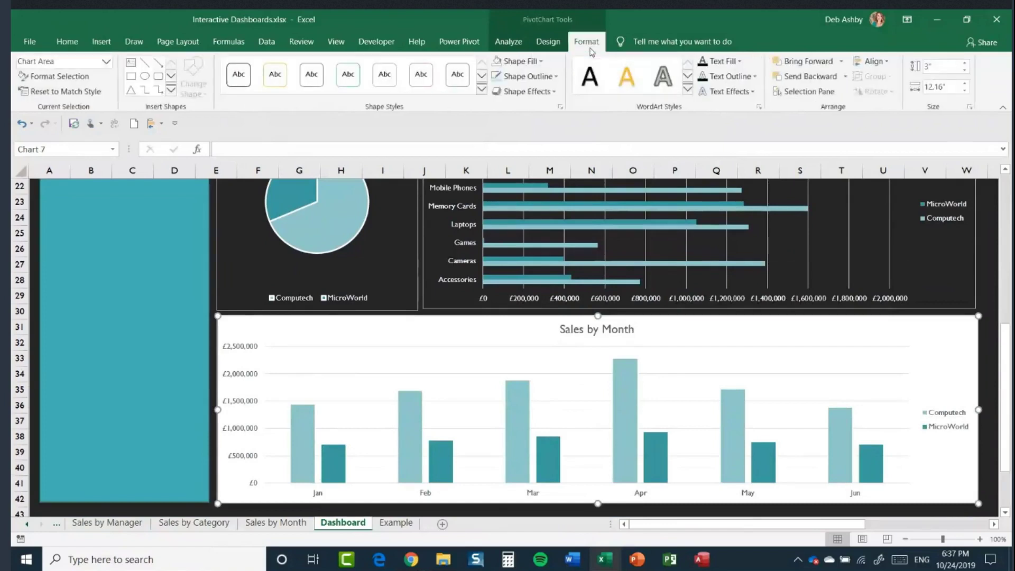
{"action": "left_click", "coordinate": [534, 61]}
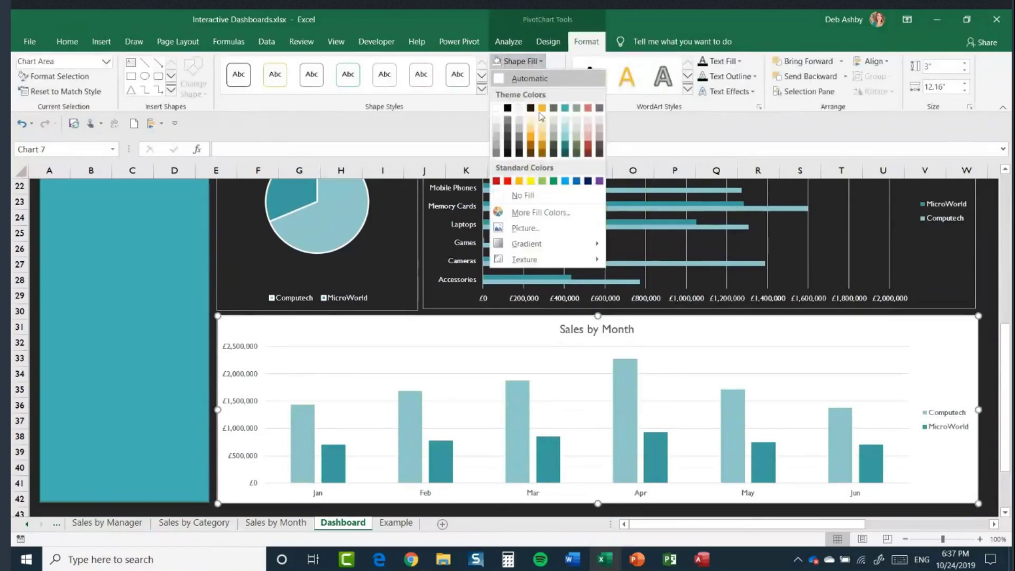
{"action": "left_click", "coordinate": [536, 196]}
{"action": "left_click", "coordinate": [67, 42]}
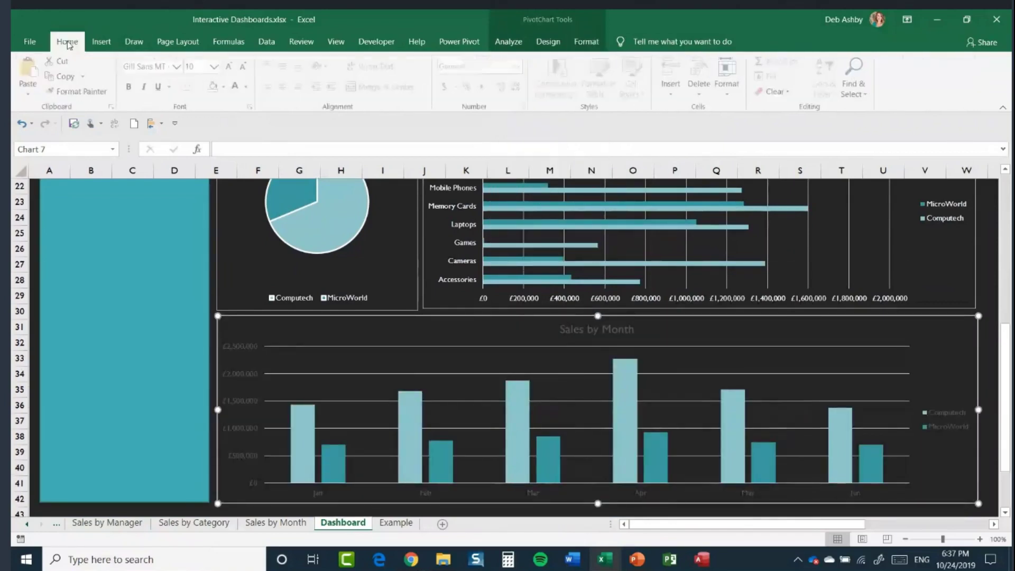
{"action": "left_click", "coordinate": [237, 86]}
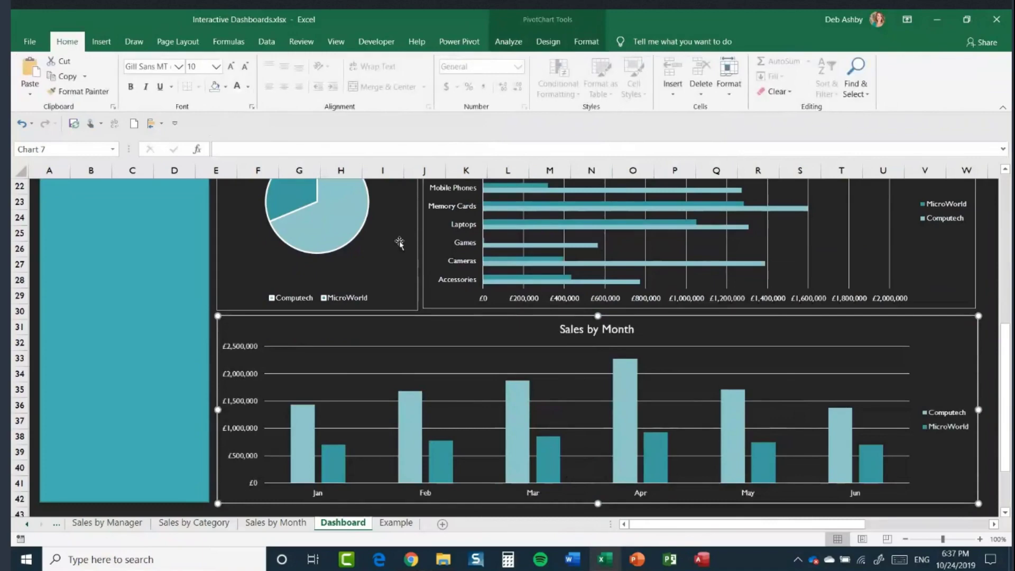
Delete the legends from the Sales by Store, Sales by Category and Sales by Month charts.
{"action": "scroll", "coordinate": [926, 388], "scroll_direction": "up", "scroll_amount": 7}
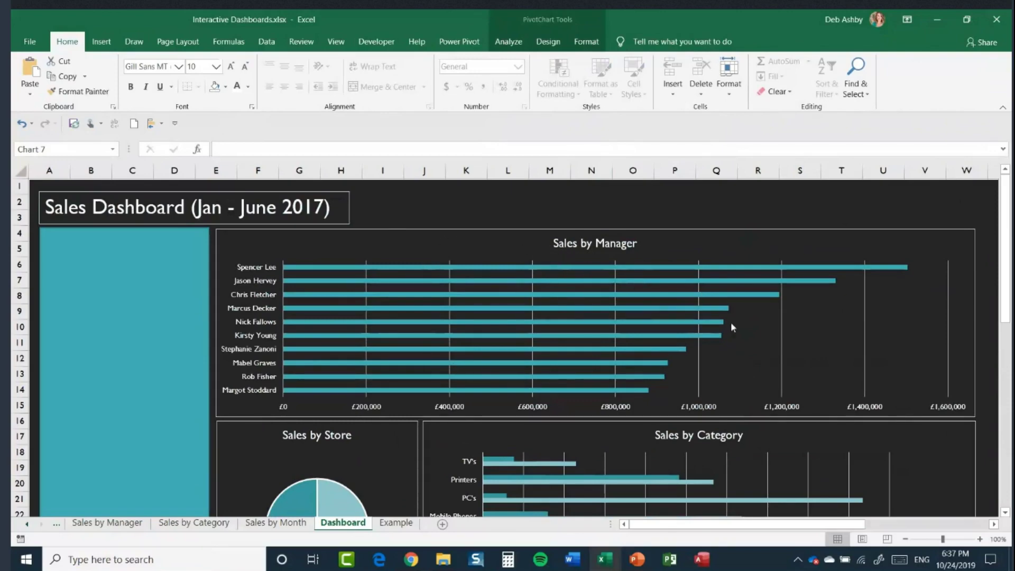
{"action": "scroll", "coordinate": [742, 292], "scroll_direction": "down", "scroll_amount": 3}
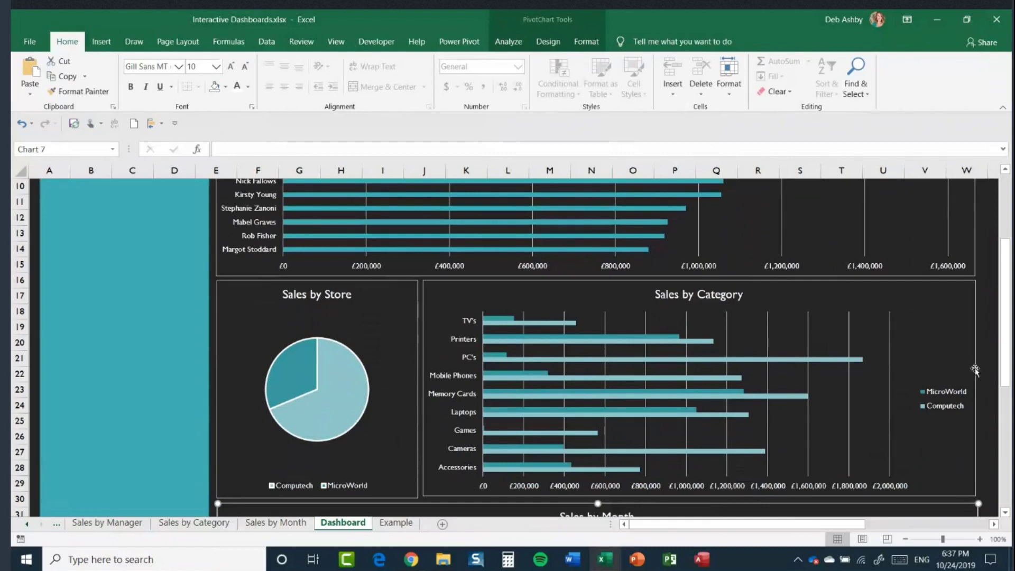
{"action": "scroll", "coordinate": [863, 352], "scroll_direction": "down", "scroll_amount": 5}
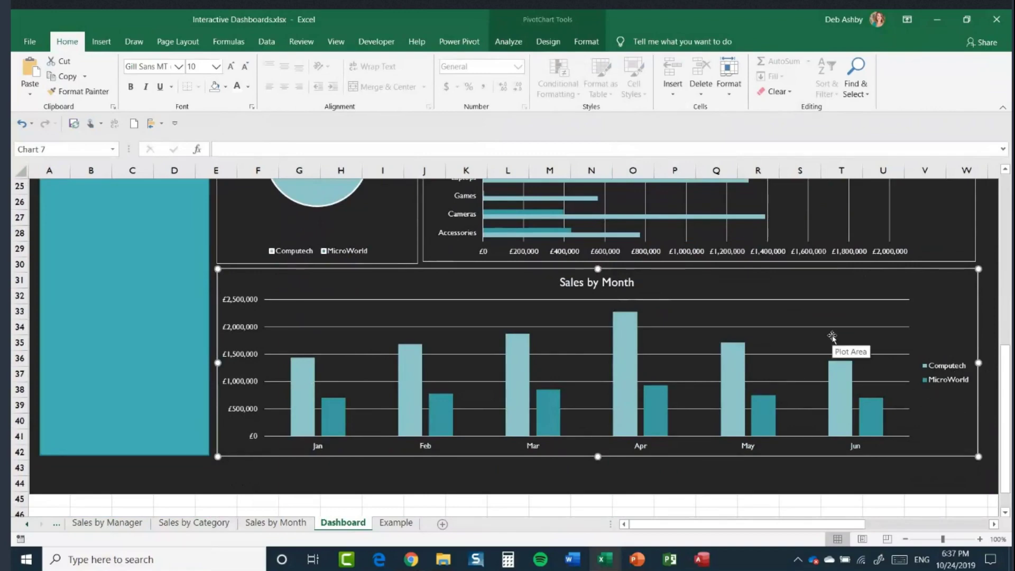
{"action": "scroll", "coordinate": [832, 336], "scroll_direction": "up", "scroll_amount": 8}
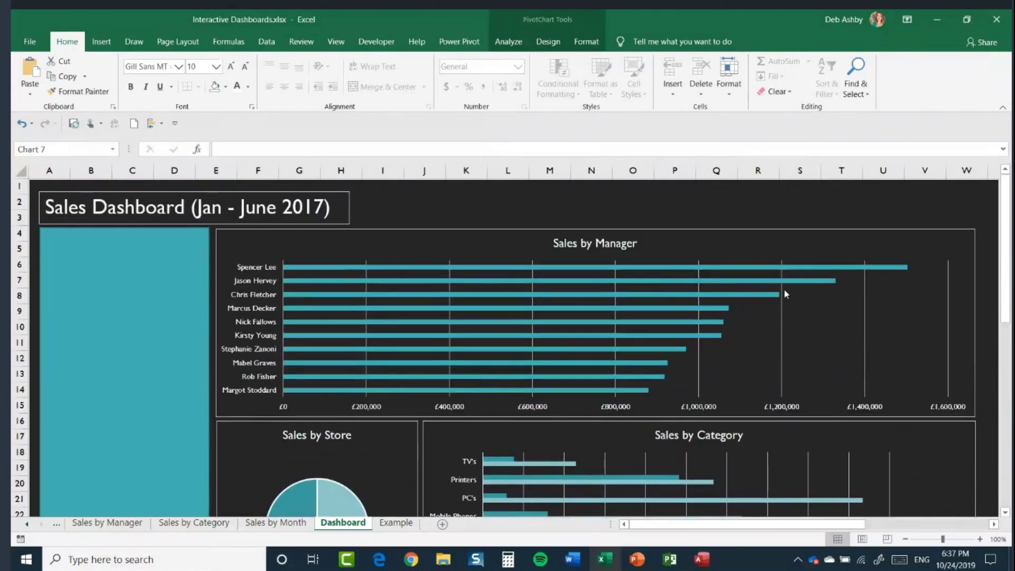
{"action": "scroll", "coordinate": [785, 291], "scroll_direction": "down", "scroll_amount": 5}
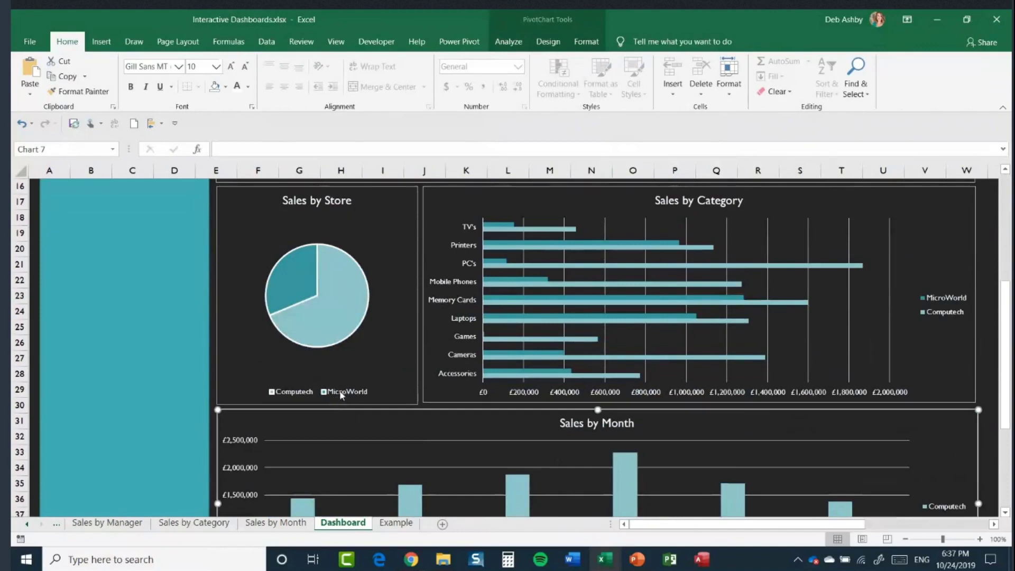
{"action": "left_click", "coordinate": [341, 394]}
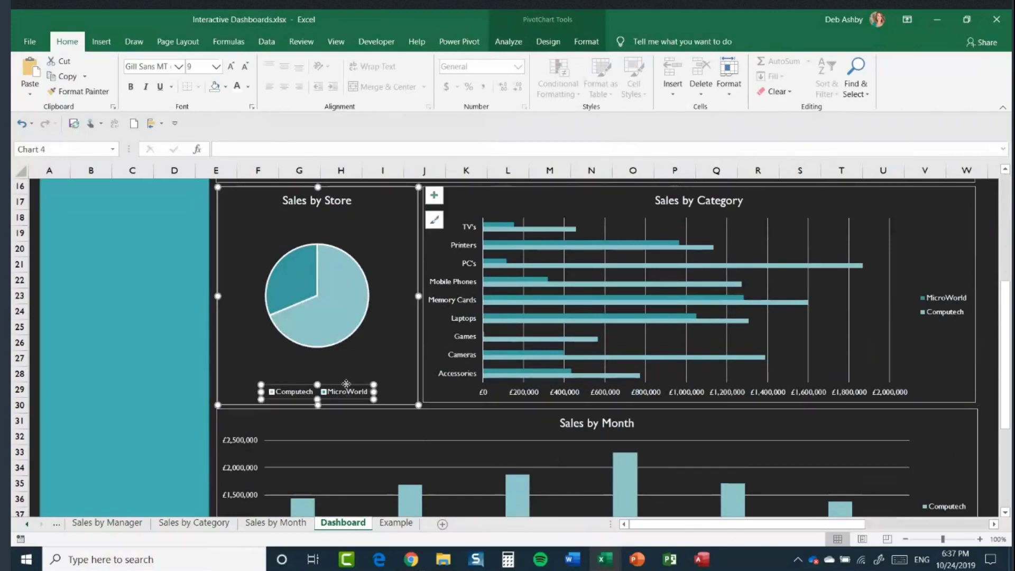
{"action": "key", "text": "Delete"}
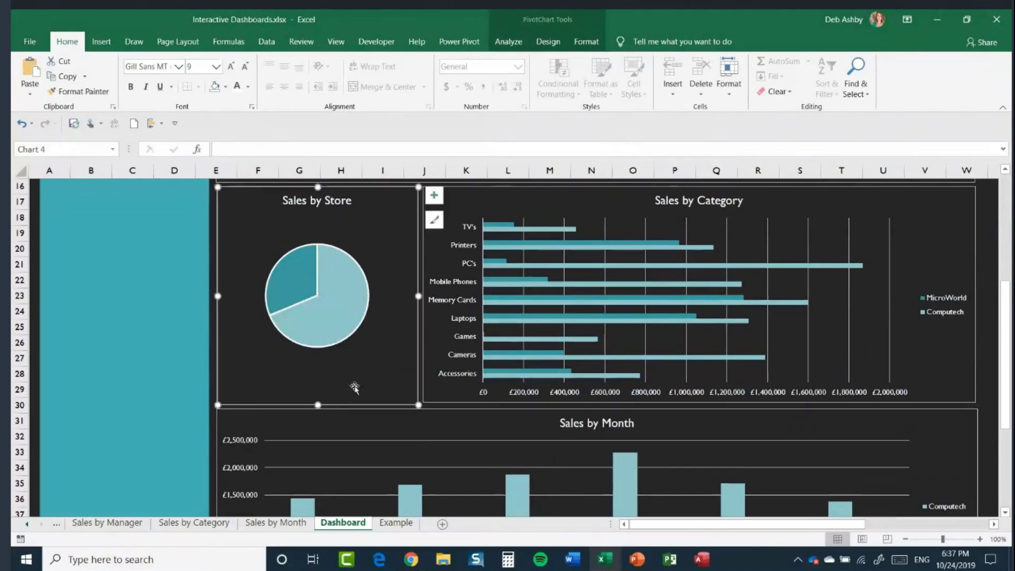
{"action": "left_click", "coordinate": [951, 302]}
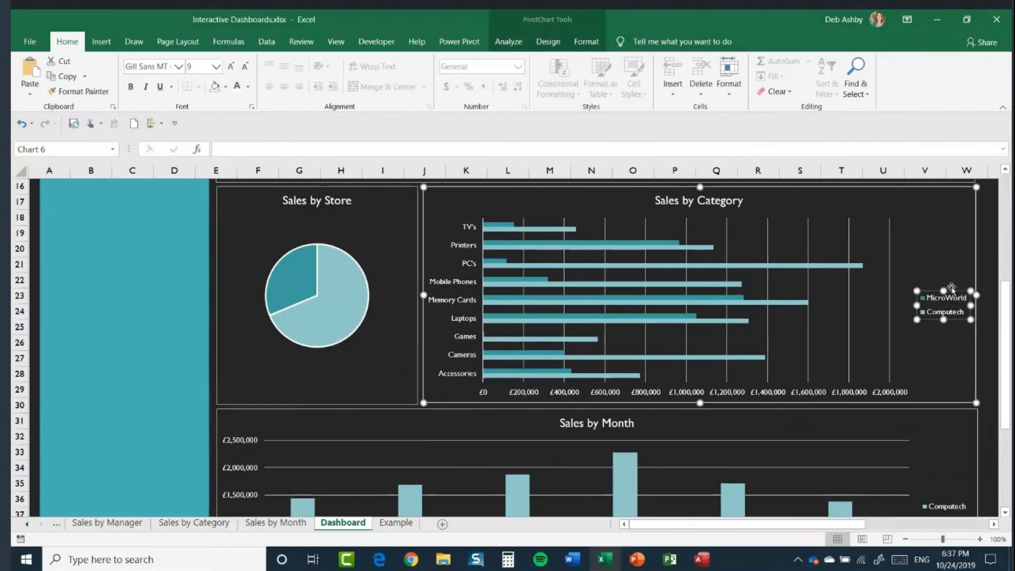
{"action": "key", "text": "Delete"}
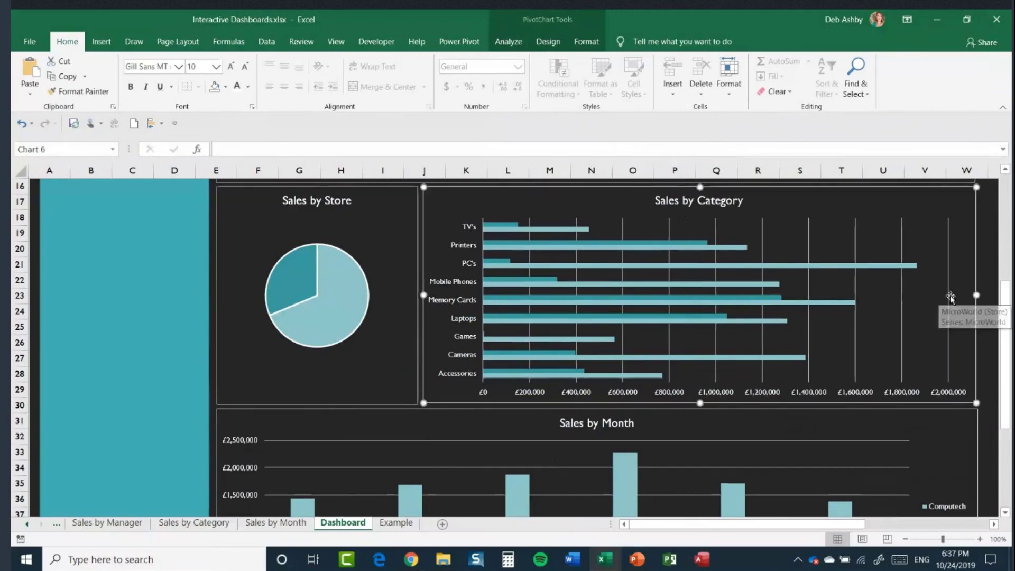
{"action": "scroll", "coordinate": [653, 322], "scroll_direction": "down", "scroll_amount": 3}
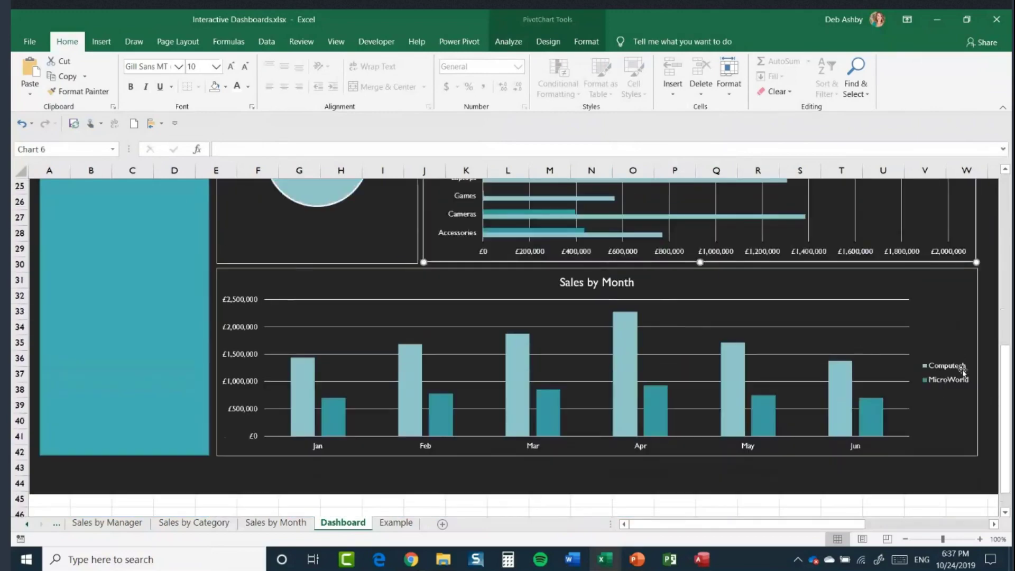
{"action": "left_click", "coordinate": [953, 372]}
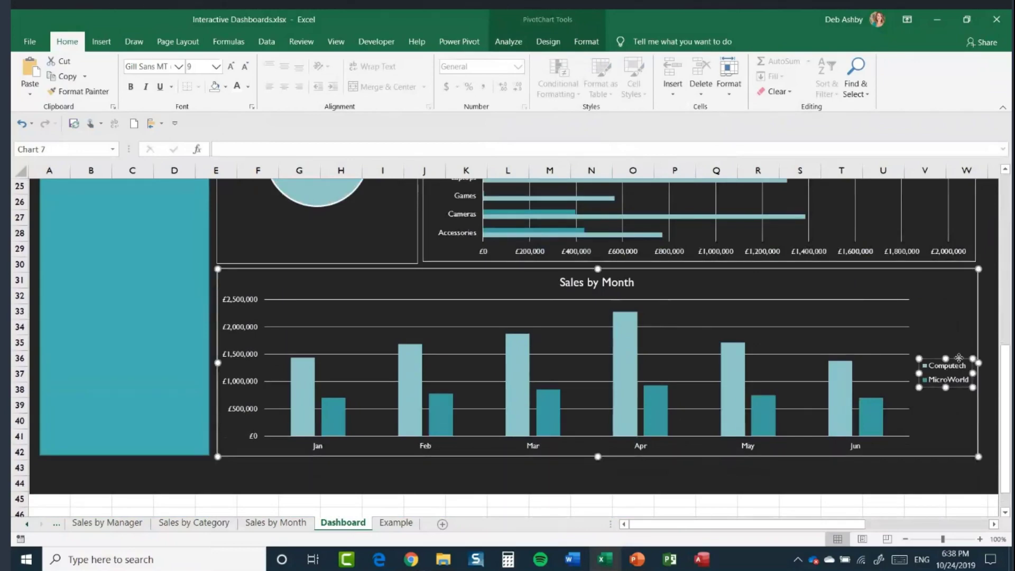
{"action": "key", "text": "Delete"}
Draw a small rectangle about 0.26" high and 1.13" wide above the Sales by Manager chart, around columns N and O.
{"action": "scroll", "coordinate": [963, 331], "scroll_direction": "up", "scroll_amount": 6}
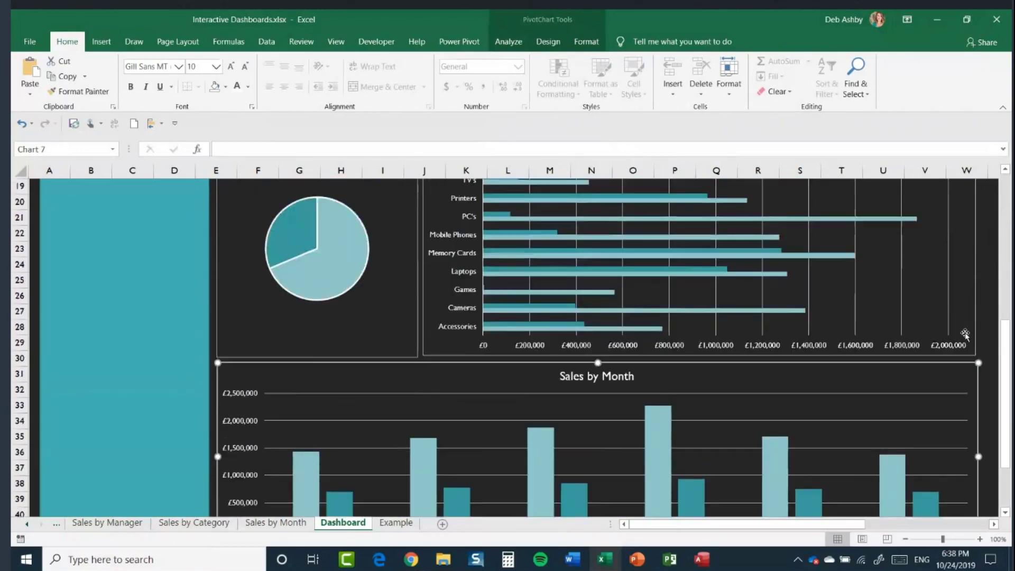
{"action": "scroll", "coordinate": [965, 335], "scroll_direction": "up", "scroll_amount": 2}
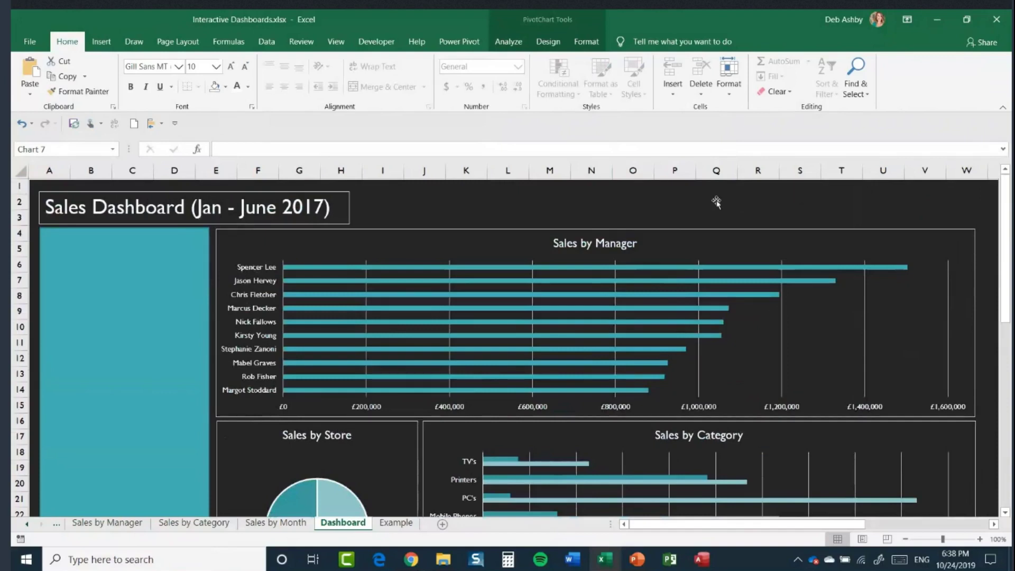
{"action": "left_click", "coordinate": [101, 41]}
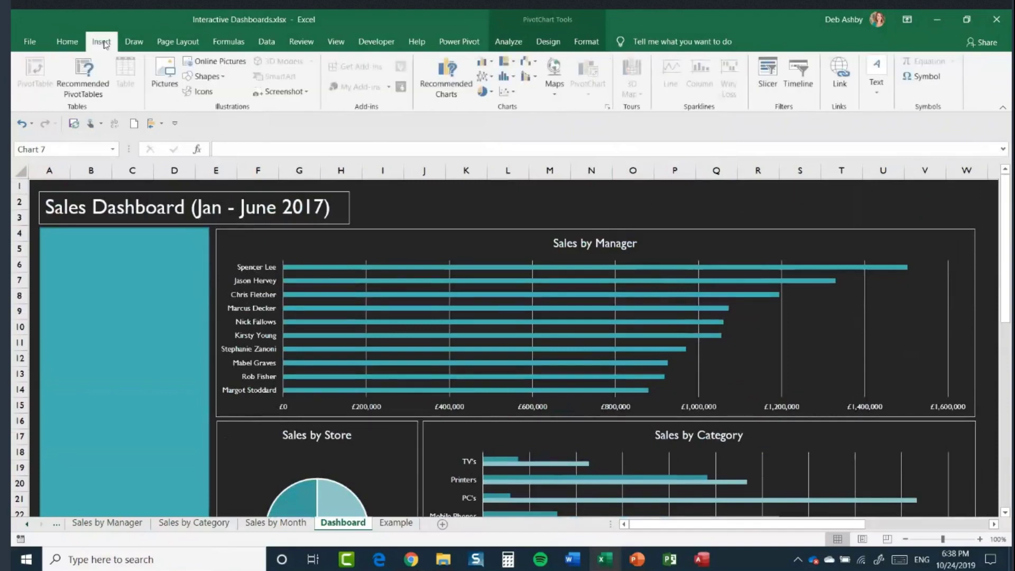
{"action": "left_click", "coordinate": [222, 78]}
{"action": "left_click", "coordinate": [232, 110]}
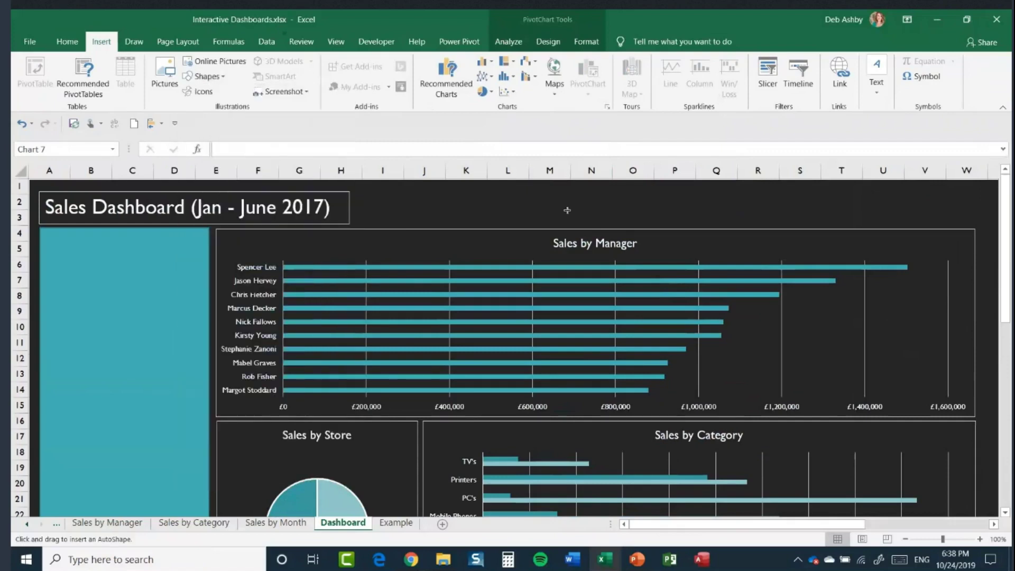
{"action": "mouse_move", "coordinate": [567, 197]}
{"action": "left_mouse_down"}
{"action": "mouse_move", "coordinate": [579, 216]}
{"action": "mouse_move", "coordinate": [637, 212]}
{"action": "left_mouse_up"}
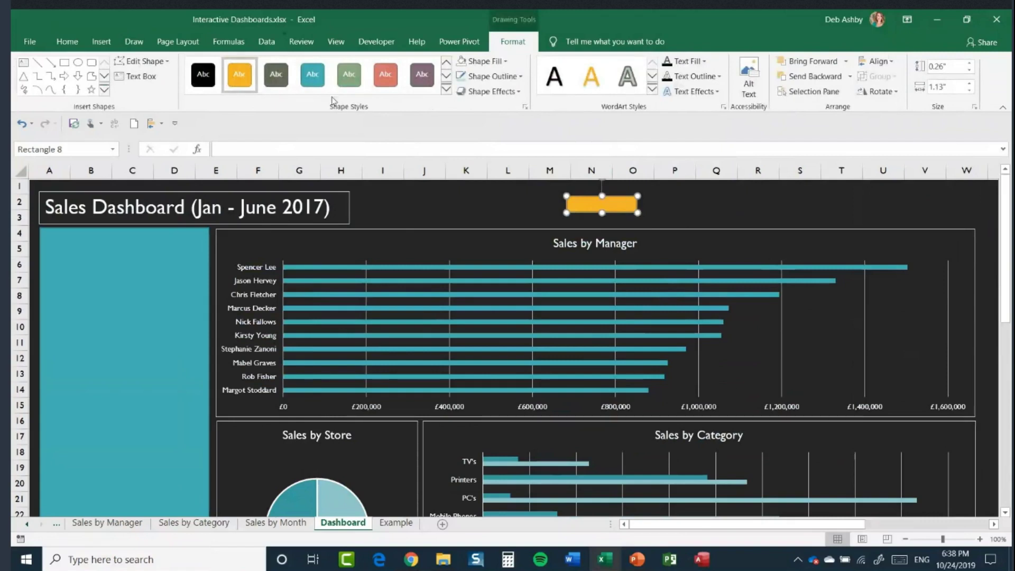
Apply the solid teal shape style to the small rectangle and set its outline to No Outline.
{"action": "left_click", "coordinate": [312, 75]}
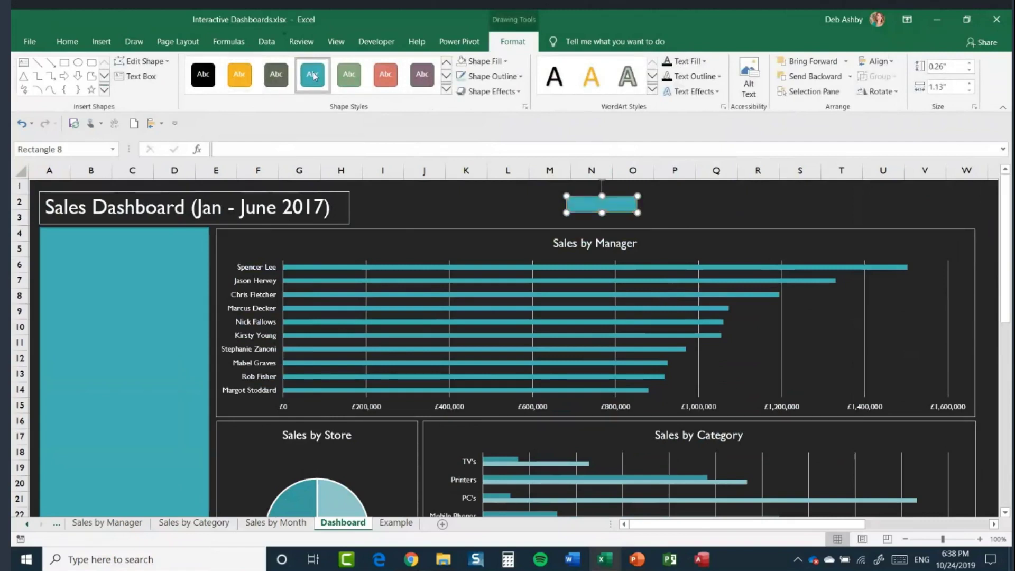
{"action": "left_click", "coordinate": [503, 78]}
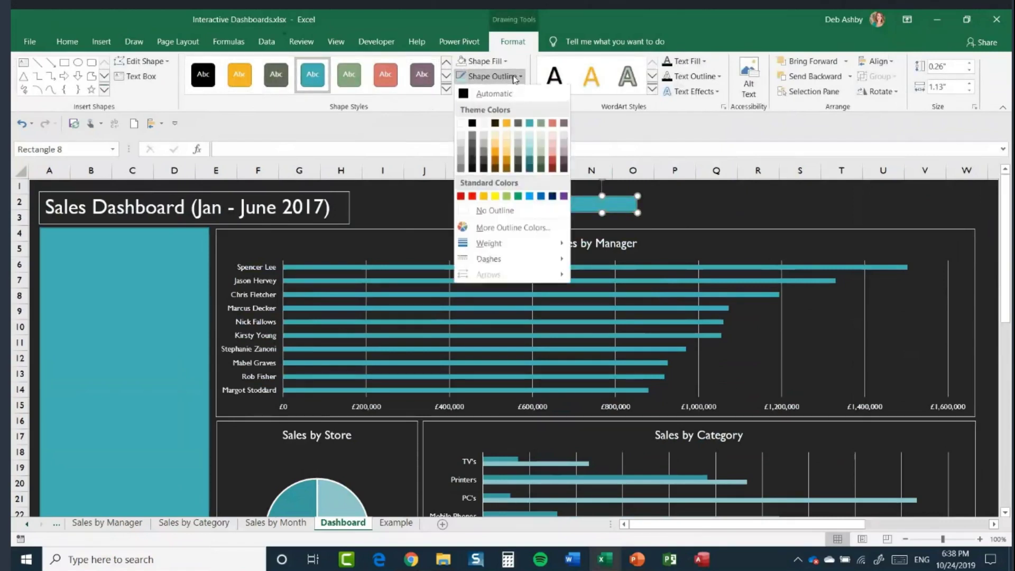
{"action": "left_click", "coordinate": [495, 211]}
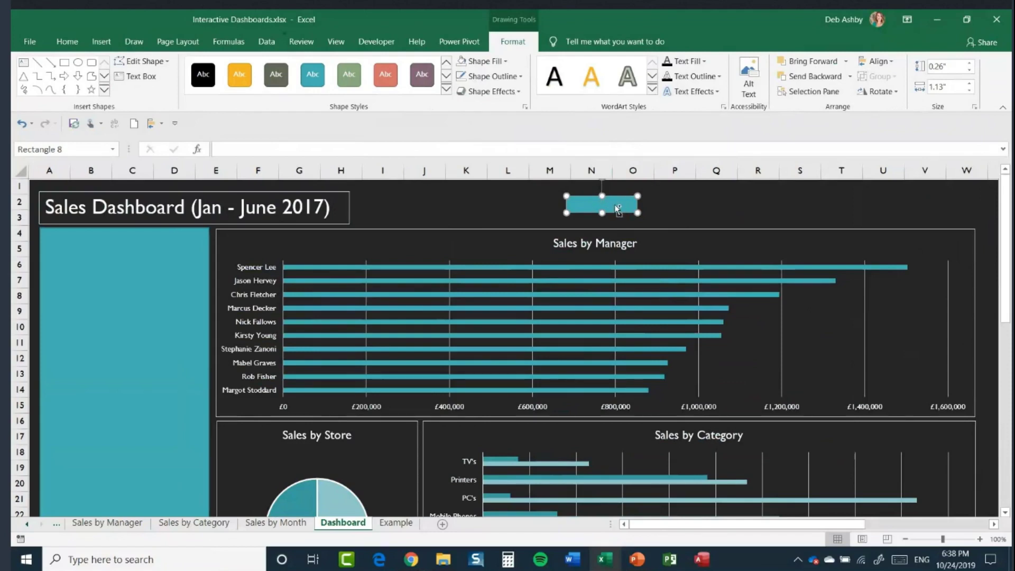
Duplicate the teal rectangle in the same row around columns R and S and fill the copy with a light teal tint.
{"action": "left_click_drag", "start_coordinate": [623, 207], "coordinate": [801, 206]}
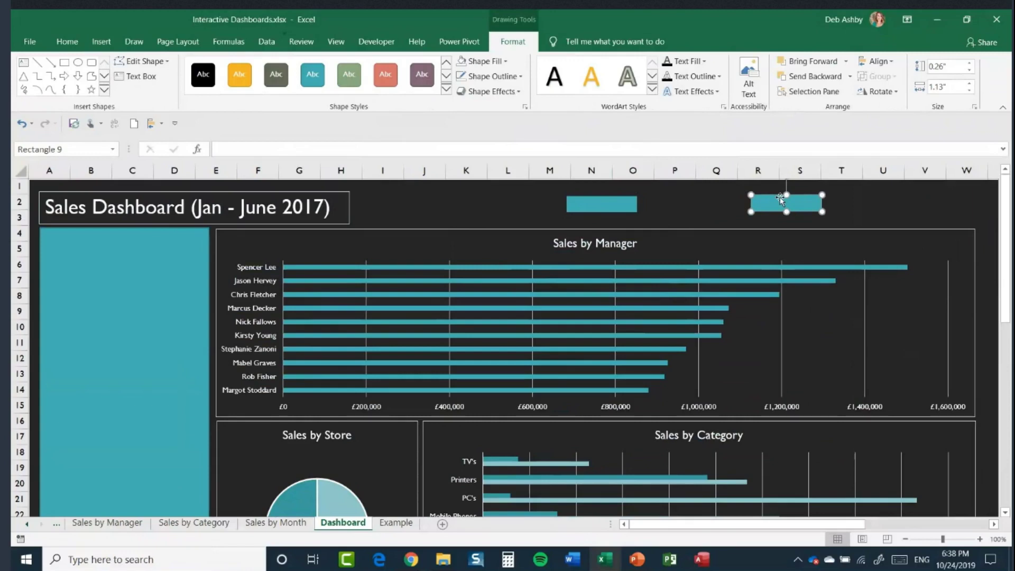
{"action": "left_click", "coordinate": [505, 62]}
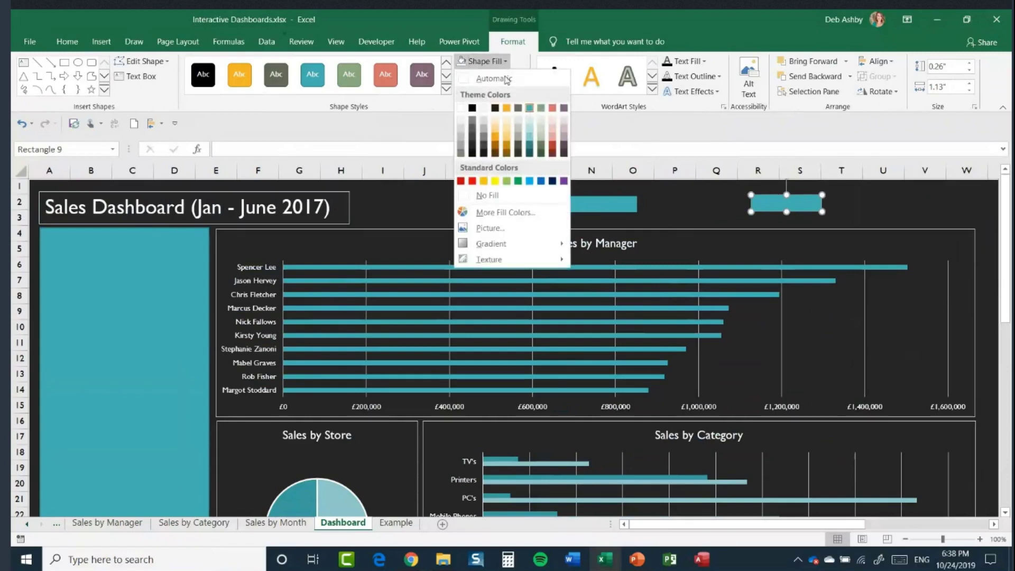
{"action": "left_click", "coordinate": [532, 134]}
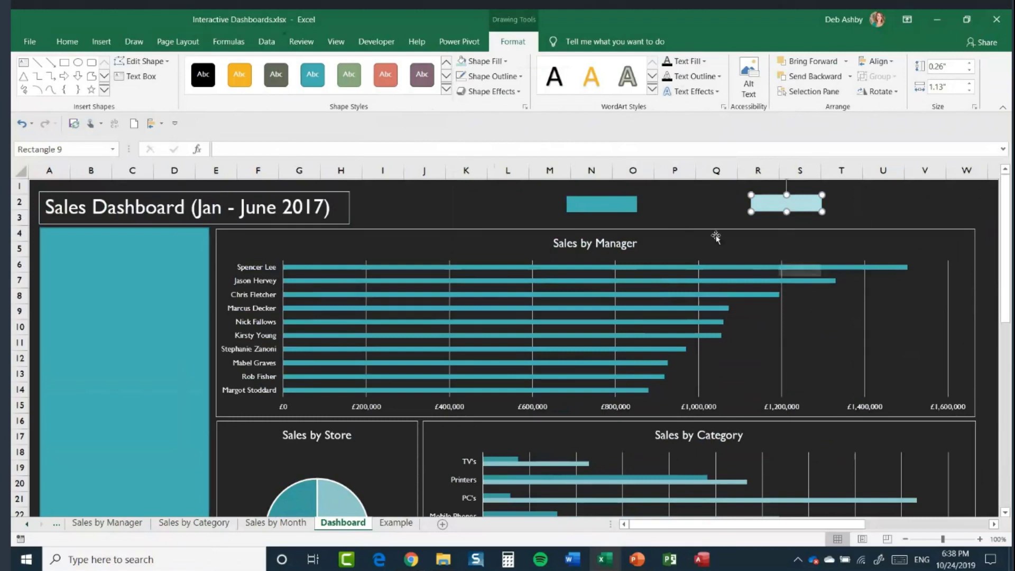
Insert a text box about 1.18" wide just after the teal key rectangle, around columns P and Q, and label it Computech.
{"action": "left_click", "coordinate": [702, 221]}
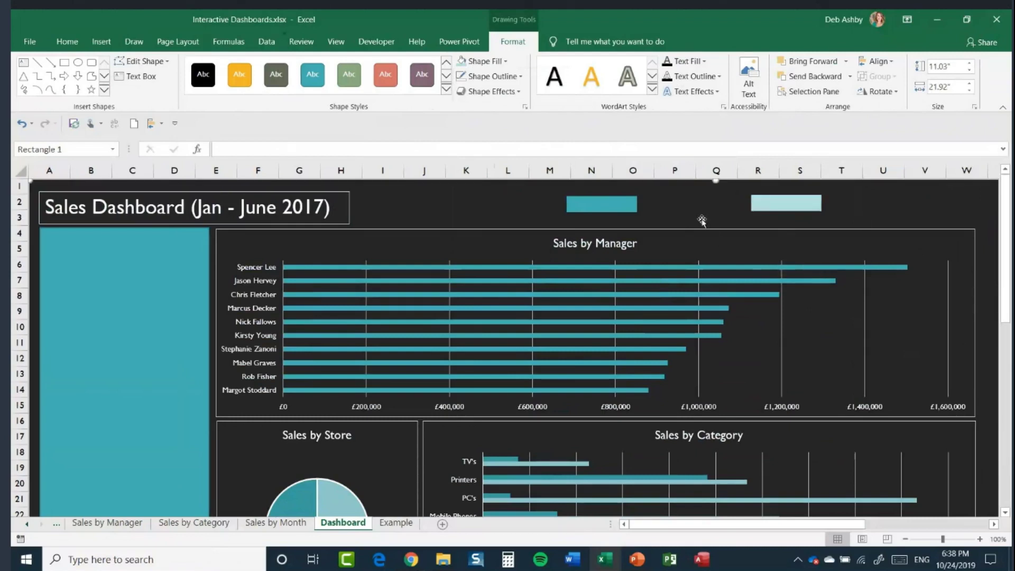
{"action": "left_click", "coordinate": [98, 42]}
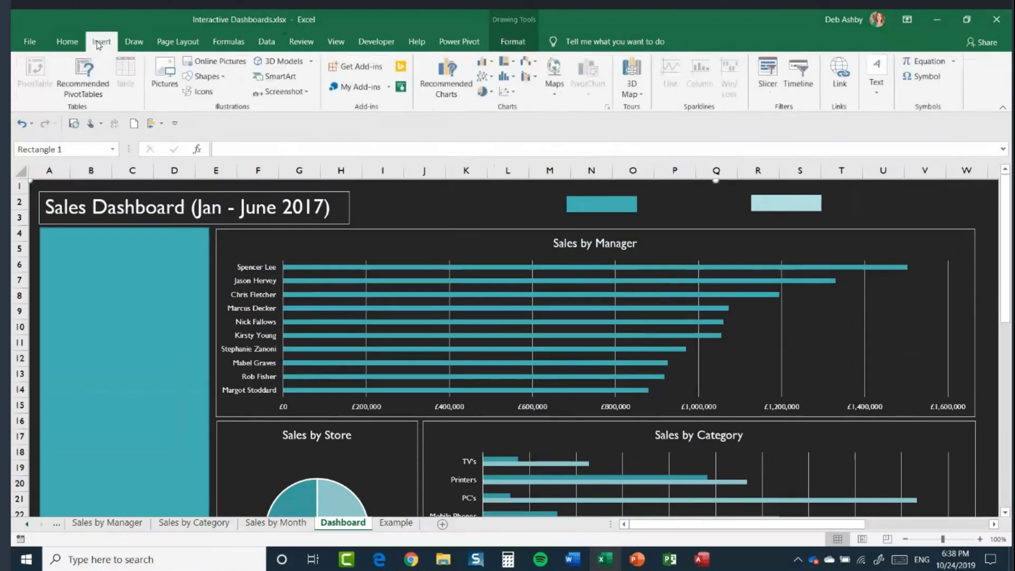
{"action": "left_click", "coordinate": [878, 95]}
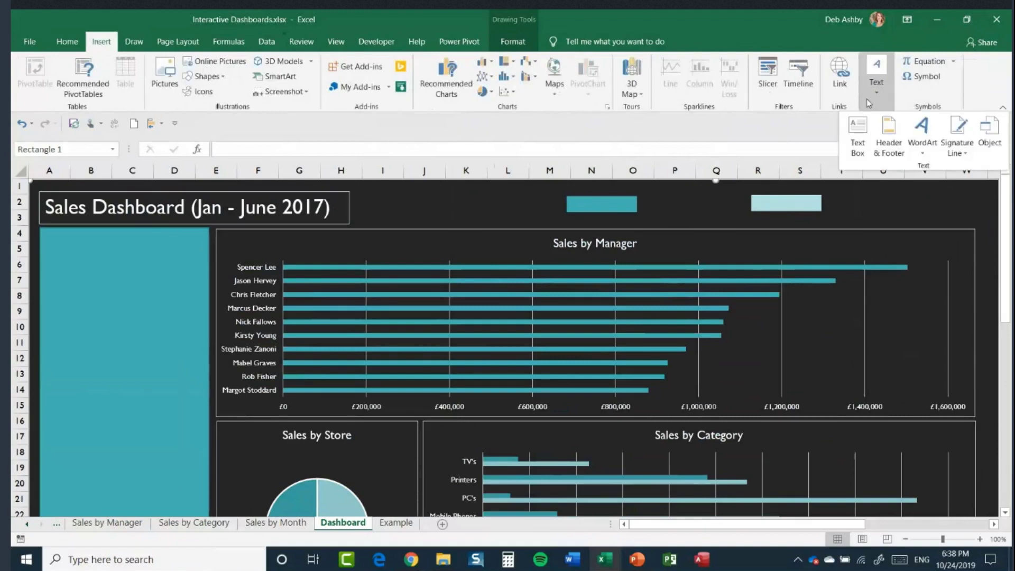
{"action": "left_click", "coordinate": [861, 134]}
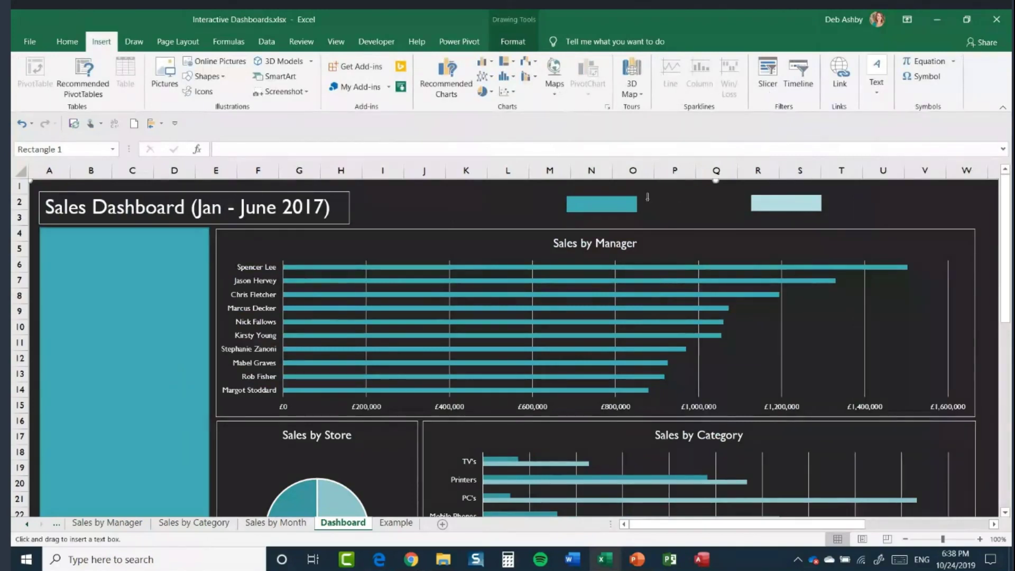
{"action": "left_click_drag", "start_coordinate": [647, 197], "coordinate": [722, 212]}
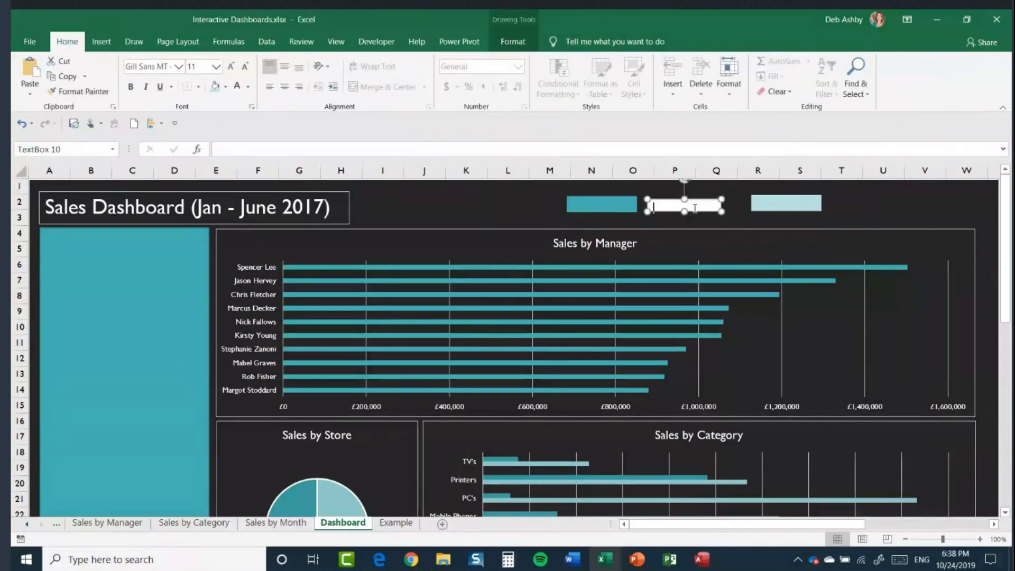
{"action": "type", "text": "Micr"}
{"action": "key", "text": "BackSpace"}
{"action": "key", "text": "BackSpace"}
{"action": "key", "text": "BackSpace"}
{"action": "type", "text": "Computech"}
{"action": "left_click", "coordinate": [705, 215]}
{"action": "left_click", "coordinate": [709, 208]}
Duplicate the Computech text box beside the light teal rectangle, change its text to MicroWorld and make it about 0.28" high.
{"action": "key", "text": "ctrl+d"}
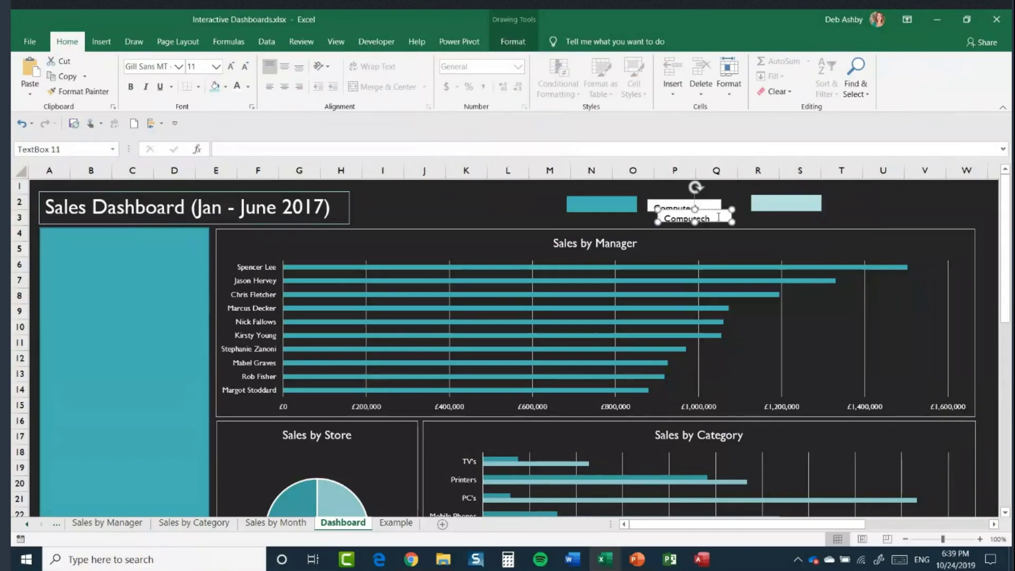
{"action": "left_click_drag", "start_coordinate": [713, 210], "coordinate": [836, 205]}
{"action": "type", "text": "Mic"}
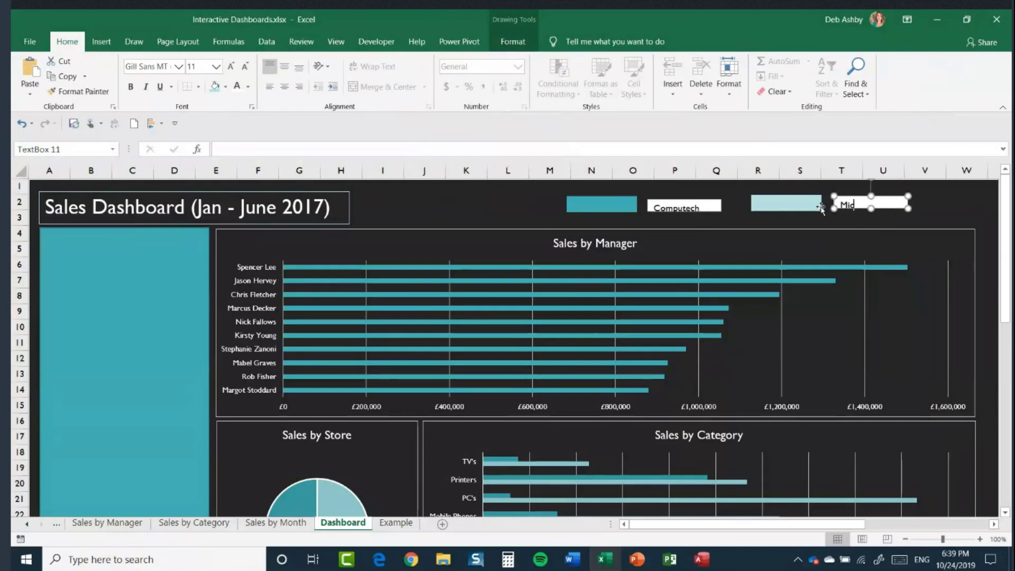
{"action": "type", "text": "roWorld"}
{"action": "left_click", "coordinate": [876, 214]}
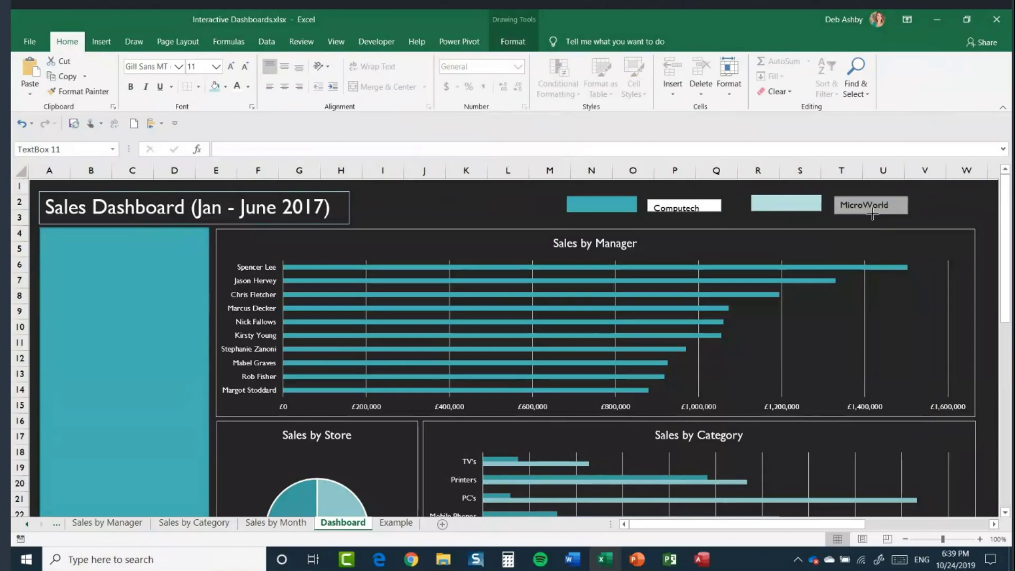
Make the Computech text box about 0.25" high and format it with No Fill and white text.
{"action": "left_click", "coordinate": [686, 211]}
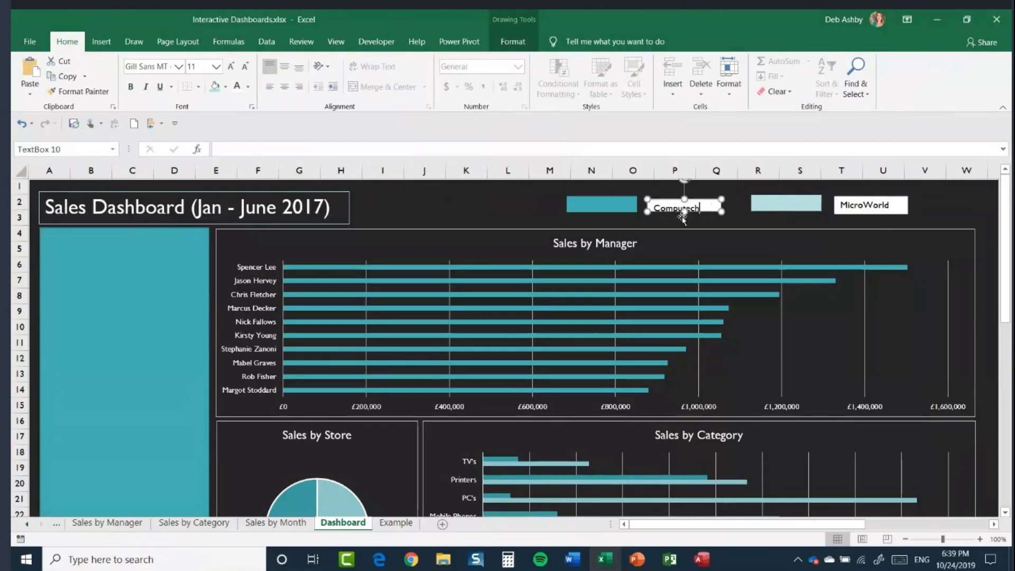
{"action": "left_click_drag", "start_coordinate": [686, 212], "coordinate": [686, 216]}
{"action": "left_click", "coordinate": [518, 43]}
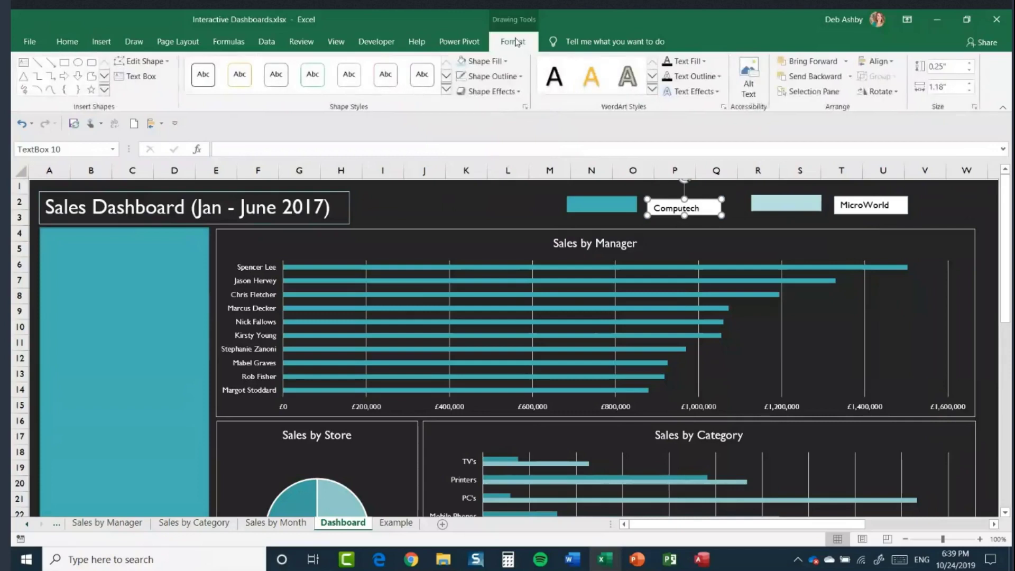
{"action": "left_click", "coordinate": [503, 62]}
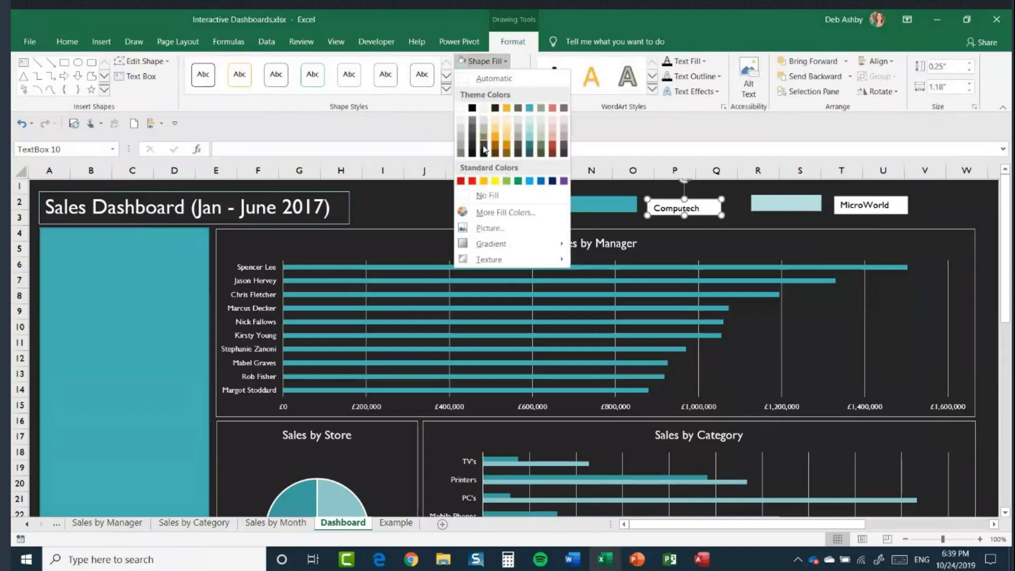
{"action": "left_click", "coordinate": [479, 196]}
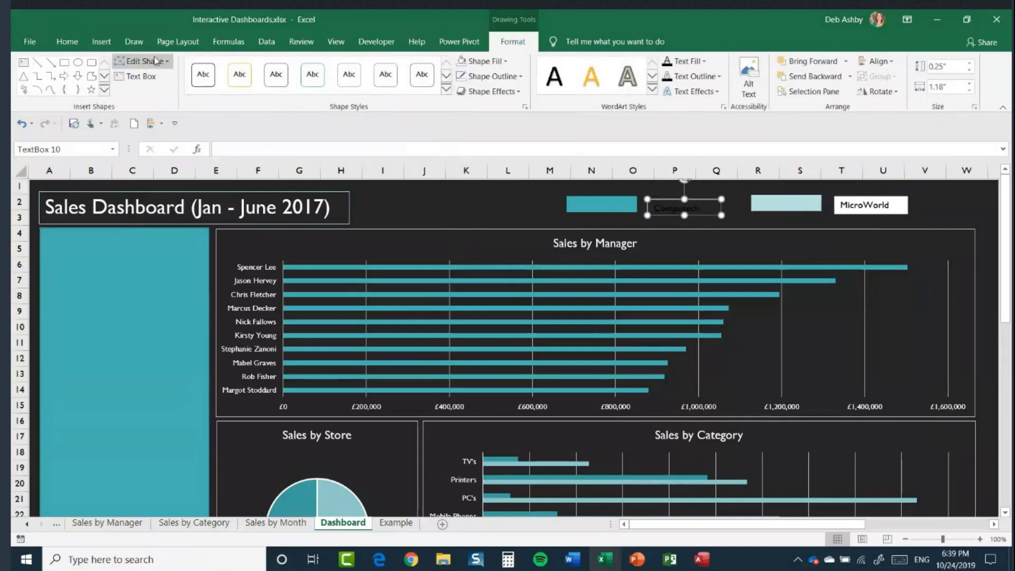
{"action": "left_click", "coordinate": [67, 41]}
{"action": "left_click", "coordinate": [237, 86]}
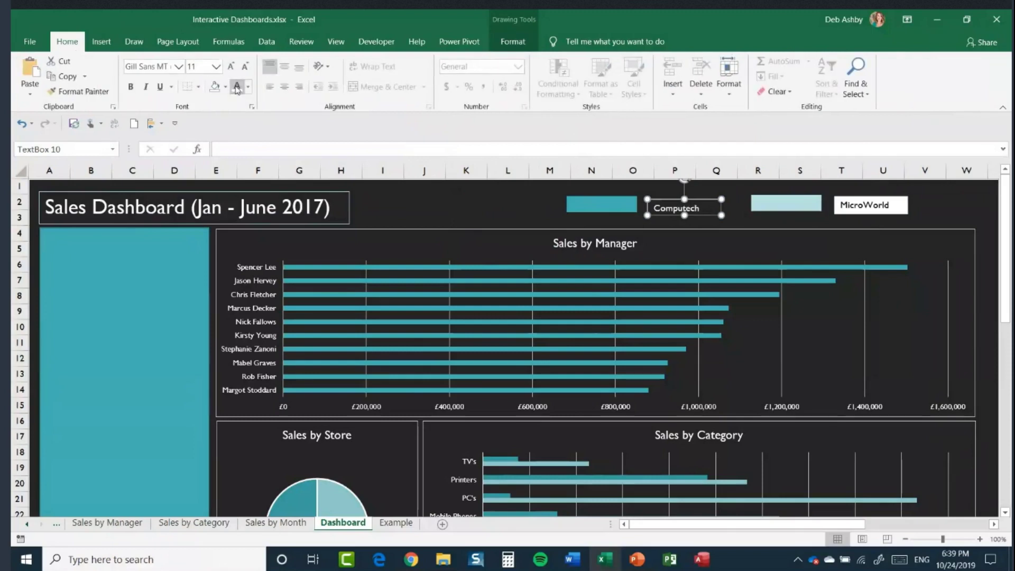
Set the MicroWorld text box to No Fill and its text to white.
{"action": "left_click", "coordinate": [903, 208]}
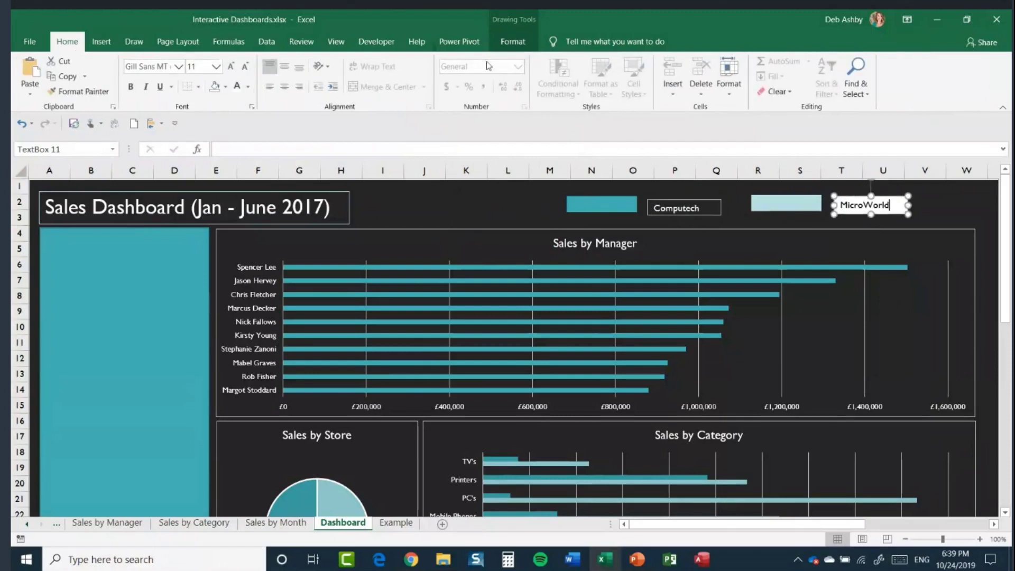
{"action": "left_click", "coordinate": [512, 42]}
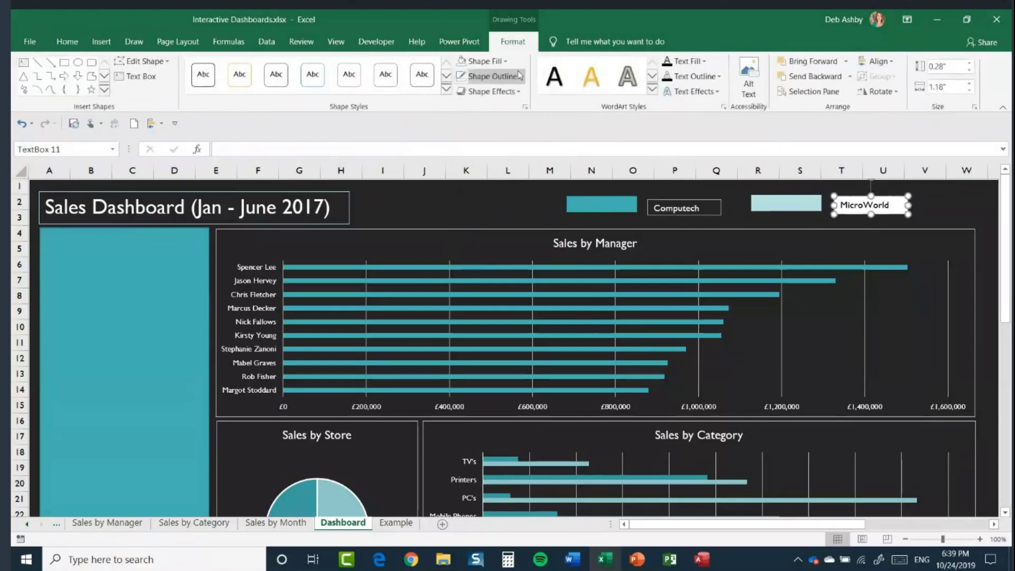
{"action": "left_click", "coordinate": [519, 75]}
{"action": "left_click", "coordinate": [474, 197]}
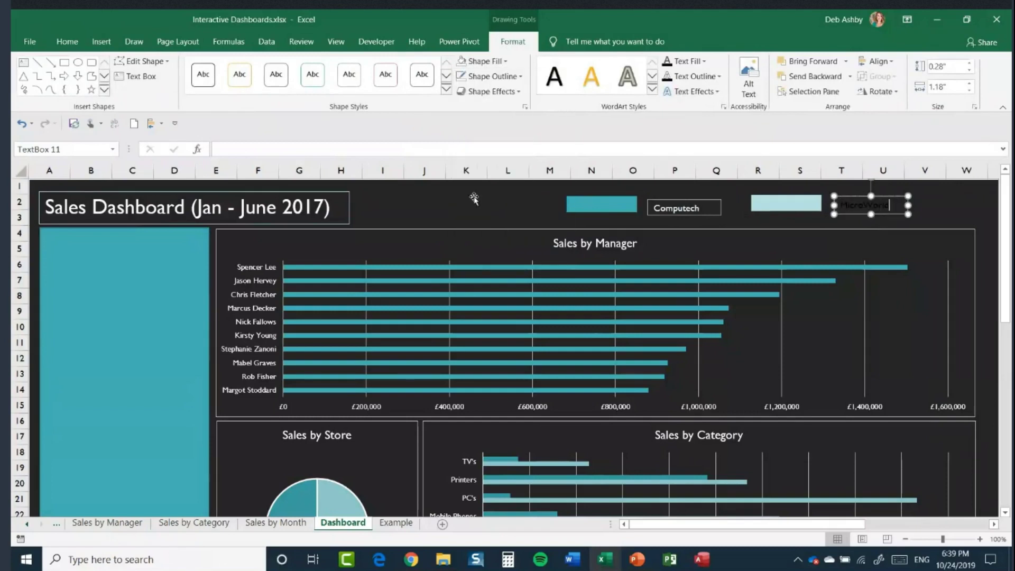
{"action": "left_click", "coordinate": [68, 41]}
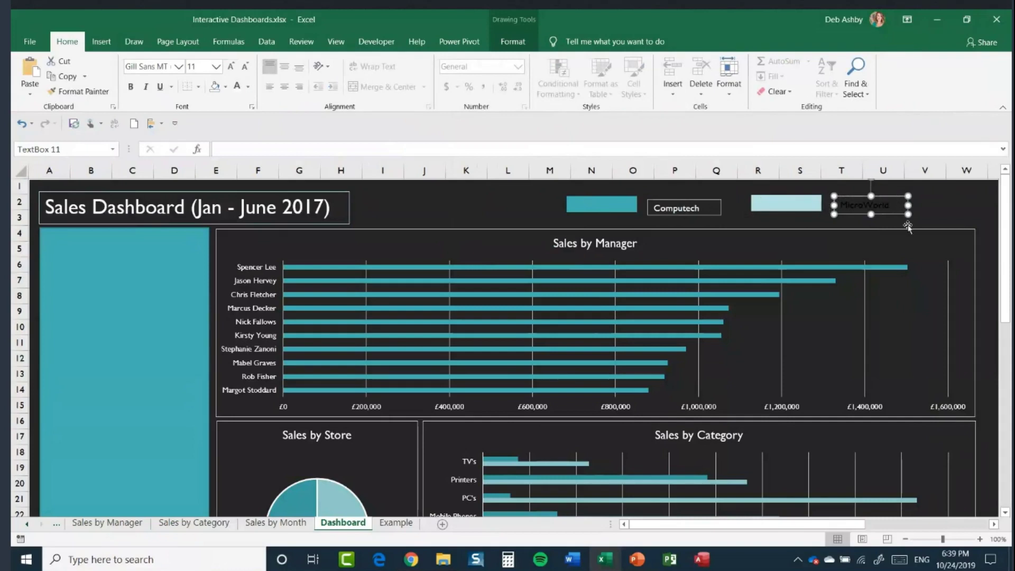
{"action": "double_click", "coordinate": [895, 206]}
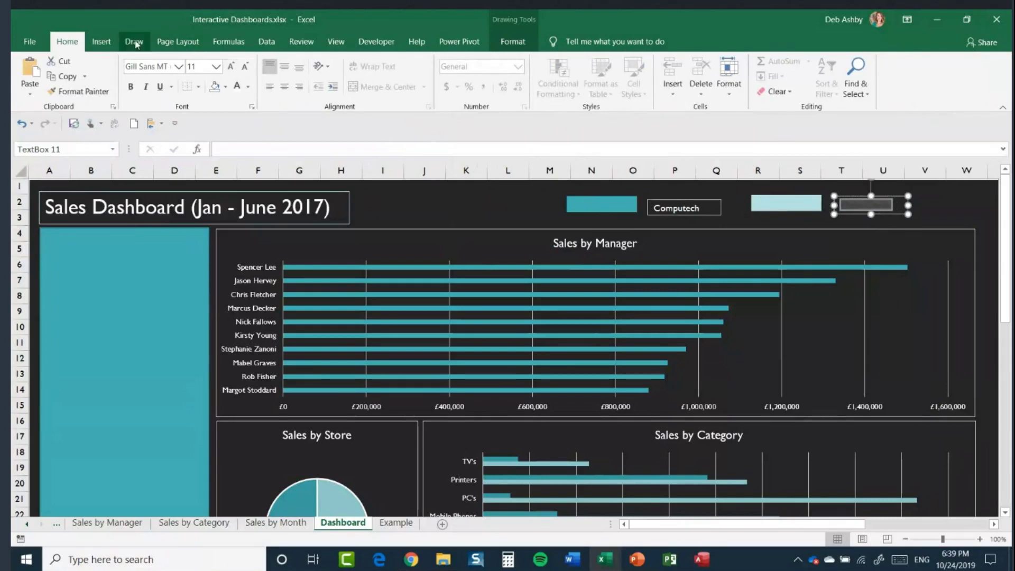
{"action": "left_click", "coordinate": [237, 86]}
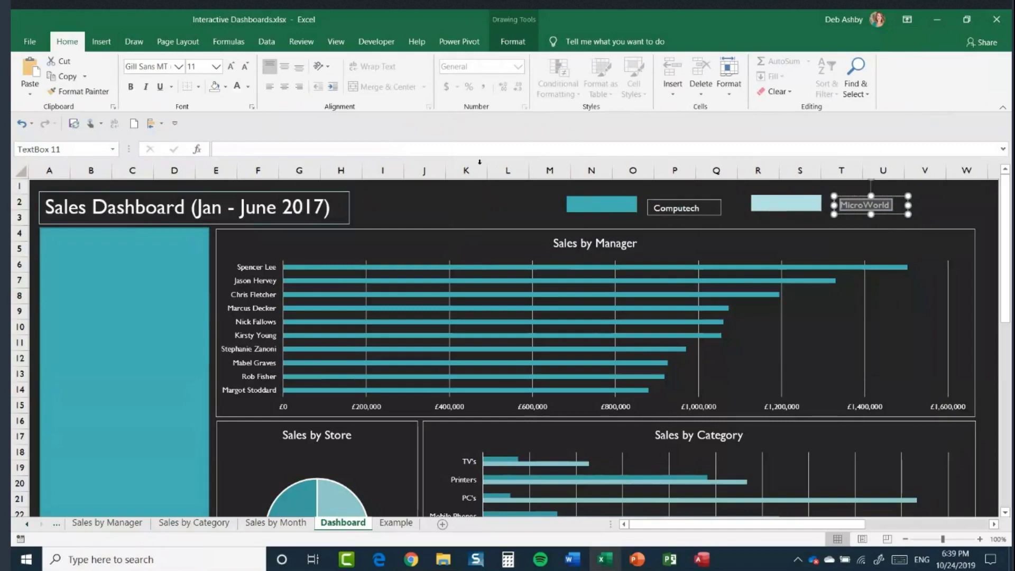
Set the outlines of the Computech and MicroWorld text boxes to No Outline.
{"action": "left_click", "coordinate": [676, 200]}
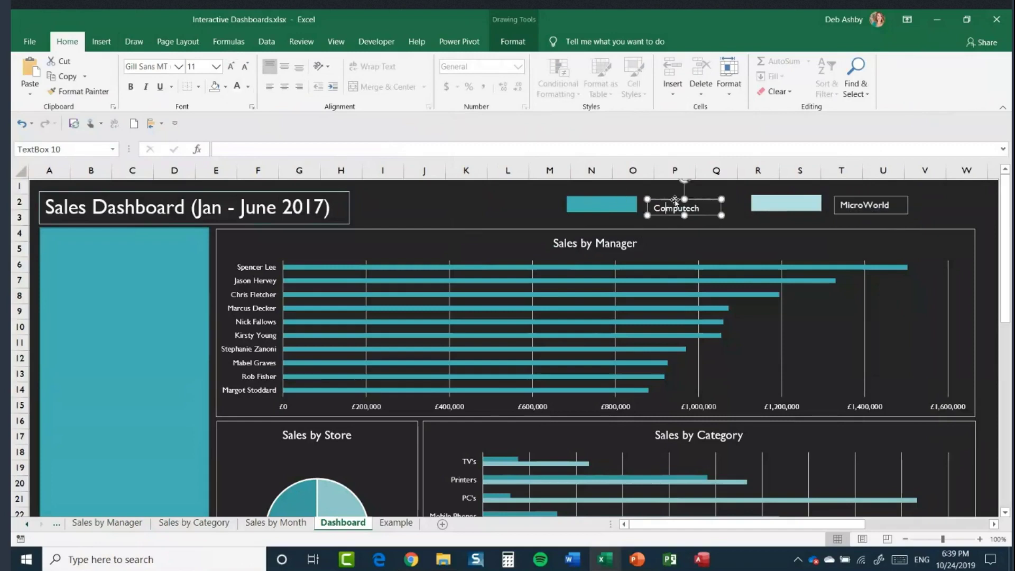
{"action": "left_click", "coordinate": [512, 41]}
{"action": "left_click", "coordinate": [493, 77]}
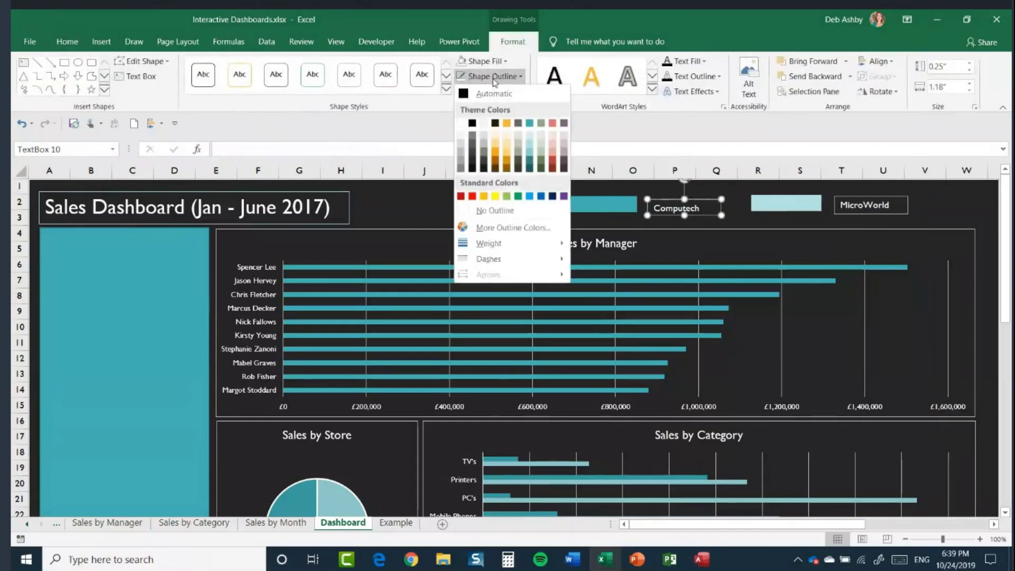
{"action": "left_click", "coordinate": [476, 207]}
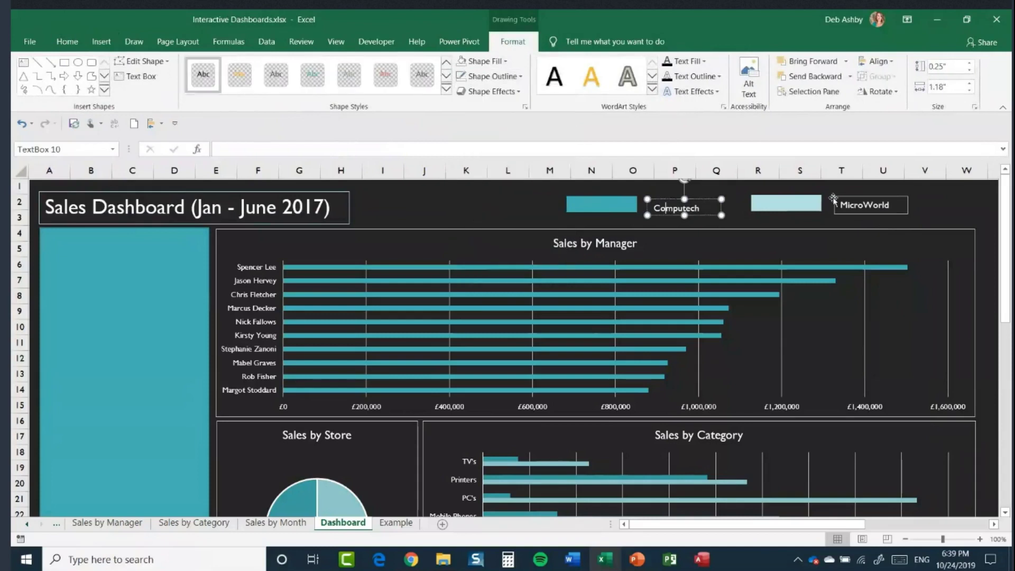
{"action": "left_click", "coordinate": [883, 199]}
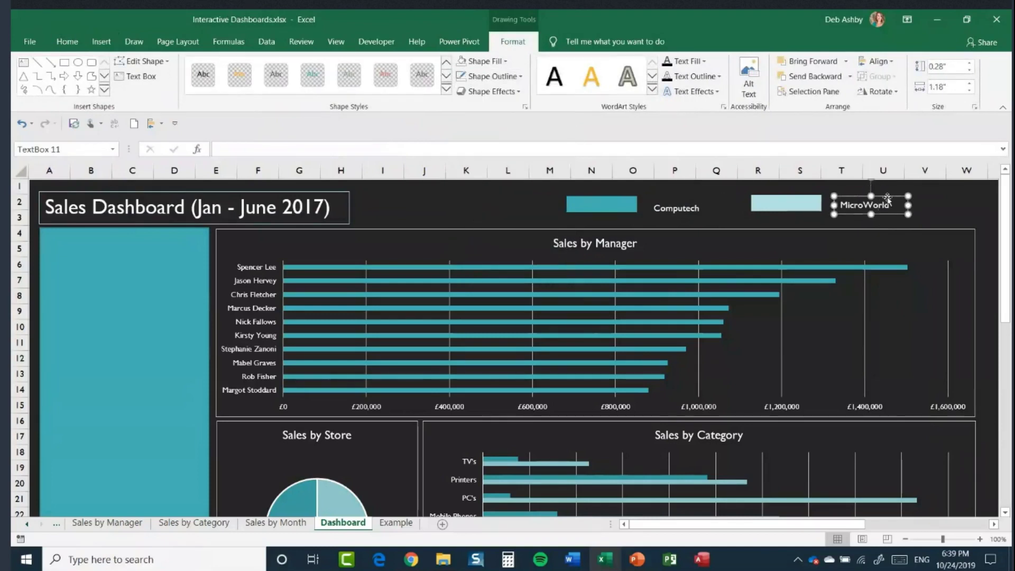
{"action": "left_click", "coordinate": [493, 76]}
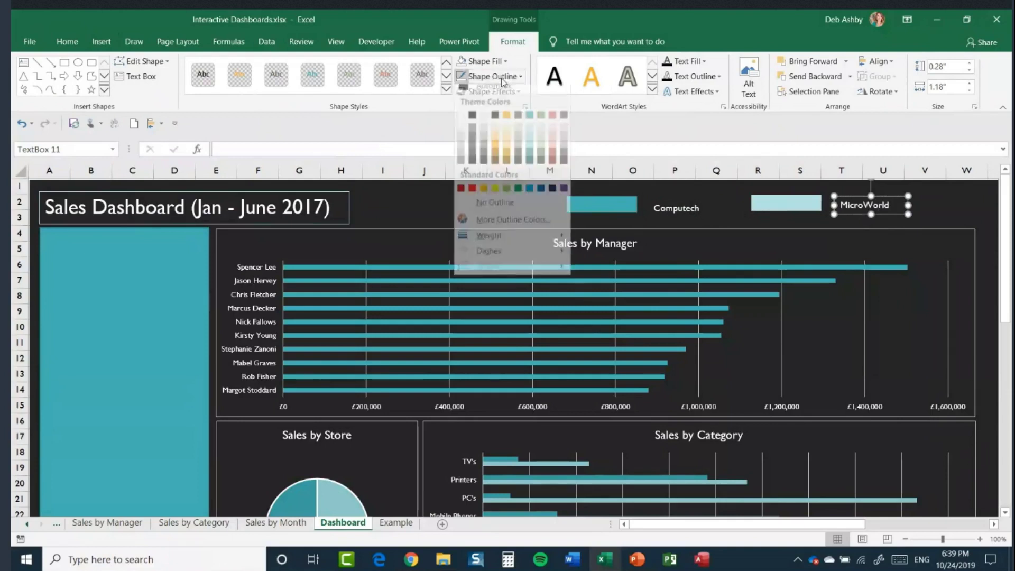
{"action": "left_click", "coordinate": [478, 211]}
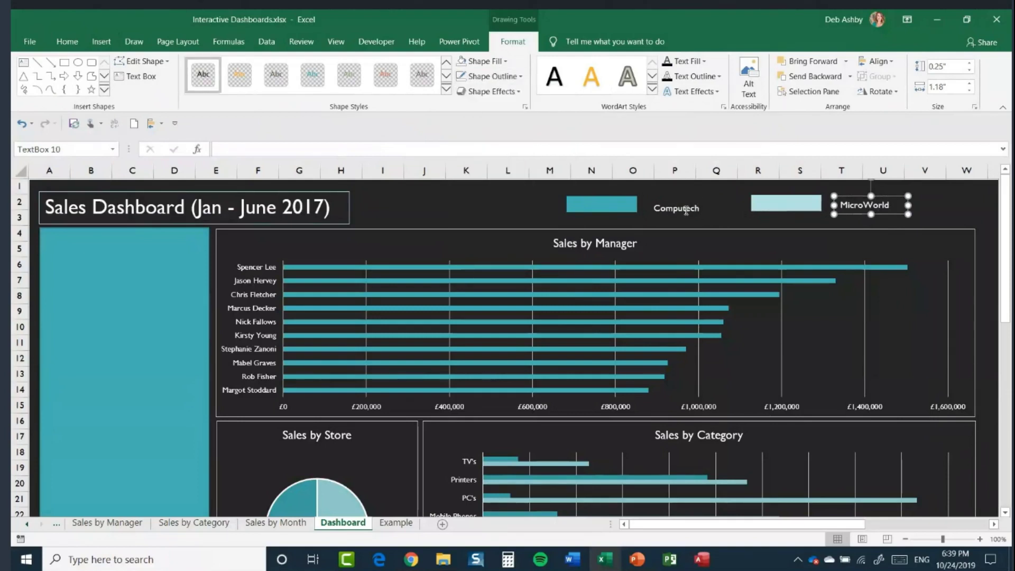
Move the Computech and MicroWorld labels slightly closer to their key rectangles and level with them.
{"action": "left_click", "coordinate": [686, 211]}
{"action": "left_click_drag", "start_coordinate": [697, 200], "coordinate": [692, 196]}
{"action": "left_click", "coordinate": [887, 199]}
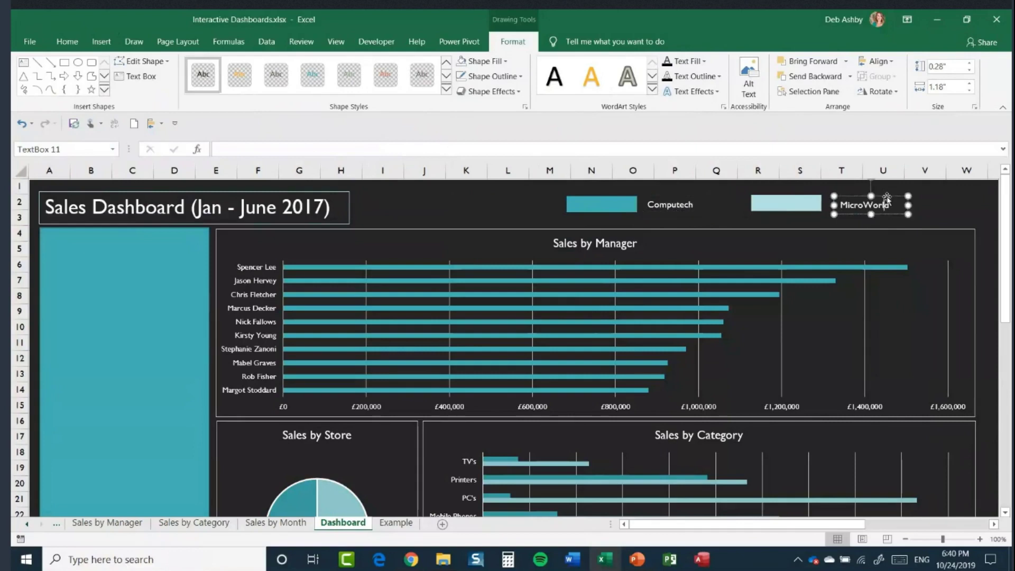
{"action": "left_click_drag", "start_coordinate": [887, 197], "coordinate": [876, 195]}
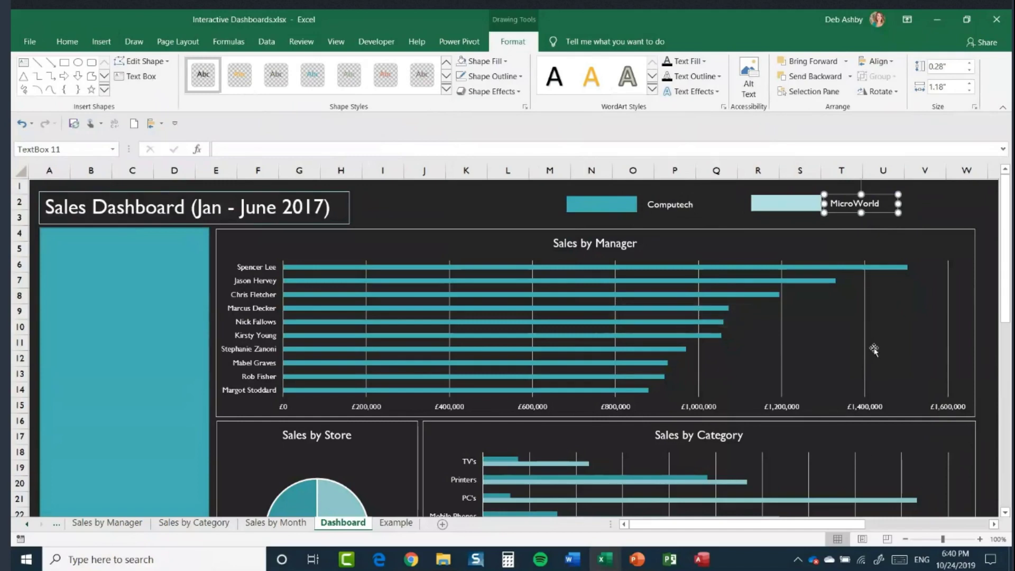
Check the shared colour key against the store, category and month charts further down the Dashboard.
{"action": "scroll", "coordinate": [874, 350], "scroll_direction": "down", "scroll_amount": 4}
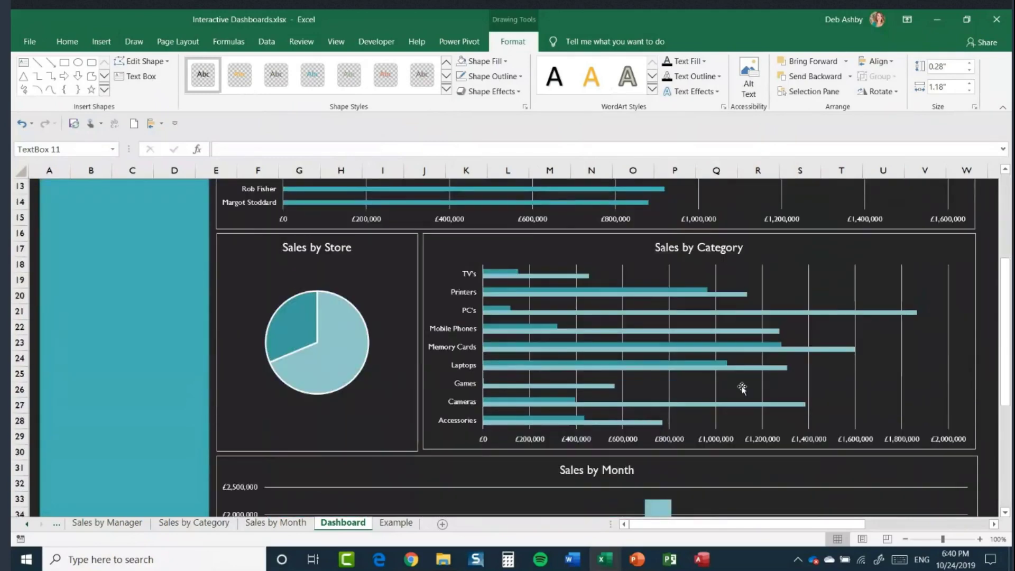
{"action": "scroll", "coordinate": [742, 388], "scroll_direction": "up", "scroll_amount": 3}
{"action": "scroll", "coordinate": [743, 389], "scroll_direction": "down", "scroll_amount": 5}
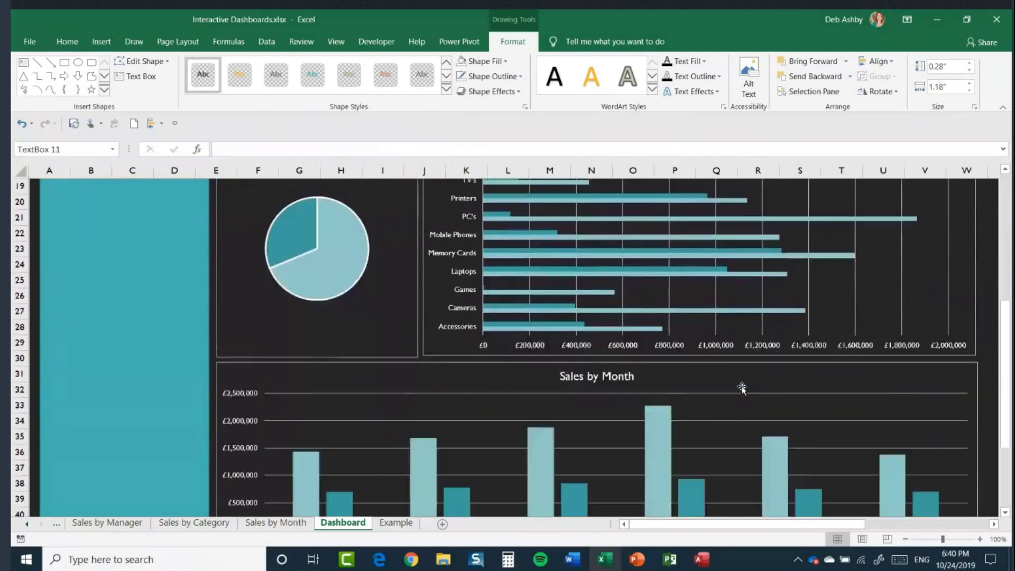
{"action": "scroll", "coordinate": [742, 389], "scroll_direction": "down", "scroll_amount": 3}
{"action": "scroll", "coordinate": [742, 389], "scroll_direction": "up", "scroll_amount": 9}
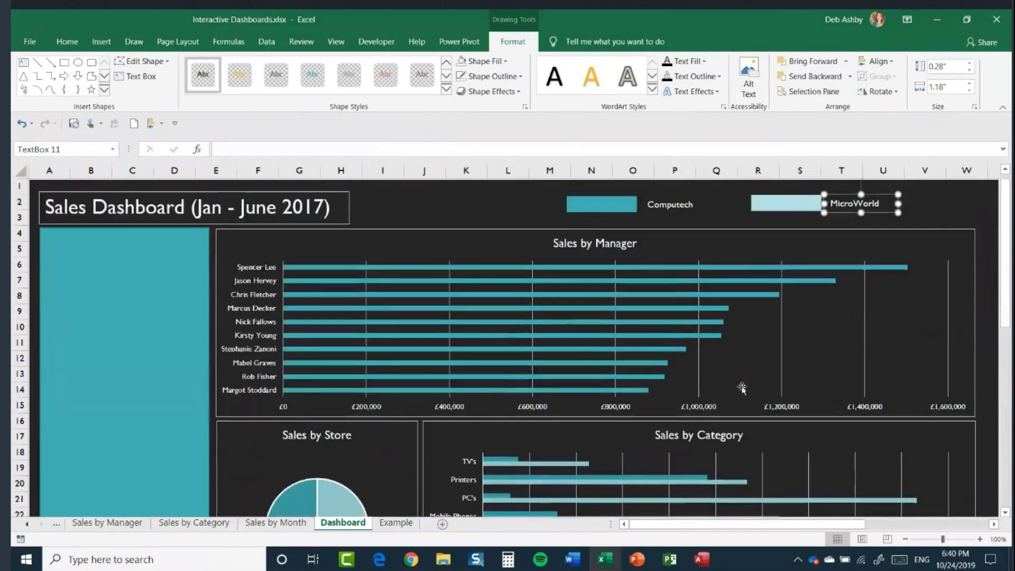
{"action": "left_click", "coordinate": [958, 210]}
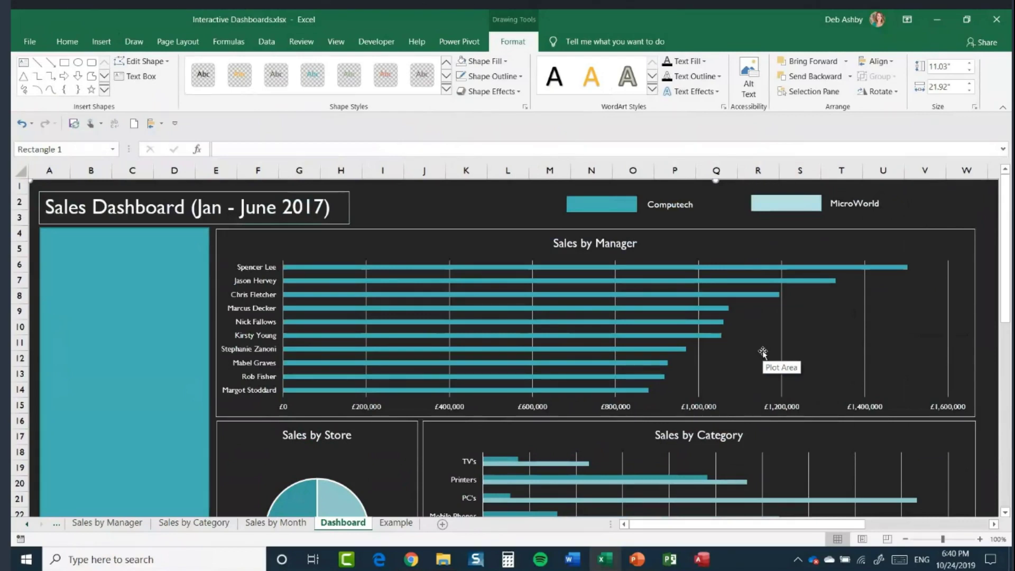
{"action": "left_click", "coordinate": [102, 42]}
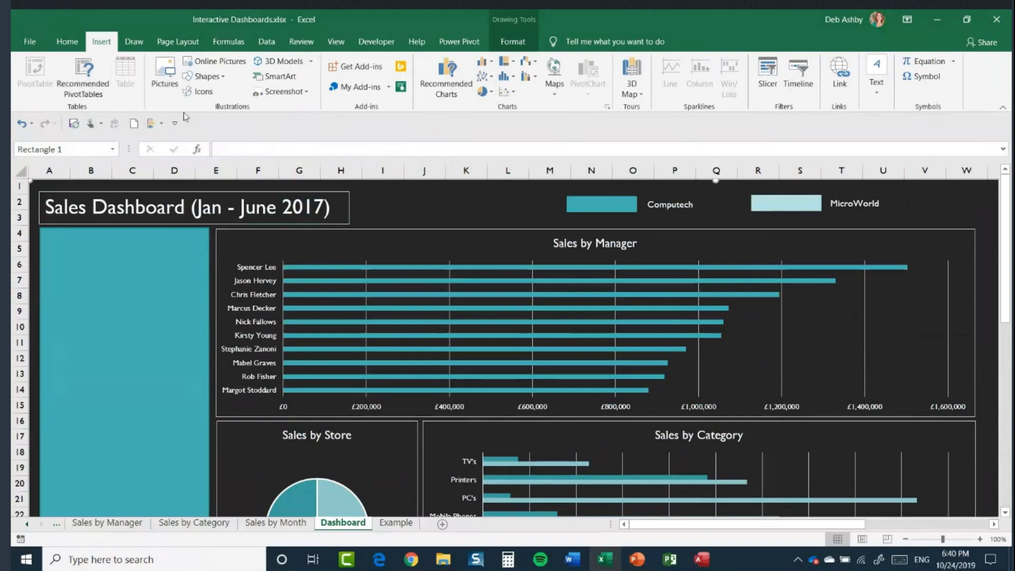
{"action": "left_click", "coordinate": [203, 93]}
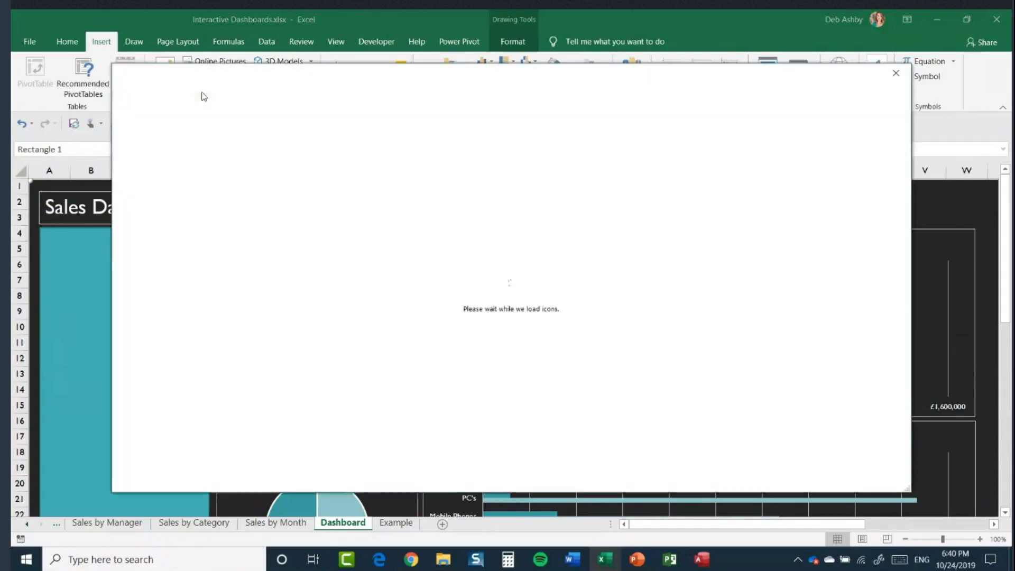
{"action": "left_click", "coordinate": [897, 75]}
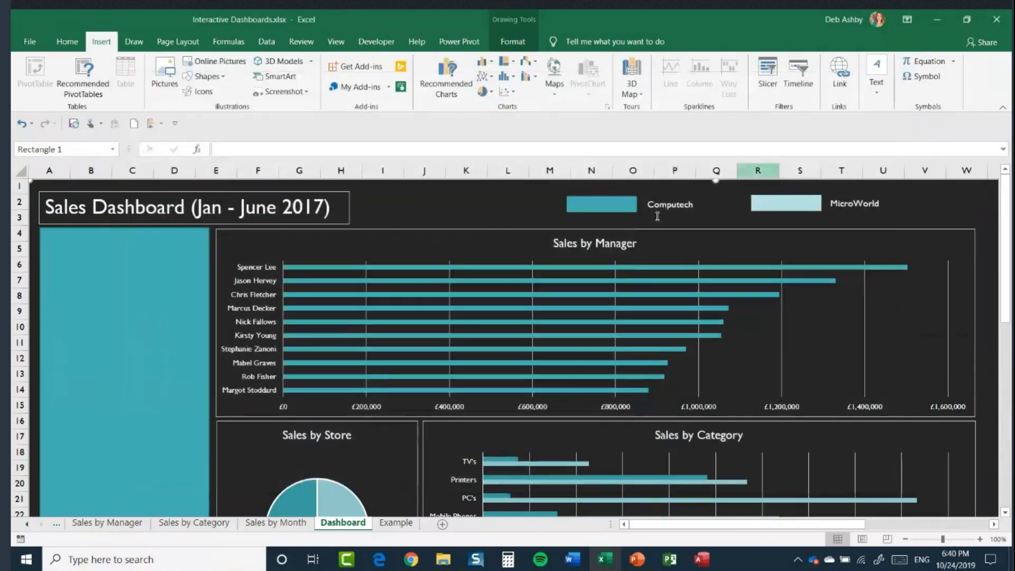
Insert the scientist icon from the Occupations category into the Sales by Manager chart.
{"action": "left_click", "coordinate": [510, 297]}
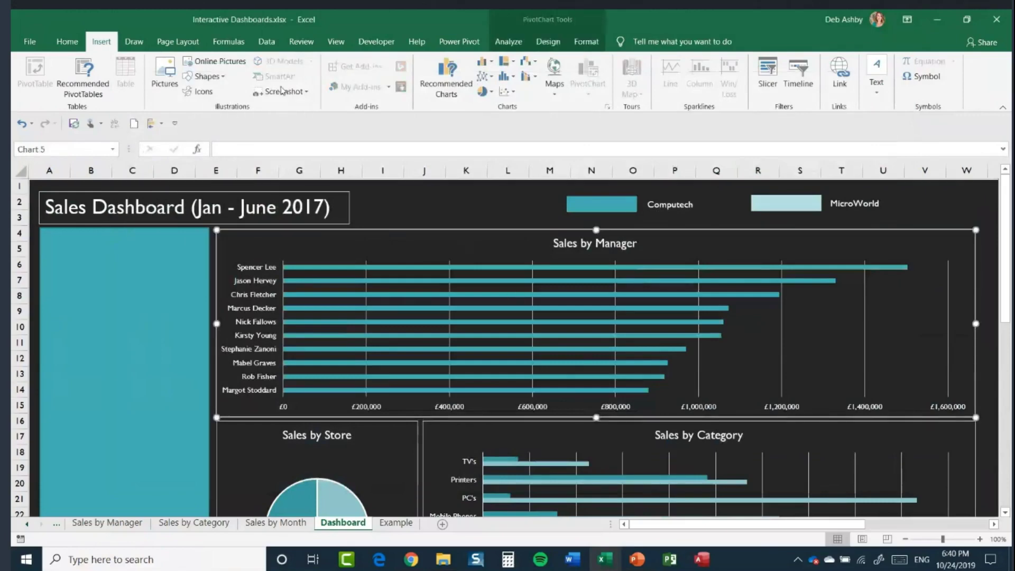
{"action": "left_click", "coordinate": [204, 93]}
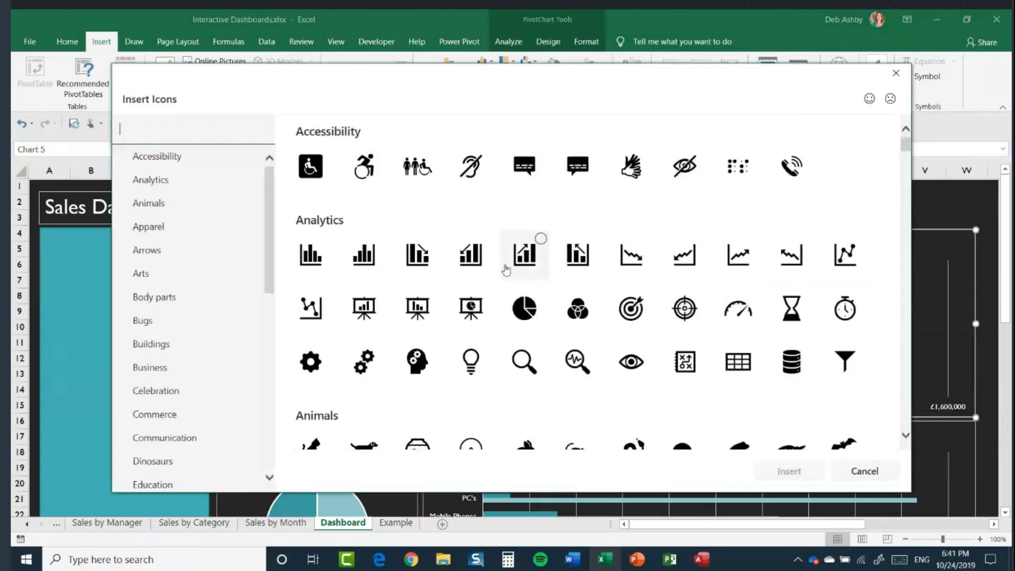
{"action": "scroll", "coordinate": [508, 268], "scroll_direction": "down", "scroll_amount": 3}
{"action": "scroll", "coordinate": [507, 270], "scroll_direction": "up", "scroll_amount": 3}
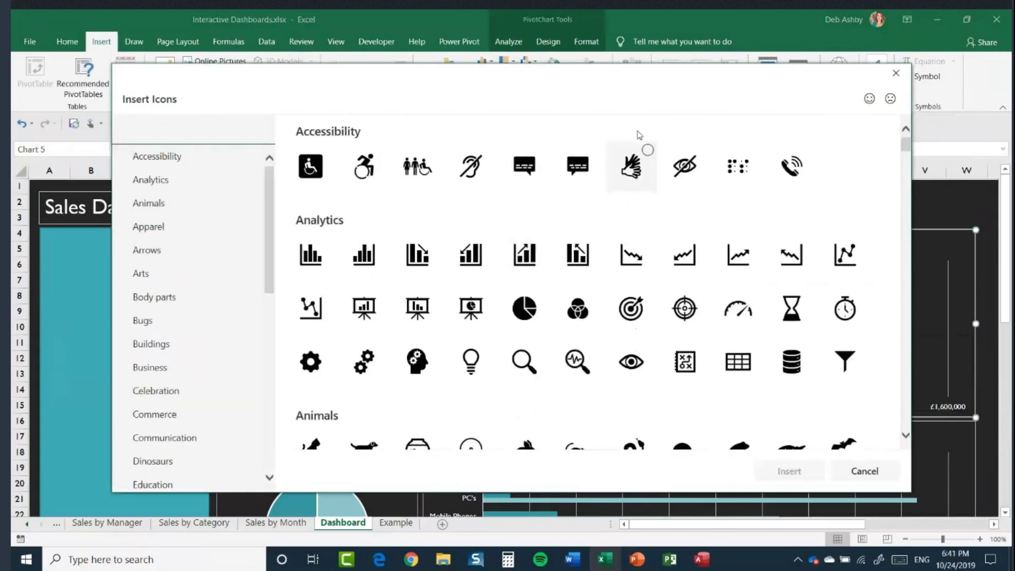
{"action": "mouse_move", "coordinate": [682, 82]}
{"action": "left_mouse_down"}
{"action": "mouse_move", "coordinate": [648, 136]}
{"action": "mouse_move", "coordinate": [632, 195]}
{"action": "mouse_move", "coordinate": [641, 273]}
{"action": "mouse_move", "coordinate": [689, 267]}
{"action": "mouse_move", "coordinate": [665, 80]}
{"action": "left_mouse_up"}
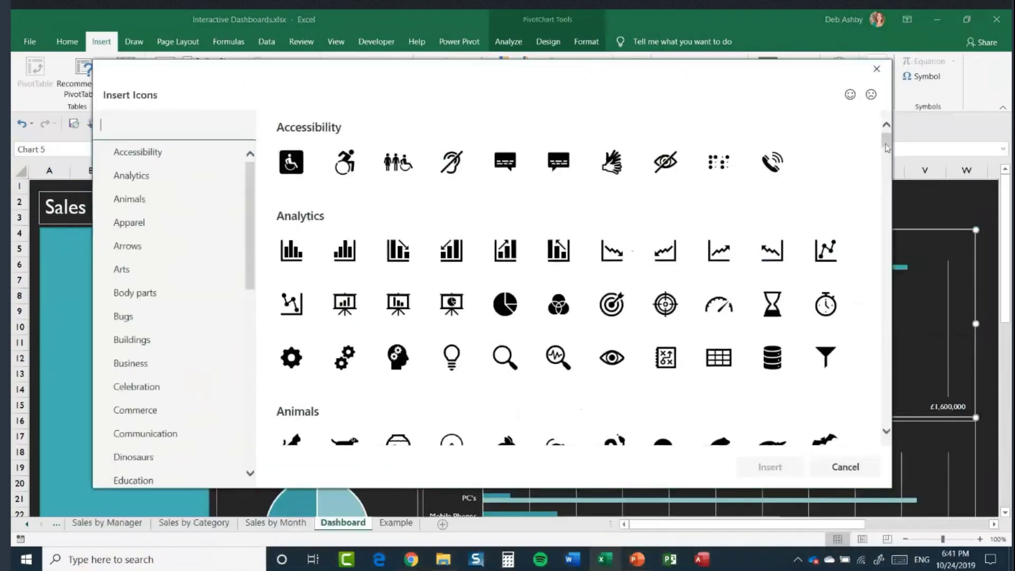
{"action": "scroll", "coordinate": [626, 325], "scroll_direction": "down", "scroll_amount": 15}
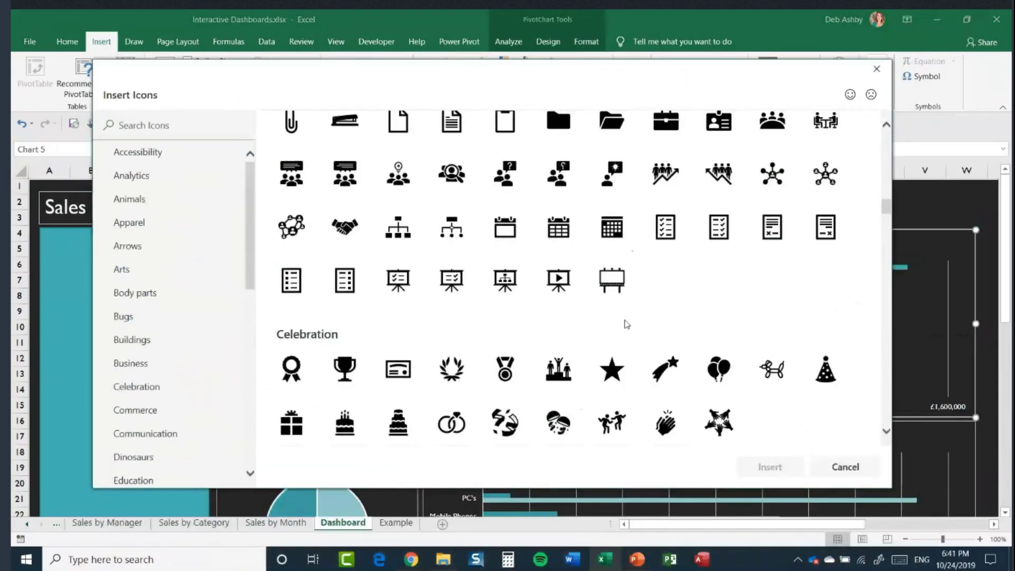
{"action": "scroll", "coordinate": [627, 324], "scroll_direction": "down", "scroll_amount": 15}
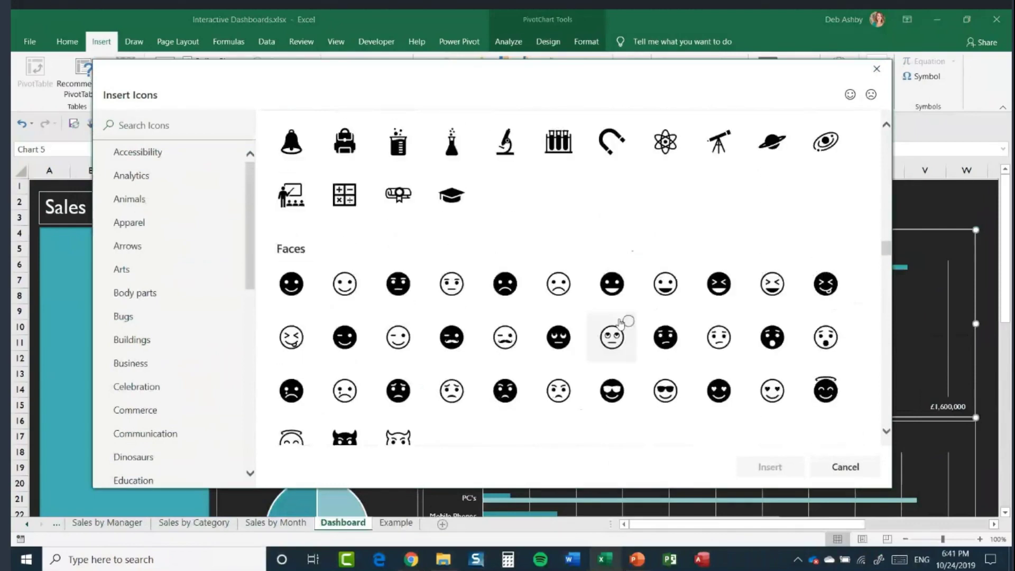
{"action": "scroll", "coordinate": [620, 323], "scroll_direction": "down", "scroll_amount": 15}
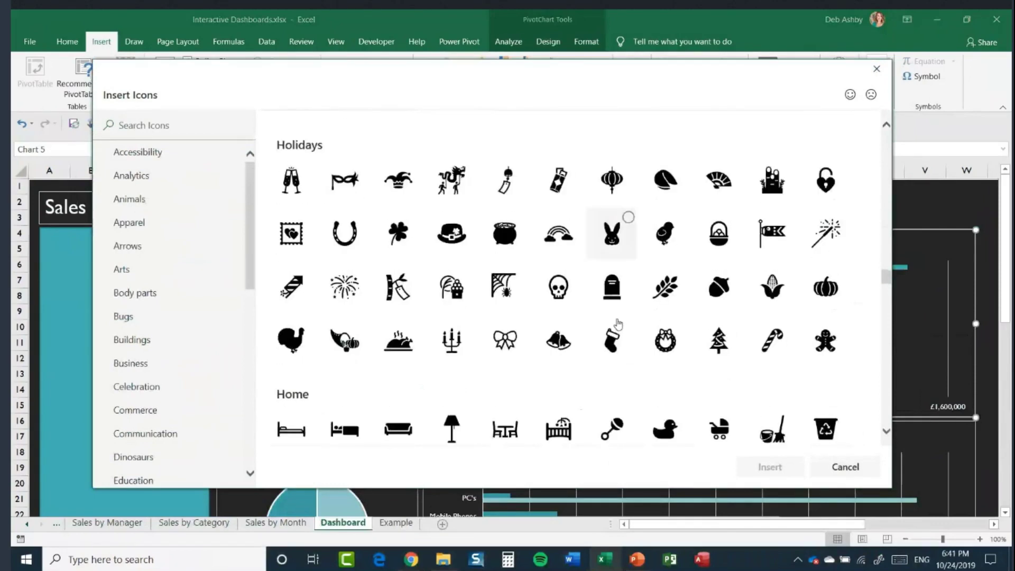
{"action": "scroll", "coordinate": [619, 325], "scroll_direction": "down", "scroll_amount": 15}
{"action": "scroll", "coordinate": [618, 324], "scroll_direction": "down", "scroll_amount": 15}
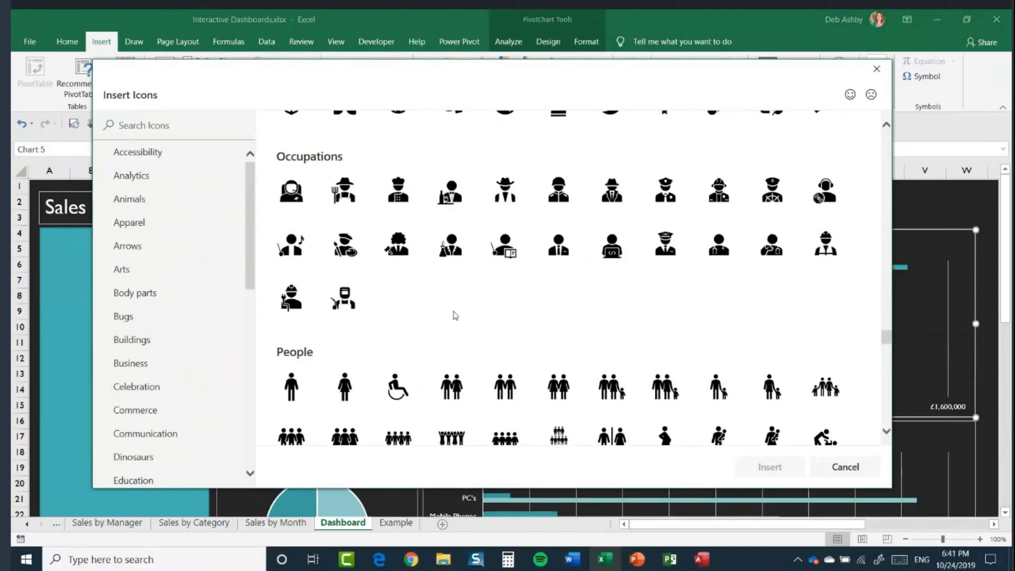
{"action": "left_click", "coordinate": [451, 243]}
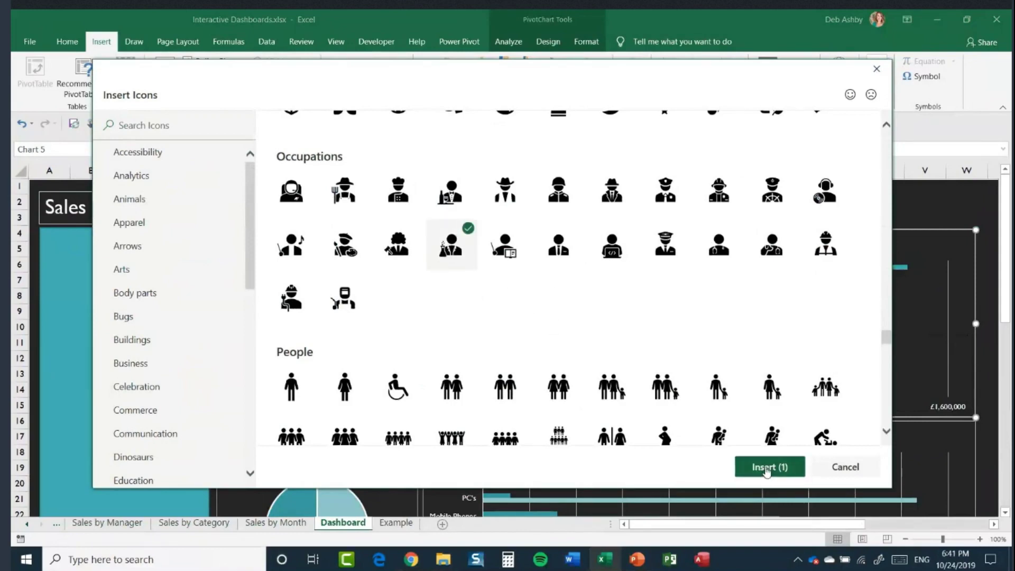
{"action": "left_click", "coordinate": [768, 468]}
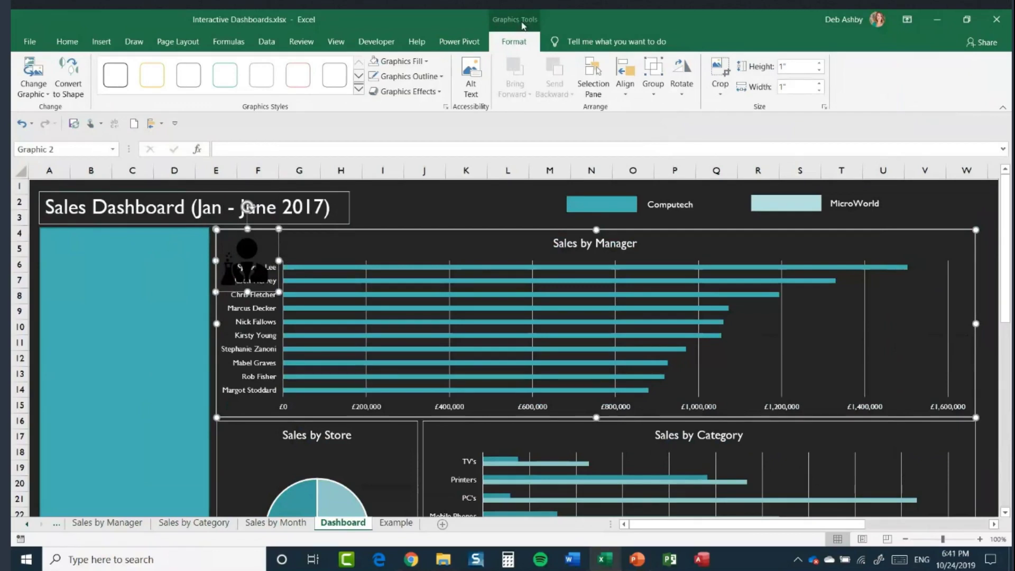
Fill the scientist icon white and shrink it to about 0.44" above the manager names in the Sales by Manager chart.
{"action": "left_click", "coordinate": [427, 63]}
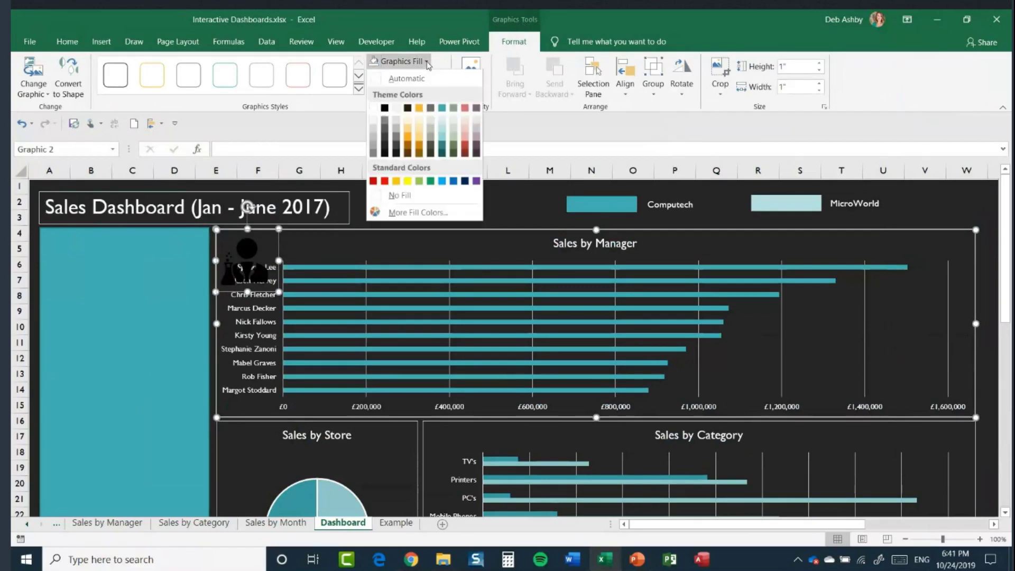
{"action": "left_click", "coordinate": [373, 108]}
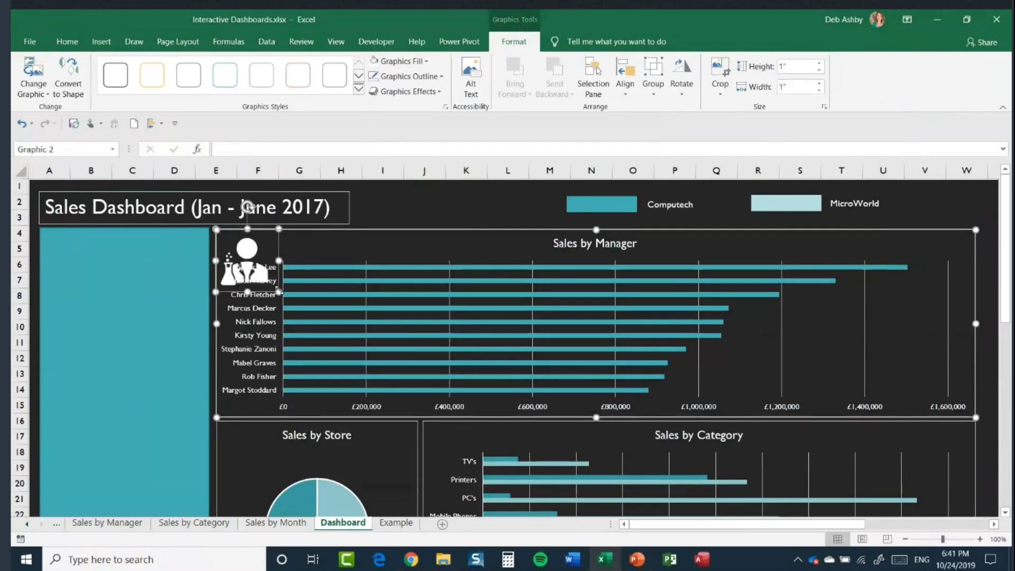
{"action": "left_click_drag", "start_coordinate": [279, 291], "coordinate": [256, 249]}
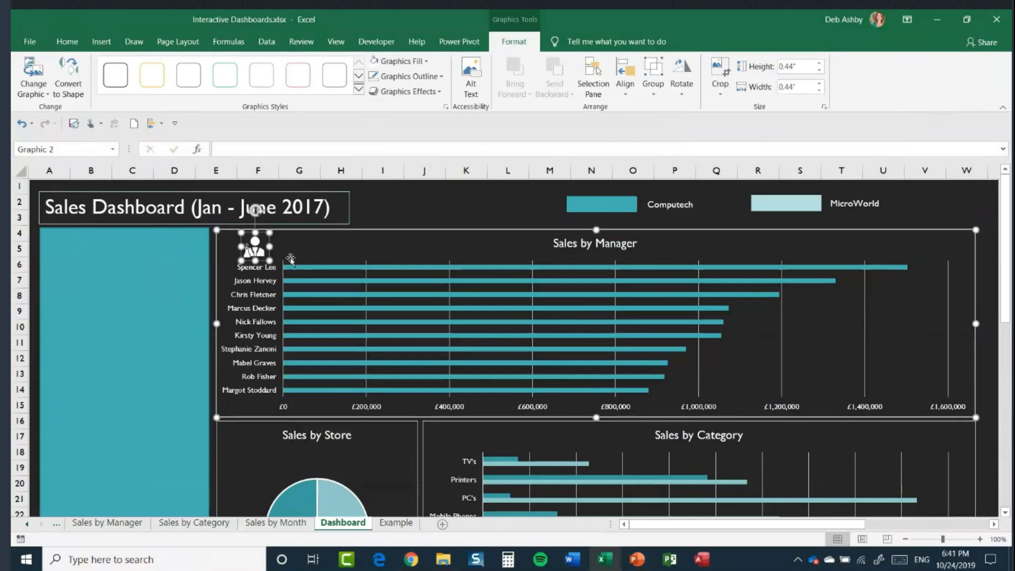
{"action": "left_click", "coordinate": [423, 210]}
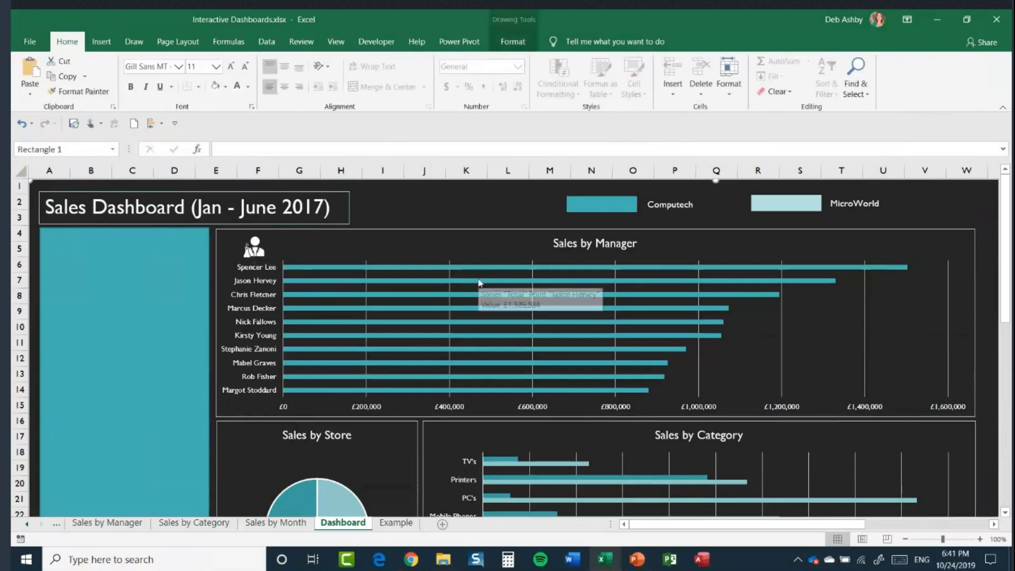
Add a white suit jacket icon from the Apparel category, about 0.6" in size, to the upper-left corner of the Sales by Store chart.
{"action": "scroll", "coordinate": [481, 280], "scroll_direction": "down", "scroll_amount": 3}
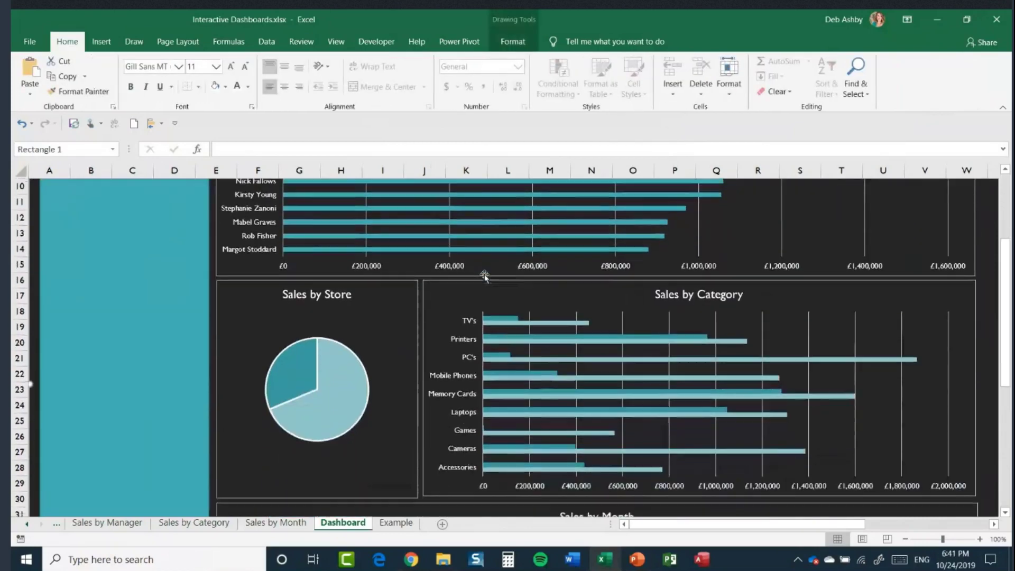
{"action": "left_click", "coordinate": [390, 315]}
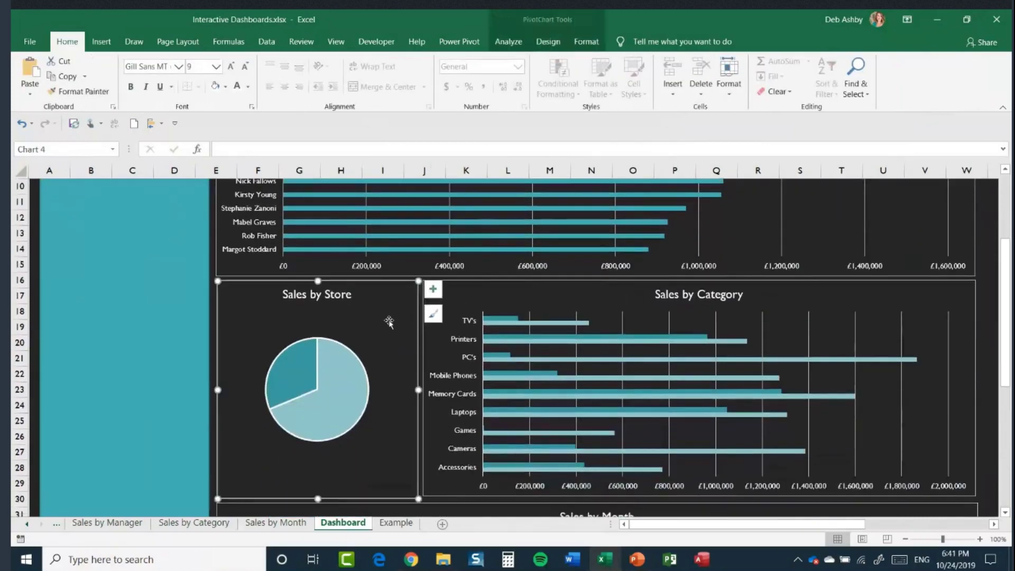
{"action": "left_click", "coordinate": [101, 41]}
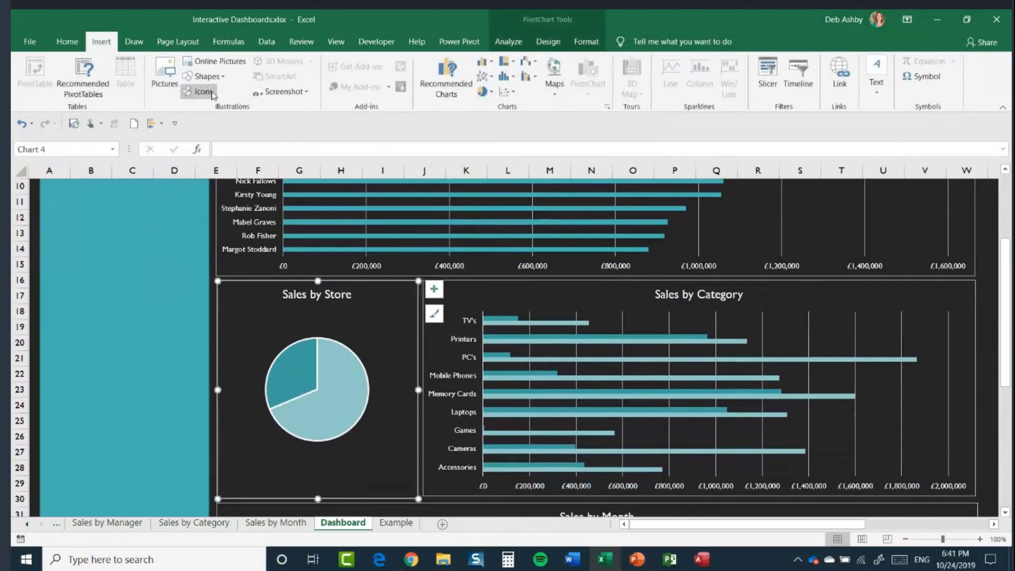
{"action": "left_click", "coordinate": [203, 92]}
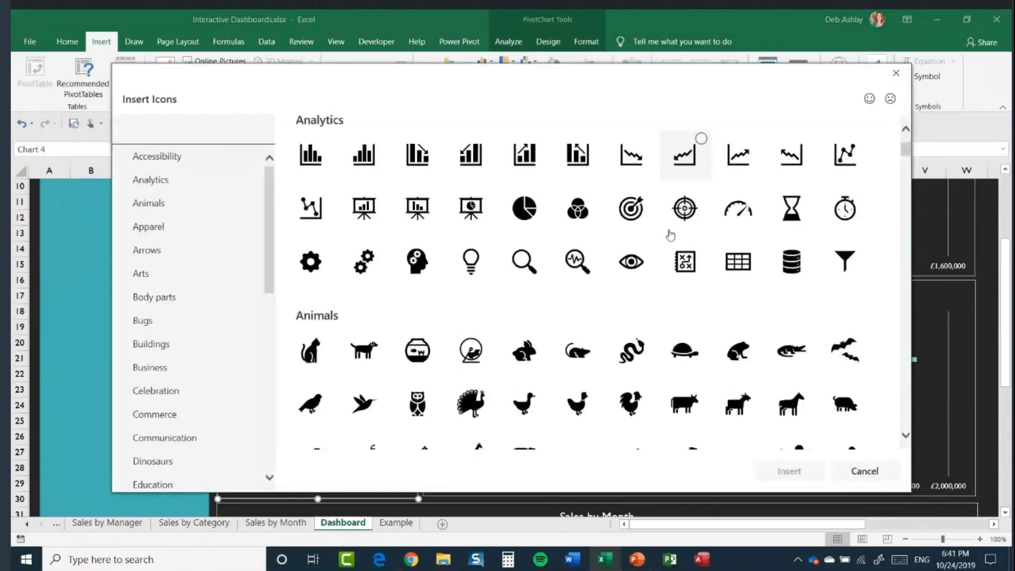
{"action": "scroll", "coordinate": [671, 234], "scroll_direction": "down", "scroll_amount": 5}
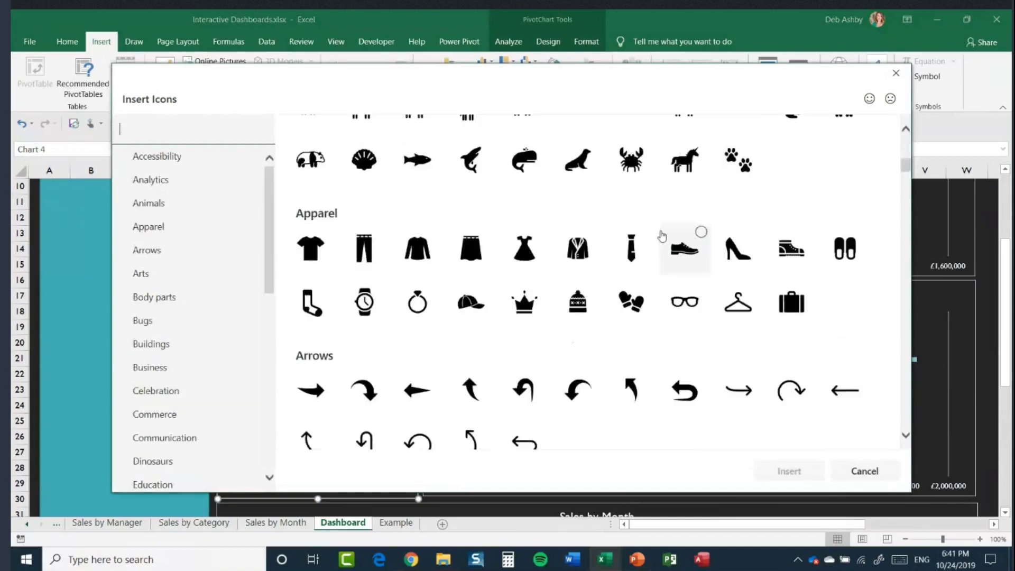
{"action": "left_click", "coordinate": [592, 246]}
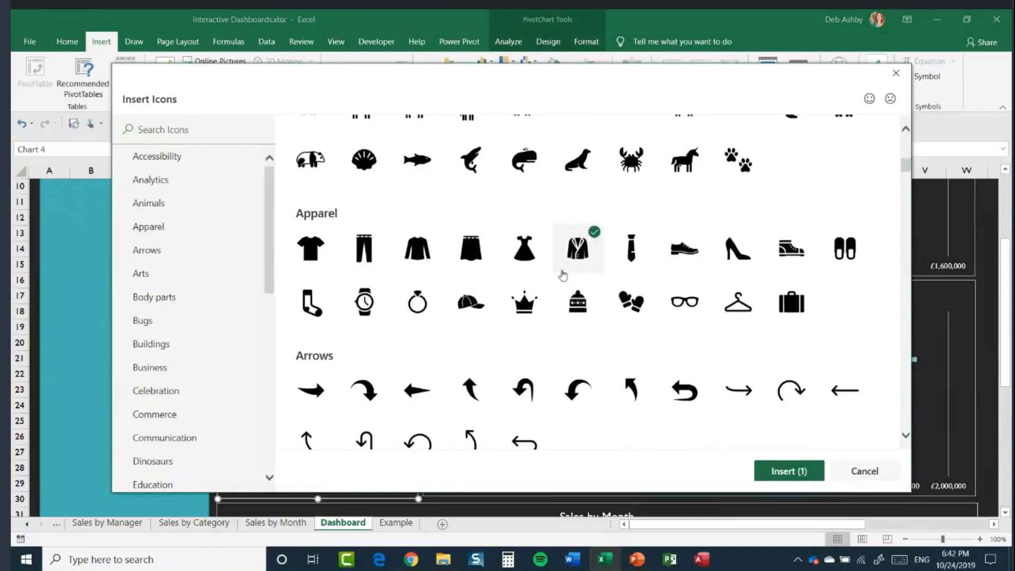
{"action": "left_click", "coordinate": [790, 470]}
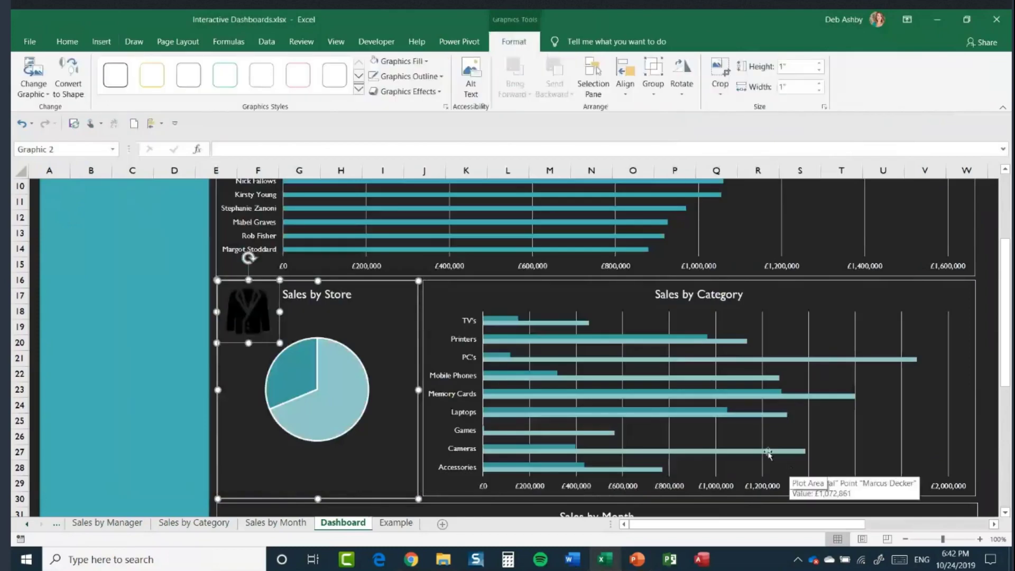
{"action": "left_click", "coordinate": [375, 61]}
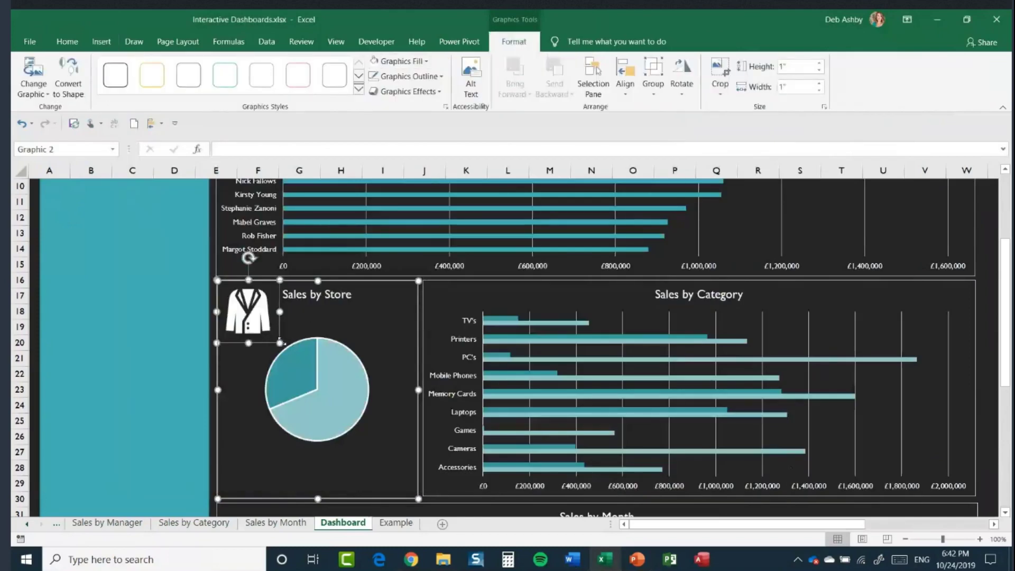
{"action": "left_click_drag", "start_coordinate": [280, 343], "coordinate": [255, 317]}
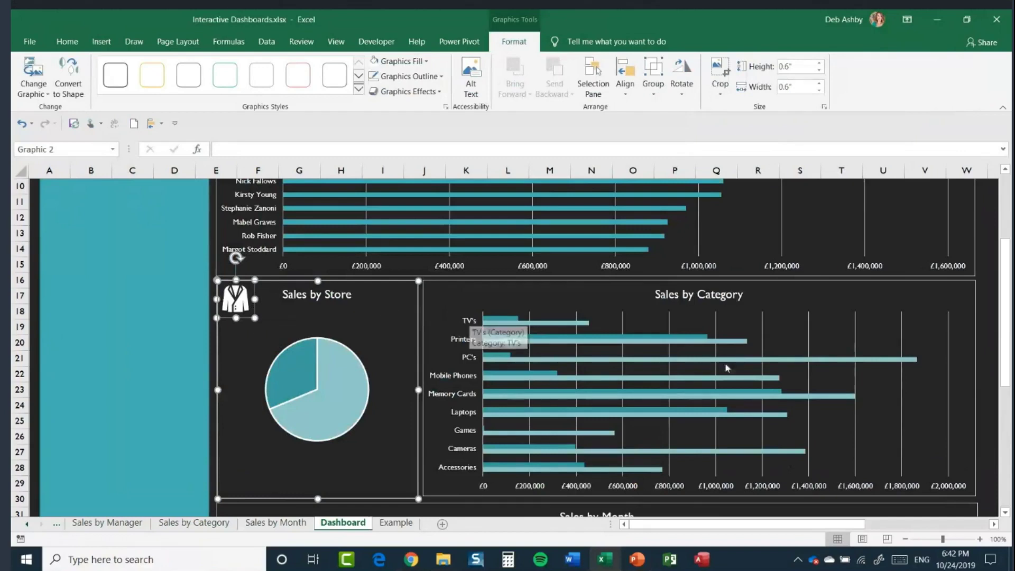
Add a white rising-trend line icon from the Analytics category, about 0.54" in size, to the upper-right corner of the Sales by Category chart.
{"action": "left_click", "coordinate": [797, 291]}
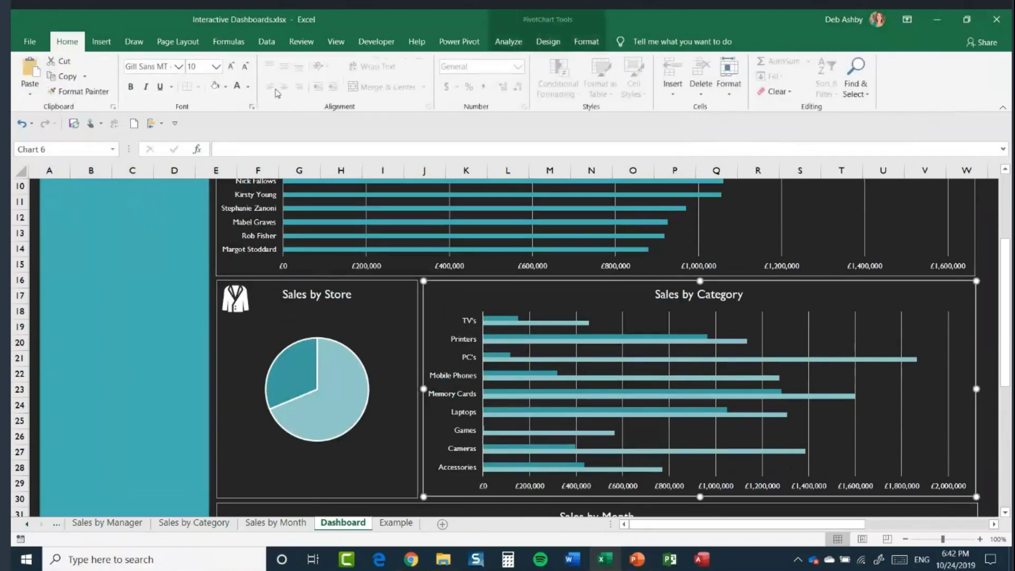
{"action": "left_click", "coordinate": [101, 41]}
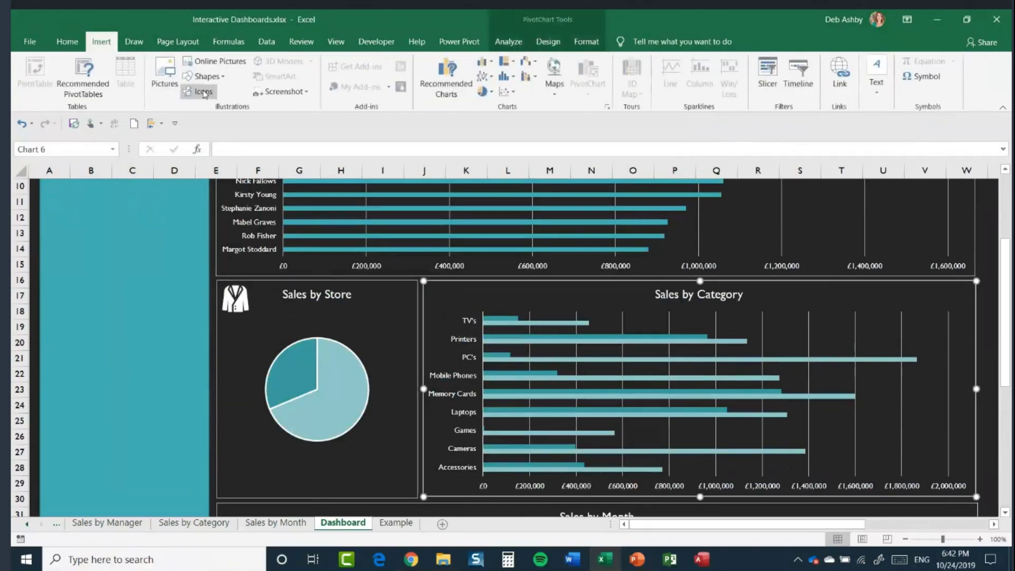
{"action": "left_click", "coordinate": [203, 92]}
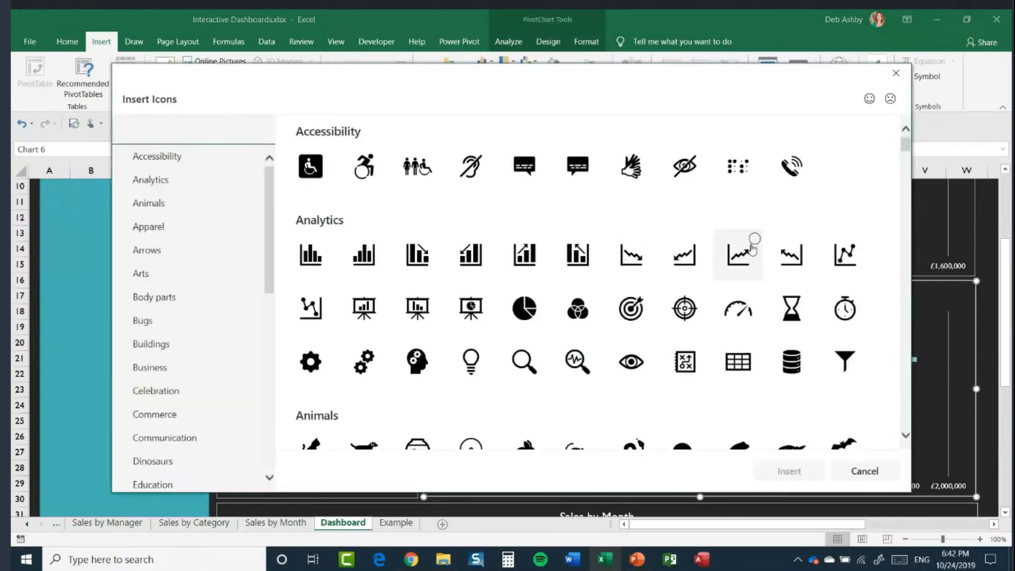
{"action": "left_click", "coordinate": [754, 243]}
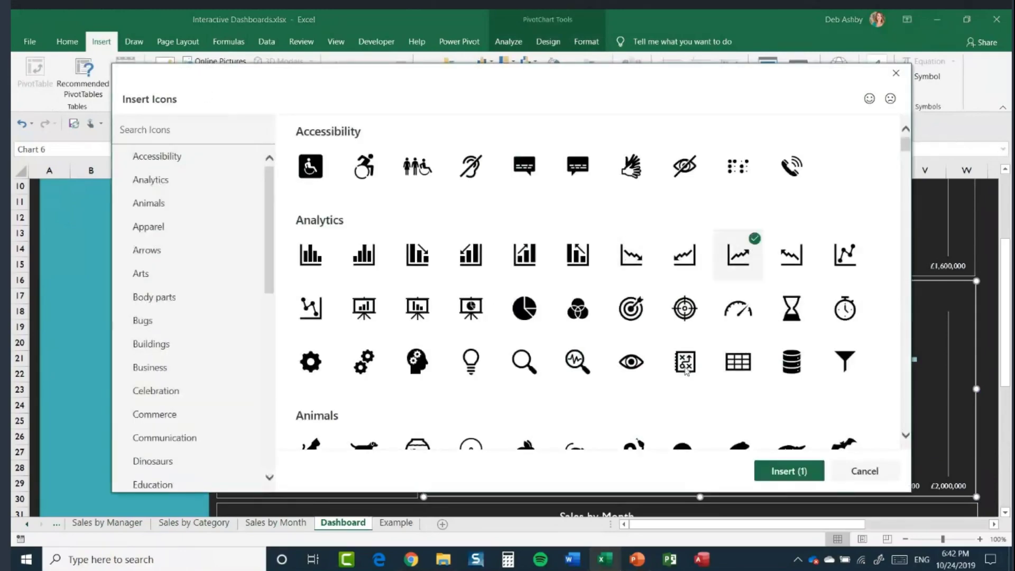
{"action": "left_click", "coordinate": [786, 473]}
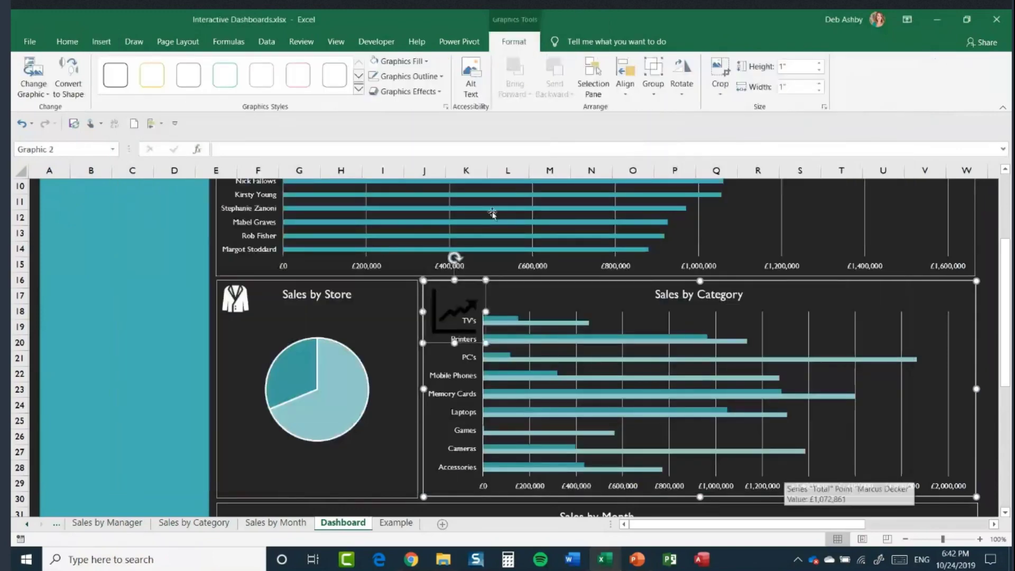
{"action": "left_click", "coordinate": [373, 63]}
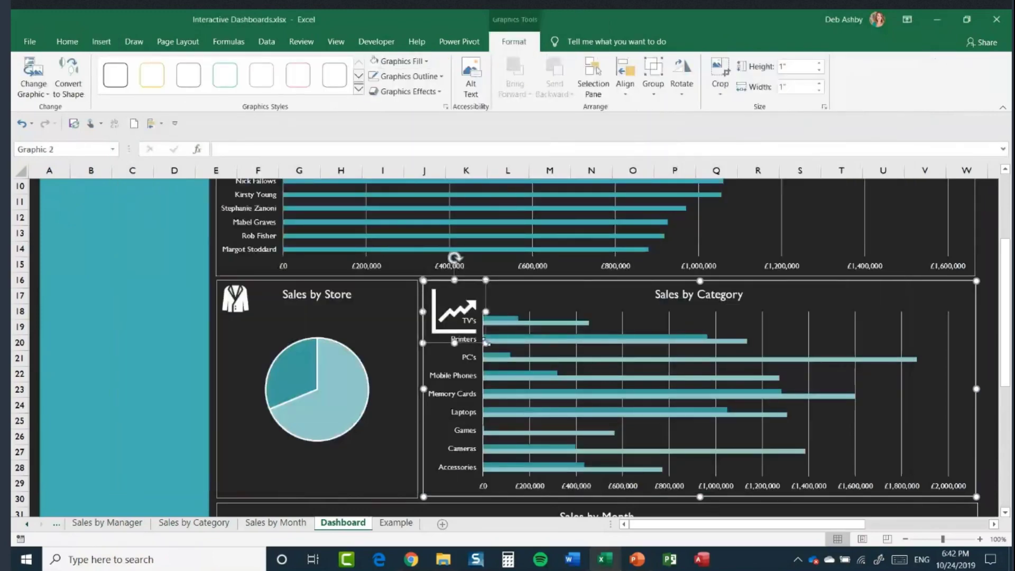
{"action": "left_click_drag", "start_coordinate": [448, 304], "coordinate": [961, 296]}
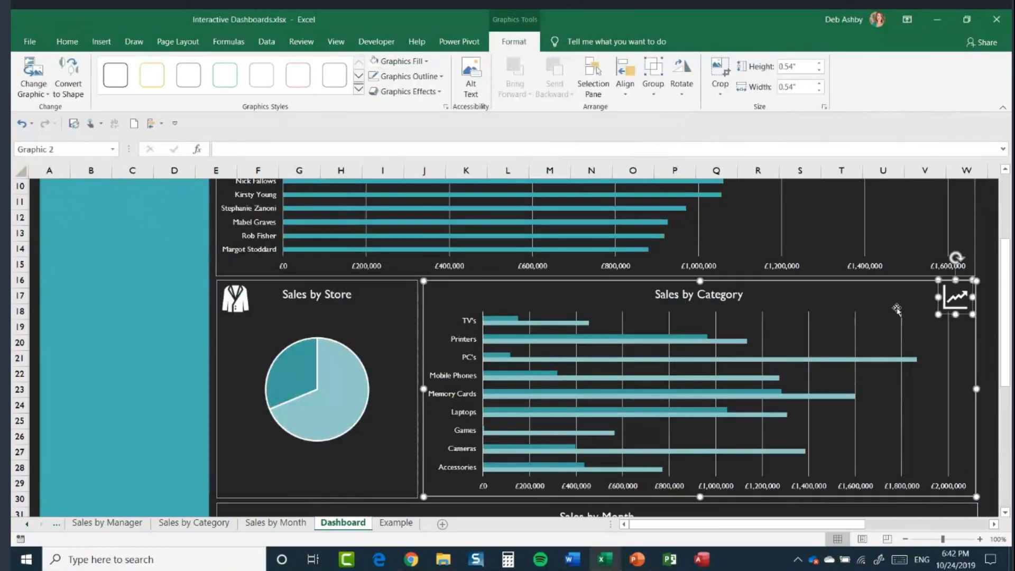
{"action": "left_click", "coordinate": [984, 321]}
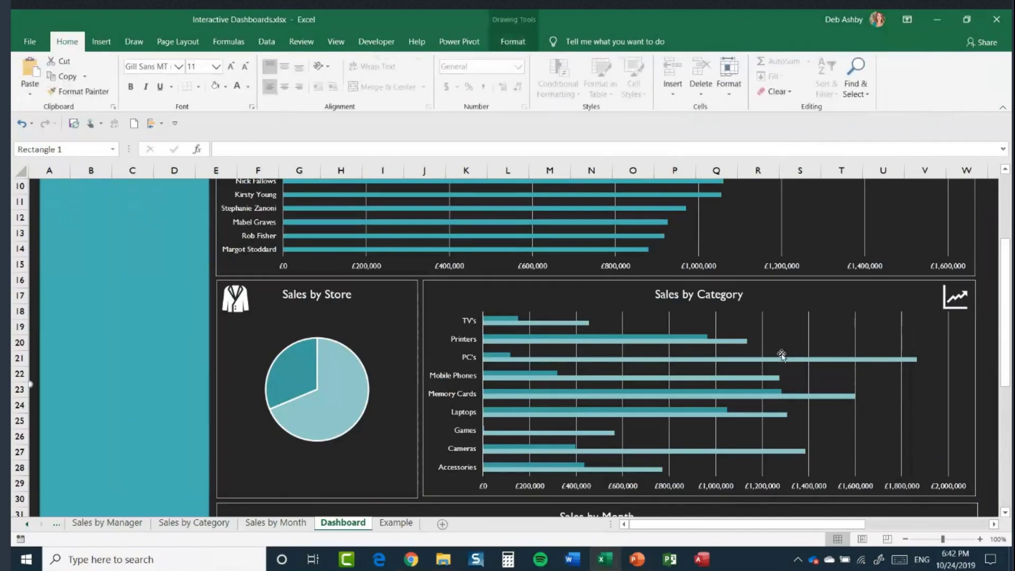
Review the Dashboard from the title down to the Sales by Month chart with the new icons in place.
{"action": "scroll", "coordinate": [770, 360], "scroll_direction": "up", "scroll_amount": 3}
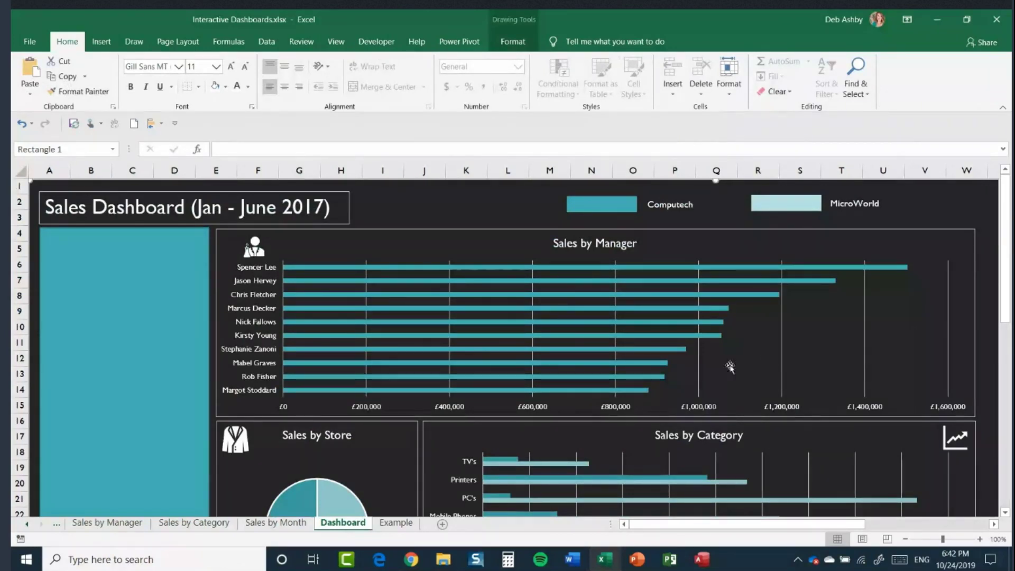
{"action": "scroll", "coordinate": [666, 337], "scroll_direction": "down", "scroll_amount": 1}
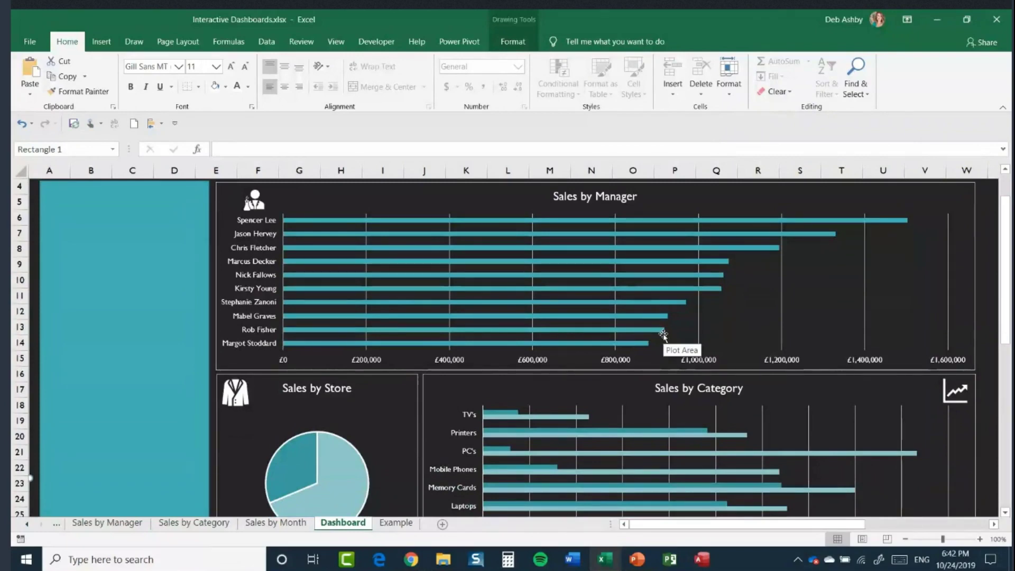
{"action": "scroll", "coordinate": [664, 334], "scroll_direction": "down", "scroll_amount": 7}
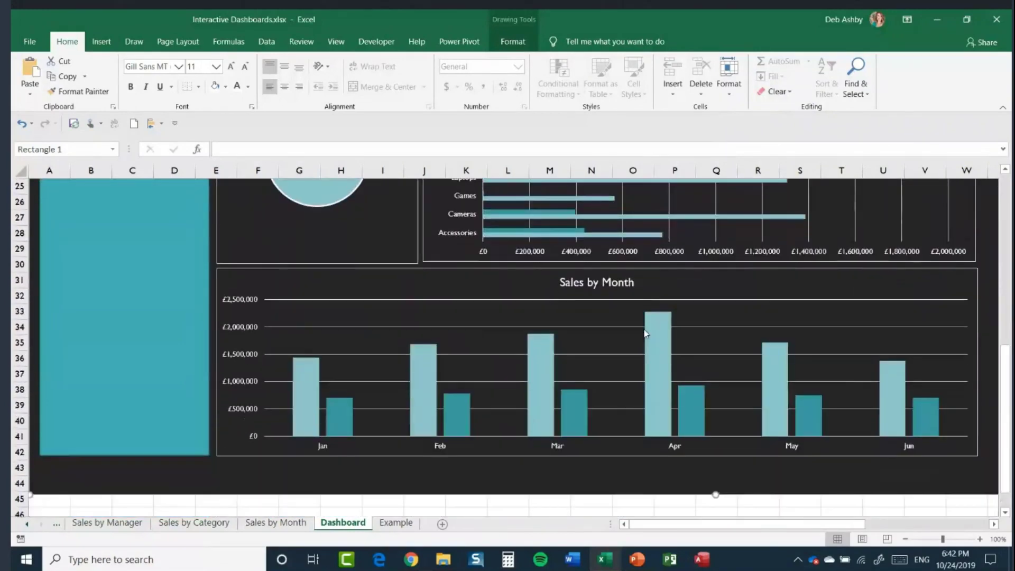
{"action": "scroll", "coordinate": [645, 334], "scroll_direction": "up", "scroll_amount": 8}
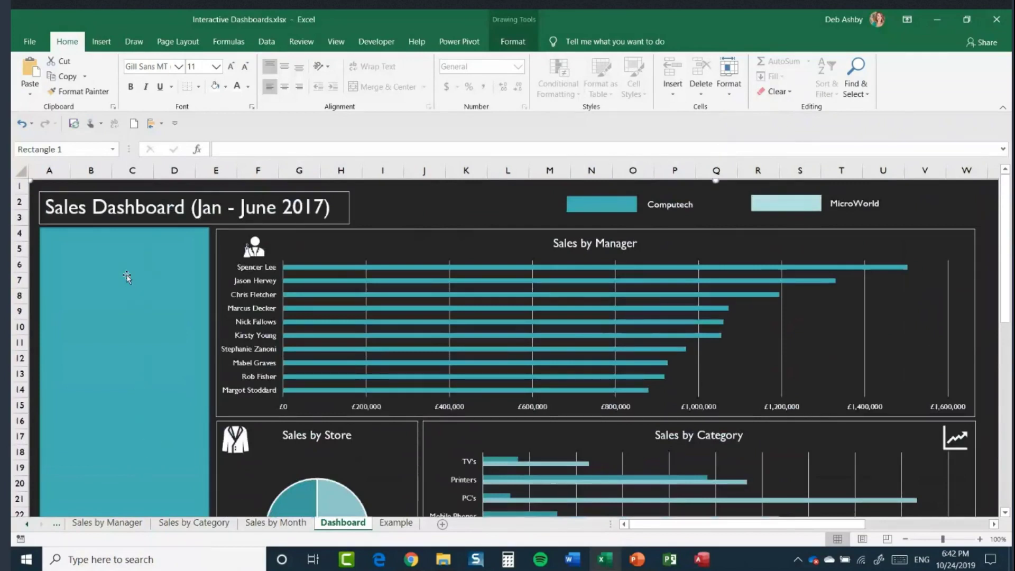
Check the slicer layout on the Example sheet and insert Store, Town and Manager slicers for the Dashboard's Sales by Manager chart.
{"action": "left_click", "coordinate": [393, 529]}
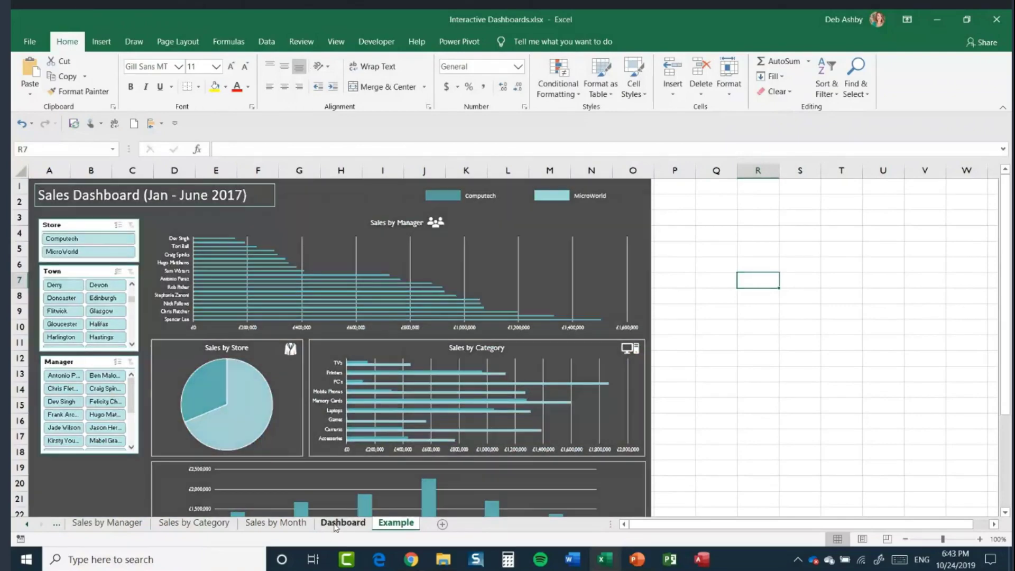
{"action": "left_click", "coordinate": [342, 523]}
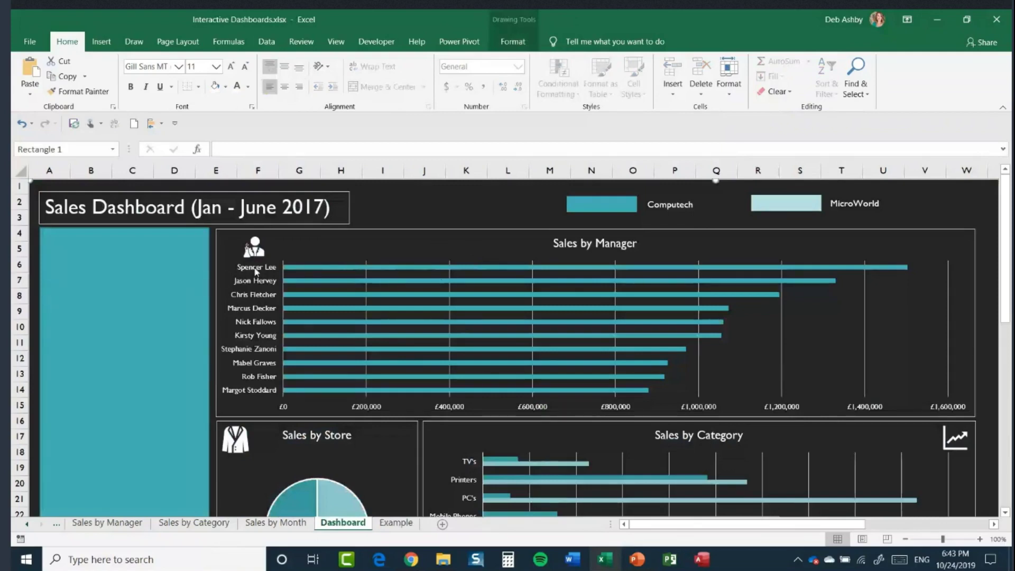
{"action": "left_click", "coordinate": [376, 245]}
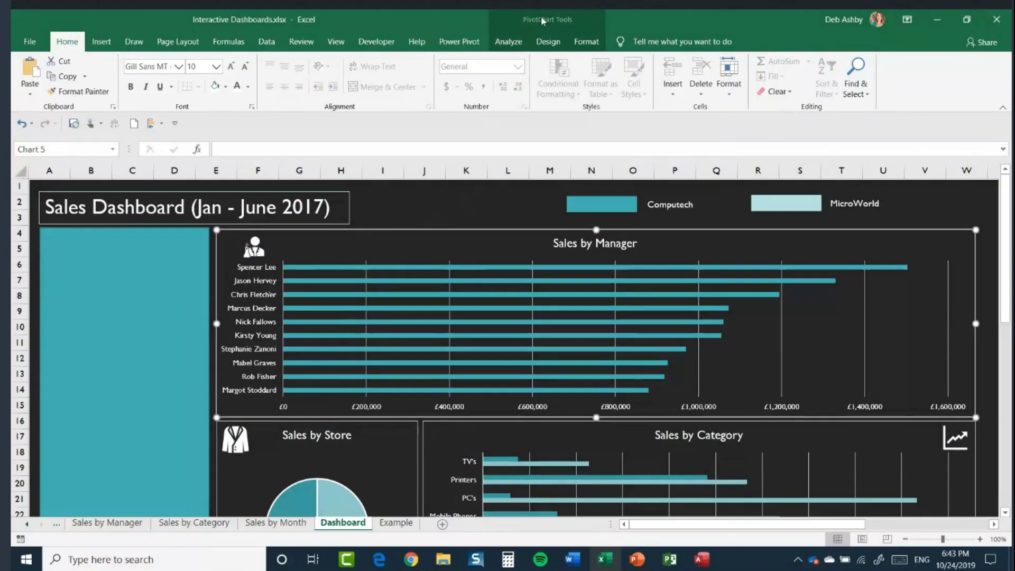
{"action": "left_click", "coordinate": [508, 42]}
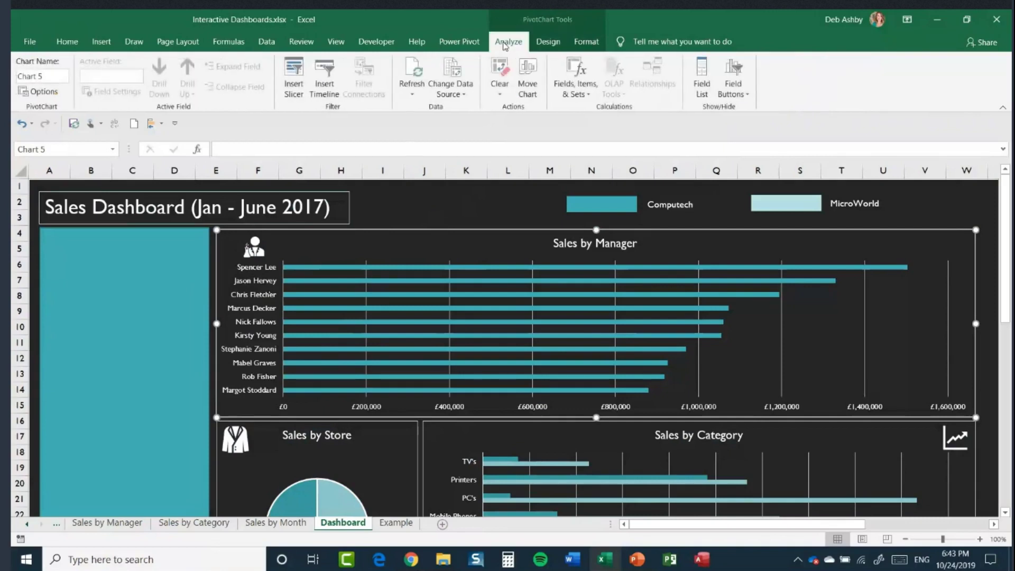
{"action": "left_click", "coordinate": [294, 85]}
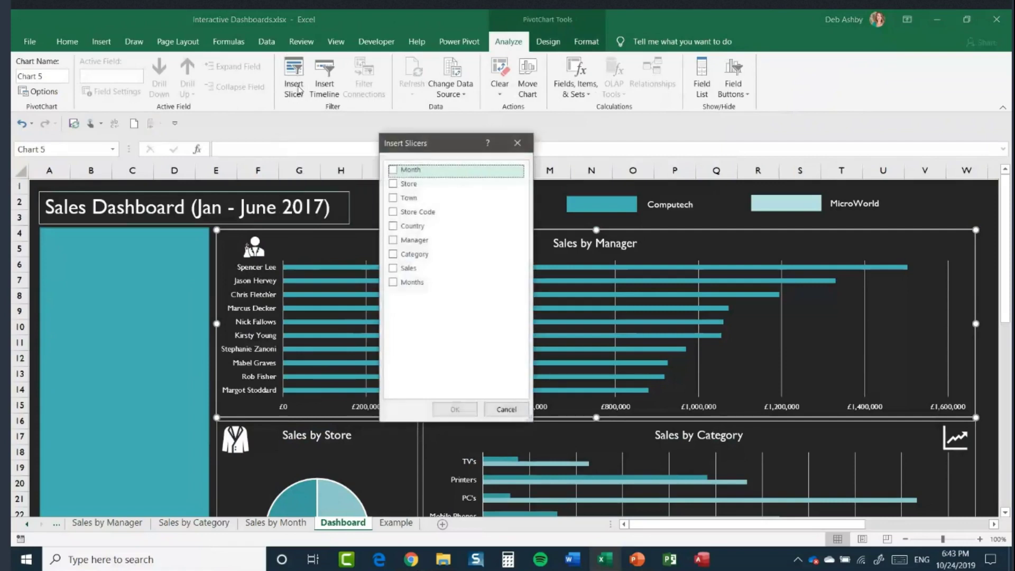
{"action": "left_click_drag", "start_coordinate": [439, 150], "coordinate": [369, 157]}
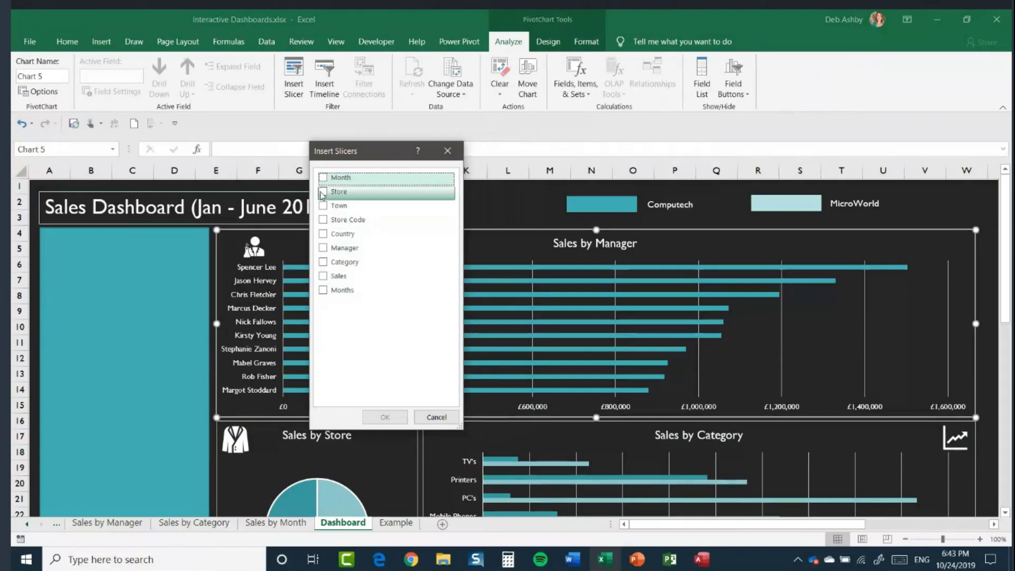
{"action": "left_click", "coordinate": [339, 192]}
{"action": "left_click", "coordinate": [326, 207]}
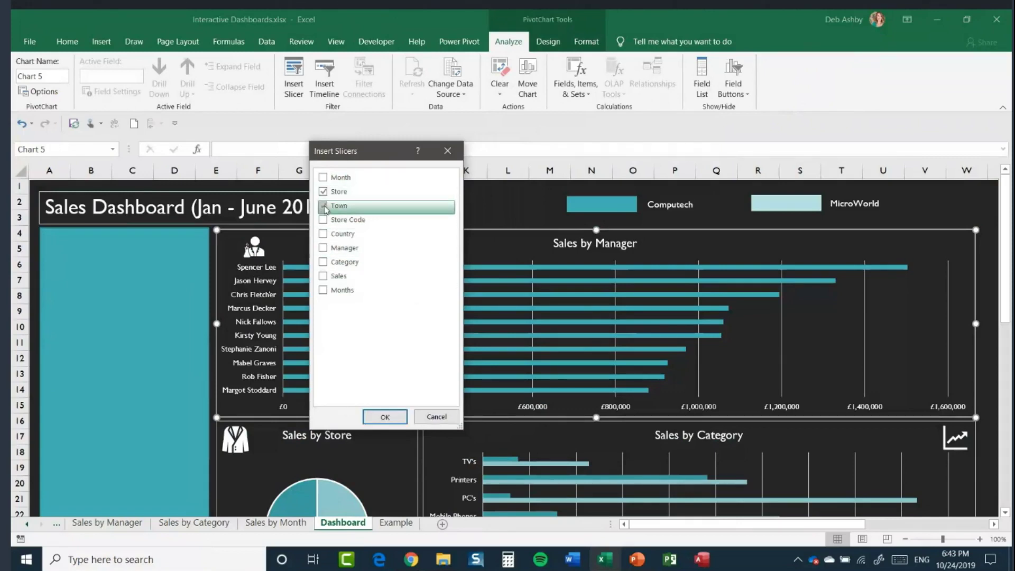
{"action": "left_click", "coordinate": [325, 248]}
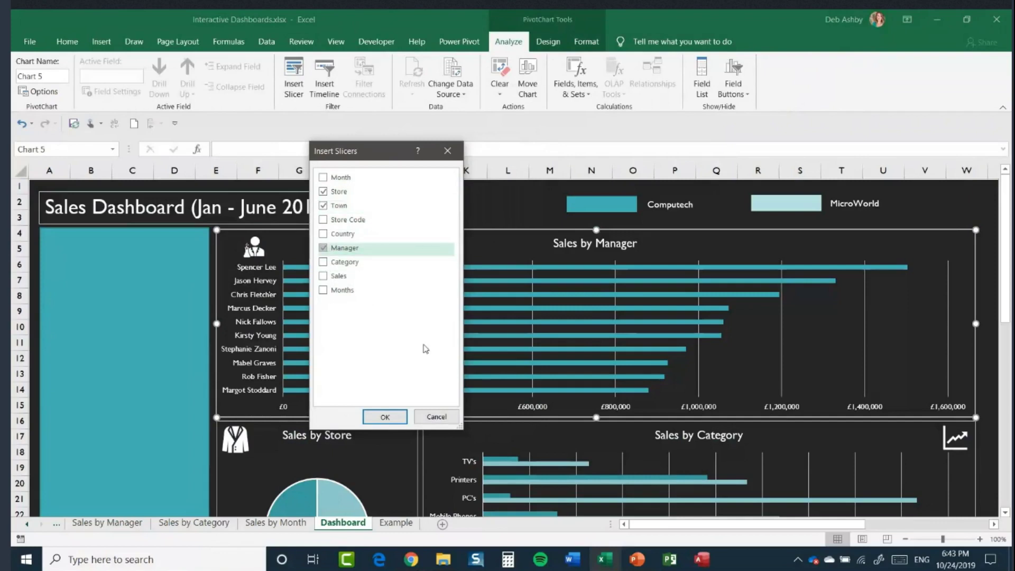
{"action": "left_click", "coordinate": [385, 417]}
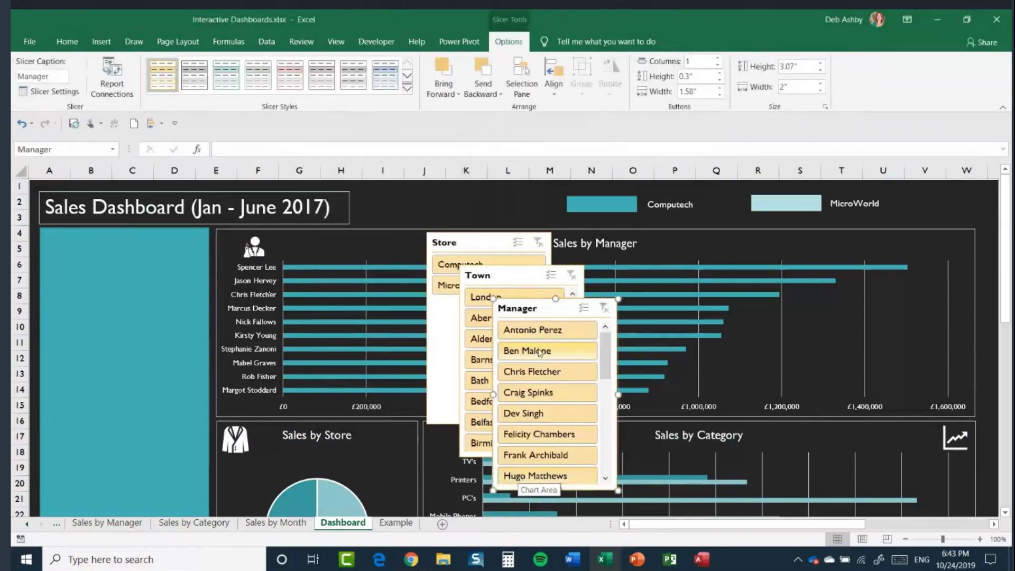
Place the Store slicer atop the teal side panel, sized about 2.58" by 1.13", with the Town slicer below it about 2.53" wide.
{"action": "left_click_drag", "start_coordinate": [489, 246], "coordinate": [106, 243]}
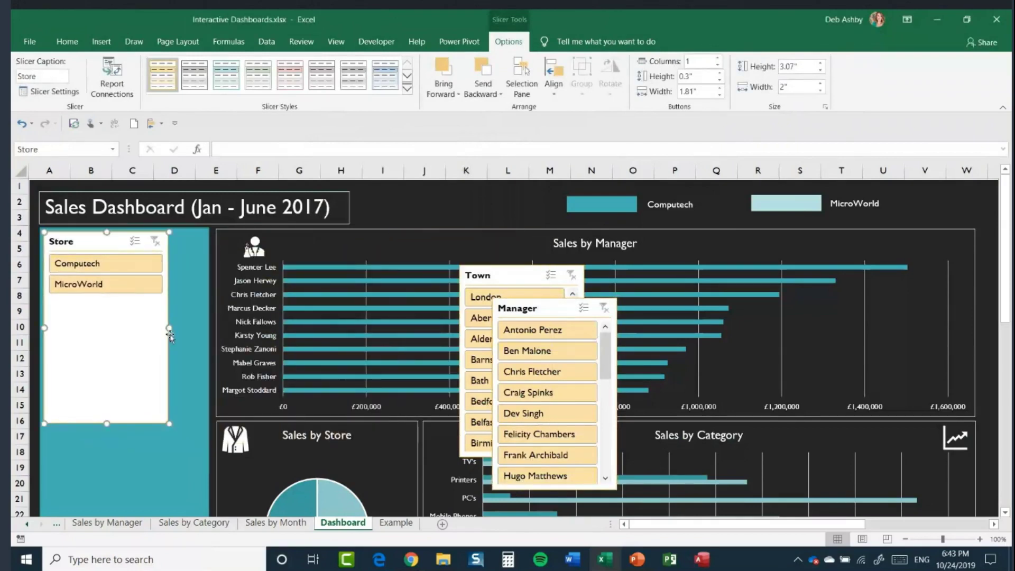
{"action": "left_click_drag", "start_coordinate": [169, 328], "coordinate": [204, 331]}
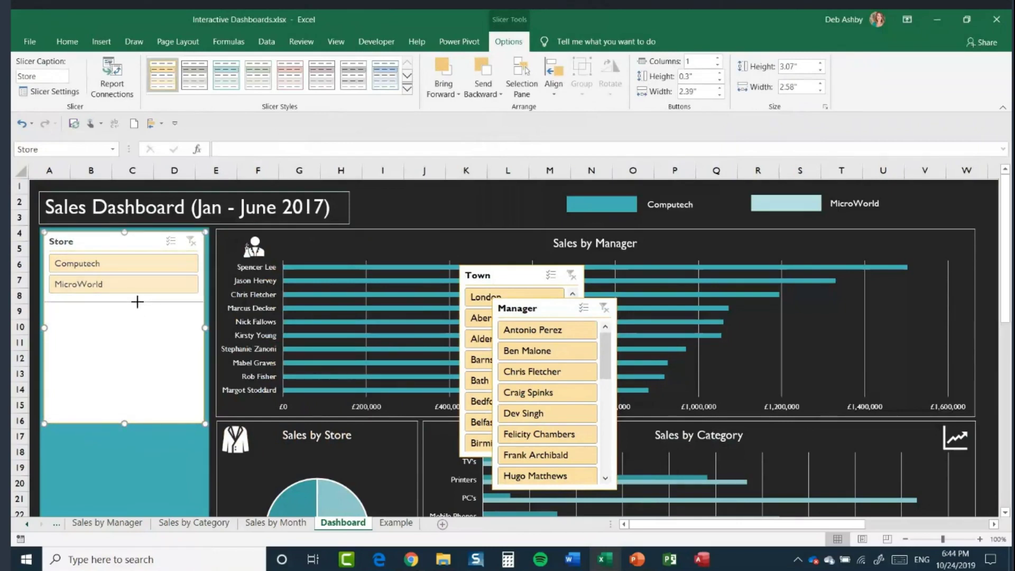
{"action": "left_click_drag", "start_coordinate": [137, 301], "coordinate": [138, 303]}
{"action": "left_click_drag", "start_coordinate": [478, 280], "coordinate": [92, 323]}
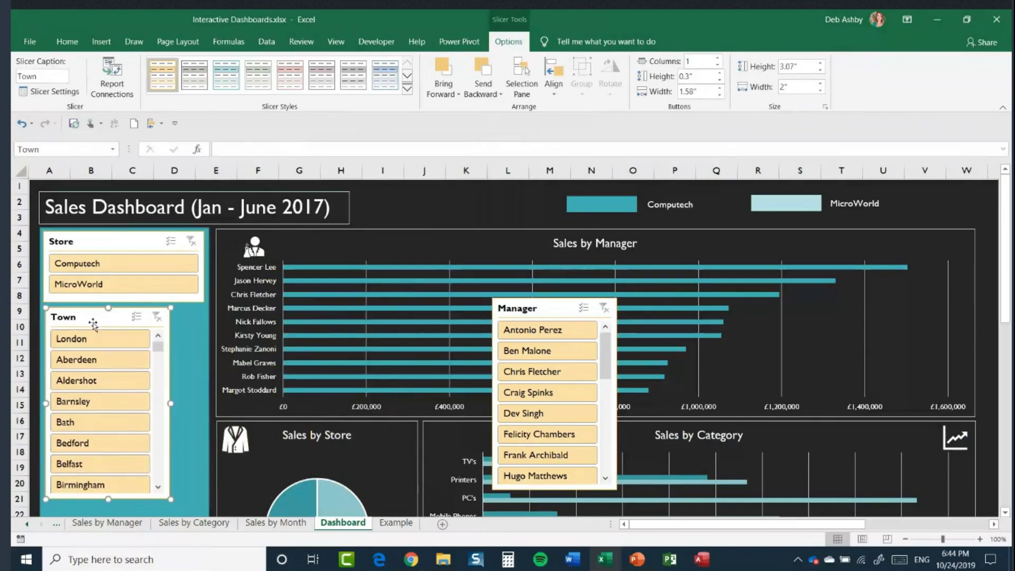
{"action": "left_click_drag", "start_coordinate": [171, 405], "coordinate": [203, 405]}
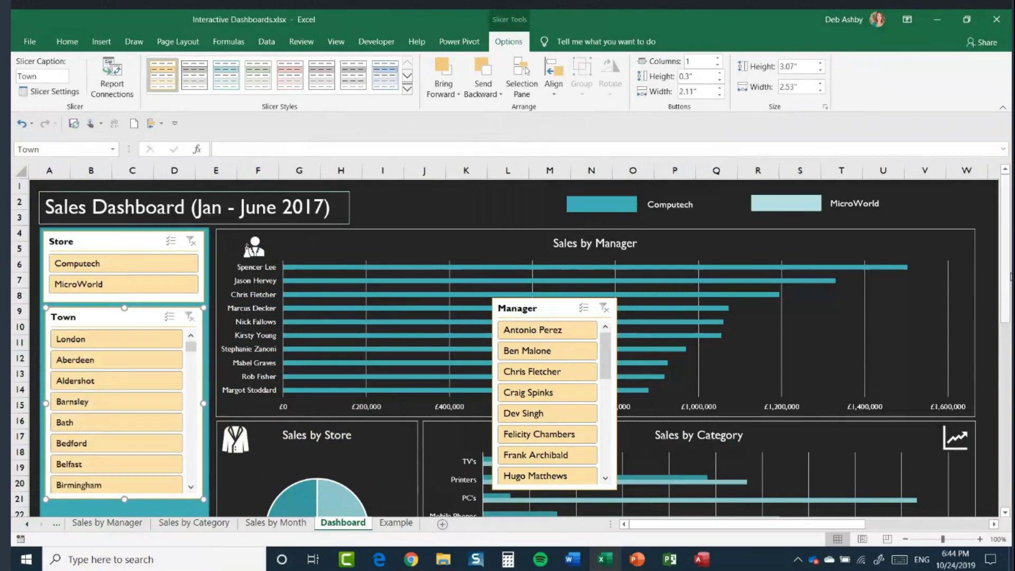
Place the Manager slicer directly below the Town slicer on the teal side panel and widen it to about 2.49".
{"action": "left_click_drag", "start_coordinate": [1006, 276], "coordinate": [1006, 325]}
{"action": "left_click_drag", "start_coordinate": [570, 208], "coordinate": [108, 408]}
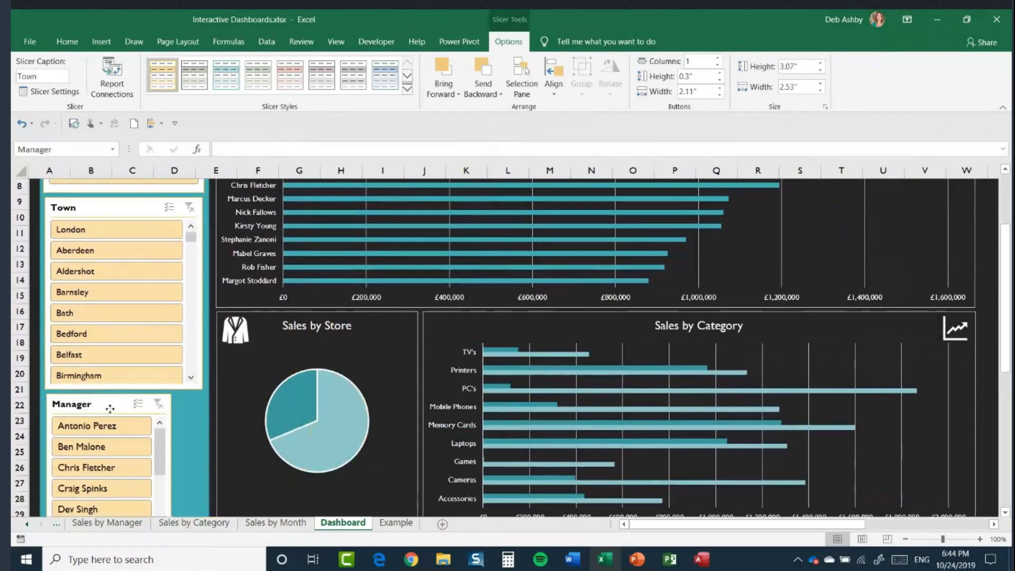
{"action": "left_click_drag", "start_coordinate": [1008, 346], "coordinate": [1008, 425]}
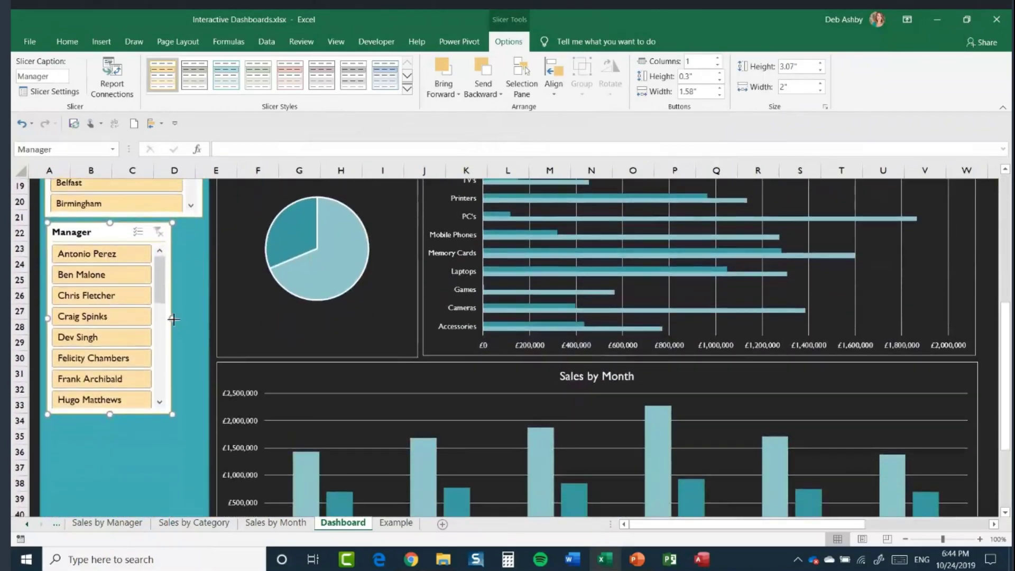
{"action": "left_click_drag", "start_coordinate": [174, 319], "coordinate": [203, 319]}
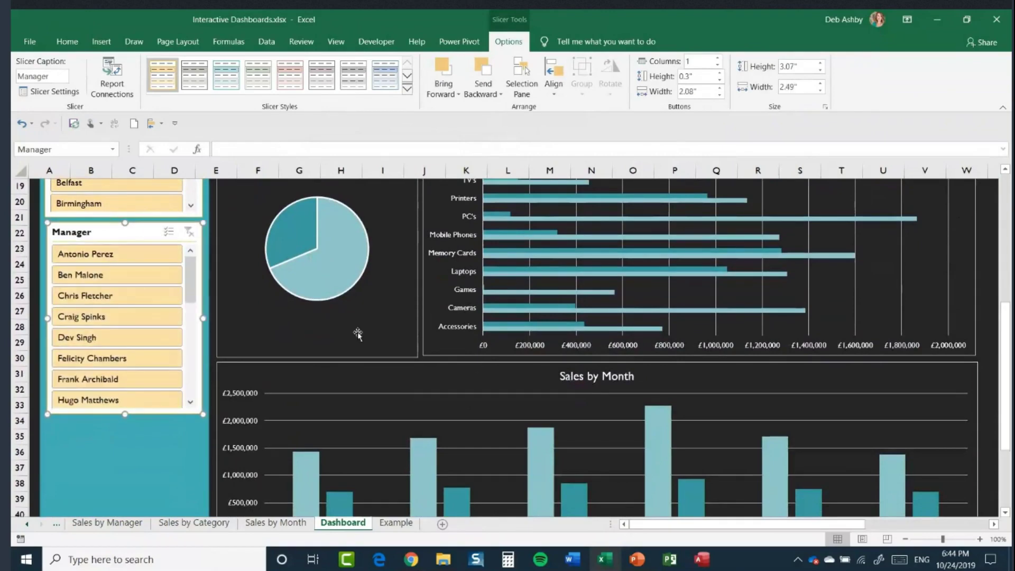
Apply the light teal slicer style to the Store, Town and Manager slicers.
{"action": "left_click_drag", "start_coordinate": [1009, 351], "coordinate": [1008, 223]}
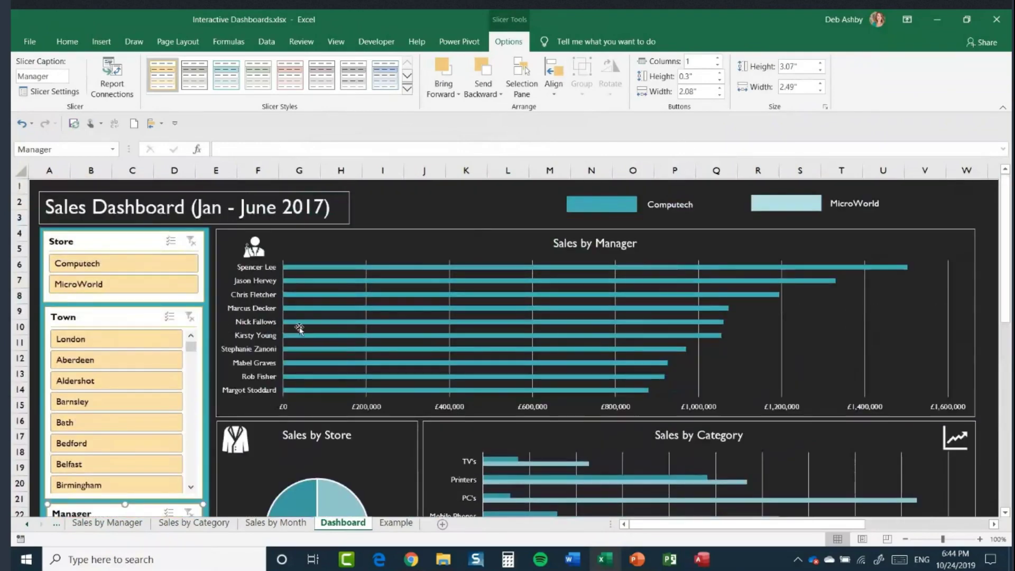
{"action": "left_click", "coordinate": [129, 242]}
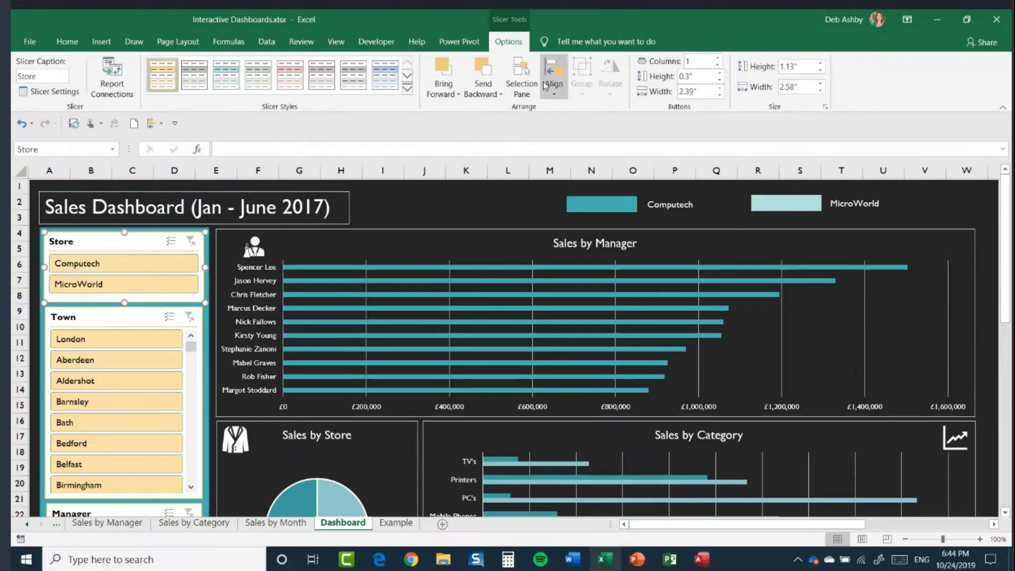
{"action": "left_click", "coordinate": [408, 91]}
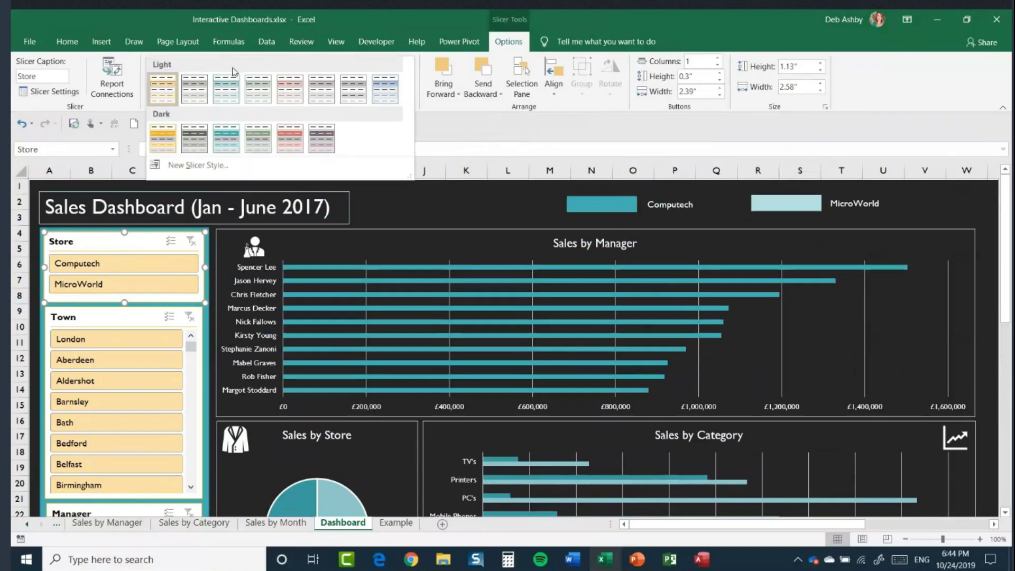
{"action": "left_click", "coordinate": [231, 93]}
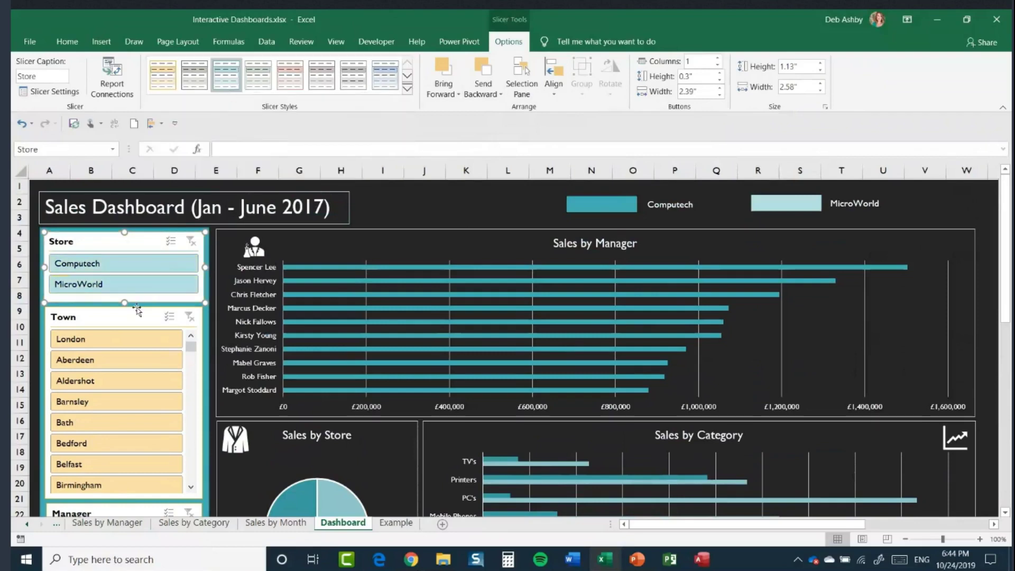
{"action": "left_click", "coordinate": [137, 311]}
{"action": "left_click", "coordinate": [227, 75]}
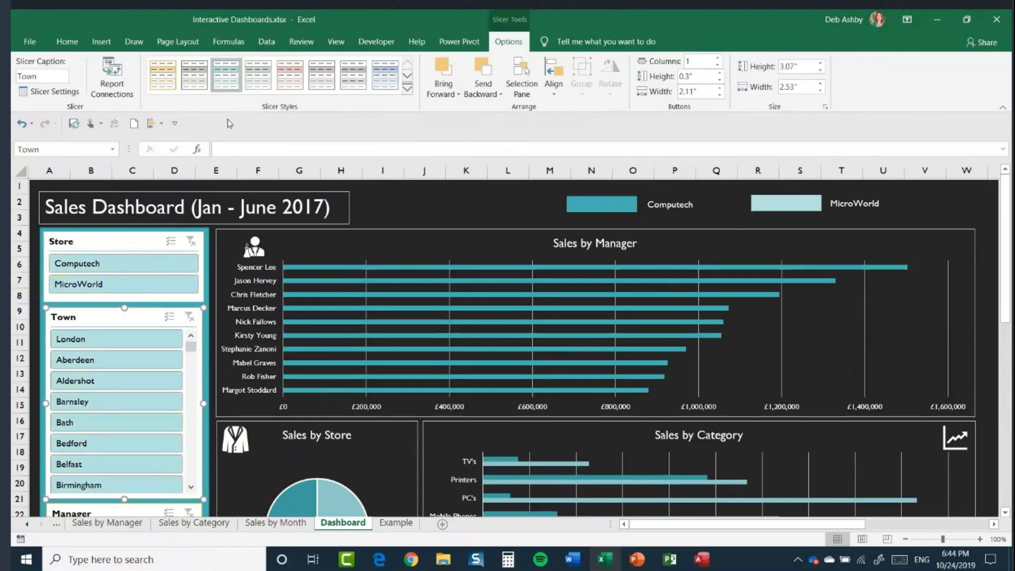
{"action": "left_click_drag", "start_coordinate": [1005, 239], "coordinate": [1006, 305]}
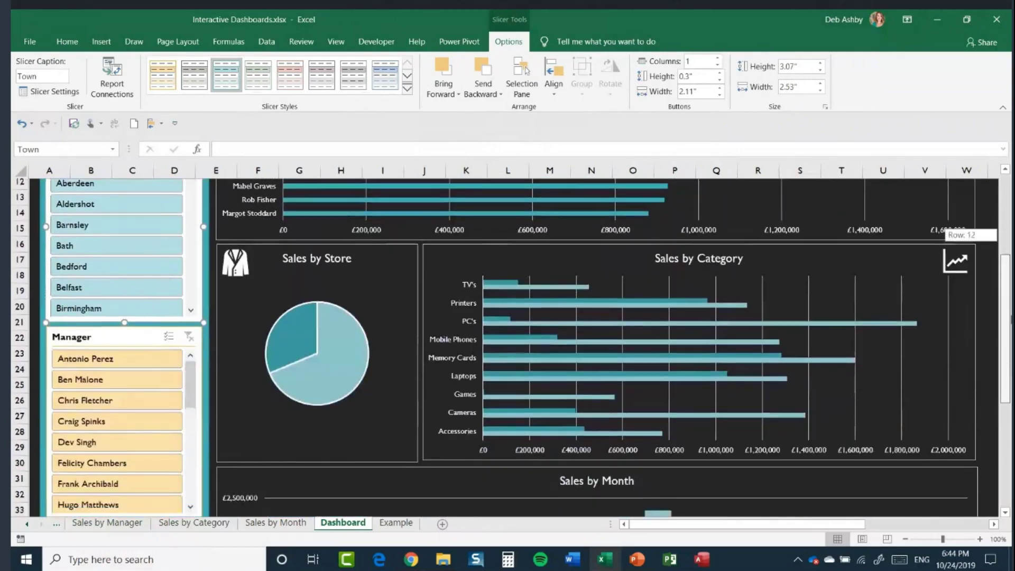
{"action": "left_click", "coordinate": [137, 341]}
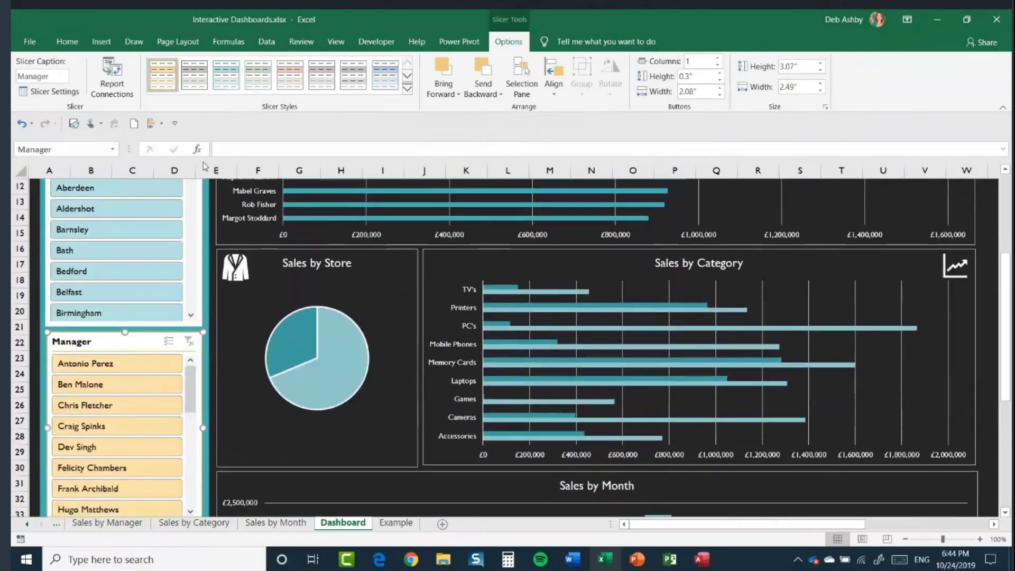
{"action": "left_click", "coordinate": [227, 79]}
Delete the teal rectangle behind the slicers so they sit directly on the dark dashboard background.
{"action": "left_click_drag", "start_coordinate": [1008, 311], "coordinate": [1008, 244]}
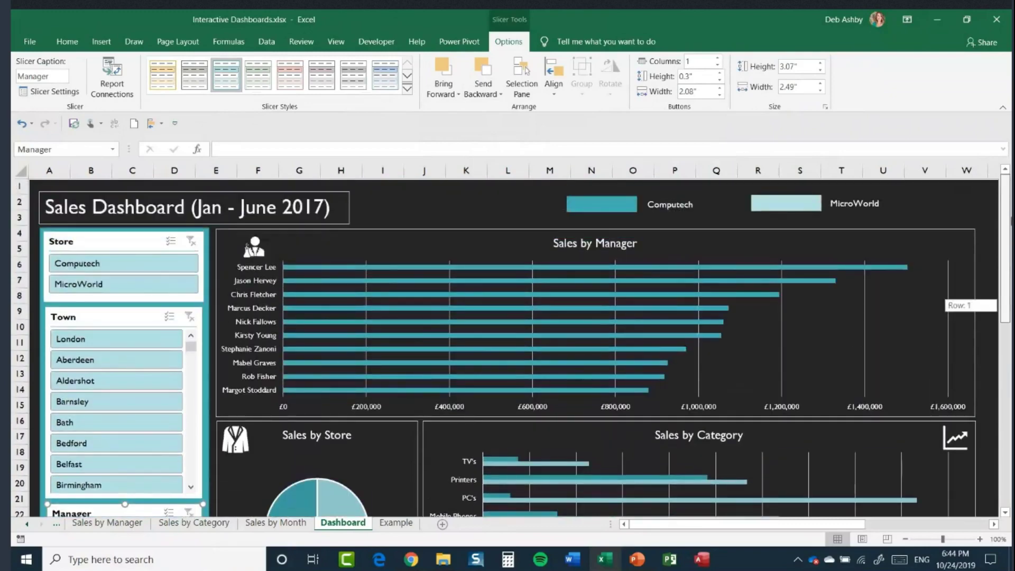
{"action": "left_click", "coordinate": [207, 307]}
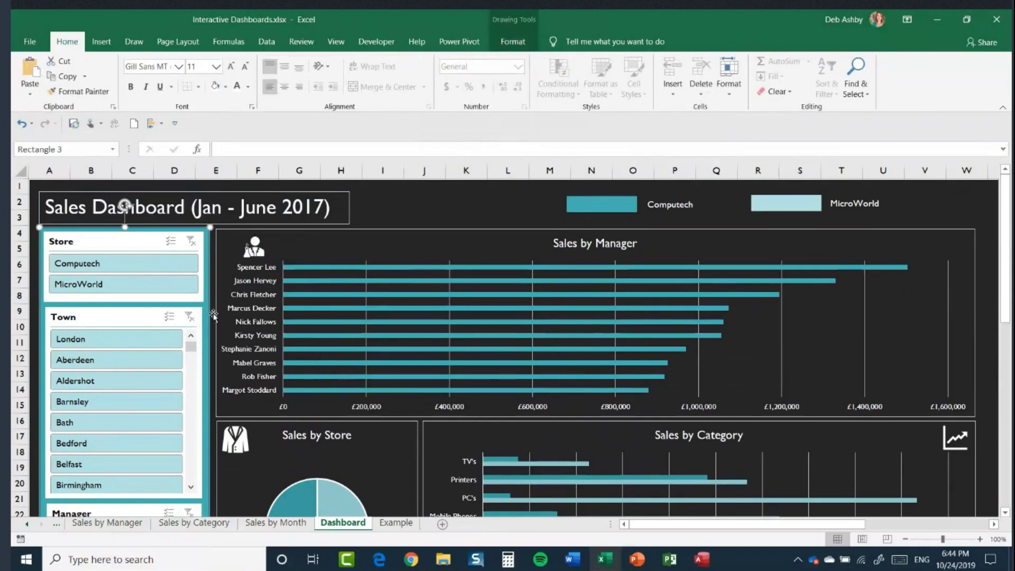
{"action": "key", "text": "Escape"}
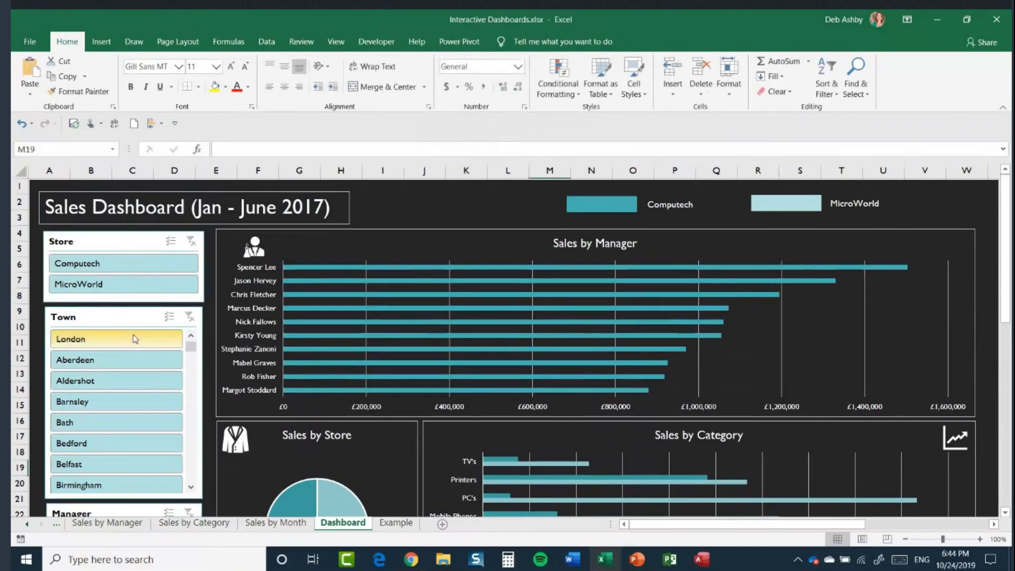
Arrange the Town slicer's buttons in 2 columns, trying 3 columns as well, and scroll through its list.
{"action": "left_click", "coordinate": [113, 319]}
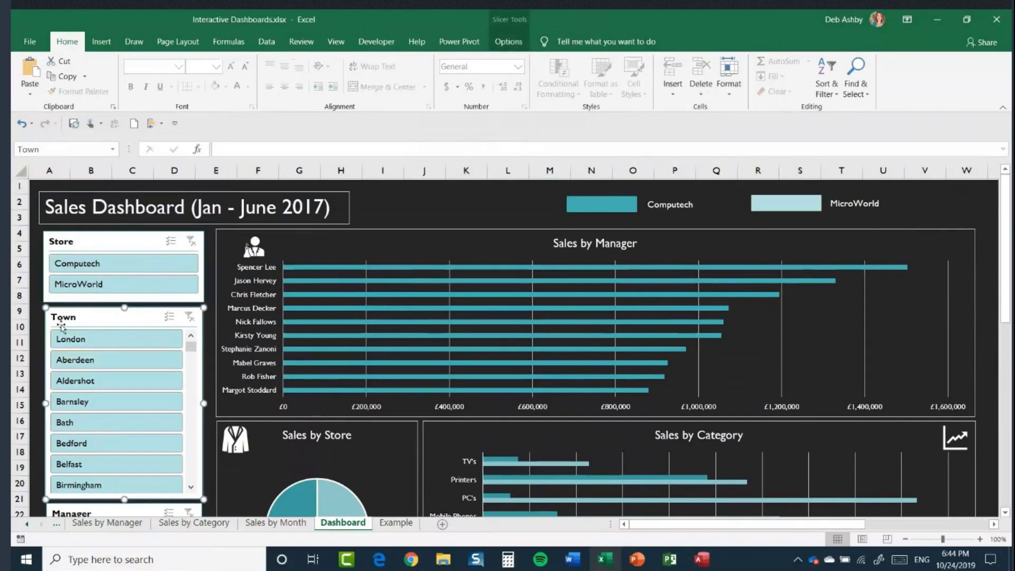
{"action": "mouse_move", "coordinate": [191, 348]}
{"action": "left_mouse_down"}
{"action": "mouse_move", "coordinate": [193, 410]}
{"action": "mouse_move", "coordinate": [194, 337]}
{"action": "left_mouse_up"}
{"action": "left_click", "coordinate": [516, 44]}
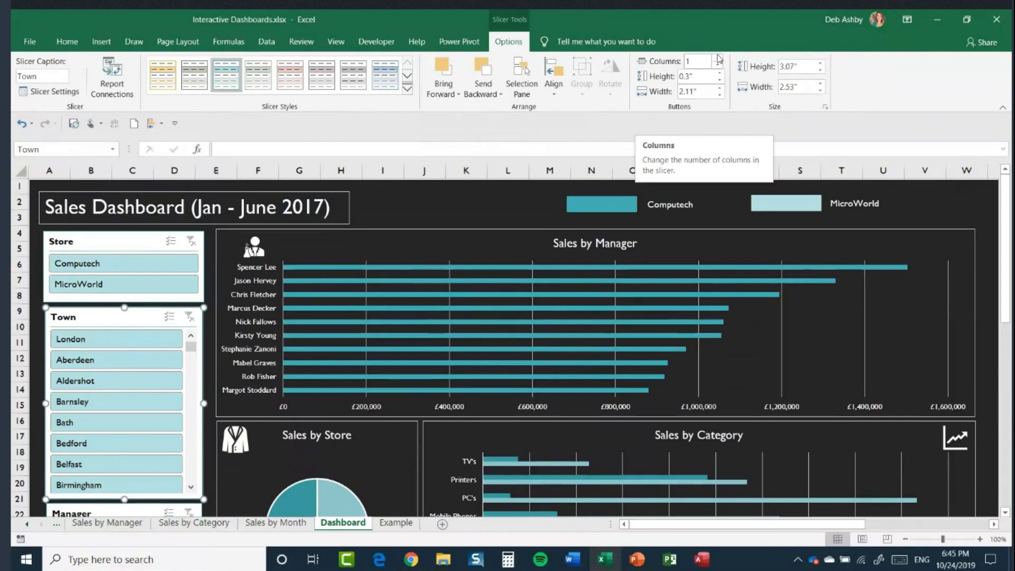
{"action": "left_click", "coordinate": [720, 59]}
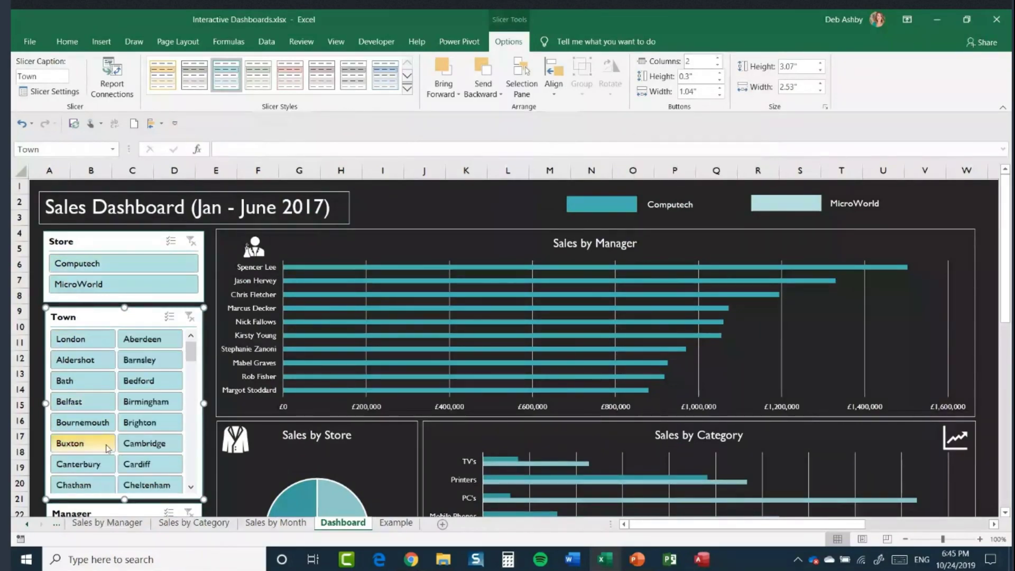
{"action": "left_click", "coordinate": [719, 59]}
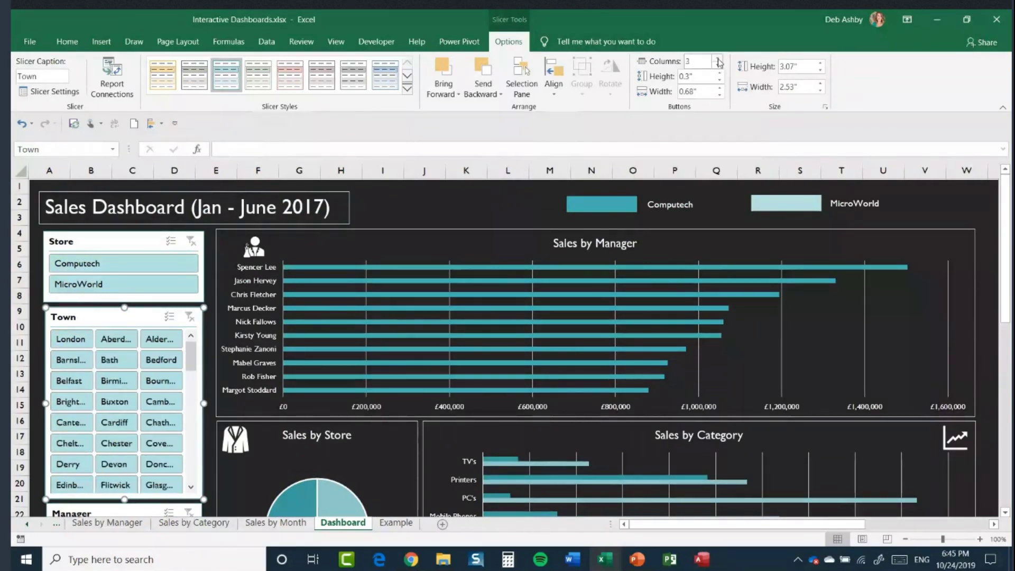
{"action": "left_click", "coordinate": [719, 69]}
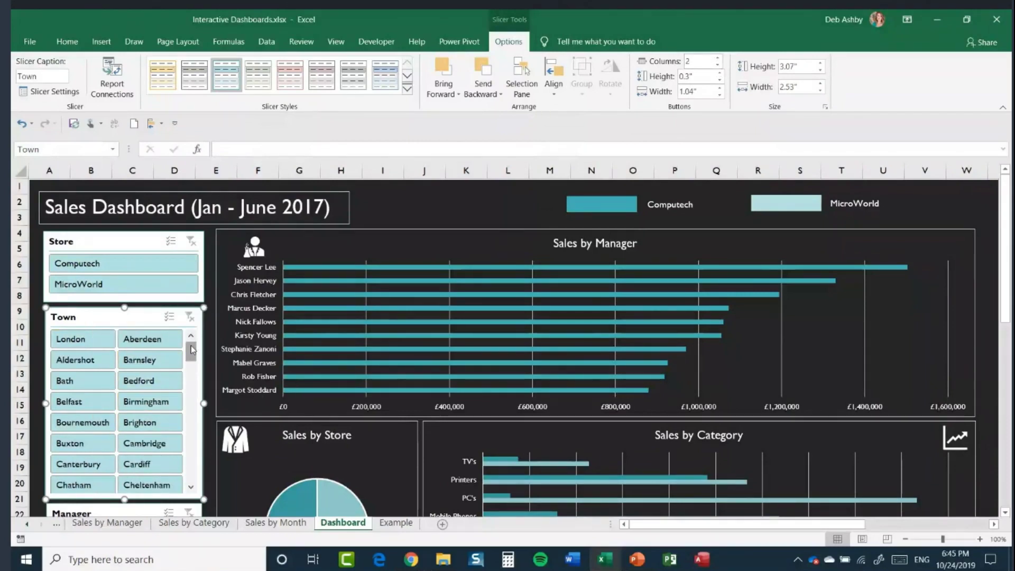
{"action": "mouse_move", "coordinate": [191, 351]}
{"action": "left_mouse_down"}
{"action": "mouse_move", "coordinate": [195, 368]}
{"action": "mouse_move", "coordinate": [192, 346]}
{"action": "left_mouse_up"}
{"action": "left_click", "coordinate": [1008, 279]}
{"action": "mouse_move", "coordinate": [1008, 279]}
{"action": "left_mouse_down"}
{"action": "mouse_move", "coordinate": [1007, 290]}
{"action": "mouse_move", "coordinate": [1008, 279]}
{"action": "left_mouse_up"}
Test the Store slicer by filtering the Sales by Manager chart to Computech and switching the filter to MicroWorld.
{"action": "mouse_move", "coordinate": [511, 312]}
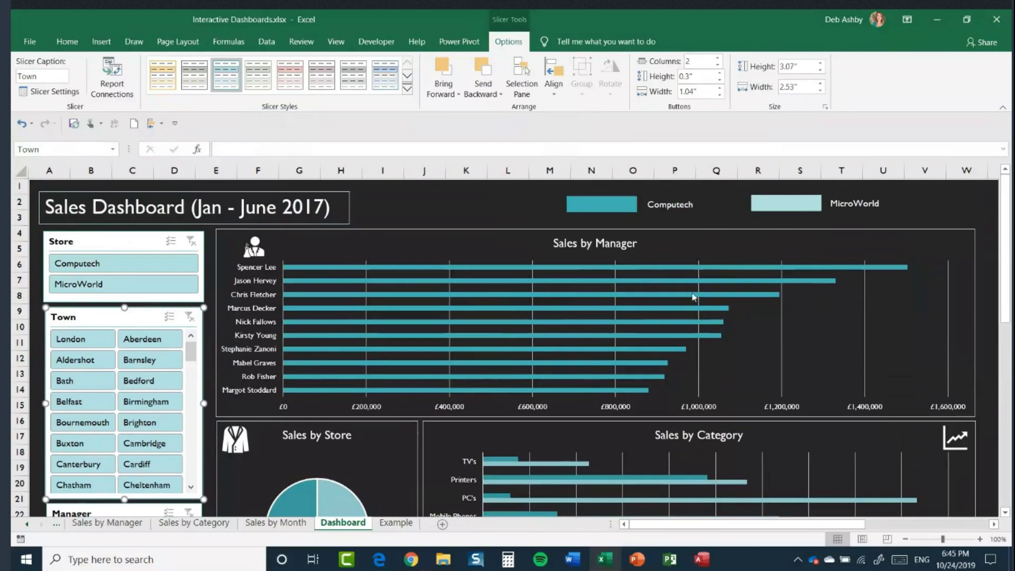
{"action": "left_click", "coordinate": [119, 264]}
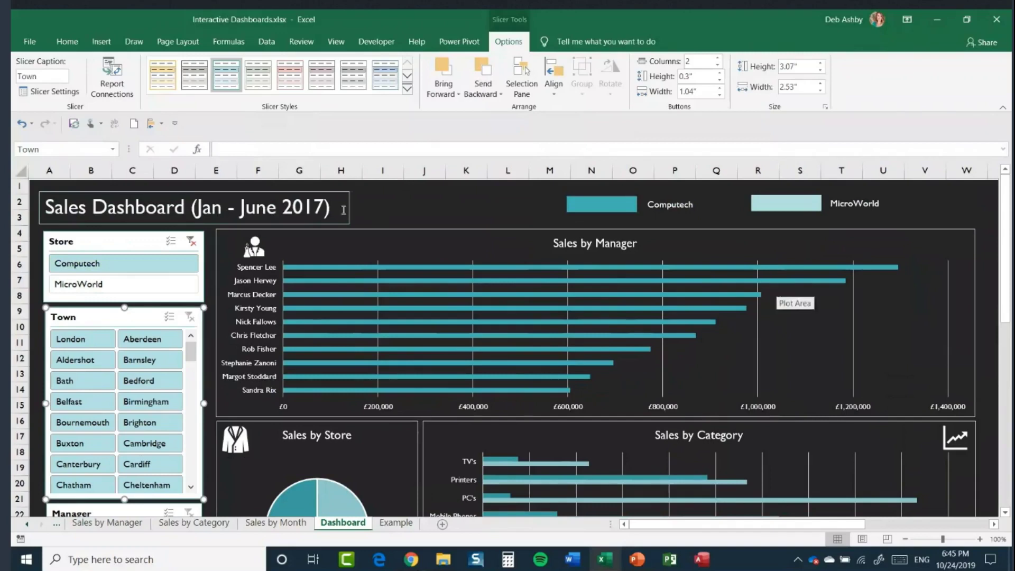
{"action": "left_click", "coordinate": [151, 285]}
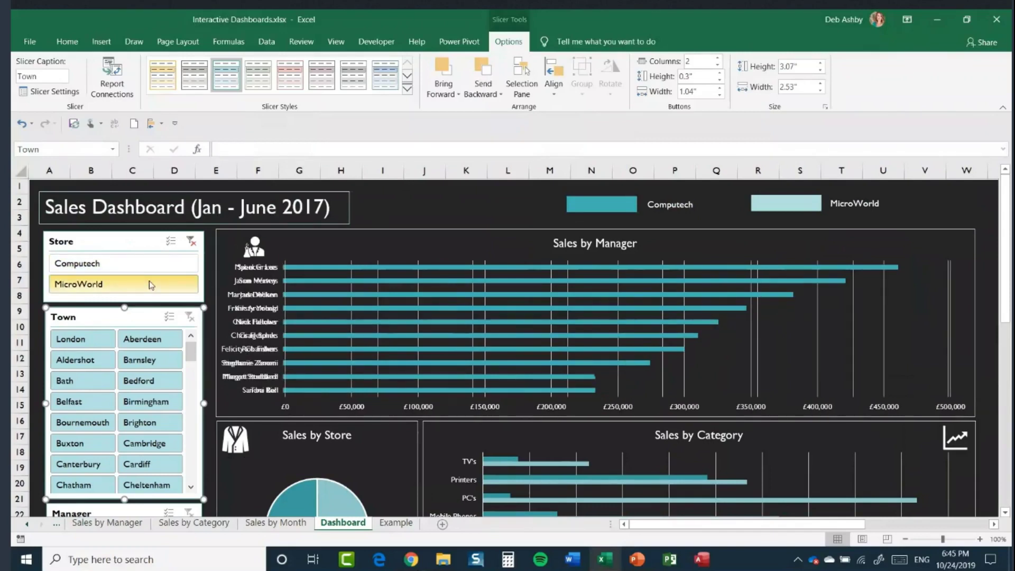
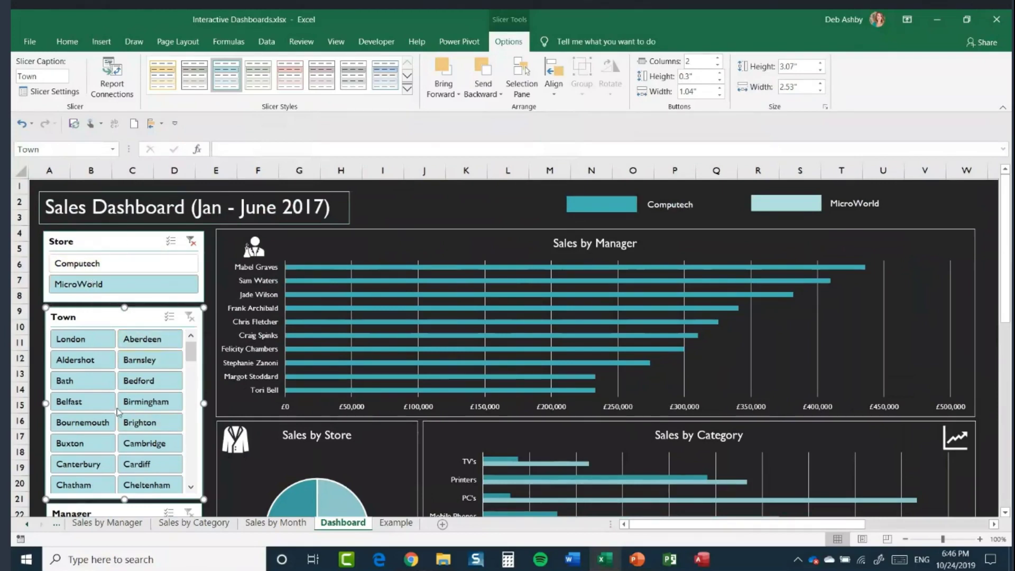
Look through the Town slicer's list and clear the filter on the Store slicer.
{"action": "scroll", "coordinate": [752, 375], "scroll_direction": "down", "scroll_amount": 3}
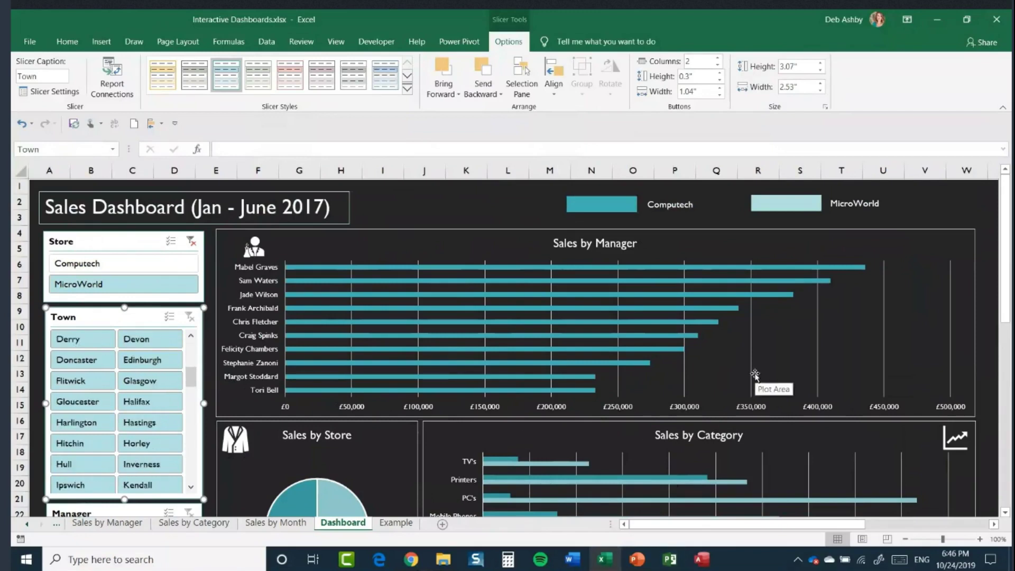
{"action": "scroll", "coordinate": [752, 379], "scroll_direction": "up", "scroll_amount": 3}
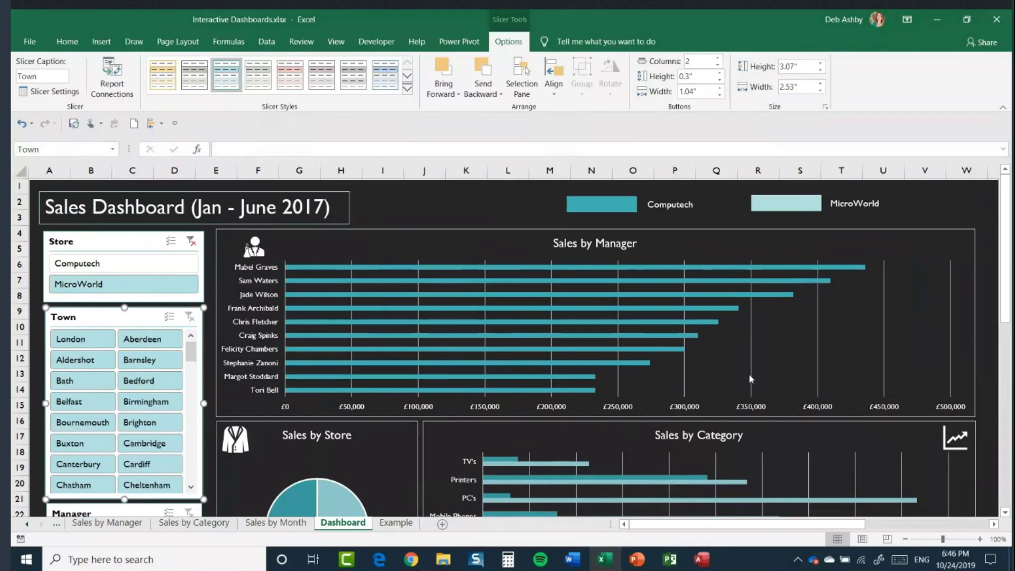
{"action": "left_click", "coordinate": [132, 241]}
{"action": "left_click", "coordinate": [162, 266]}
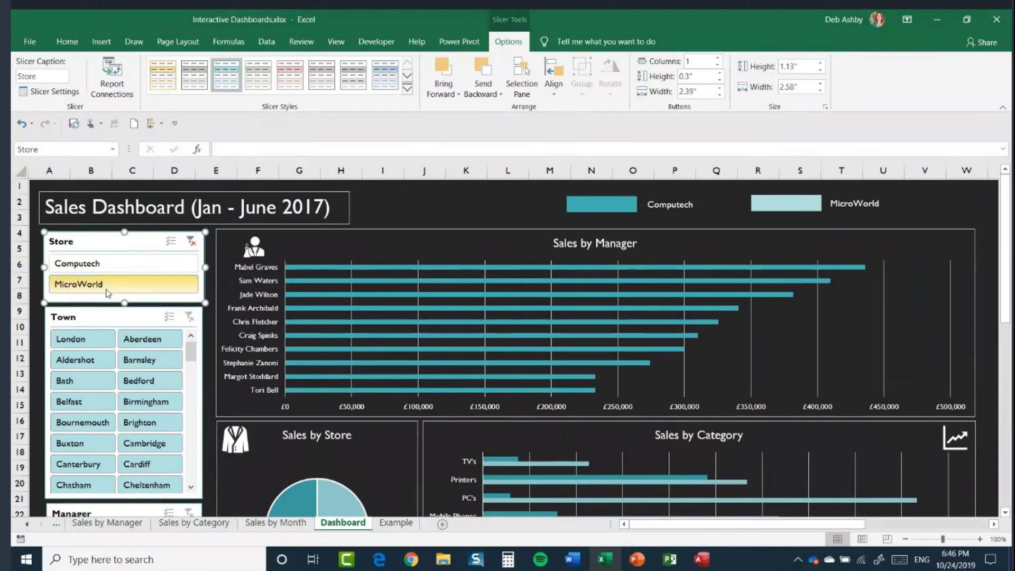
{"action": "left_click", "coordinate": [192, 242]}
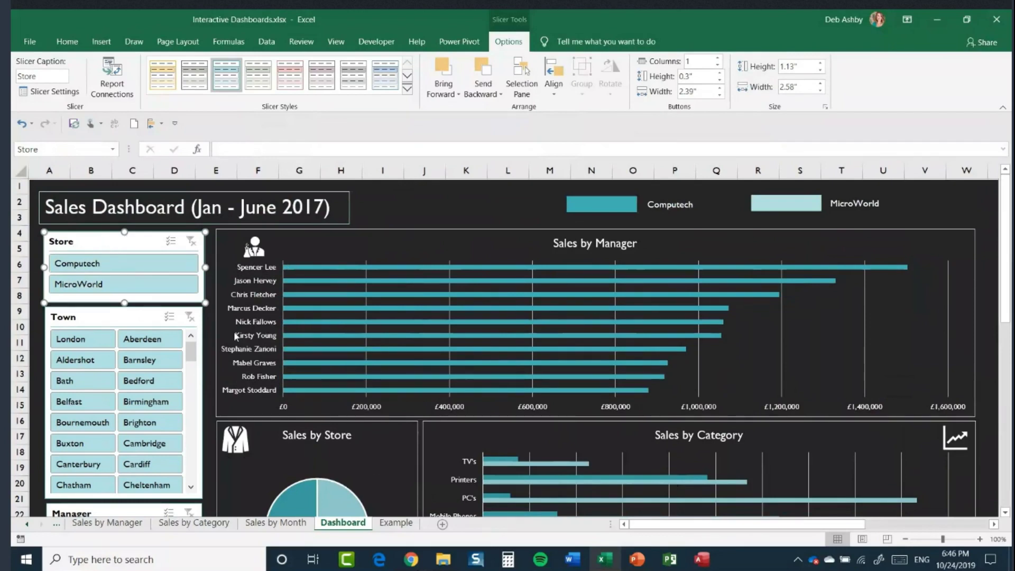
Connect the Store slicer to the PivotTables on the Sales by Category, Sales by Month and Sales by Store sheets as well.
{"action": "right_click", "coordinate": [105, 244]}
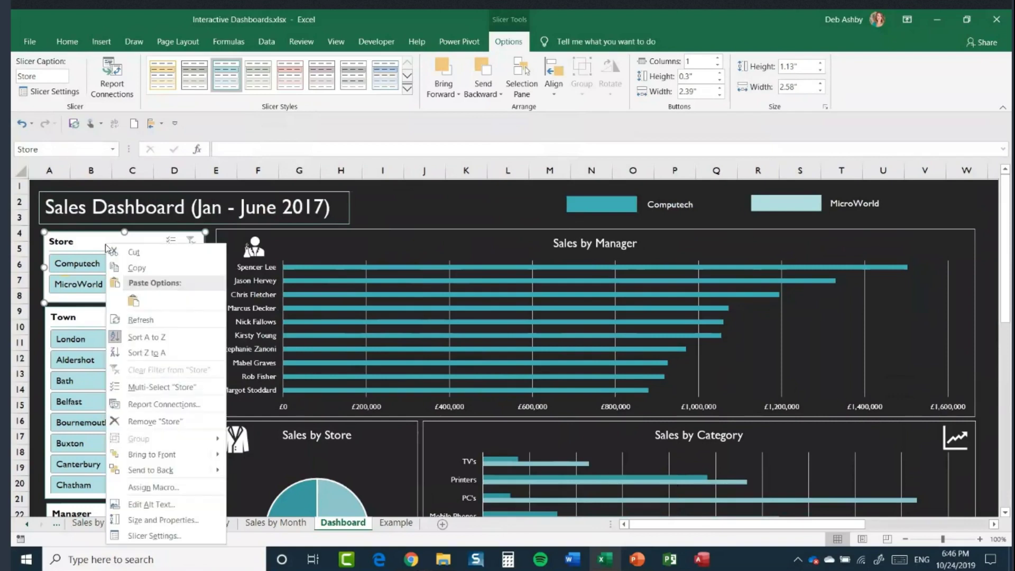
{"action": "left_click", "coordinate": [188, 410]}
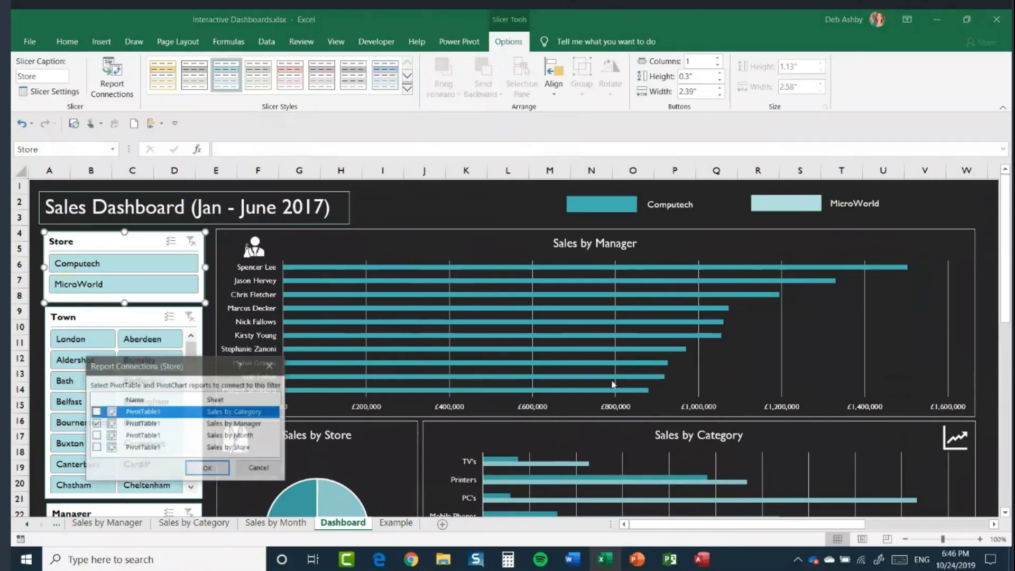
{"action": "left_click_drag", "start_coordinate": [212, 366], "coordinate": [404, 213]}
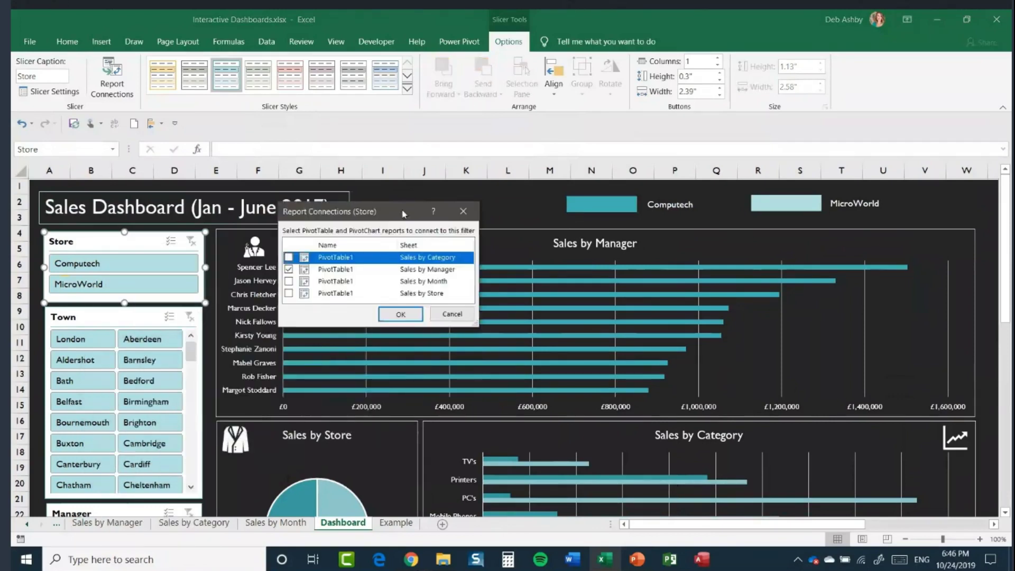
{"action": "left_click_drag", "start_coordinate": [478, 326], "coordinate": [674, 344]}
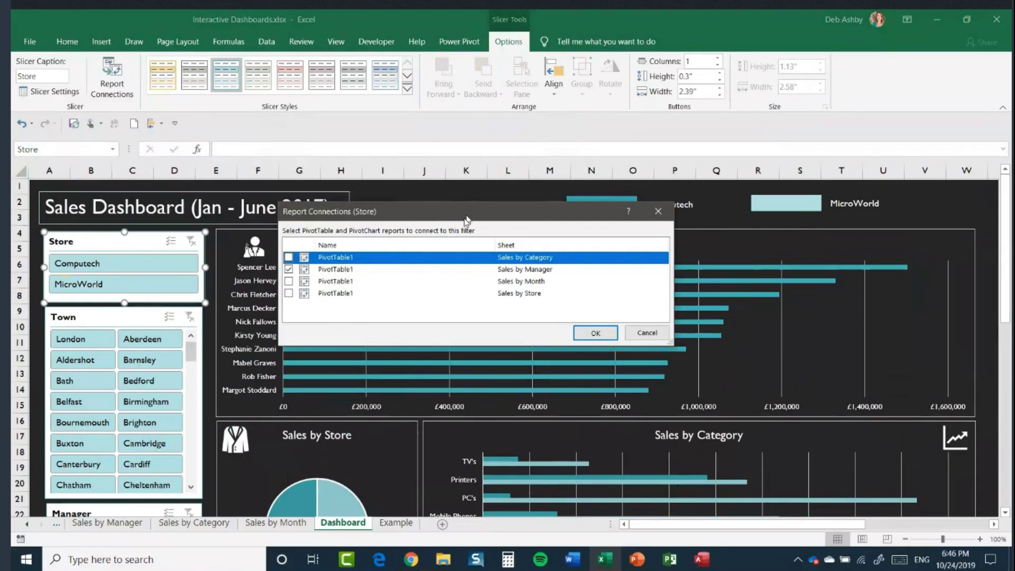
{"action": "left_click_drag", "start_coordinate": [466, 219], "coordinate": [469, 271]}
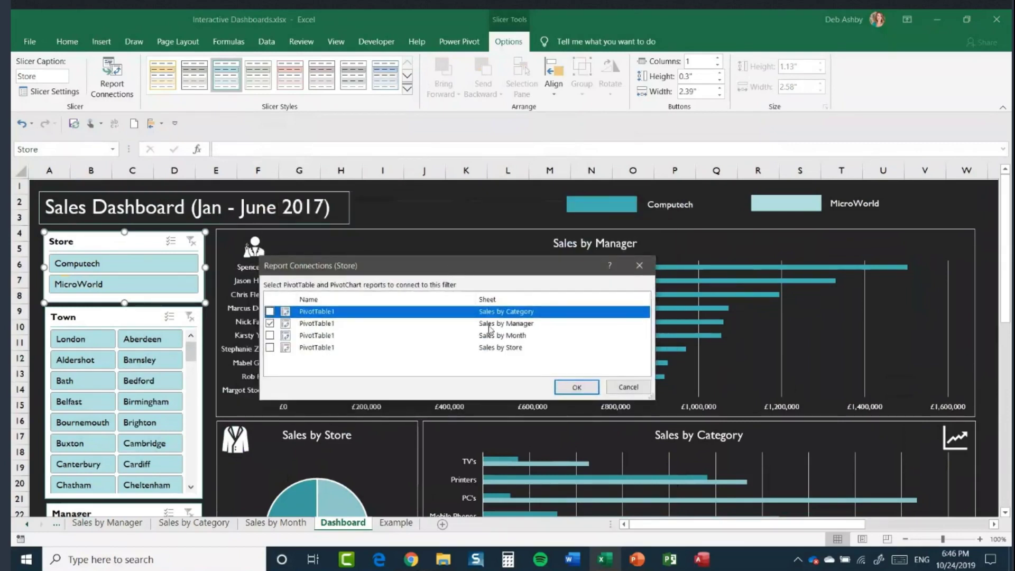
{"action": "left_click", "coordinate": [271, 335]}
{"action": "left_click", "coordinate": [271, 347]}
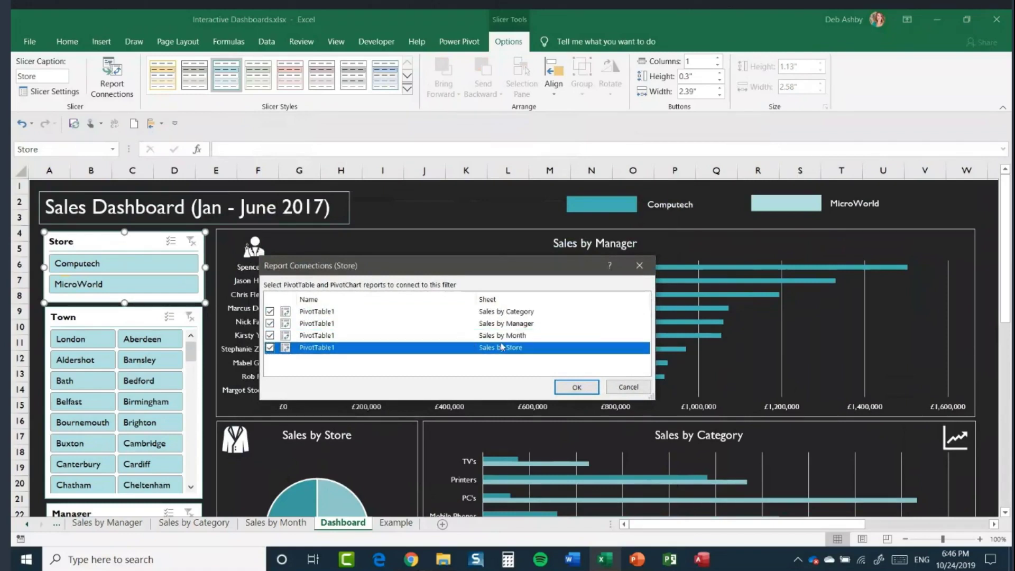
{"action": "left_click", "coordinate": [569, 387]}
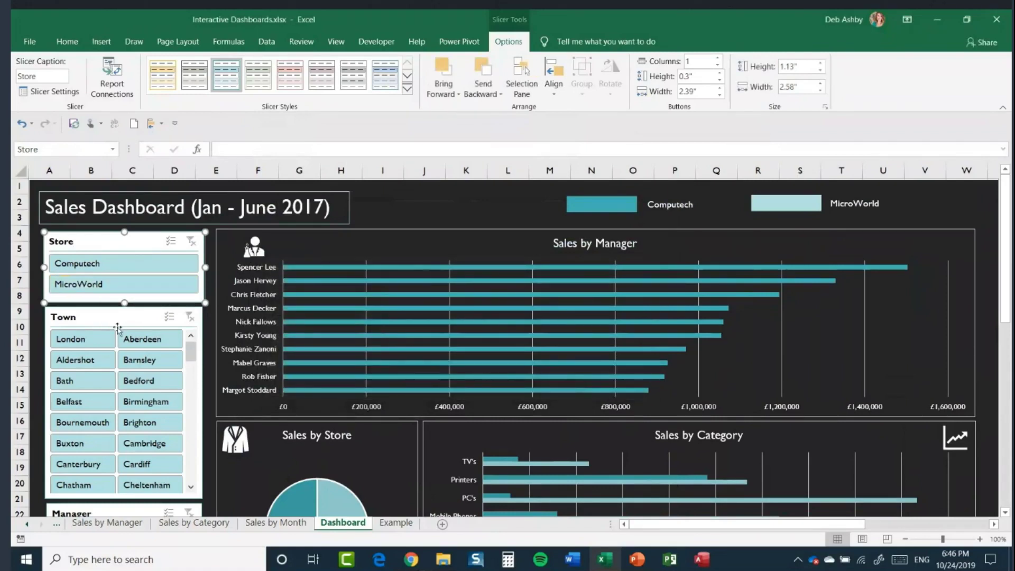
Connect the Town slicer to the Sales by Category, Sales by Month and Sales by Store PivotTables too.
{"action": "left_click", "coordinate": [117, 328]}
{"action": "right_click", "coordinate": [118, 325]}
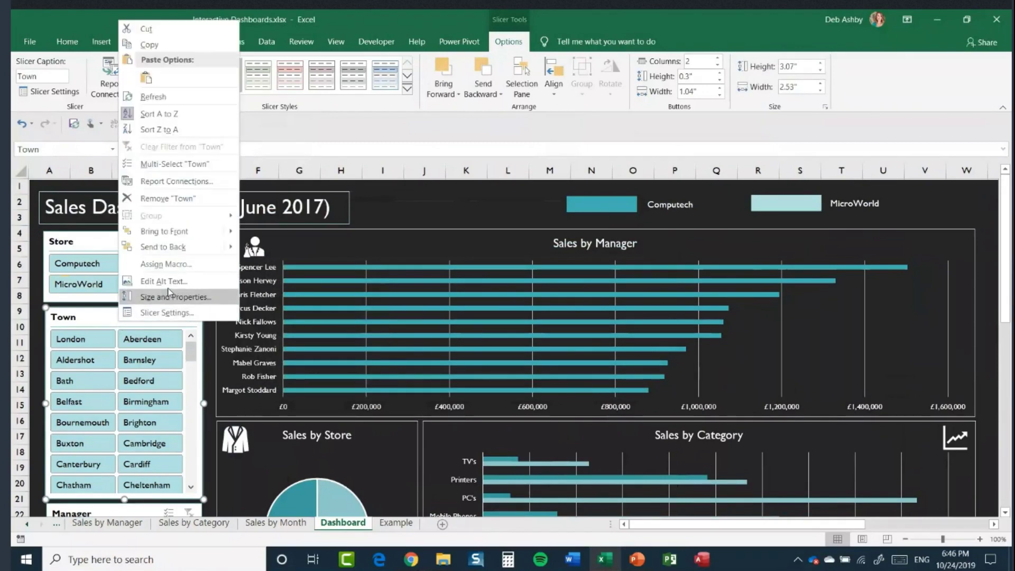
{"action": "left_click", "coordinate": [158, 180]}
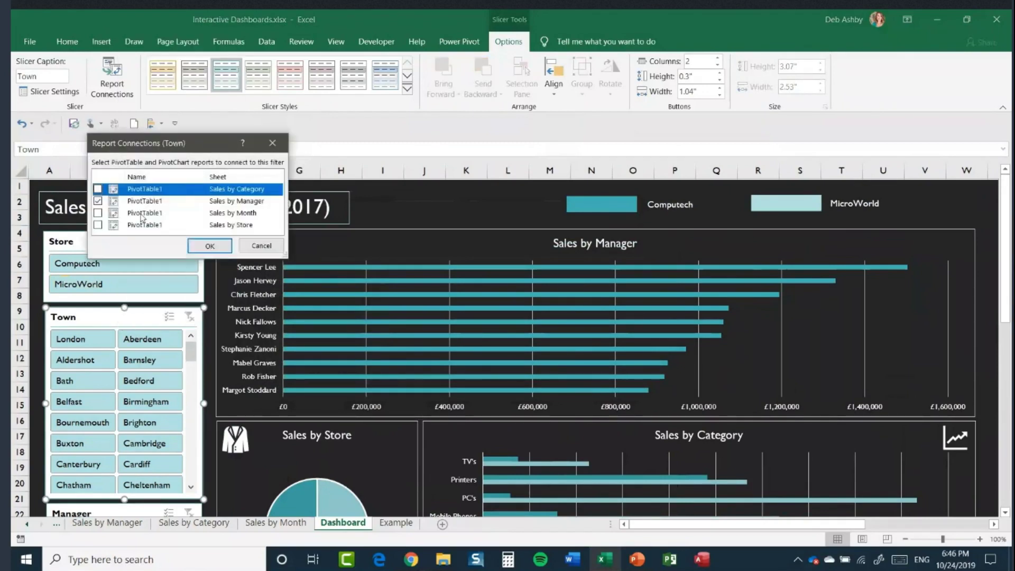
{"action": "left_click", "coordinate": [98, 214]}
{"action": "left_click", "coordinate": [98, 225]}
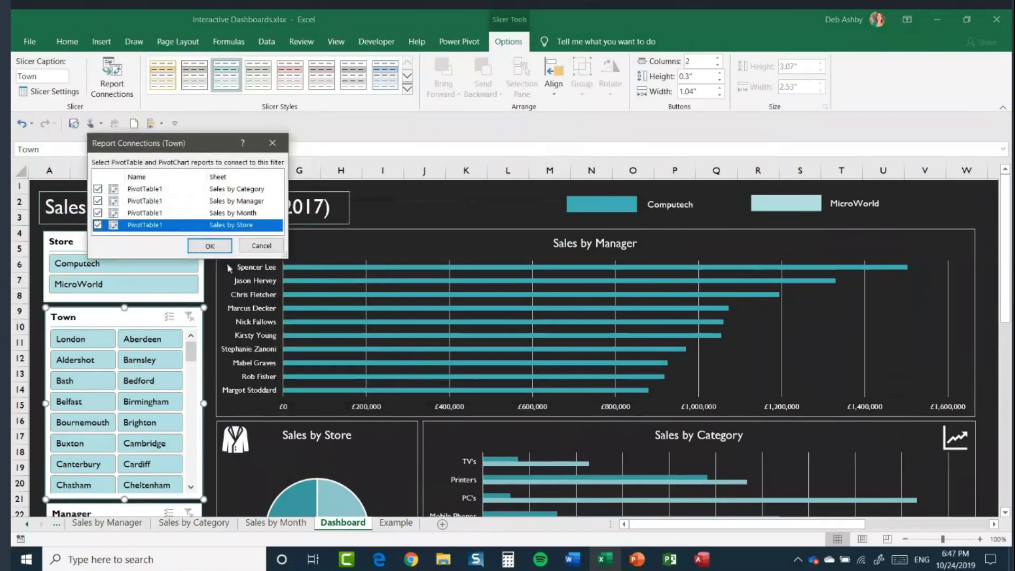
{"action": "left_click", "coordinate": [214, 247]}
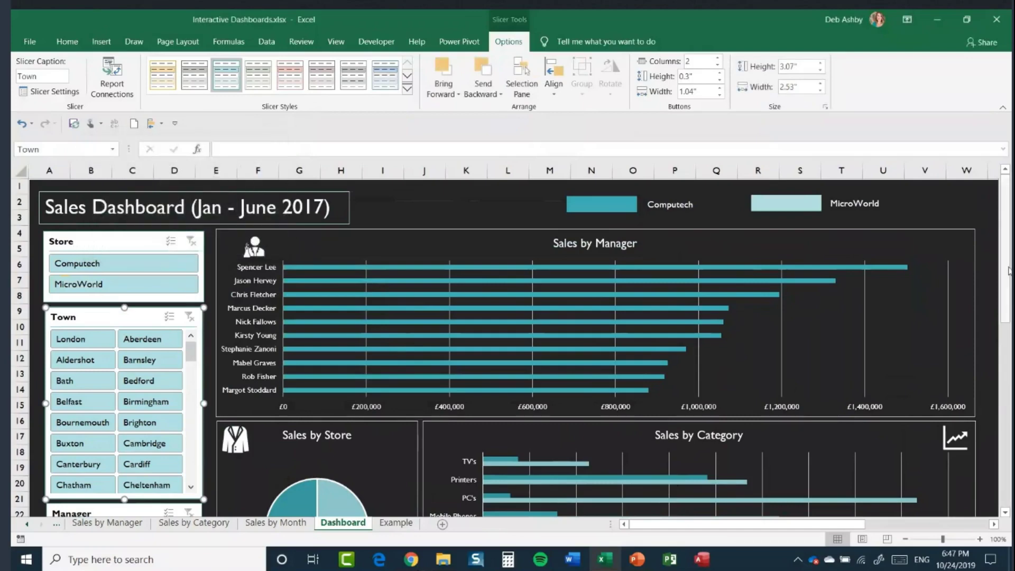
Extend the Manager slicer's report connections to the Sales by Category, Sales by Month and Sales by Store PivotTables.
{"action": "scroll", "coordinate": [988, 354], "scroll_direction": "down", "scroll_amount": 4}
{"action": "left_click", "coordinate": [129, 327]}
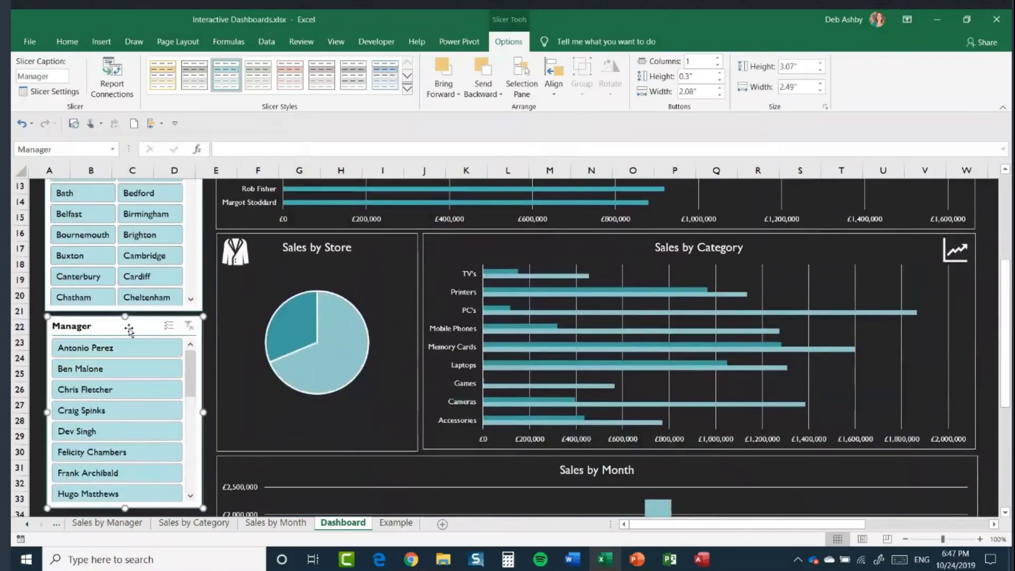
{"action": "right_click", "coordinate": [131, 331]}
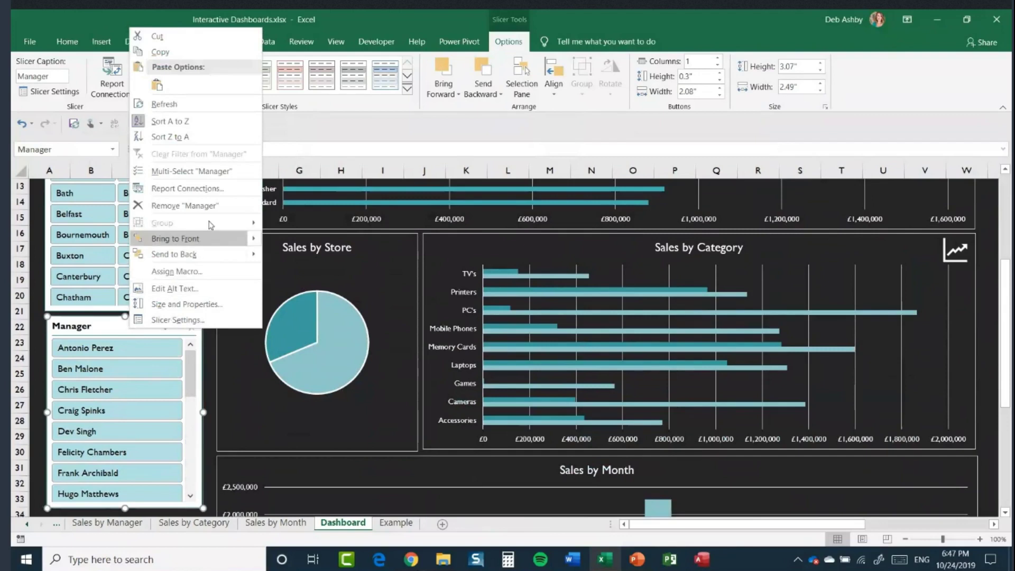
{"action": "left_click", "coordinate": [213, 191]}
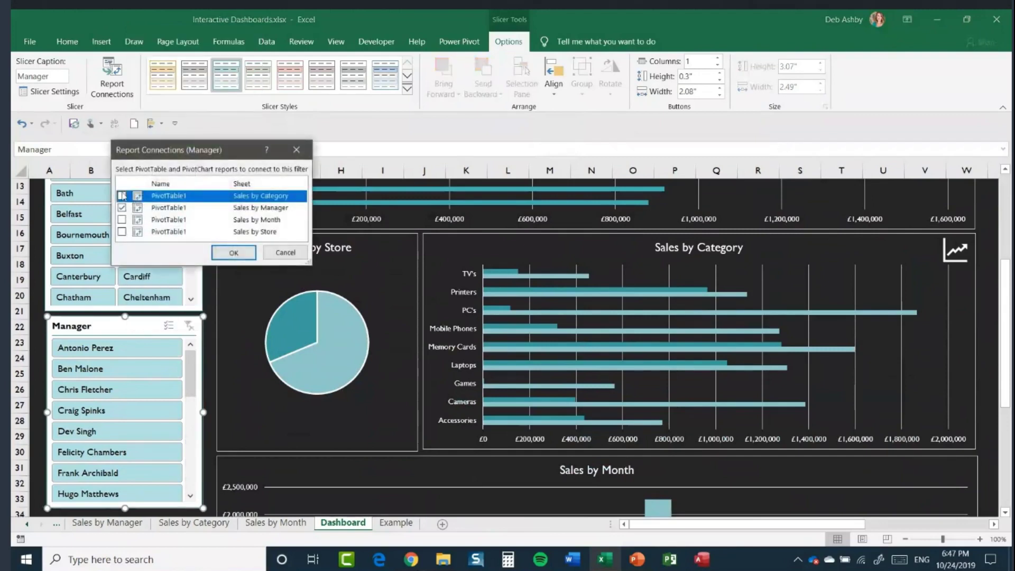
{"action": "left_click", "coordinate": [122, 219]}
{"action": "left_click", "coordinate": [122, 232]}
{"action": "left_click", "coordinate": [233, 253]}
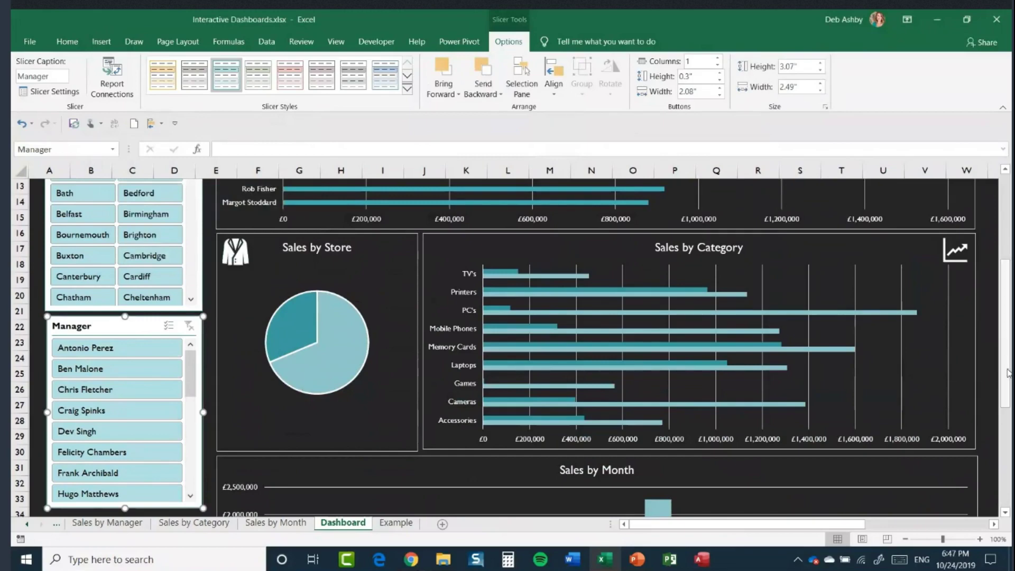
Test the Town slicer by filtering the charts to London, adding Barnsley, Bath and Birmingham, and clear the filter.
{"action": "left_click_drag", "start_coordinate": [1008, 373], "coordinate": [1008, 289]}
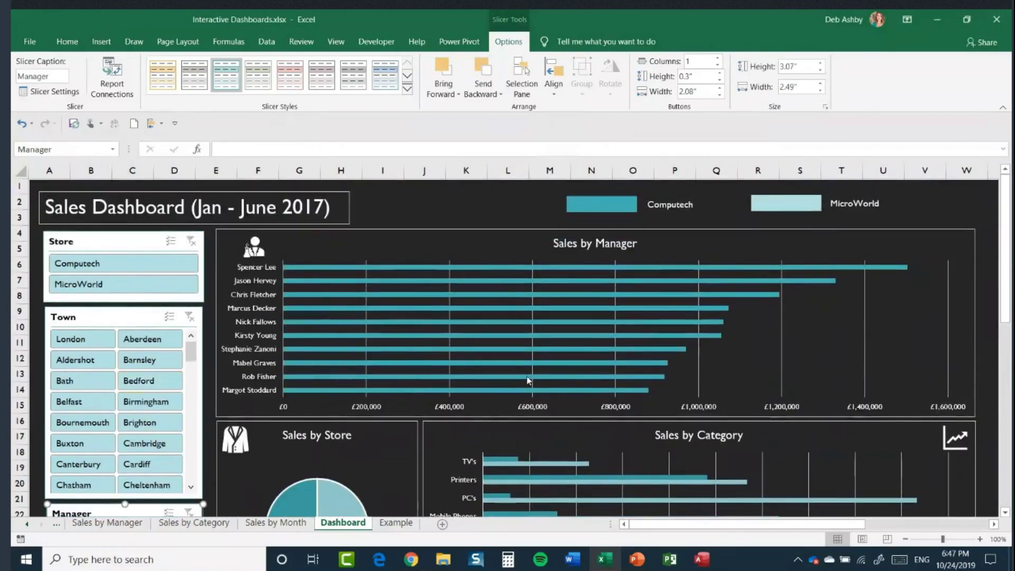
{"action": "left_click_drag", "start_coordinate": [1006, 233], "coordinate": [1007, 276]}
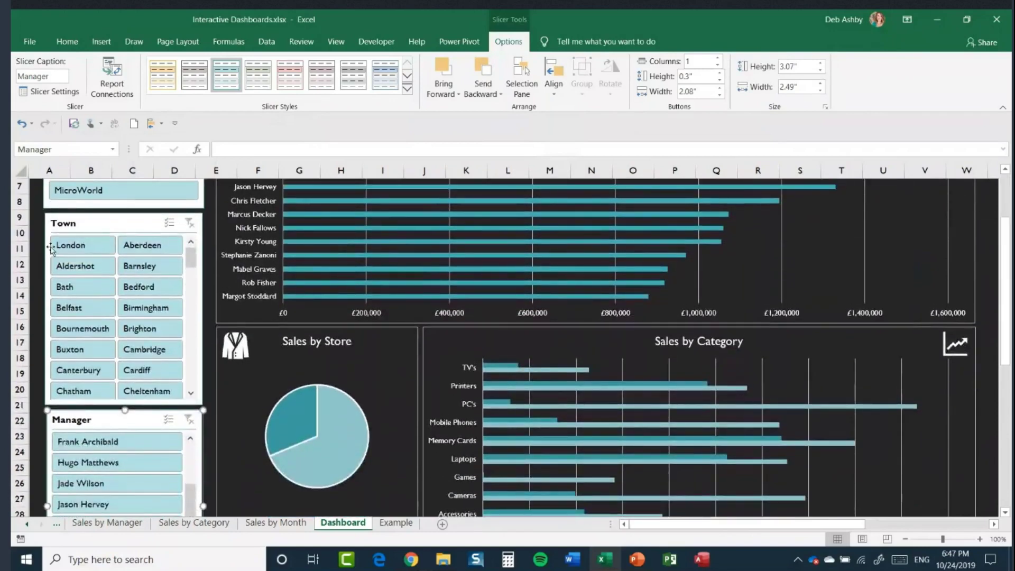
{"action": "left_click", "coordinate": [85, 246]}
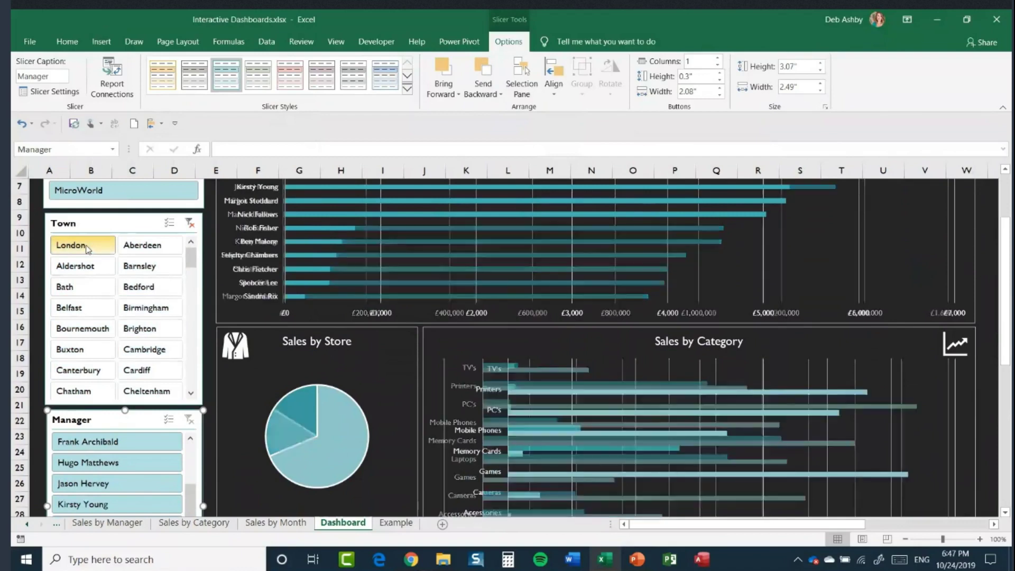
{"action": "left_click", "coordinate": [142, 268], "text": "ctrl"}
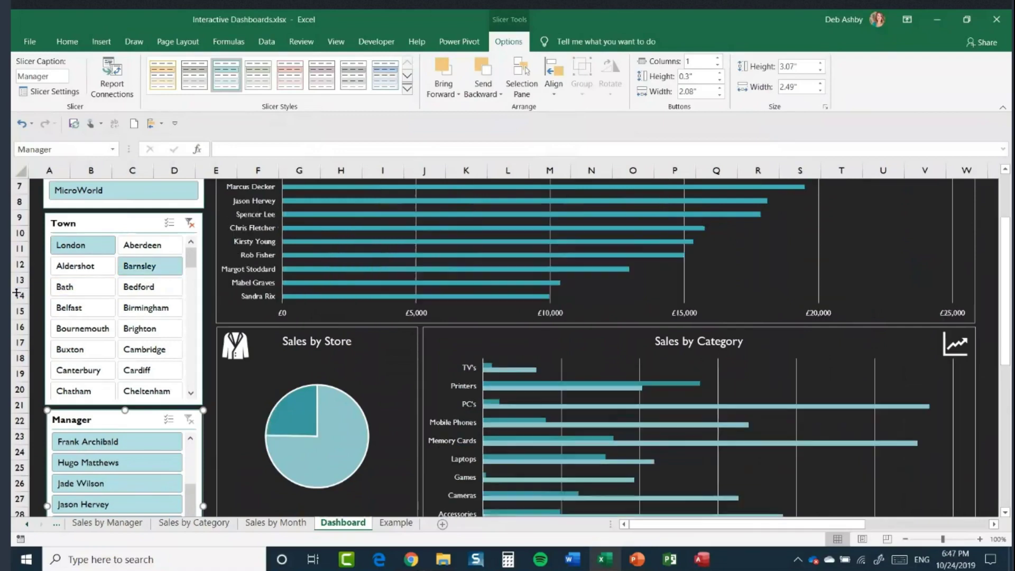
{"action": "left_click", "coordinate": [93, 288], "text": "ctrl"}
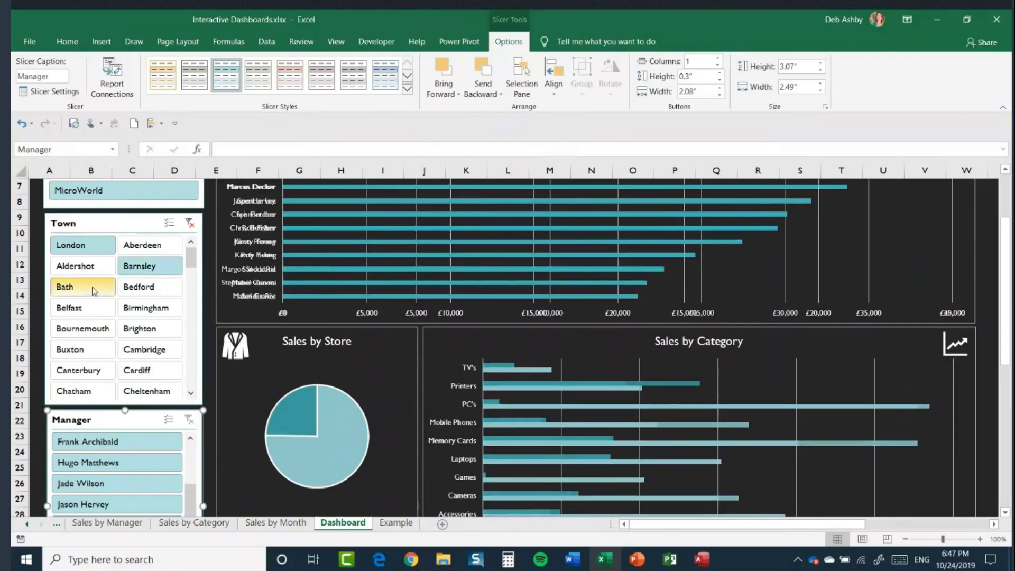
{"action": "left_click", "coordinate": [147, 312], "text": "ctrl"}
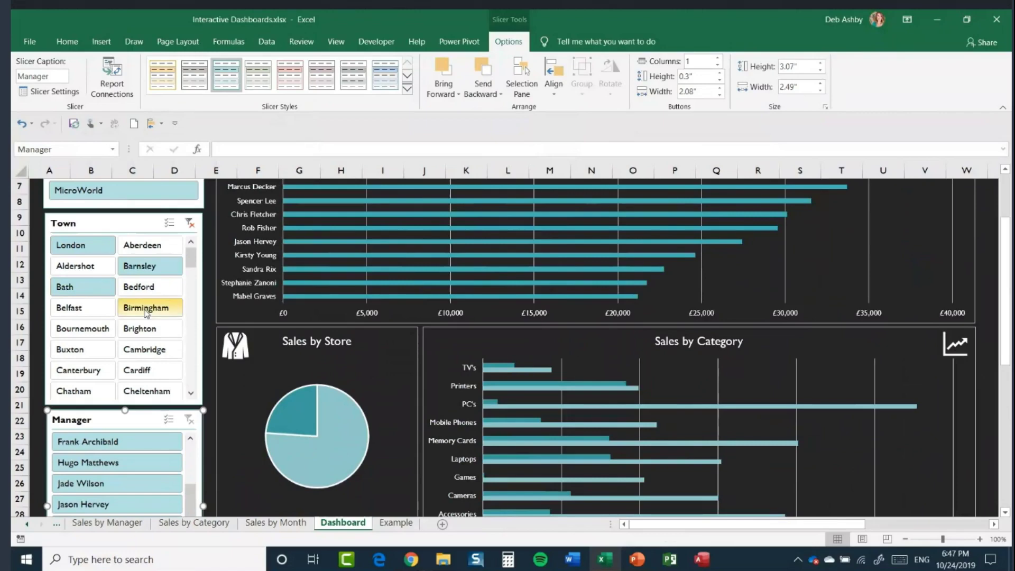
{"action": "left_click", "coordinate": [189, 224]}
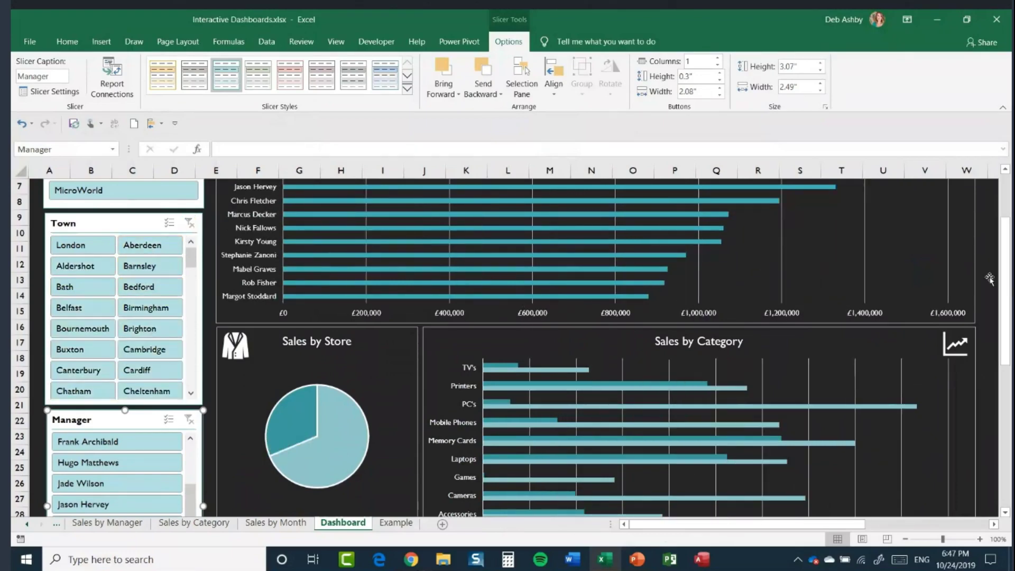
Filter the dashboard to the MicroWorld store and the town London, and check the charts.
{"action": "scroll", "coordinate": [990, 279], "scroll_direction": "up", "scroll_amount": 2}
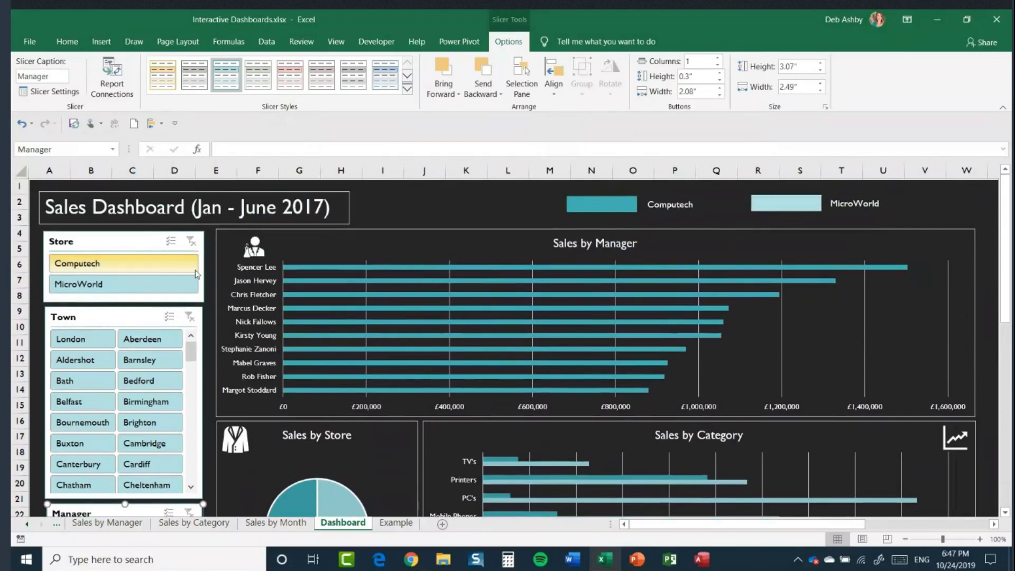
{"action": "left_click", "coordinate": [111, 287]}
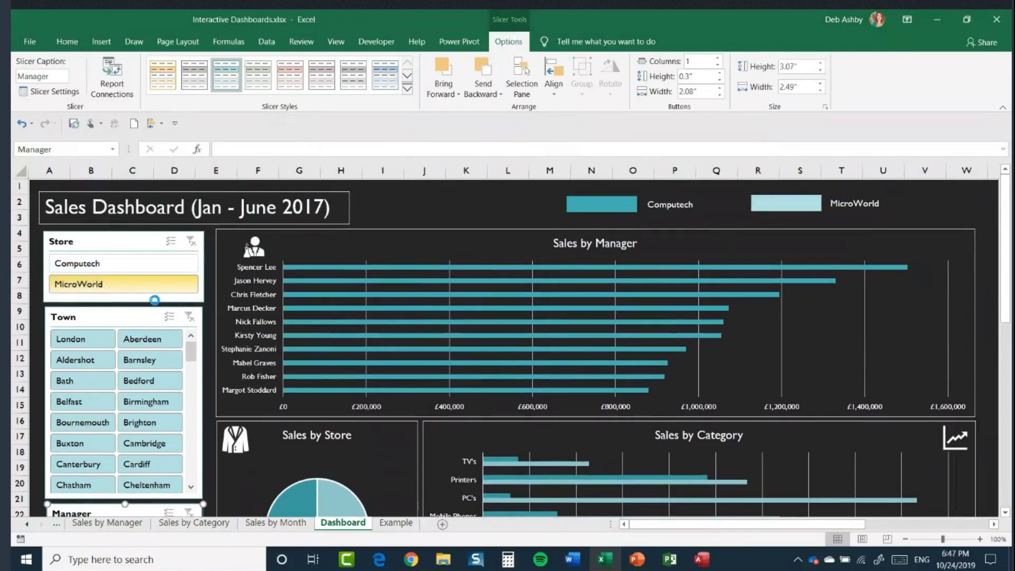
{"action": "left_click", "coordinate": [75, 341]}
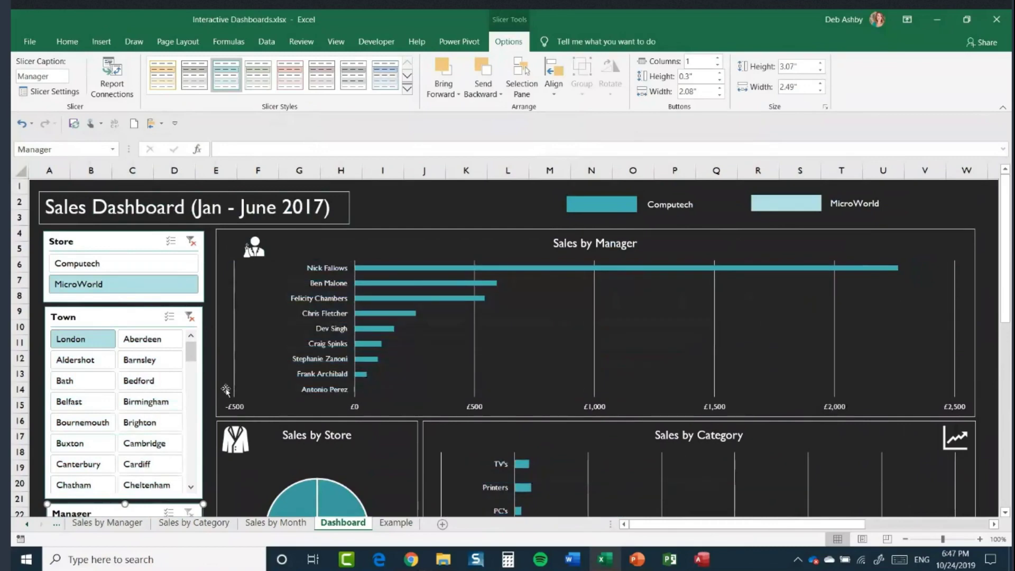
{"action": "left_click_drag", "start_coordinate": [1006, 306], "coordinate": [1006, 338]}
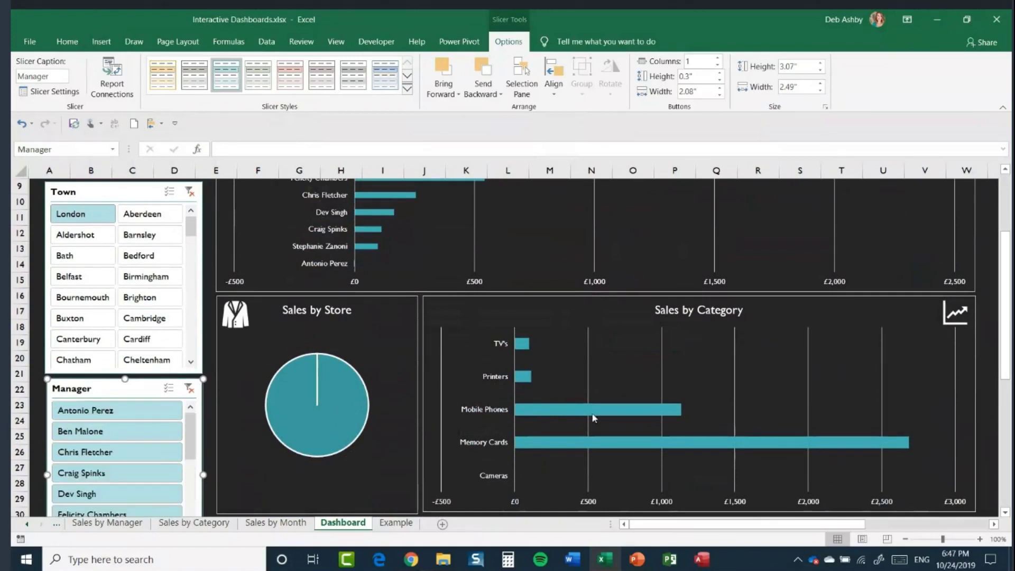
{"action": "left_click_drag", "start_coordinate": [1007, 357], "coordinate": [1011, 300]}
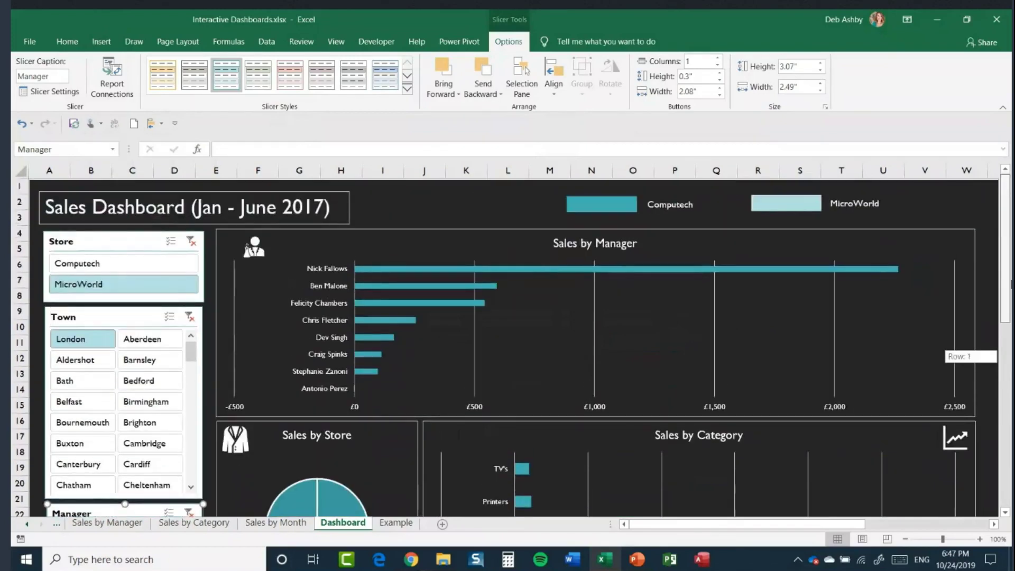
Clear the filters on the Store, Town and Manager slicers and return to the start of the dashboard.
{"action": "left_click", "coordinate": [191, 242]}
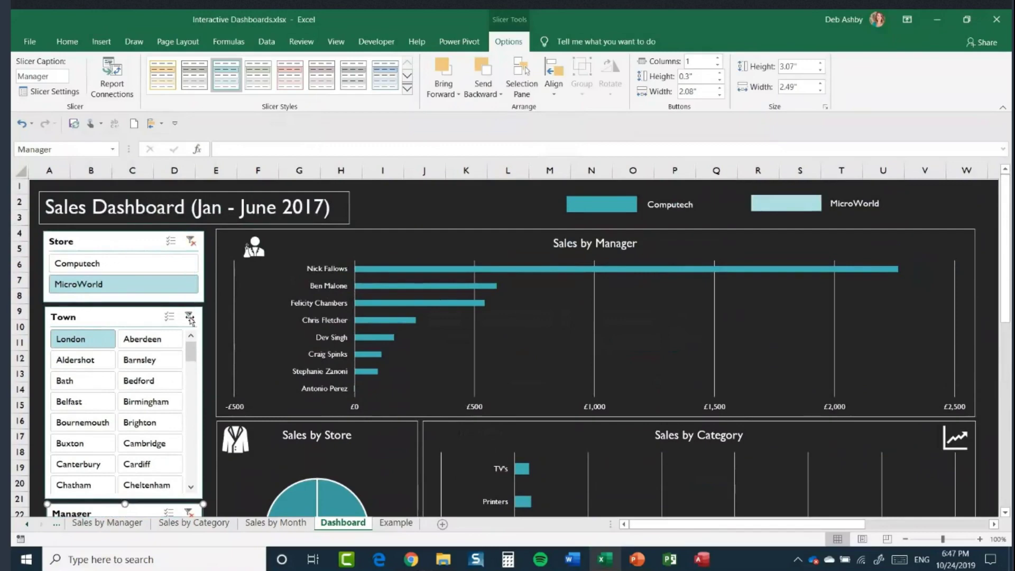
{"action": "left_click", "coordinate": [189, 316]}
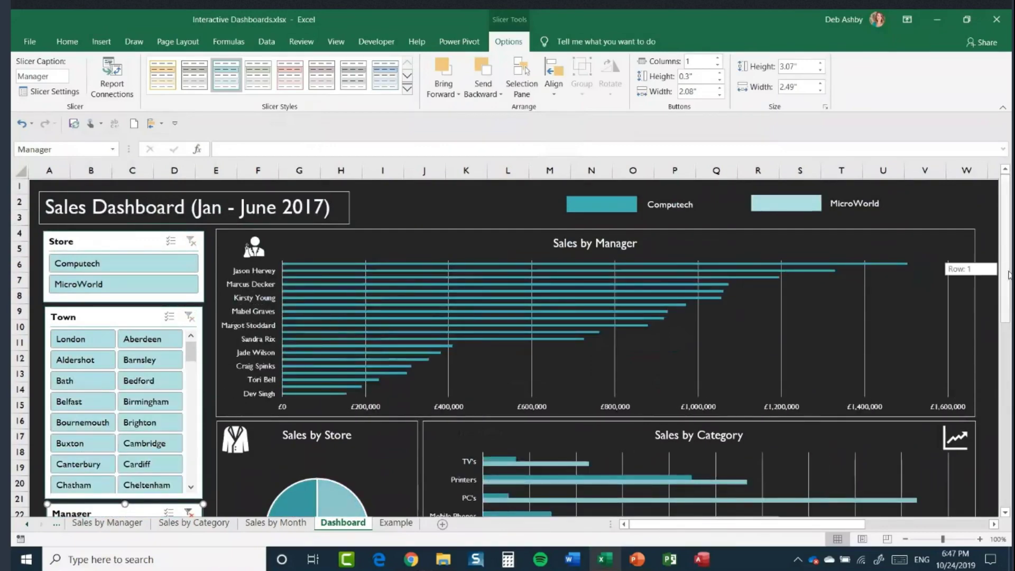
{"action": "scroll", "coordinate": [952, 270], "scroll_direction": "down", "scroll_amount": 3}
{"action": "left_click", "coordinate": [191, 390]}
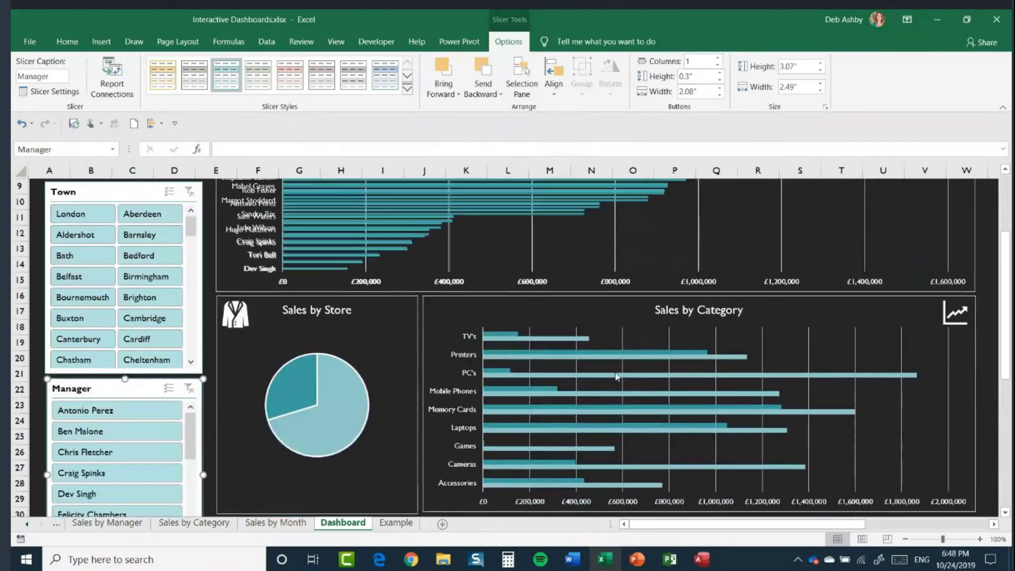
{"action": "left_click_drag", "start_coordinate": [1005, 339], "coordinate": [1005, 286]}
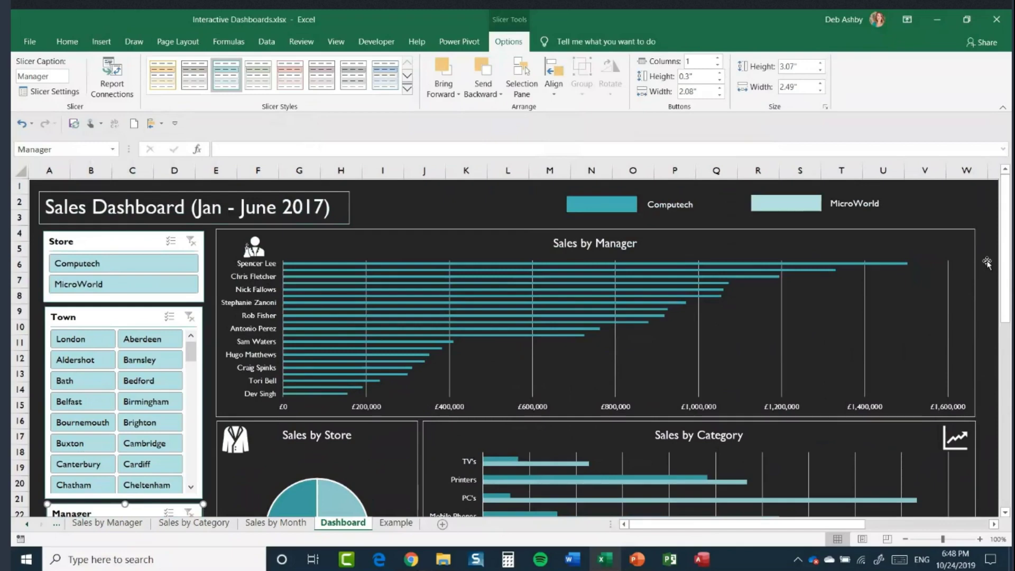
{"action": "mouse_move", "coordinate": [1004, 252]}
{"action": "left_mouse_down"}
{"action": "mouse_move", "coordinate": [1005, 319]}
{"action": "mouse_move", "coordinate": [1005, 253]}
{"action": "left_mouse_up"}
{"action": "mouse_move", "coordinate": [465, 318]}
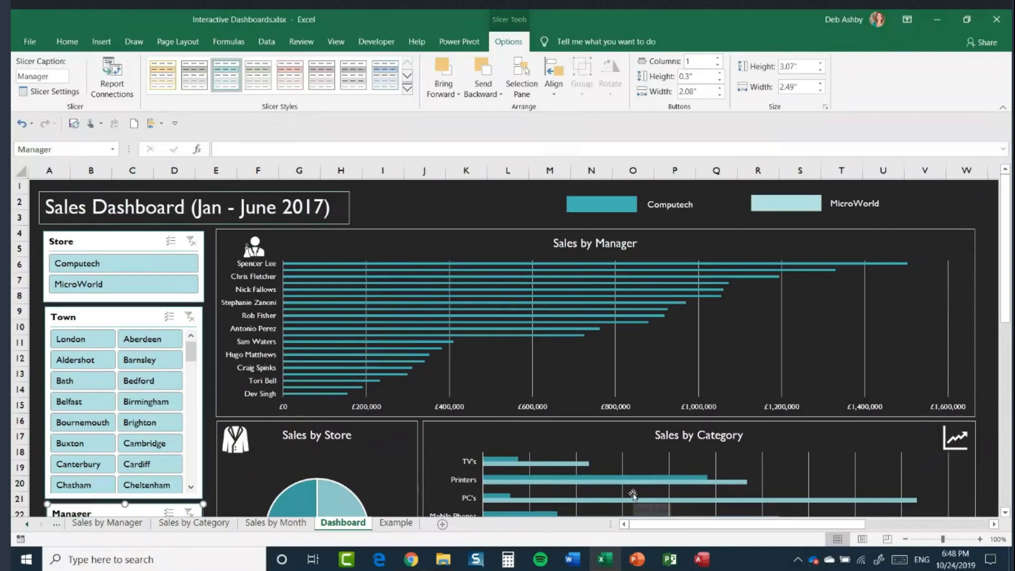
{"action": "mouse_move", "coordinate": [624, 328]}
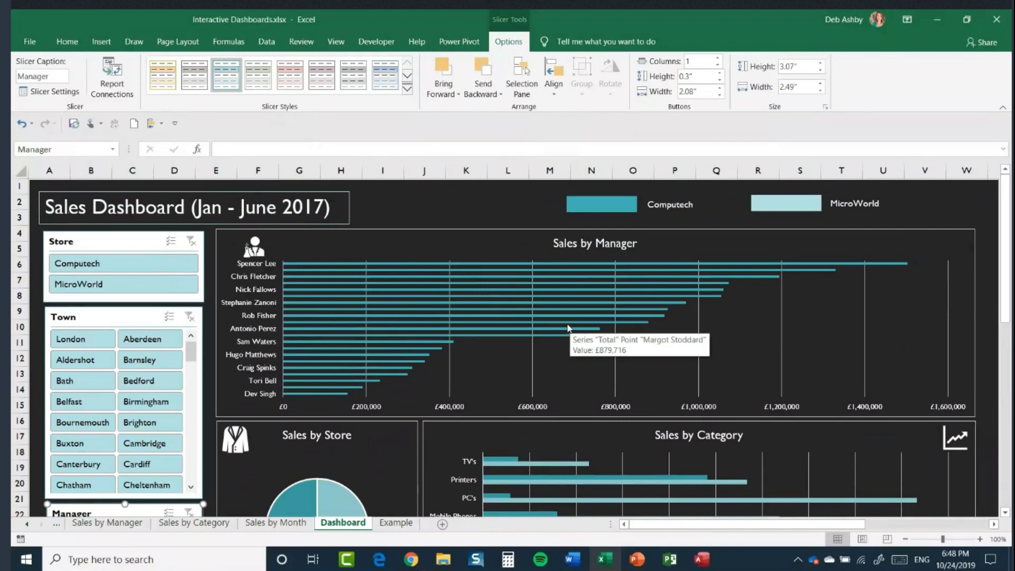
Copy the entire block of July records, including its header row, from the Data July sheet.
{"action": "left_click", "coordinate": [26, 525]}
{"action": "left_click", "coordinate": [26, 524]}
{"action": "left_click", "coordinate": [26, 525]}
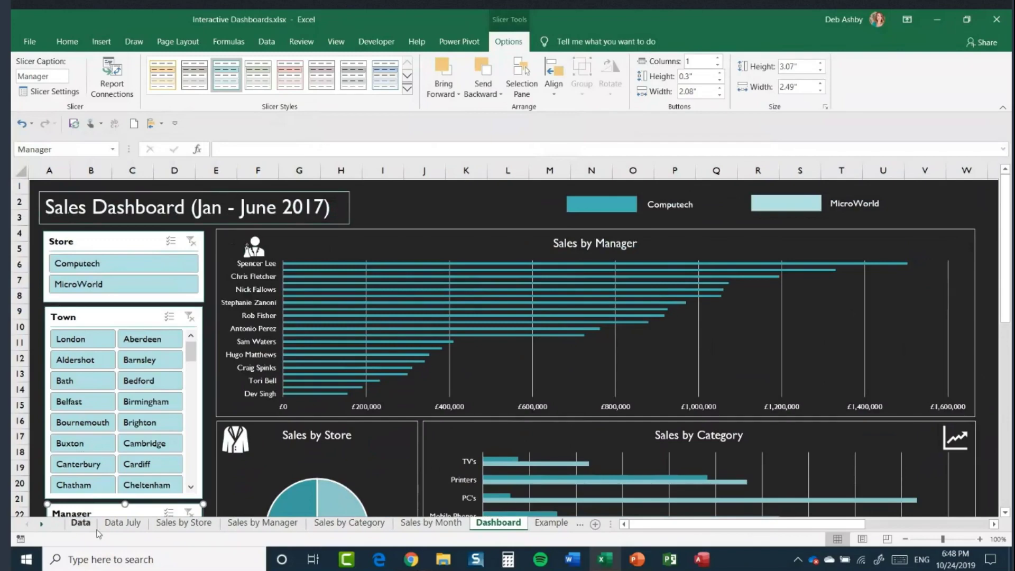
{"action": "left_click", "coordinate": [81, 523]}
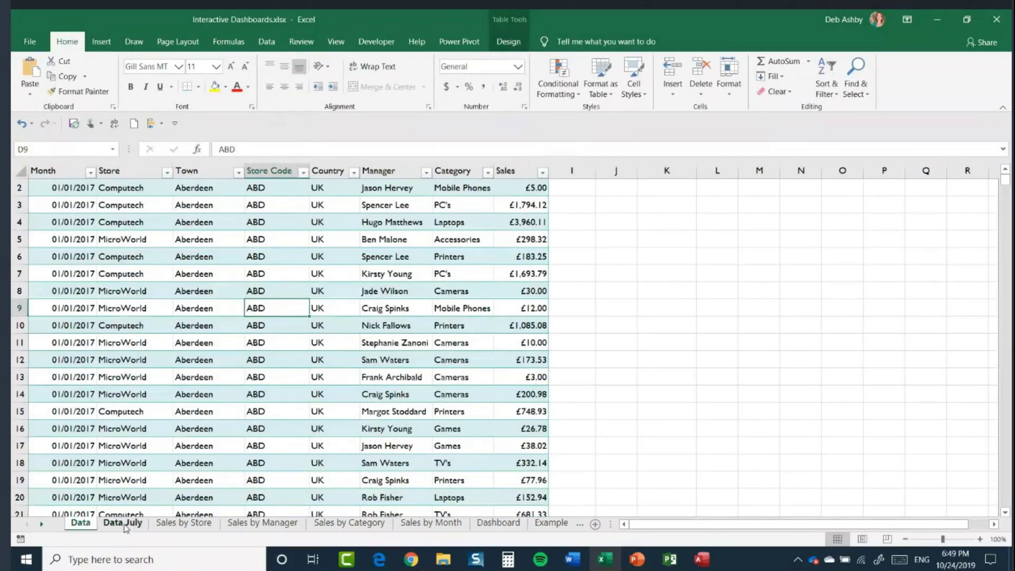
{"action": "left_click", "coordinate": [125, 525]}
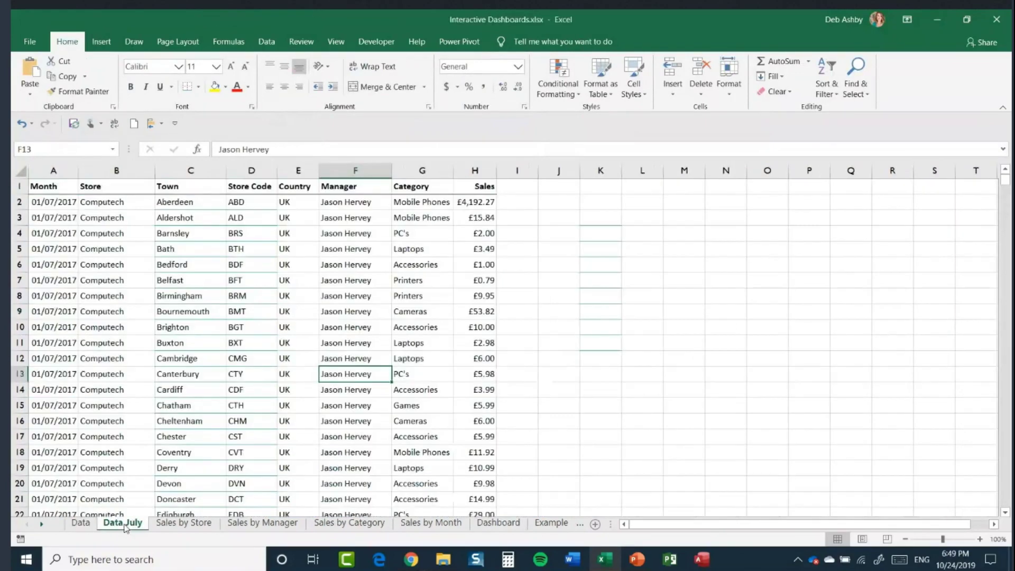
{"action": "left_click", "coordinate": [190, 284]}
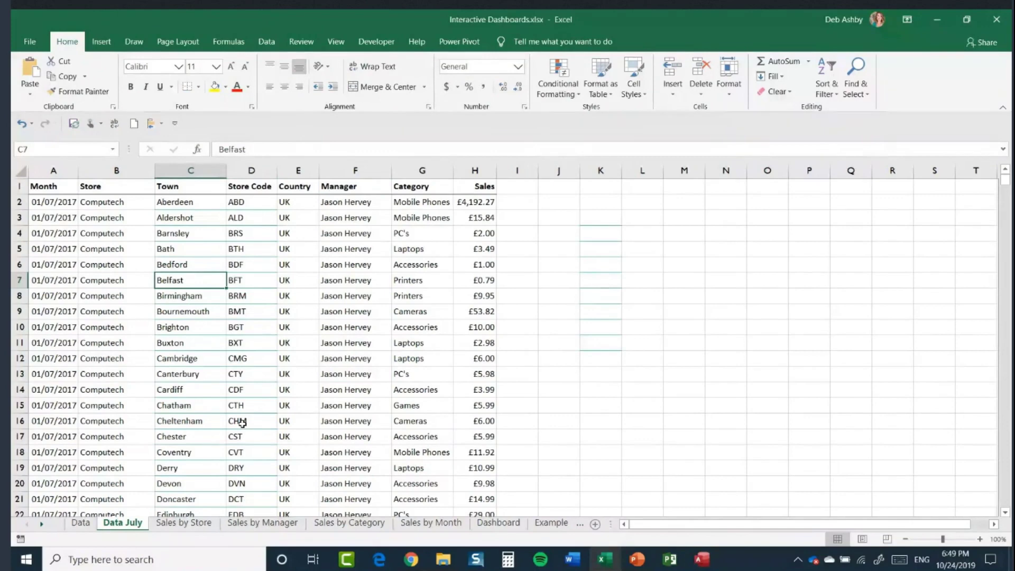
{"action": "key", "text": "ctrl+a"}
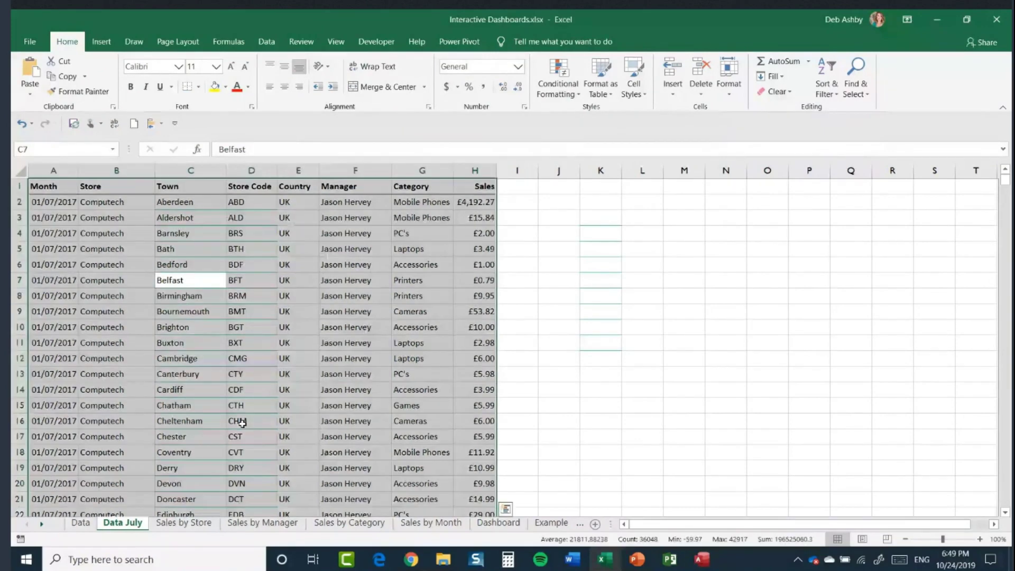
{"action": "key", "text": "ctrl+c"}
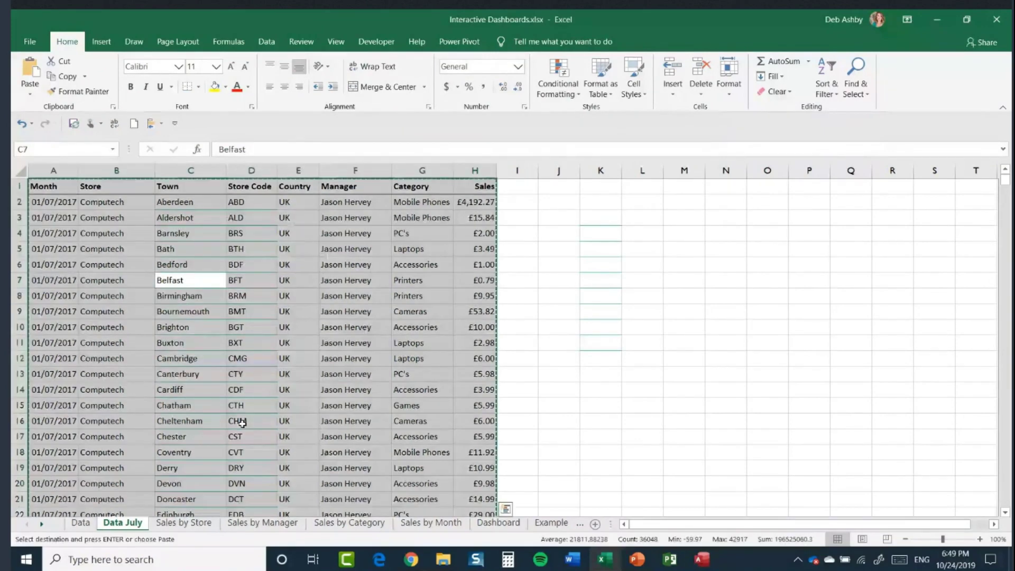
Paste the copied July records on the Data sheet directly below the table's last row, starting at cell A21577.
{"action": "left_click", "coordinate": [80, 523]}
{"action": "left_click", "coordinate": [48, 344]}
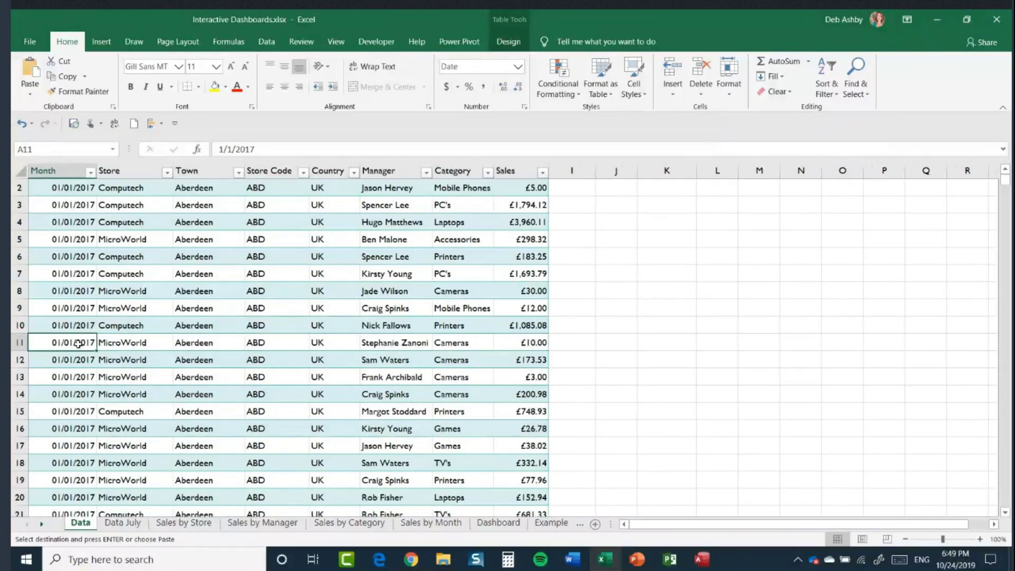
{"action": "key", "text": "ctrl+Down"}
{"action": "scroll", "coordinate": [68, 425], "scroll_direction": "down", "scroll_amount": 2}
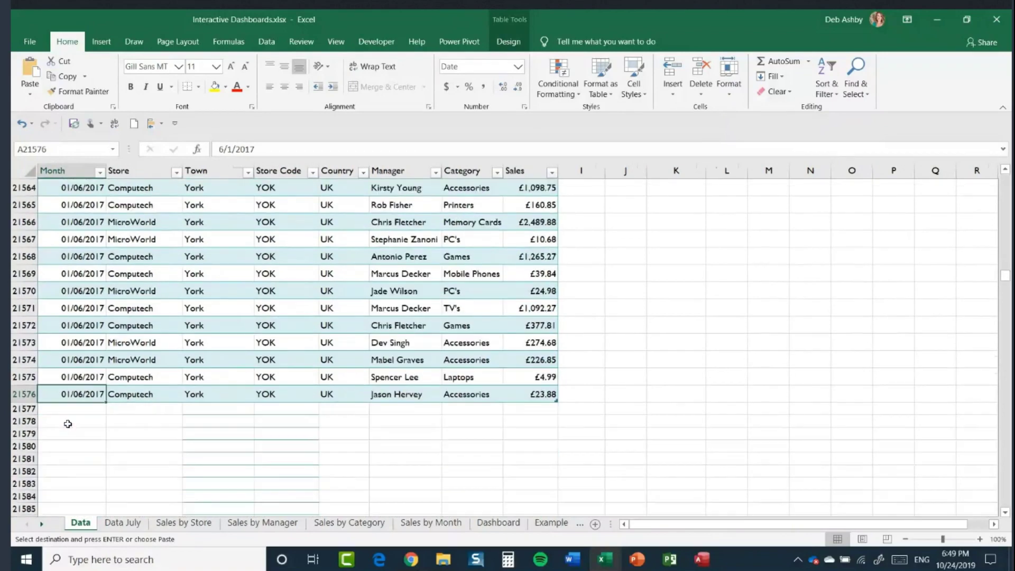
{"action": "left_click", "coordinate": [70, 411]}
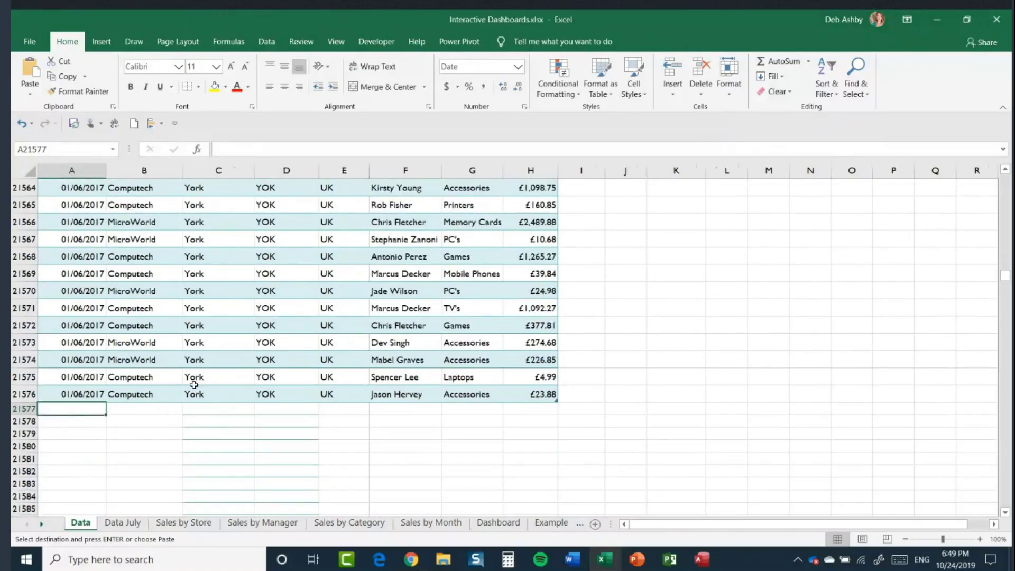
{"action": "key", "text": "ctrl+v"}
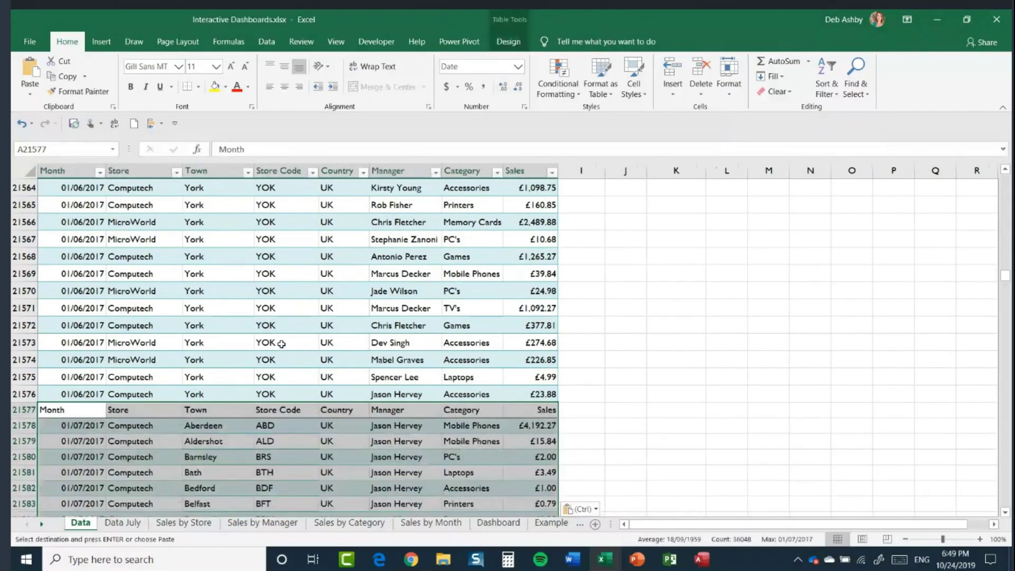
Delete the duplicate header row 21577 that was pasted into the Data table.
{"action": "scroll", "coordinate": [282, 343], "scroll_direction": "down", "scroll_amount": 1}
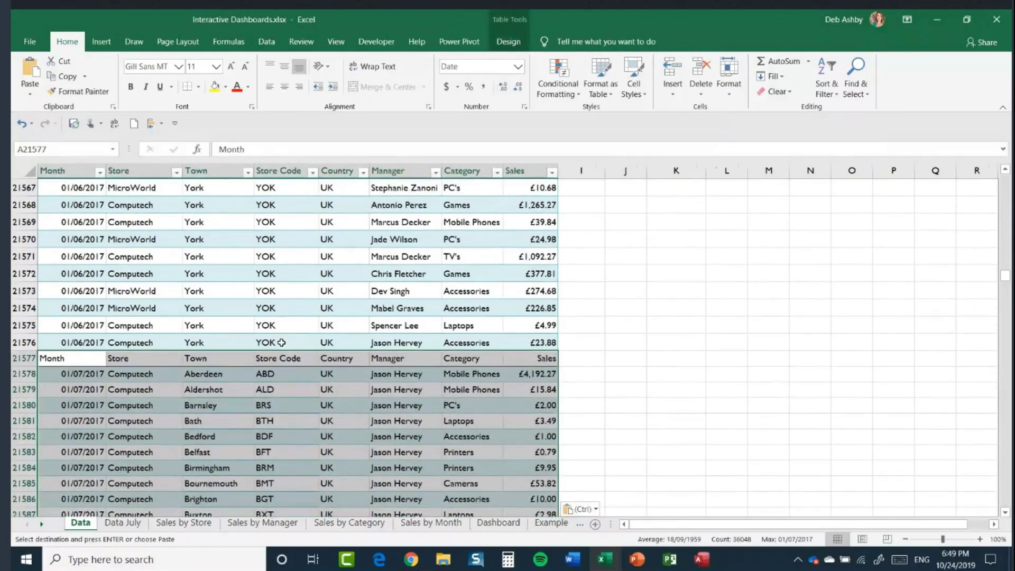
{"action": "left_click", "coordinate": [24, 360]}
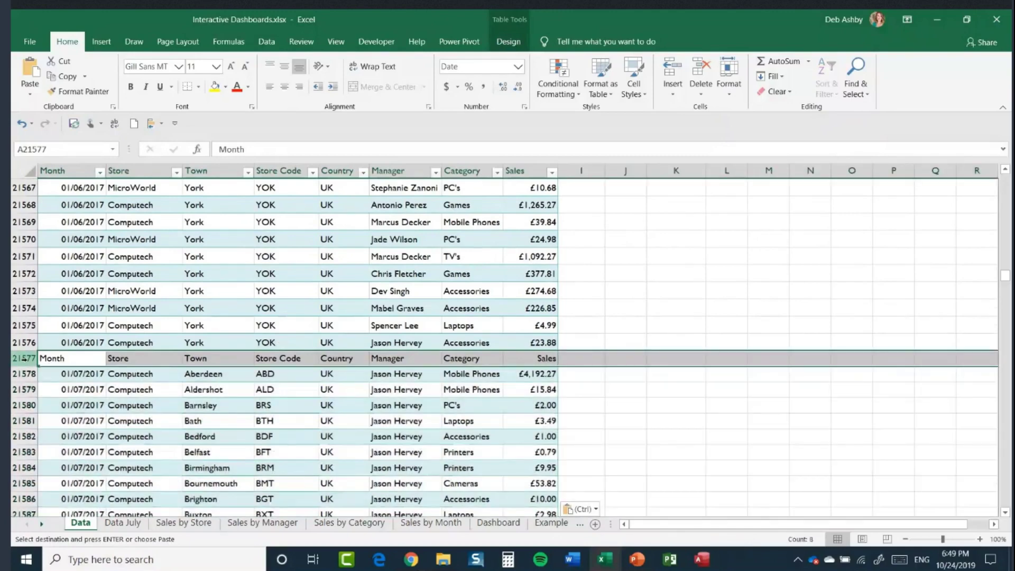
{"action": "right_click", "coordinate": [28, 361]}
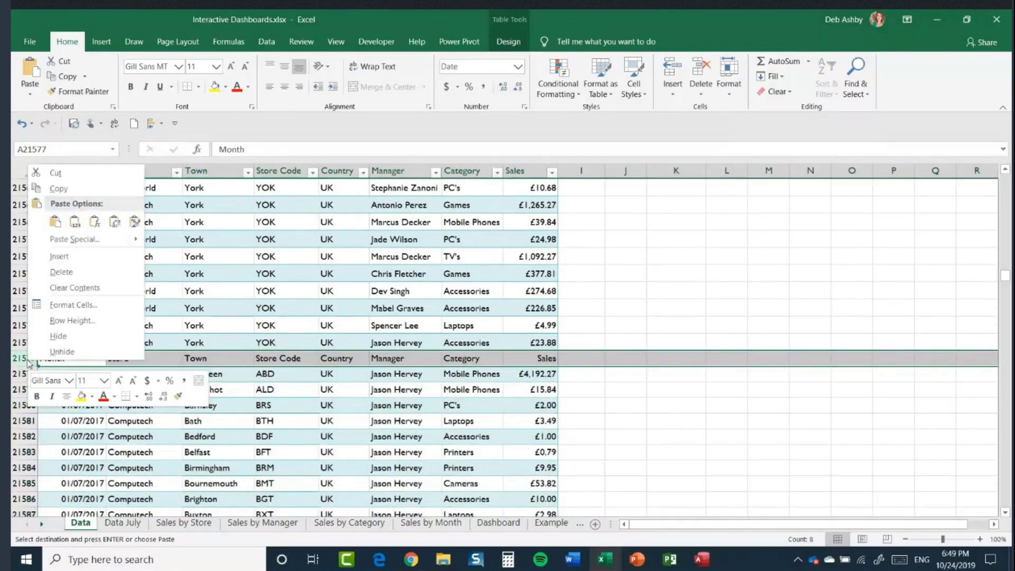
{"action": "left_click", "coordinate": [76, 272]}
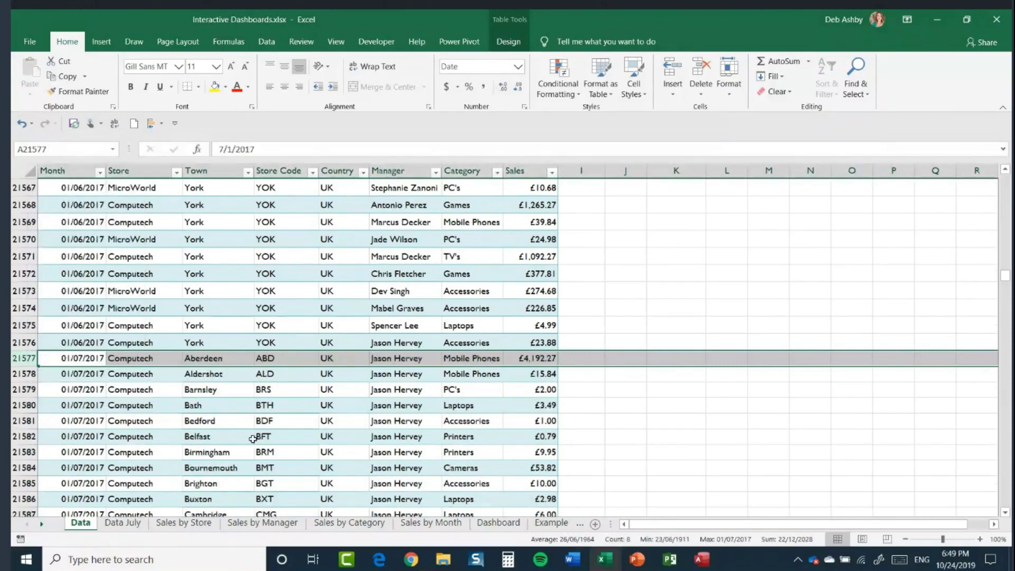
{"action": "left_click", "coordinate": [295, 292]}
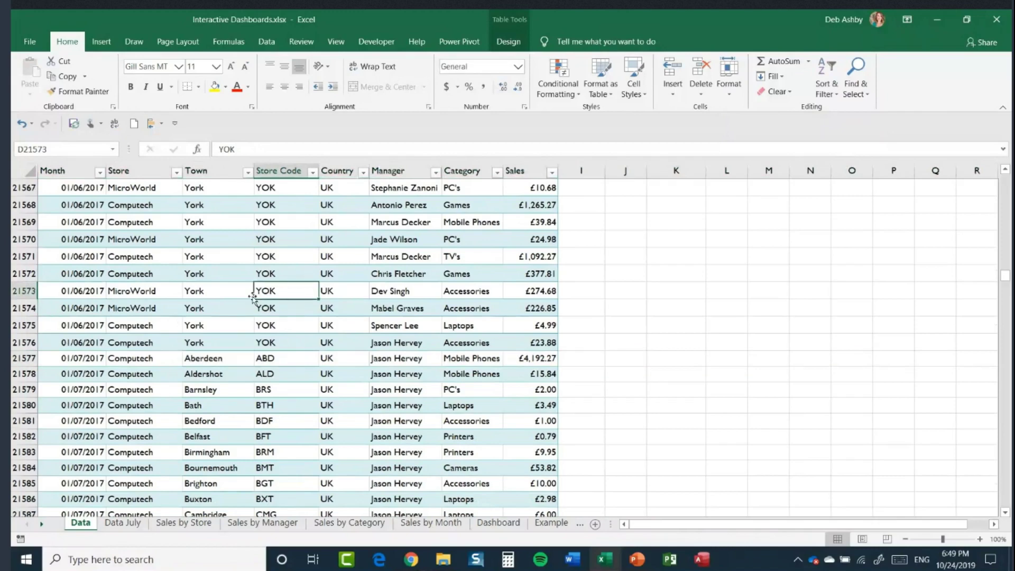
{"action": "scroll", "coordinate": [251, 296], "scroll_direction": "up", "scroll_amount": 5}
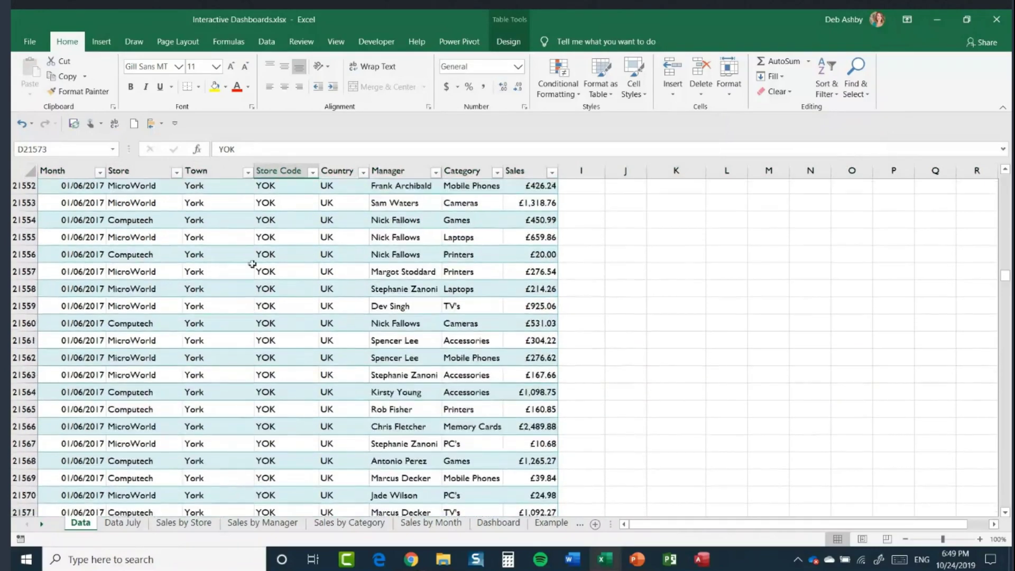
{"action": "left_click", "coordinate": [266, 243]}
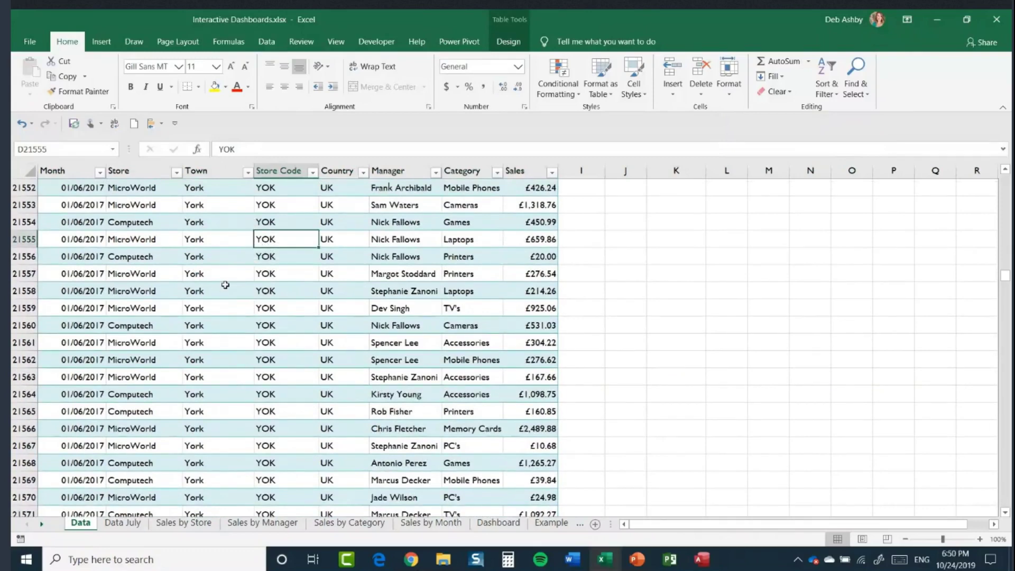
{"action": "scroll", "coordinate": [226, 285], "scroll_direction": "down", "scroll_amount": 4}
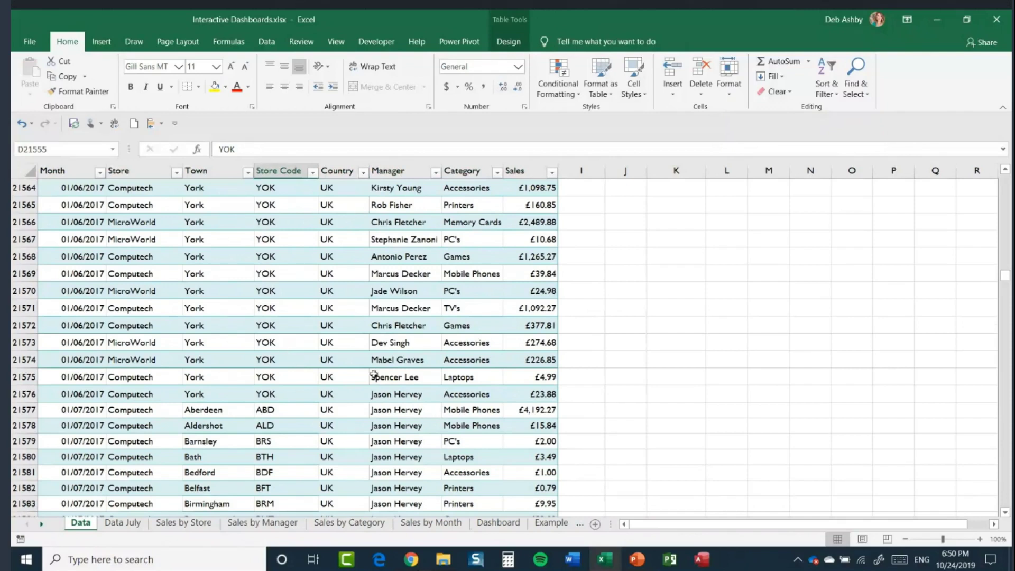
Refresh all the pivot charts on the Dashboard from the Sales by Month chart so they include the July data.
{"action": "left_click", "coordinate": [499, 523]}
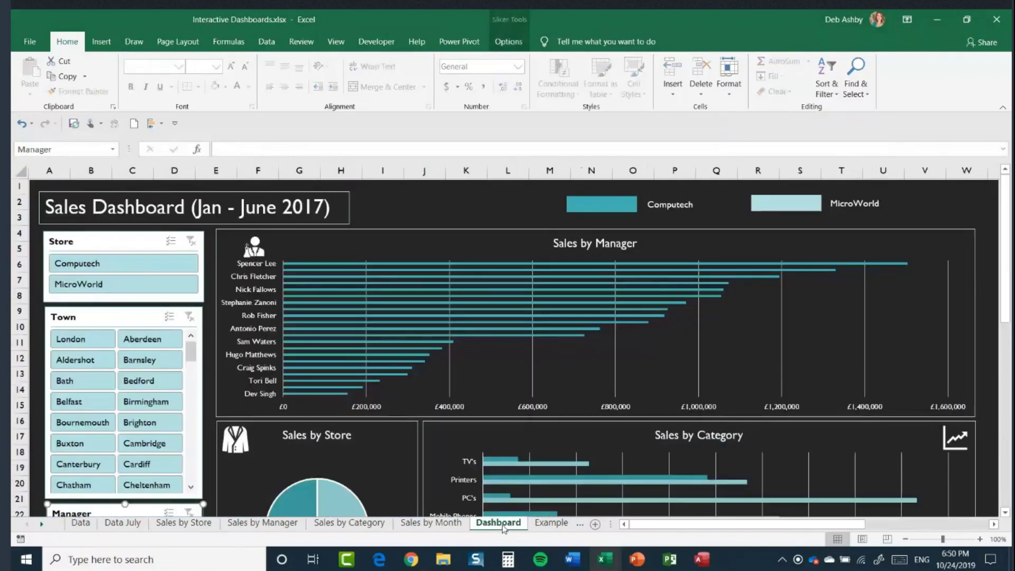
{"action": "left_click", "coordinate": [445, 254]}
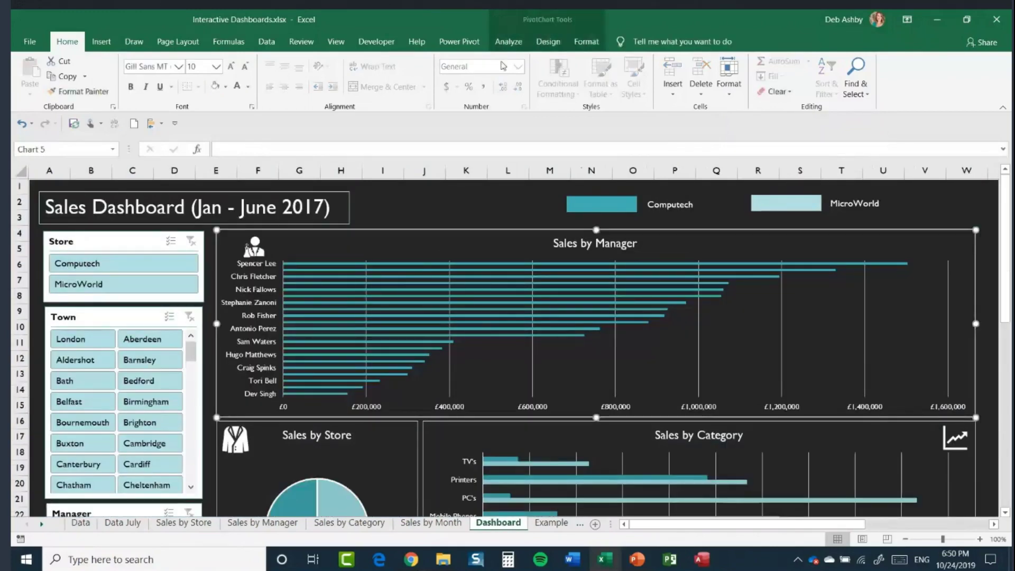
{"action": "left_click", "coordinate": [508, 43]}
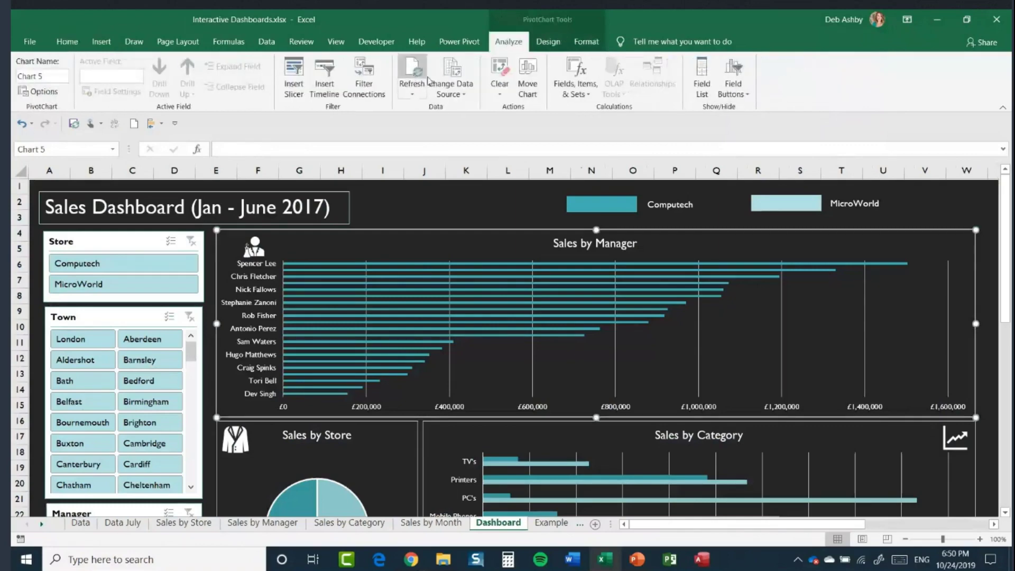
{"action": "left_click_drag", "start_coordinate": [1008, 220], "coordinate": [1009, 408]}
{"action": "left_click", "coordinate": [804, 256]}
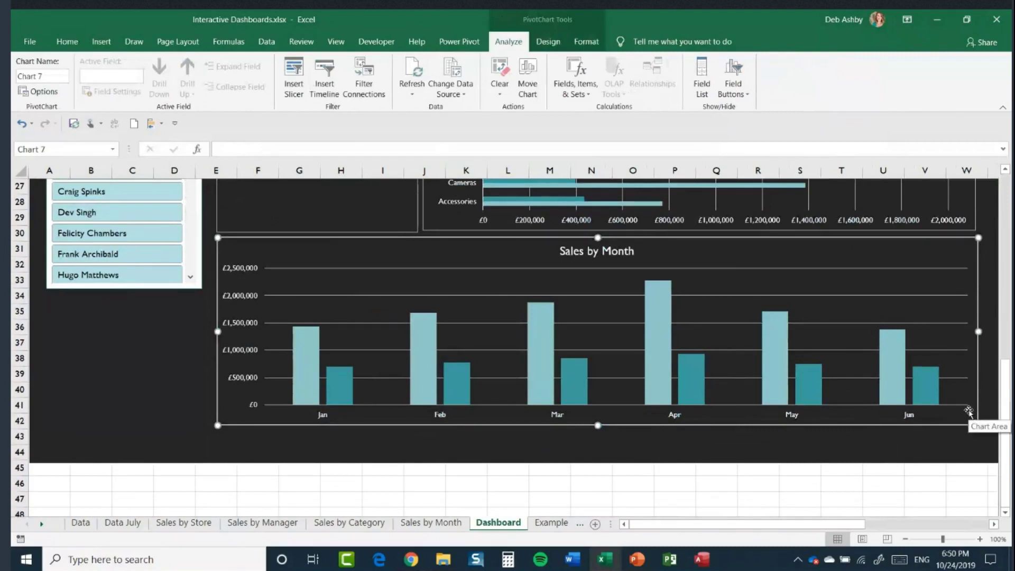
{"action": "left_click", "coordinate": [413, 91]}
{"action": "left_click", "coordinate": [429, 124]}
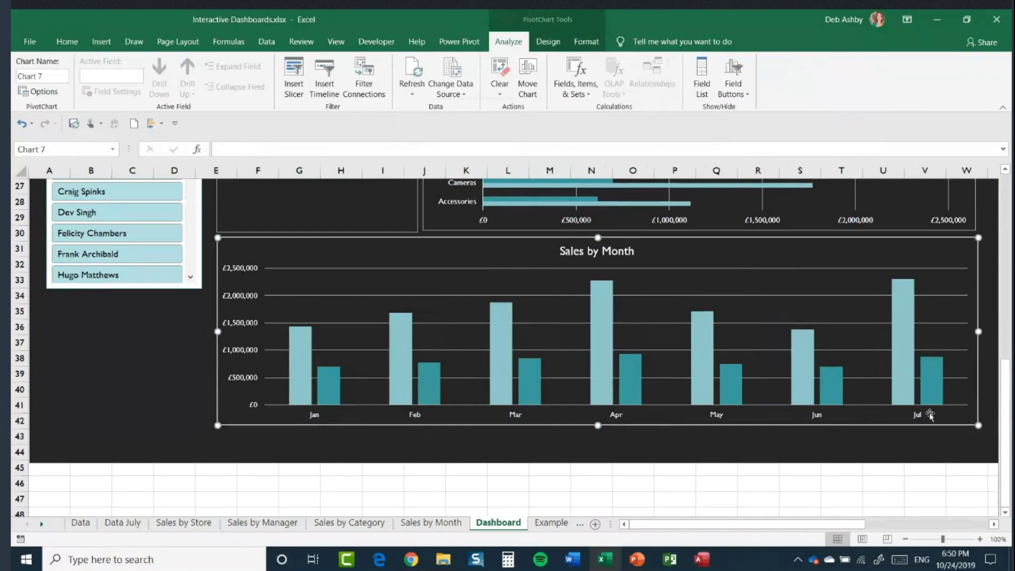
{"action": "left_click_drag", "start_coordinate": [1010, 404], "coordinate": [1011, 212]}
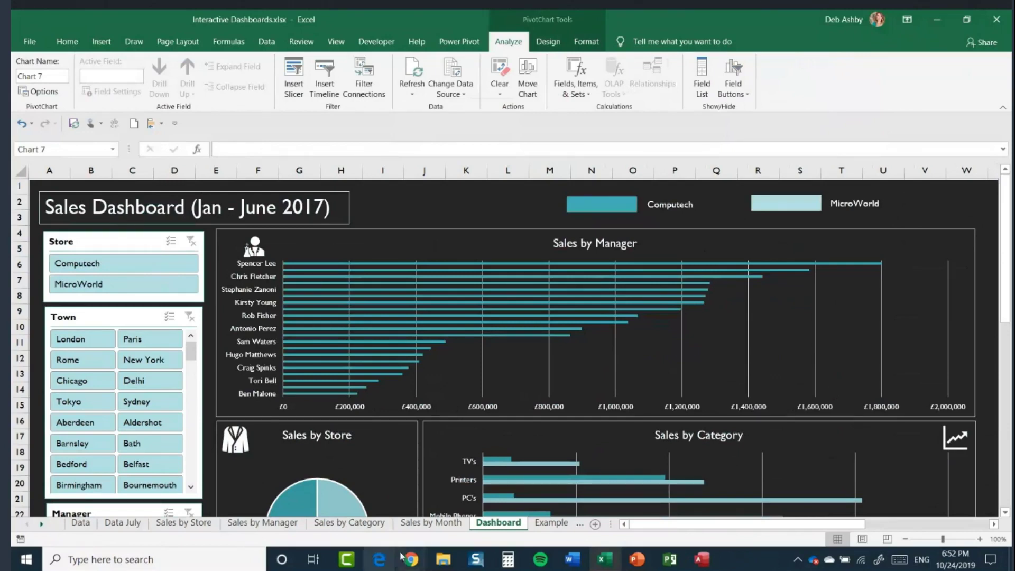
Delete the Sales by Month pivot chart from the Sales by Month sheet.
{"action": "left_click", "coordinate": [430, 523]}
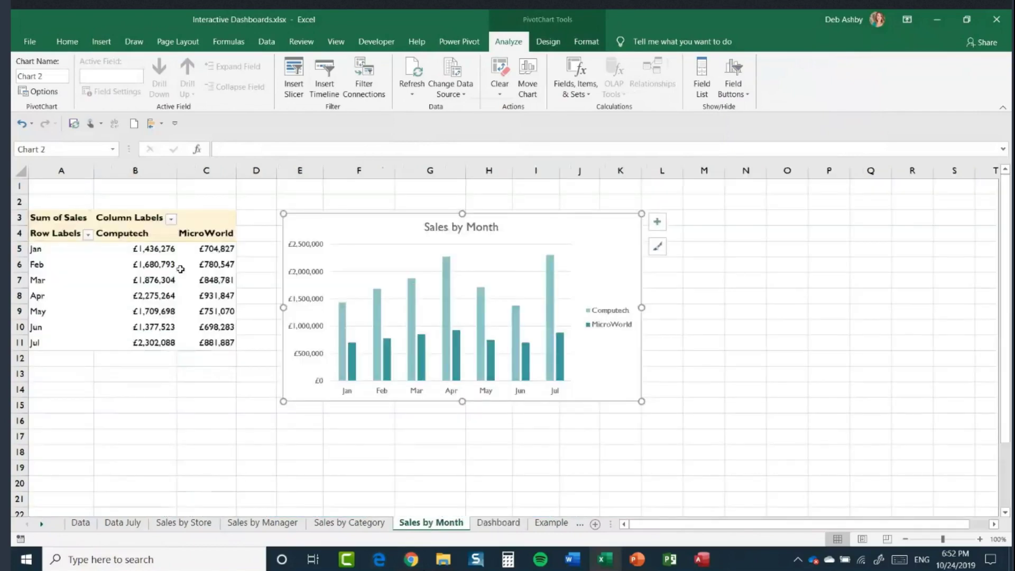
{"action": "left_click", "coordinate": [176, 268]}
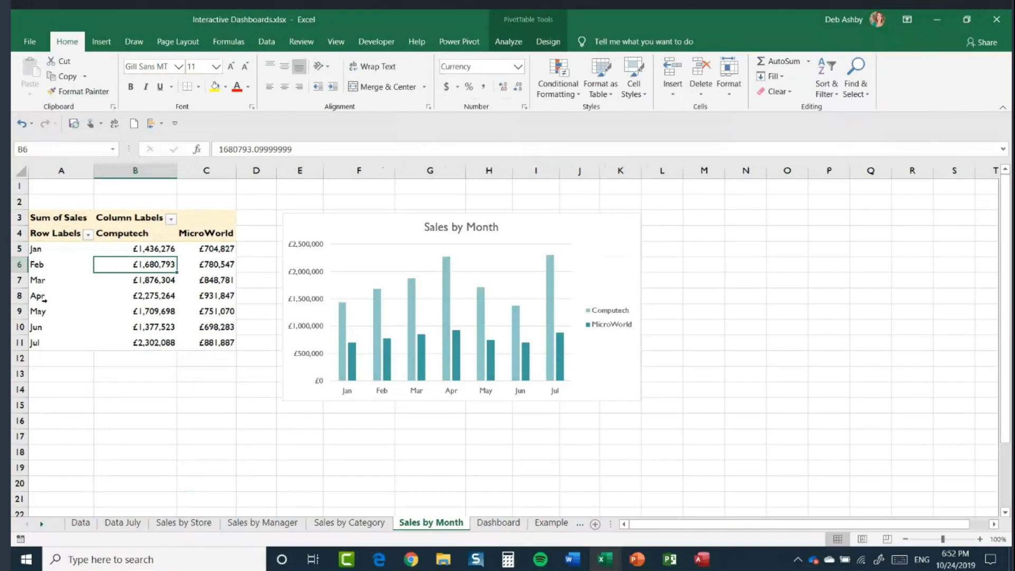
{"action": "left_click", "coordinate": [596, 224]}
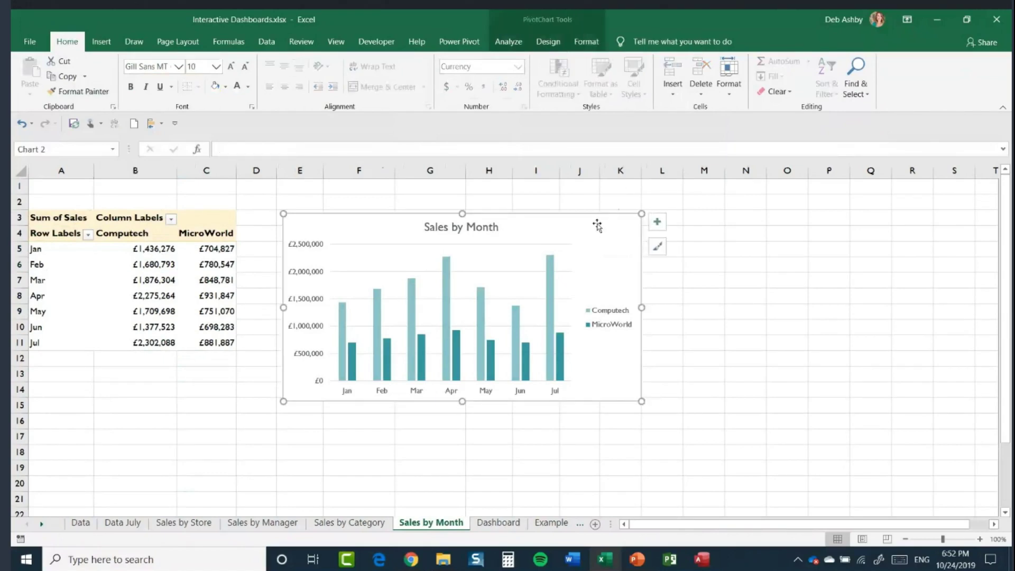
{"action": "key", "text": "Delete"}
Show the Sales by Month PivotTable's field list, remove Months from the rows and add the Month field there instead.
{"action": "left_click", "coordinate": [139, 282]}
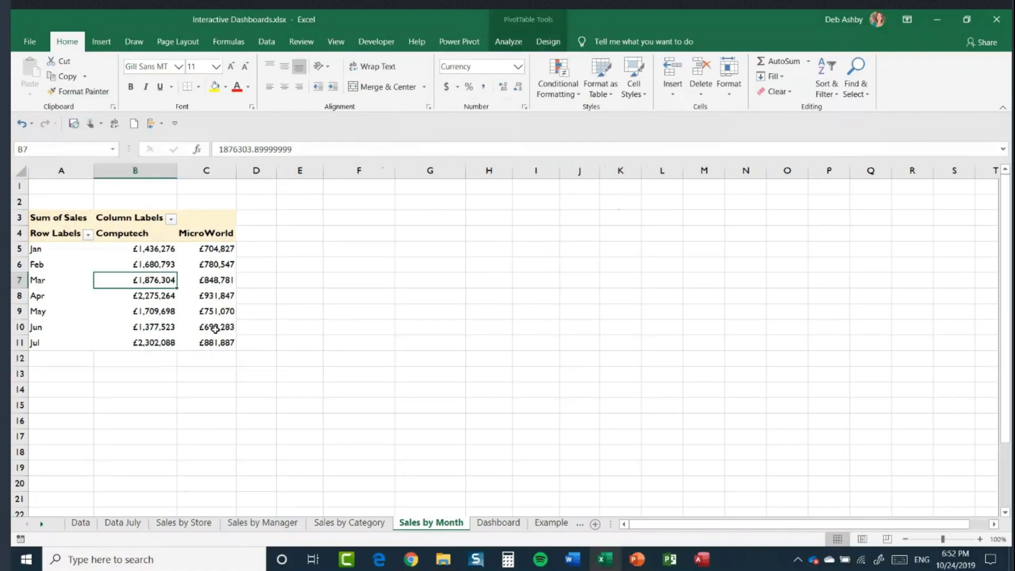
{"action": "left_click", "coordinate": [508, 41]}
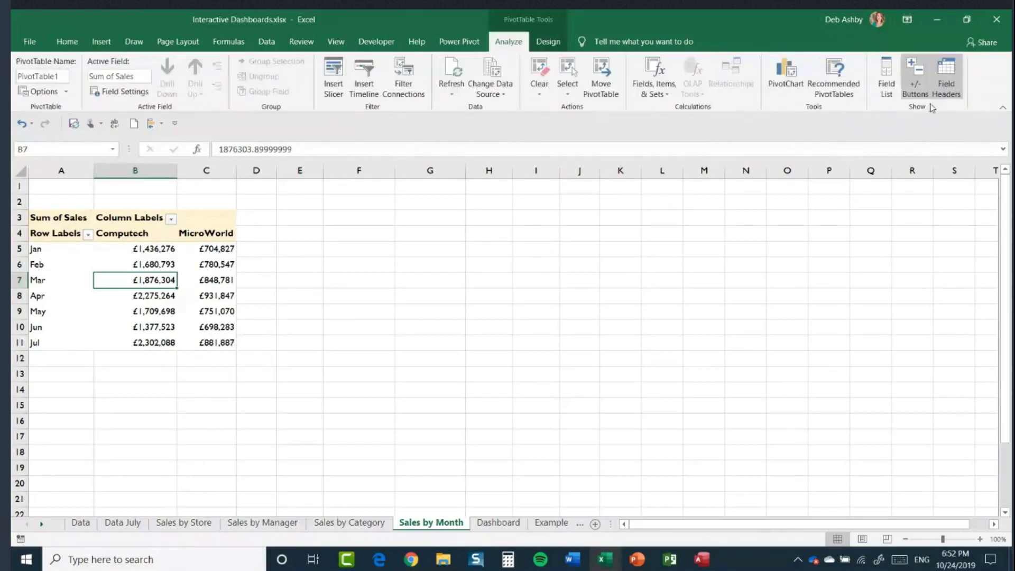
{"action": "left_click", "coordinate": [887, 76]}
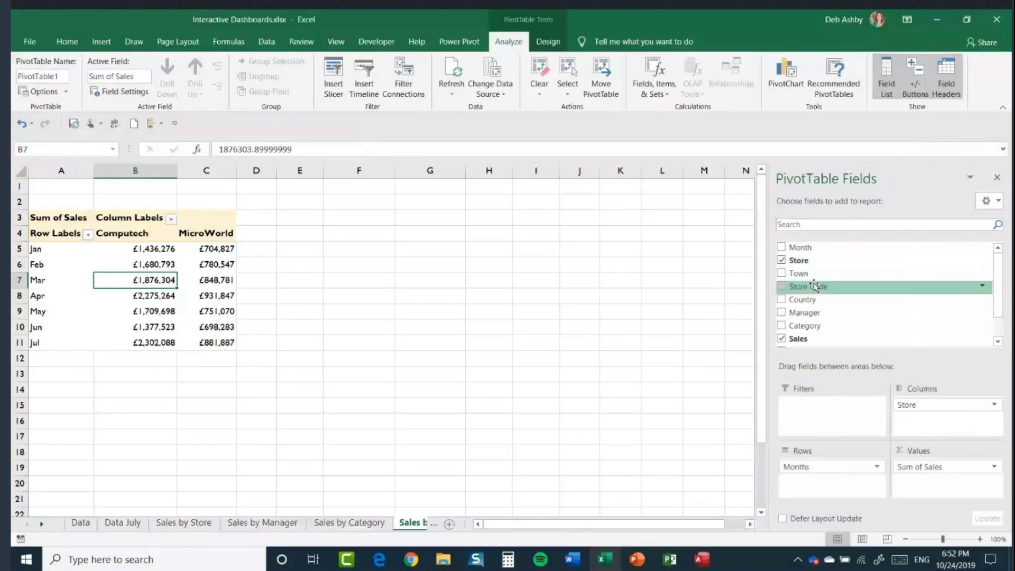
{"action": "left_click_drag", "start_coordinate": [822, 471], "coordinate": [641, 391]}
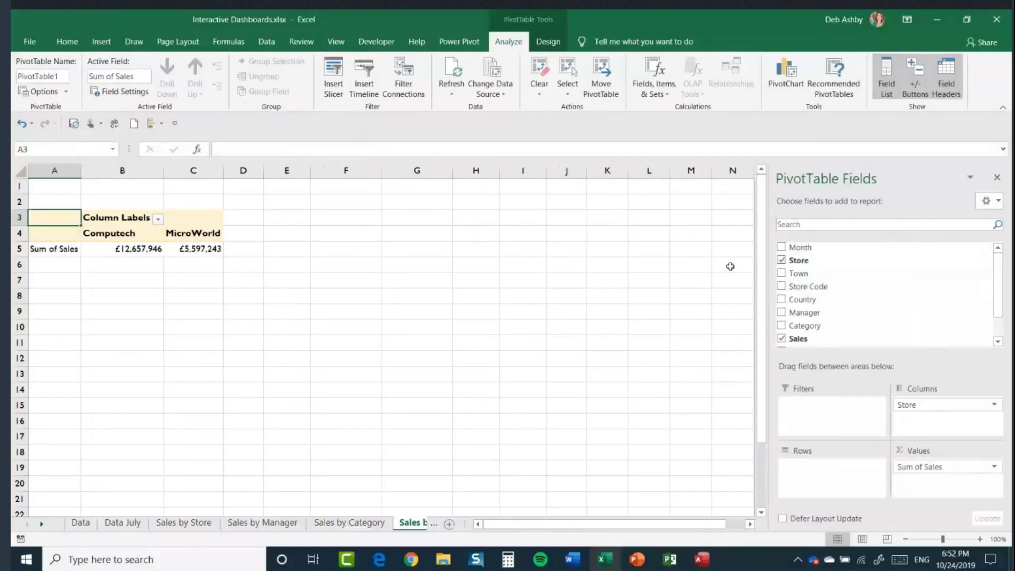
{"action": "left_click_drag", "start_coordinate": [801, 248], "coordinate": [827, 490]}
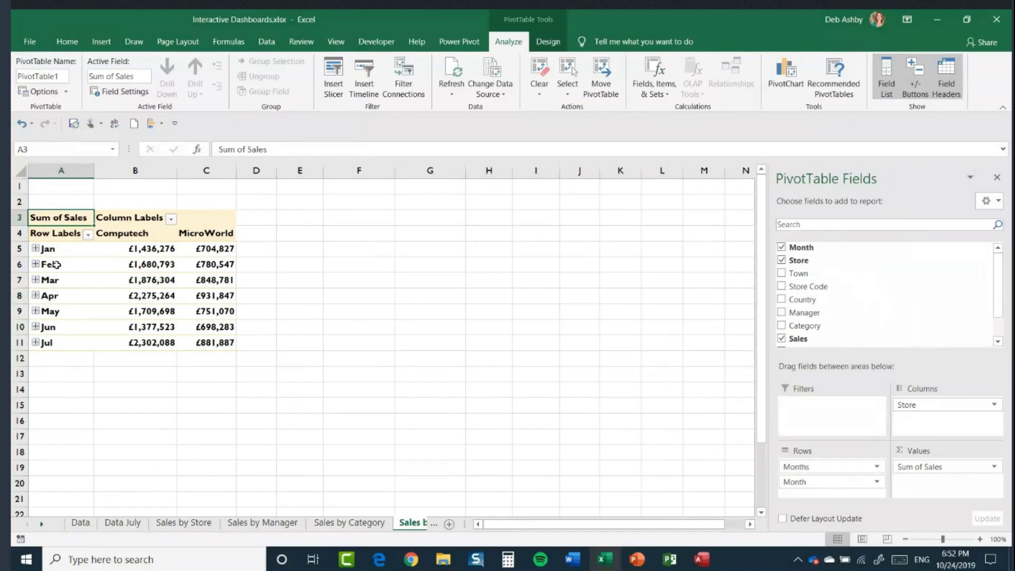
Examine the dates in the Month column of the Data sheet, starting from the first record.
{"action": "left_click", "coordinate": [83, 527]}
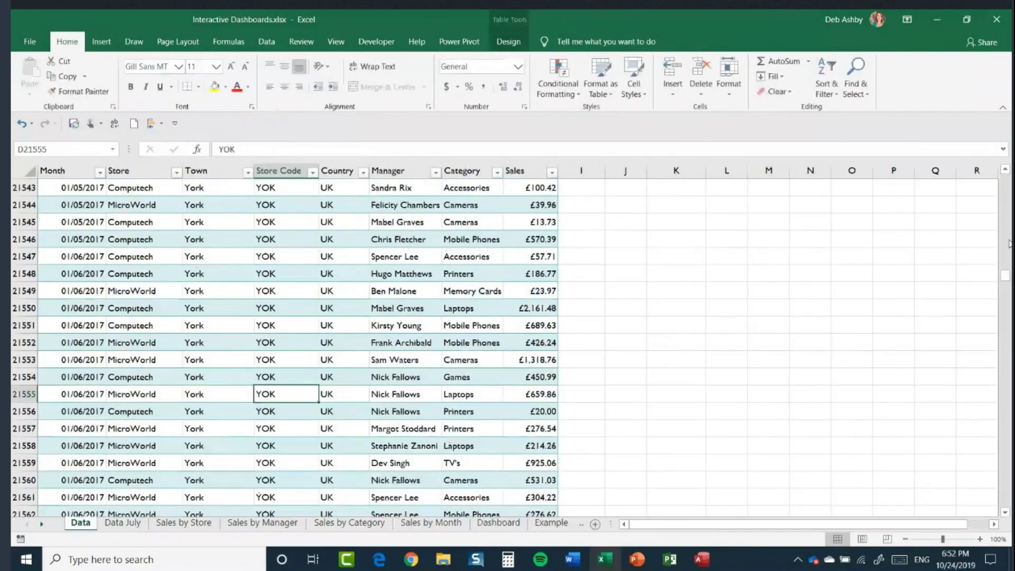
{"action": "left_click_drag", "start_coordinate": [1005, 275], "coordinate": [1005, 181]}
{"action": "left_click", "coordinate": [68, 204]}
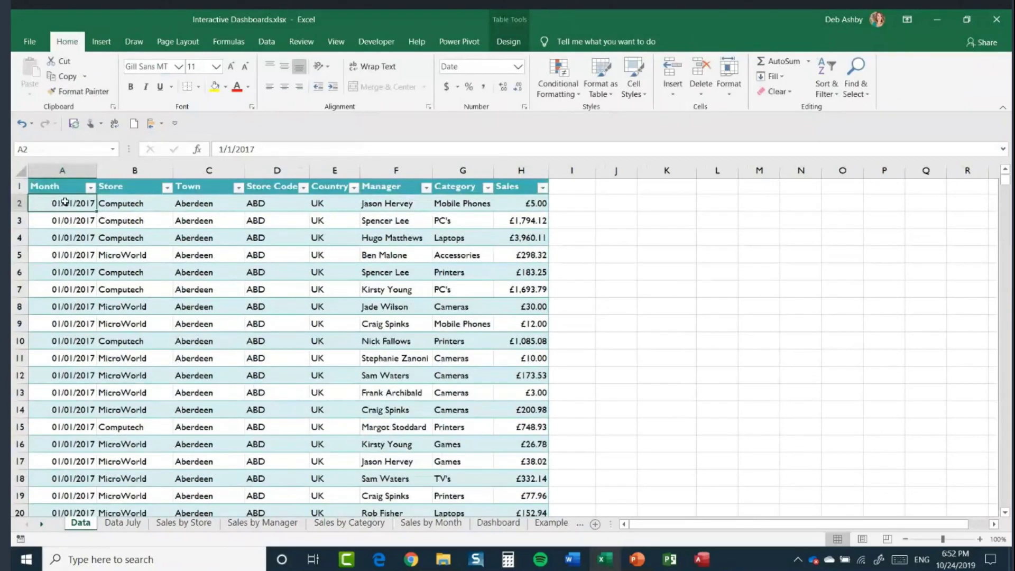
{"action": "scroll", "coordinate": [74, 256], "scroll_direction": "down", "scroll_amount": 14}
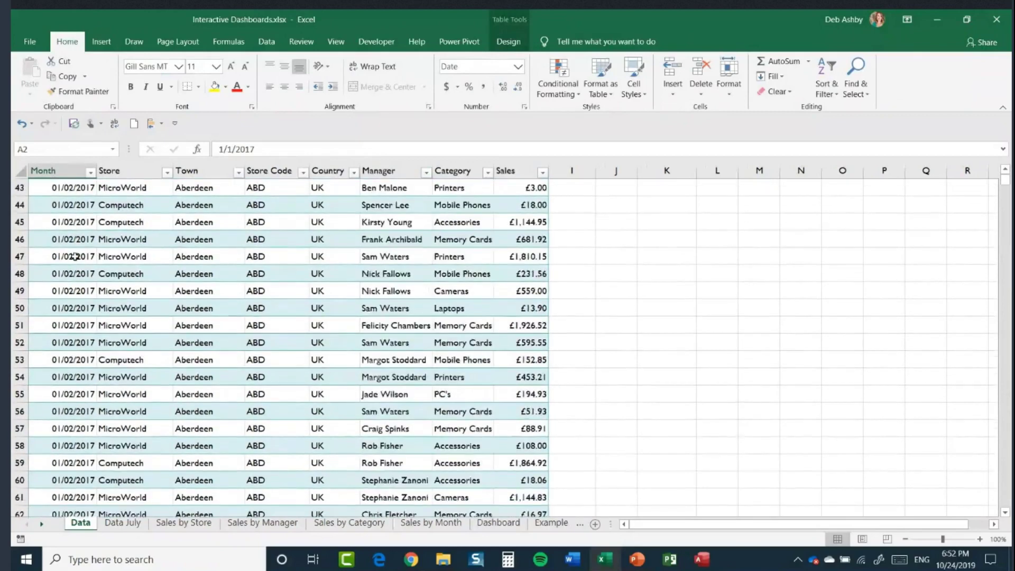
{"action": "scroll", "coordinate": [75, 257], "scroll_direction": "down", "scroll_amount": 7}
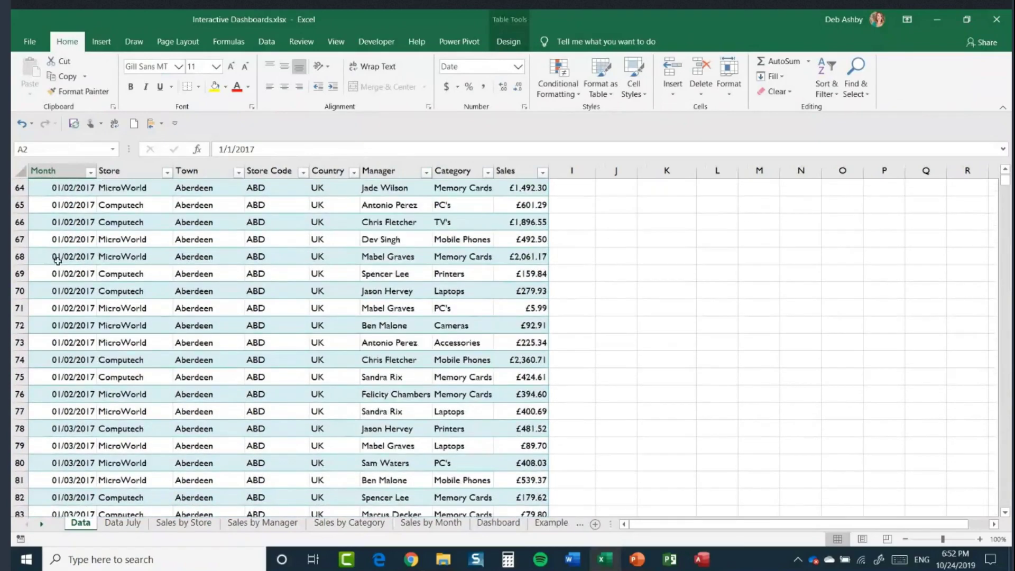
{"action": "scroll", "coordinate": [67, 322], "scroll_direction": "down", "scroll_amount": 5}
{"action": "scroll", "coordinate": [65, 320], "scroll_direction": "up", "scroll_amount": 5}
{"action": "scroll", "coordinate": [66, 321], "scroll_direction": "up", "scroll_amount": 8}
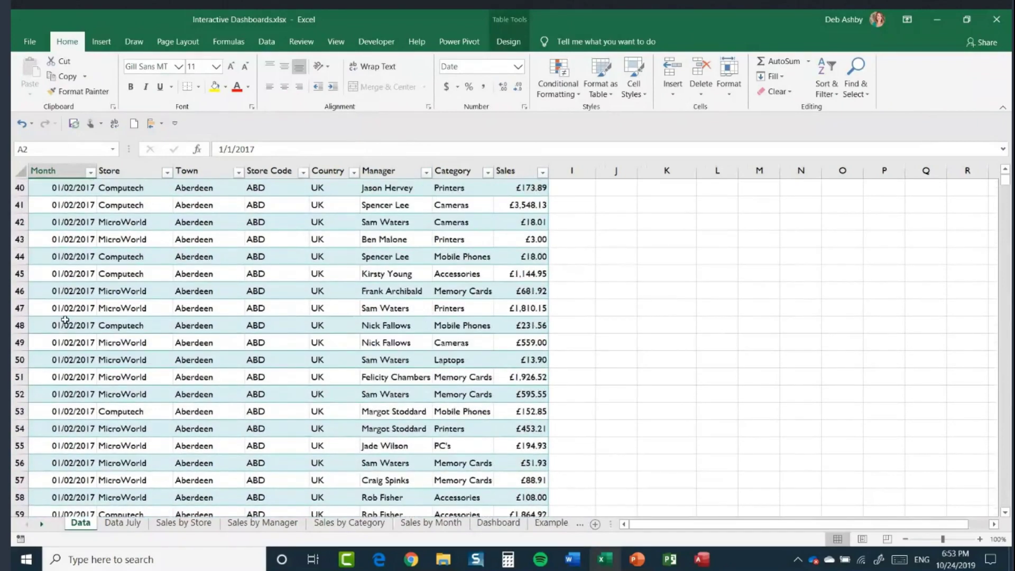
{"action": "scroll", "coordinate": [65, 319], "scroll_direction": "up", "scroll_amount": 13}
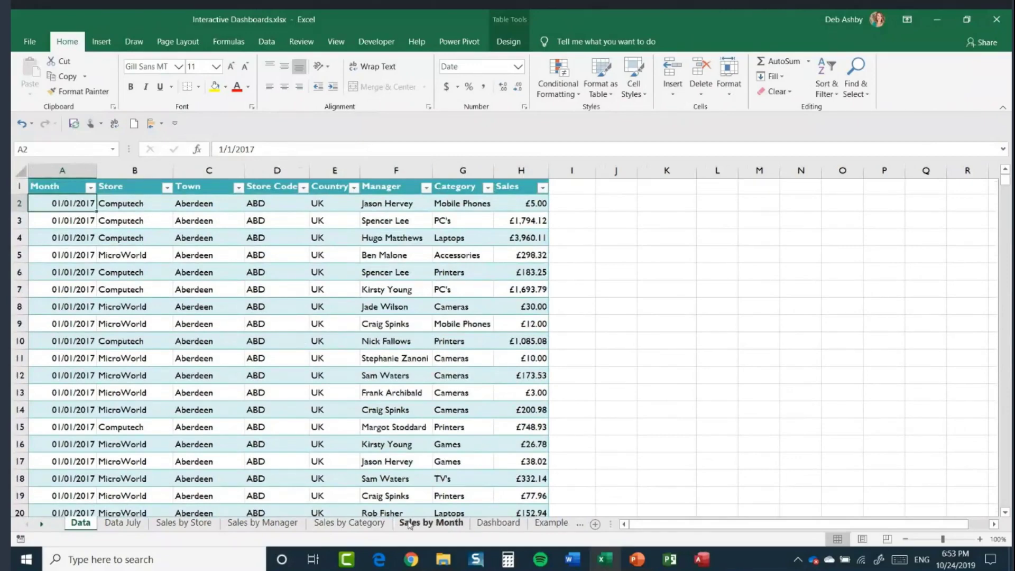
Inspect the dates under Jan and Feb in the Sales by Month PivotTable, collapse them and remove the Month field from the rows.
{"action": "left_click", "coordinate": [428, 528]}
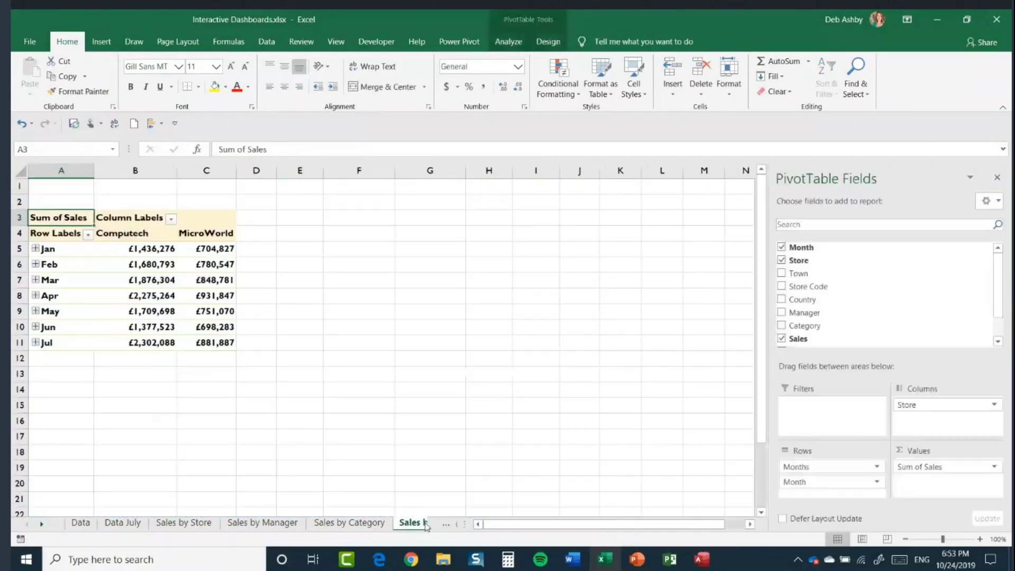
{"action": "left_click", "coordinate": [35, 249]}
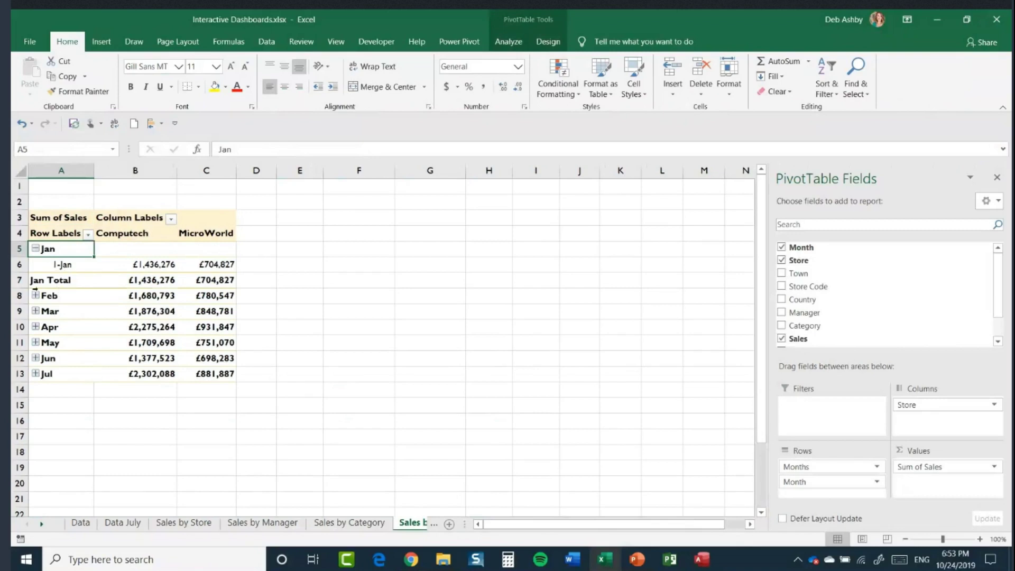
{"action": "left_click", "coordinate": [35, 296]}
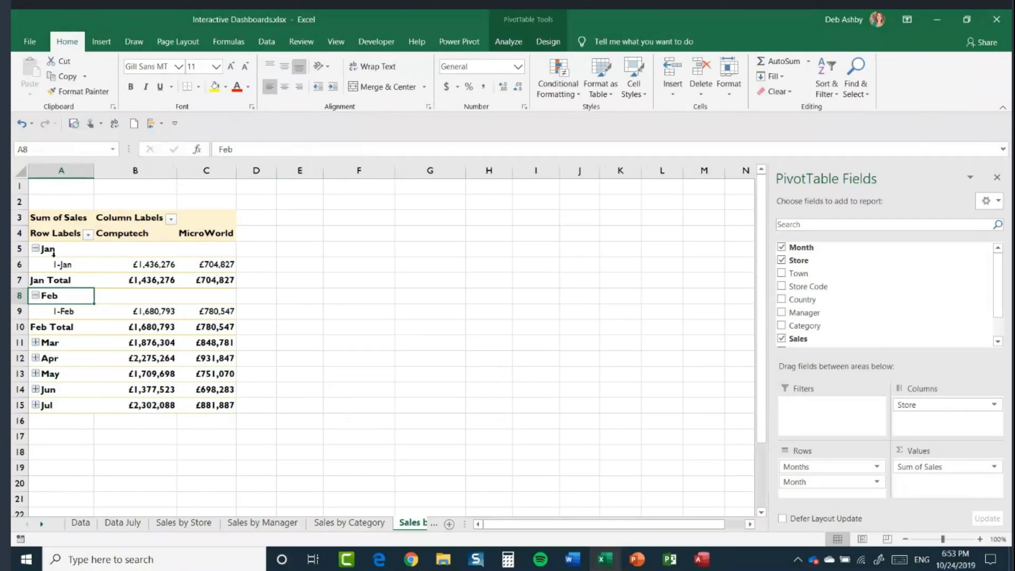
{"action": "left_click", "coordinate": [36, 295]}
{"action": "left_click", "coordinate": [36, 248]}
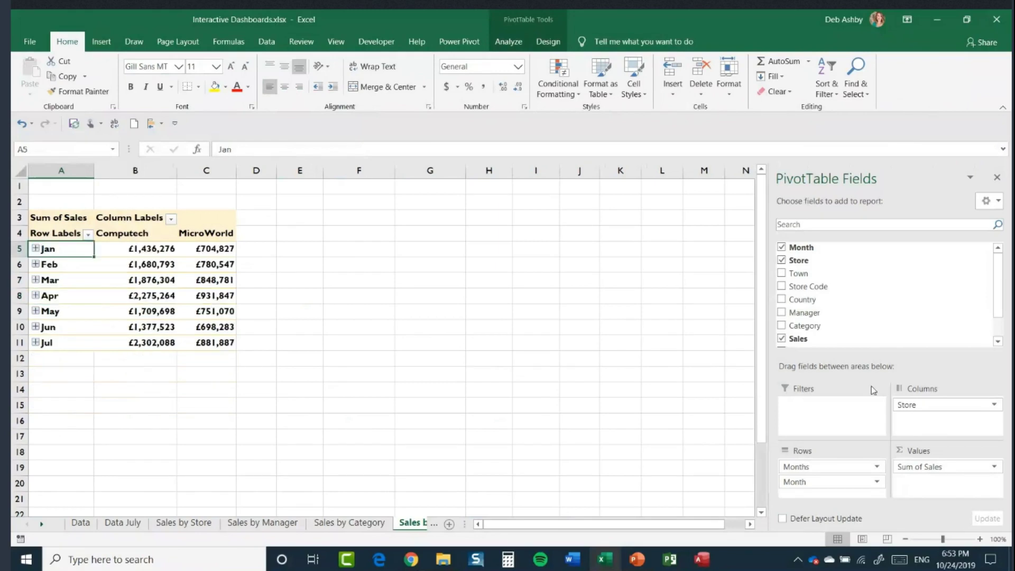
{"action": "left_click_drag", "start_coordinate": [814, 482], "coordinate": [612, 431]}
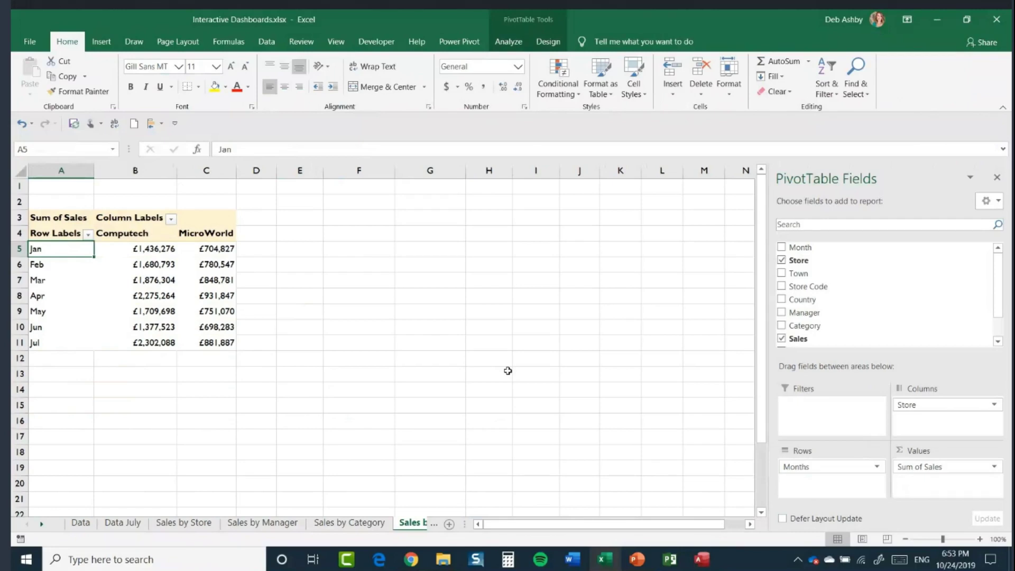
Review the layout and format, totals and filters, and data settings in the Sales by Month PivotTable's options, leaving them unchanged.
{"action": "right_click", "coordinate": [63, 253]}
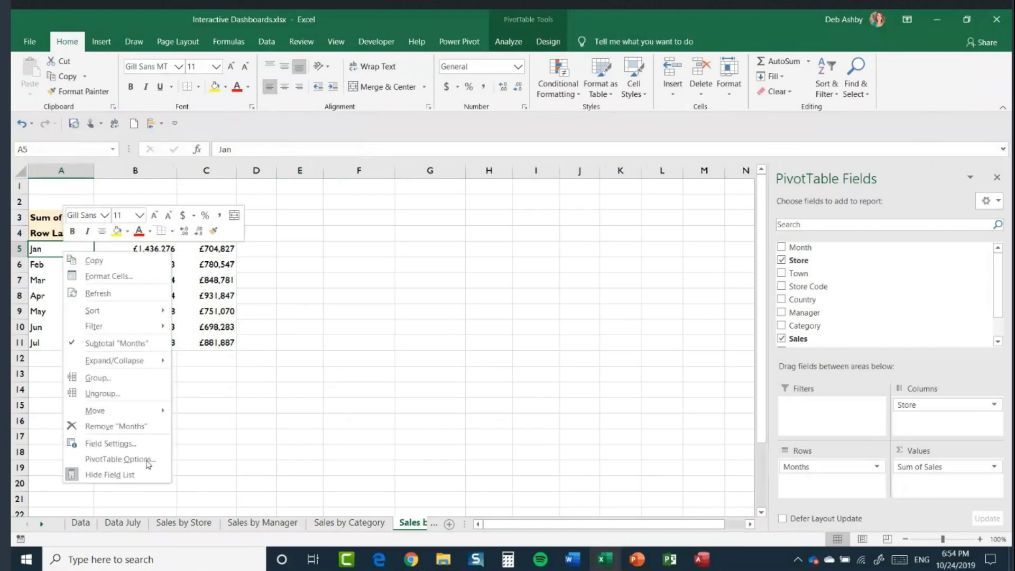
{"action": "left_click", "coordinate": [121, 460]}
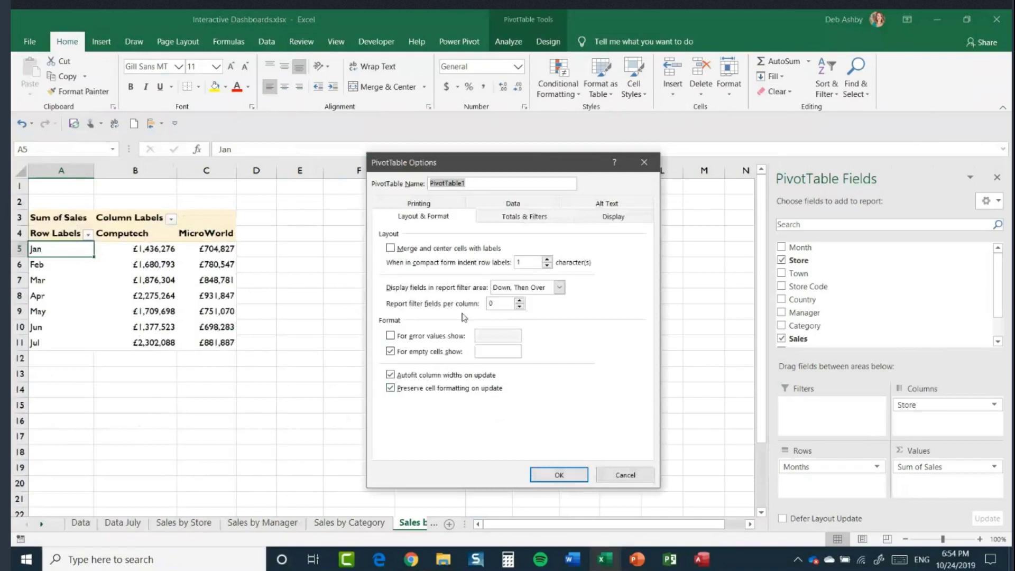
{"action": "left_click", "coordinate": [523, 218]}
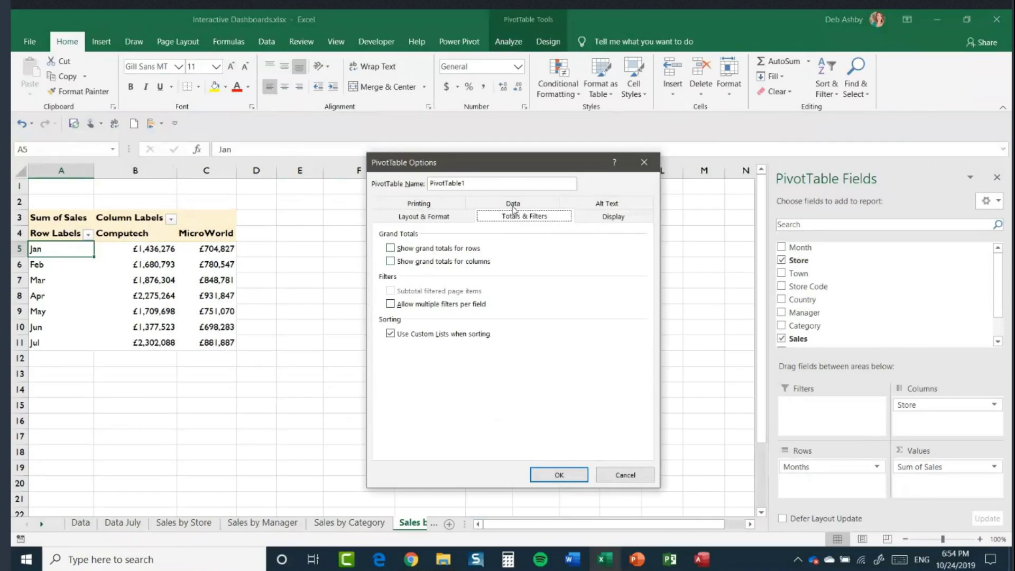
{"action": "left_click", "coordinate": [432, 218]}
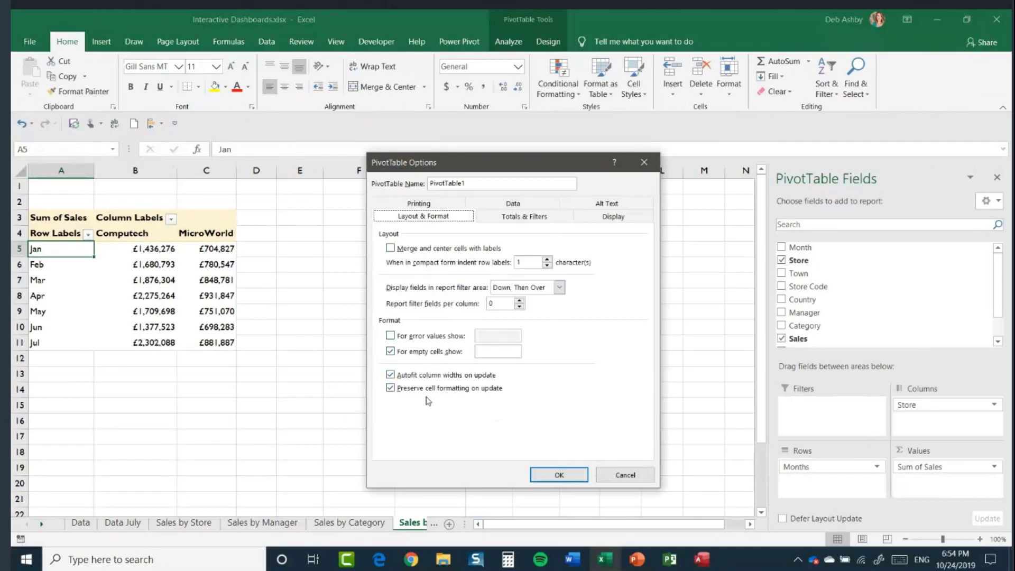
{"action": "left_click", "coordinate": [512, 207]}
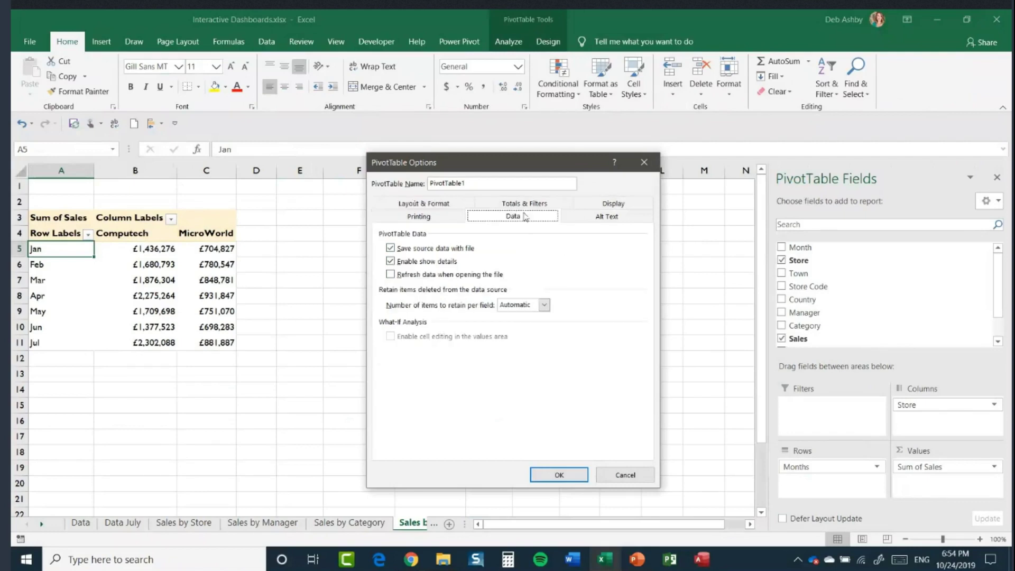
{"action": "left_click", "coordinate": [613, 478]}
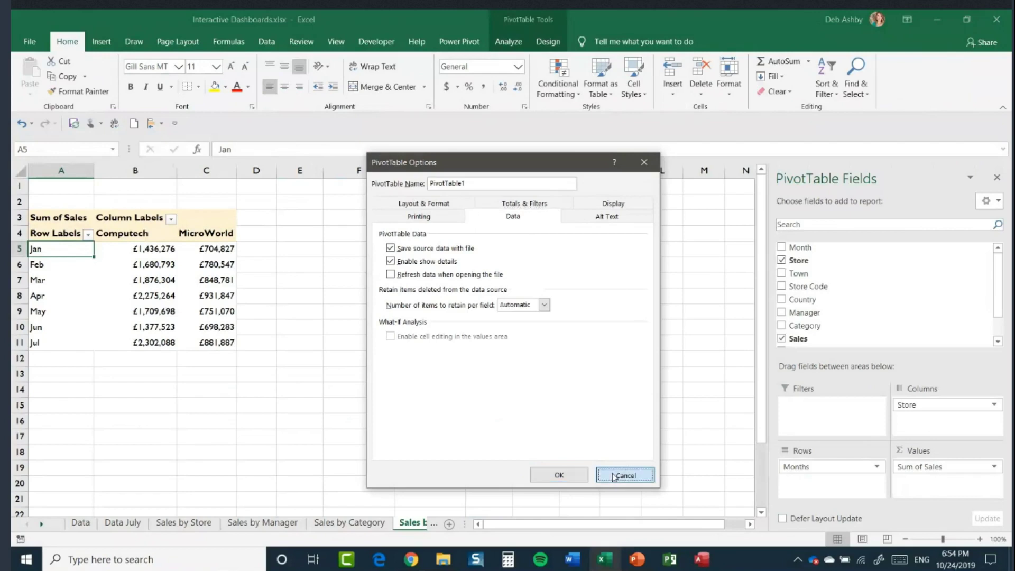
Review the subtotal and layout settings of the Months field in the Sales by Month PivotTable without changing them.
{"action": "right_click", "coordinate": [54, 250]}
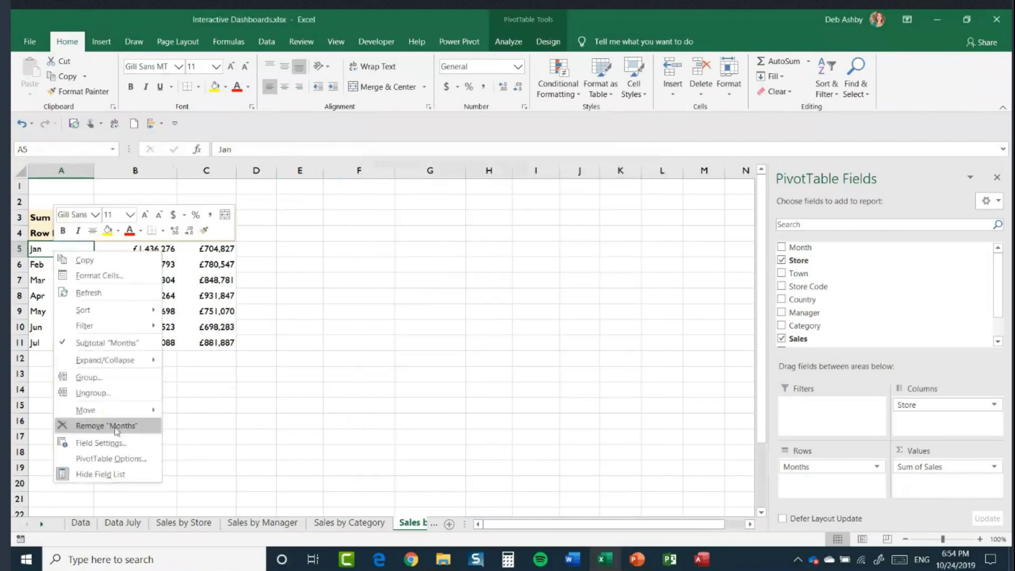
{"action": "left_click", "coordinate": [99, 443]}
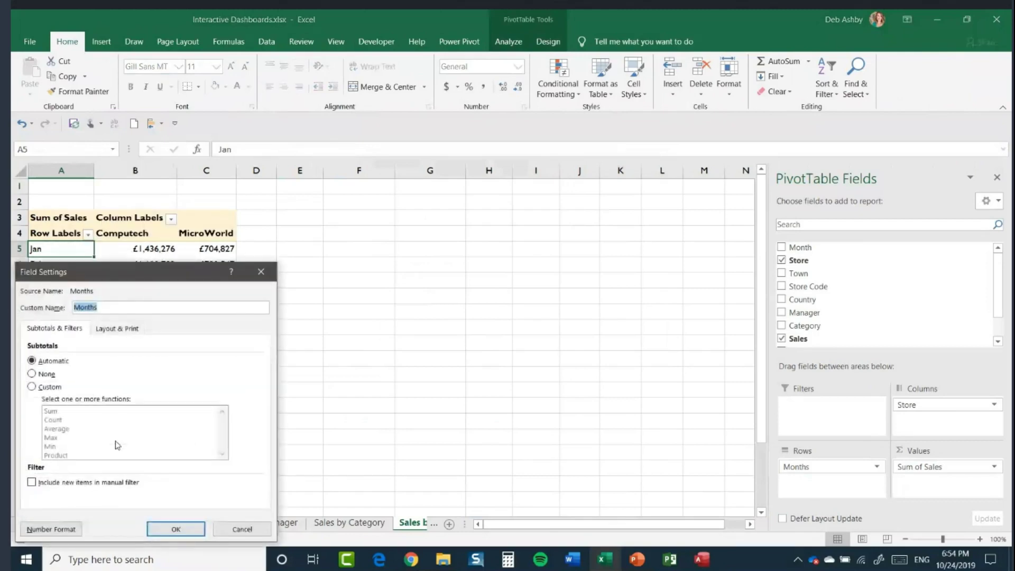
{"action": "left_click", "coordinate": [121, 330]}
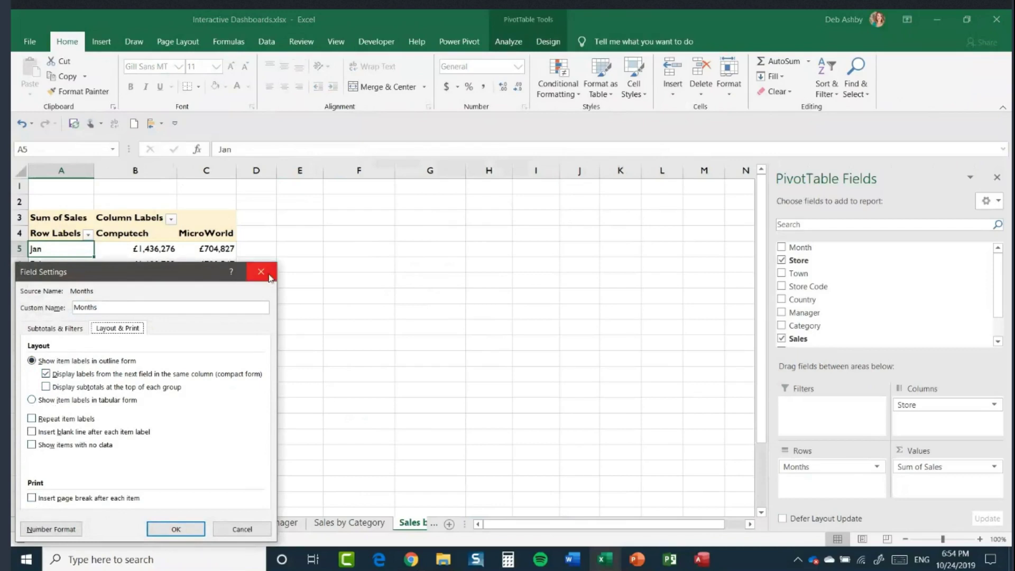
{"action": "left_click", "coordinate": [270, 278]}
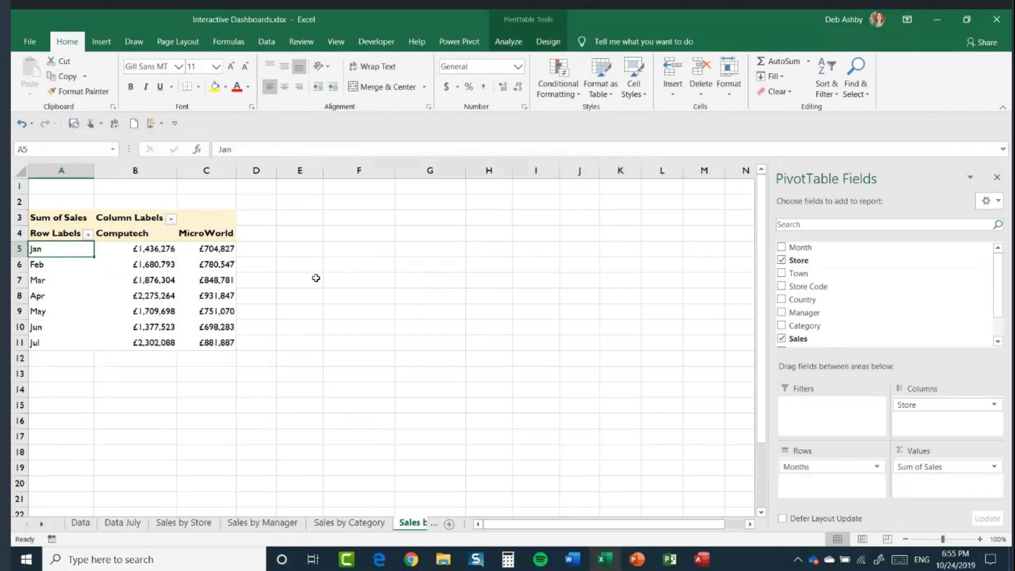
Look over the Data, Dashboard and Sales by Category sheets, and check the hide and protect commands available for Sales by Category.
{"action": "left_click", "coordinate": [80, 524]}
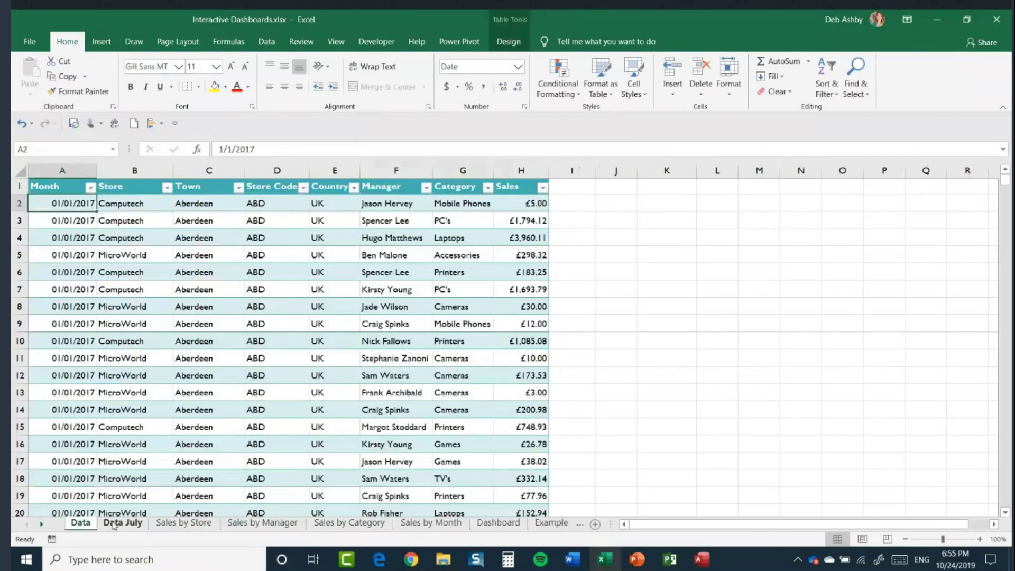
{"action": "left_click", "coordinate": [498, 523]}
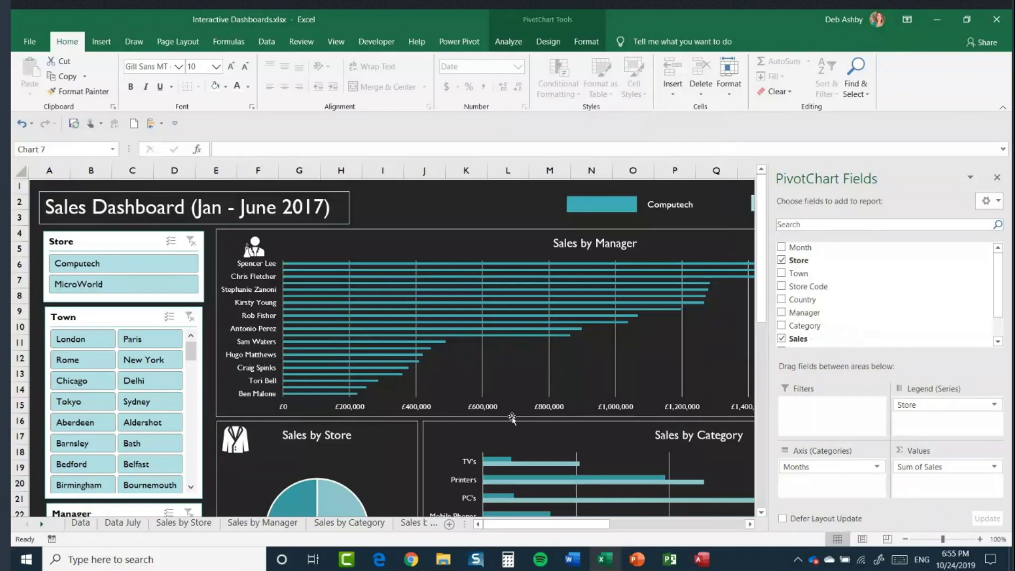
{"action": "left_click", "coordinate": [349, 527]}
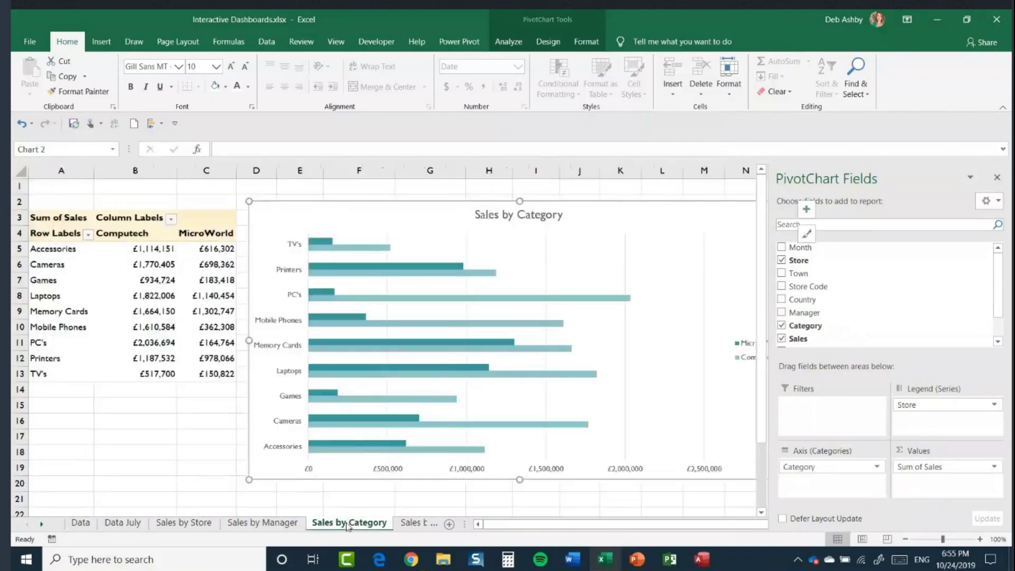
{"action": "right_click", "coordinate": [349, 526]}
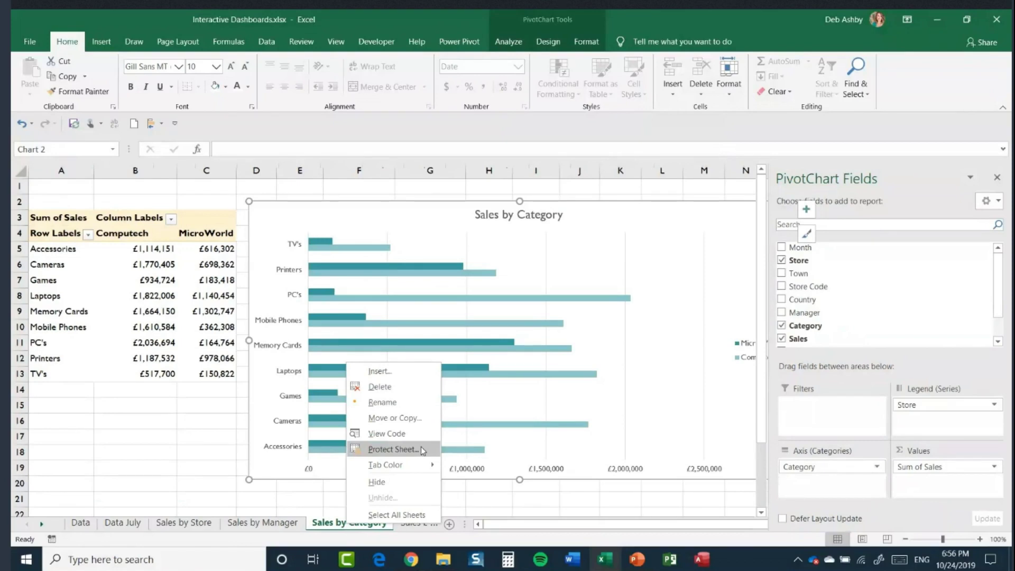
{"action": "key", "text": "Escape"}
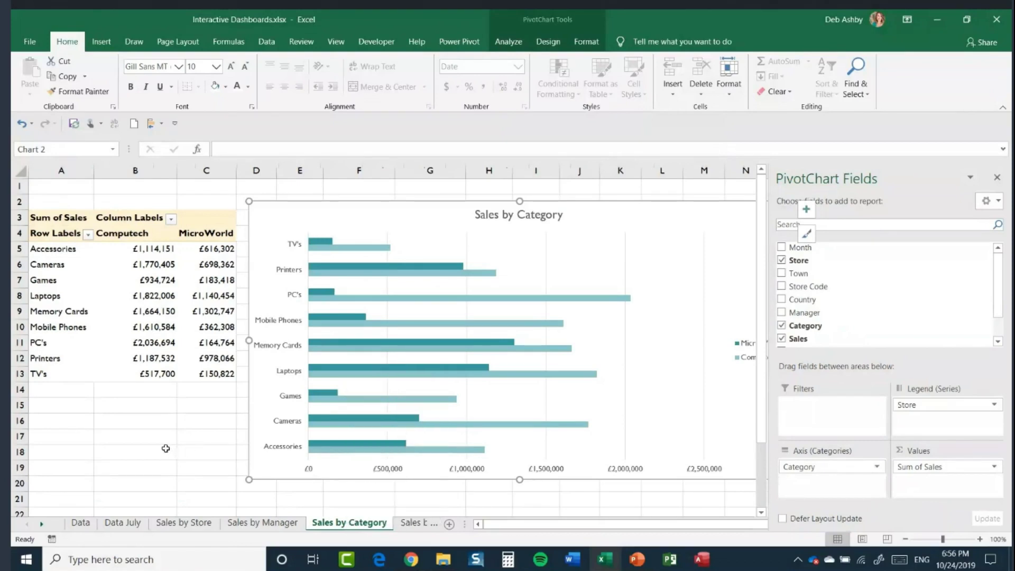
Return to the Dashboard sheet and close the PivotChart field list.
{"action": "left_click", "coordinate": [42, 524]}
{"action": "left_click", "coordinate": [42, 524]}
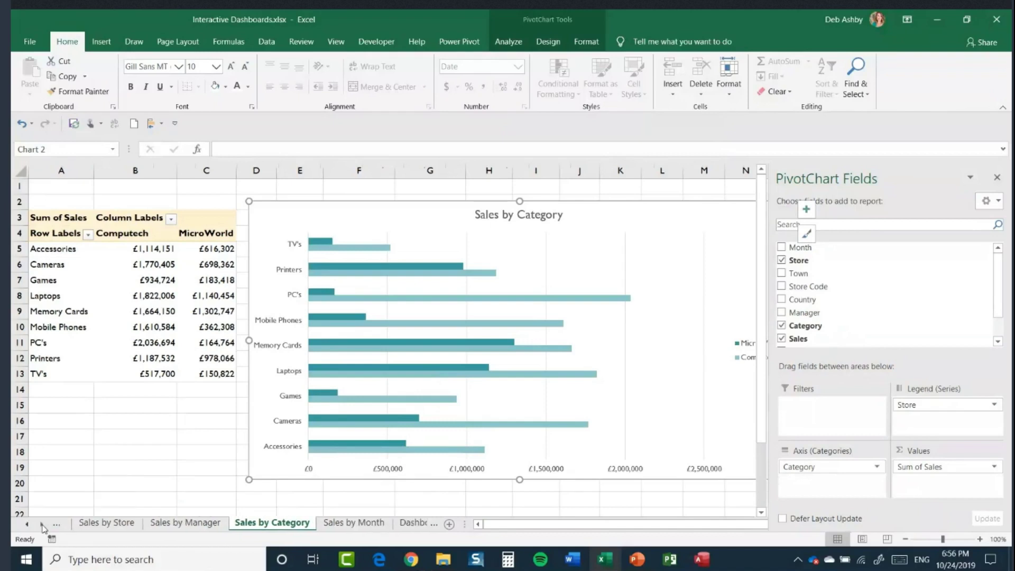
{"action": "left_click", "coordinate": [41, 524]}
{"action": "left_click", "coordinate": [342, 530]}
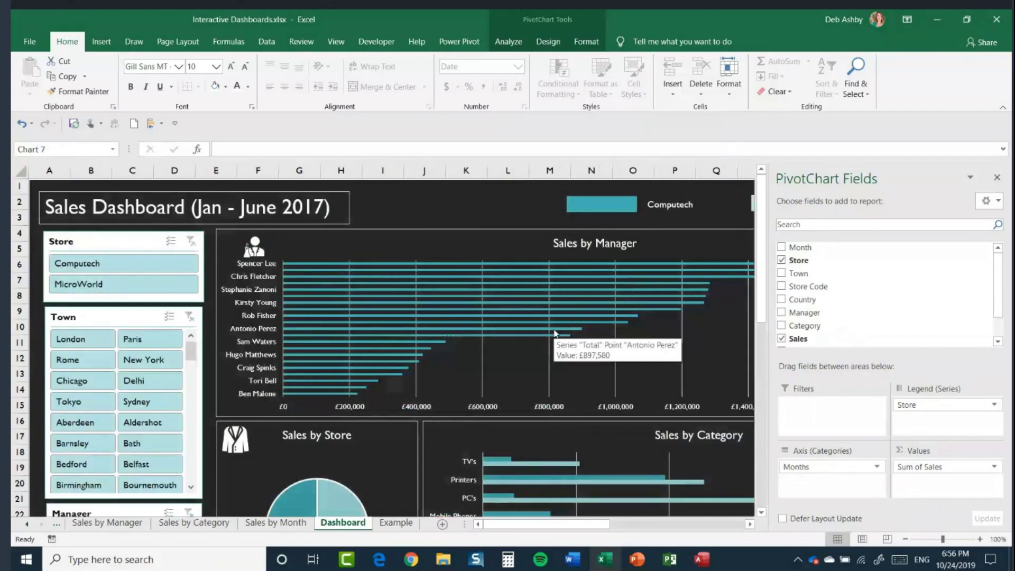
{"action": "left_click", "coordinate": [998, 179]}
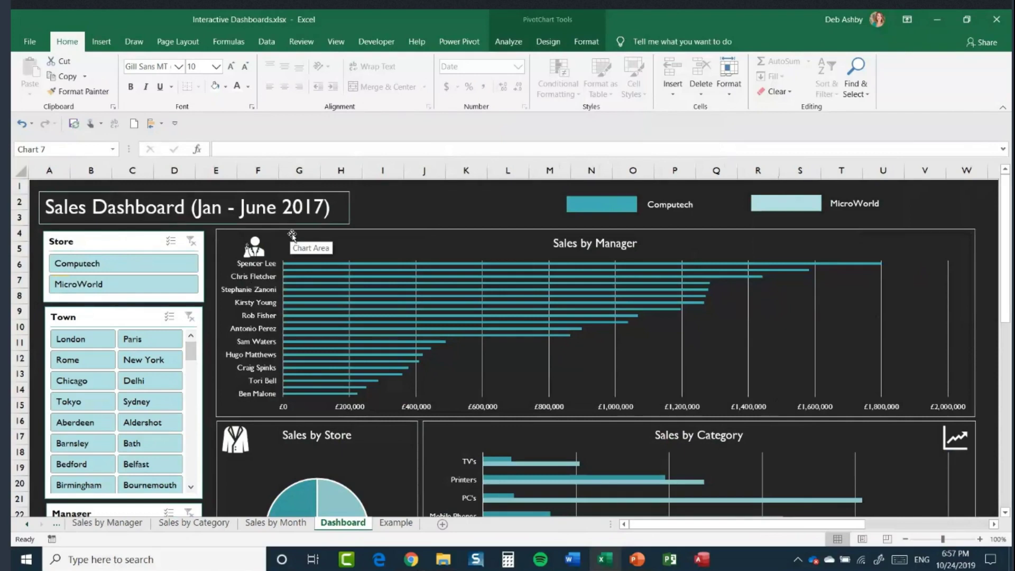
Look over the Sales by Category and Sales by Month sheets, and check the sheet commands available for Sales by Month.
{"action": "left_click", "coordinate": [26, 525]}
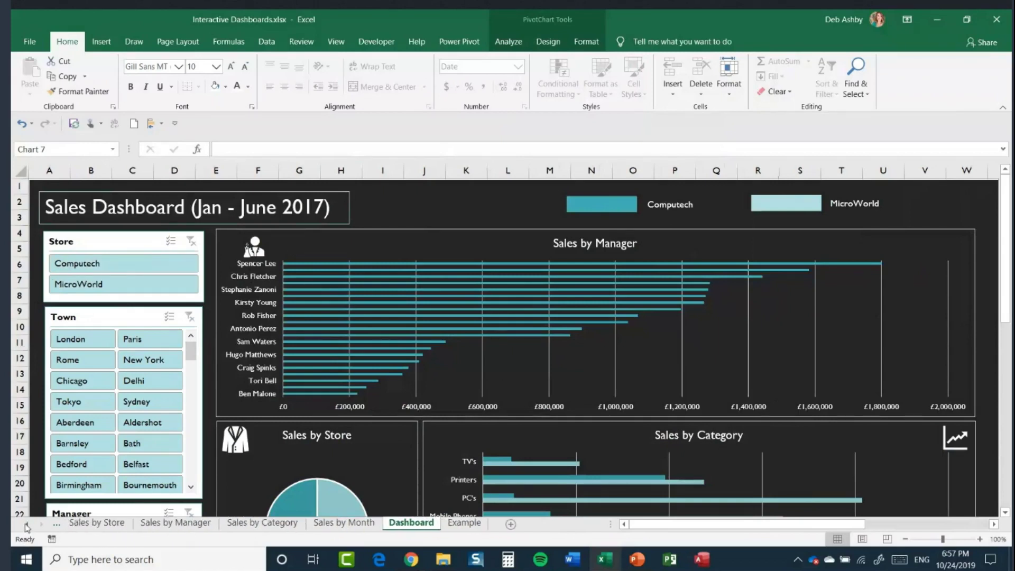
{"action": "left_click", "coordinate": [26, 525]}
{"action": "left_click", "coordinate": [27, 526]}
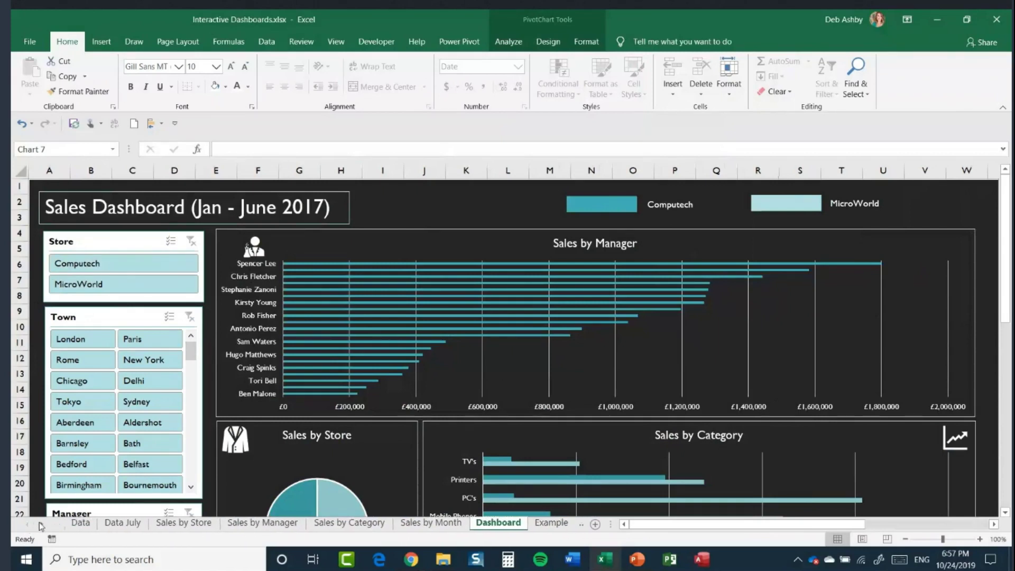
{"action": "left_click", "coordinate": [41, 524]}
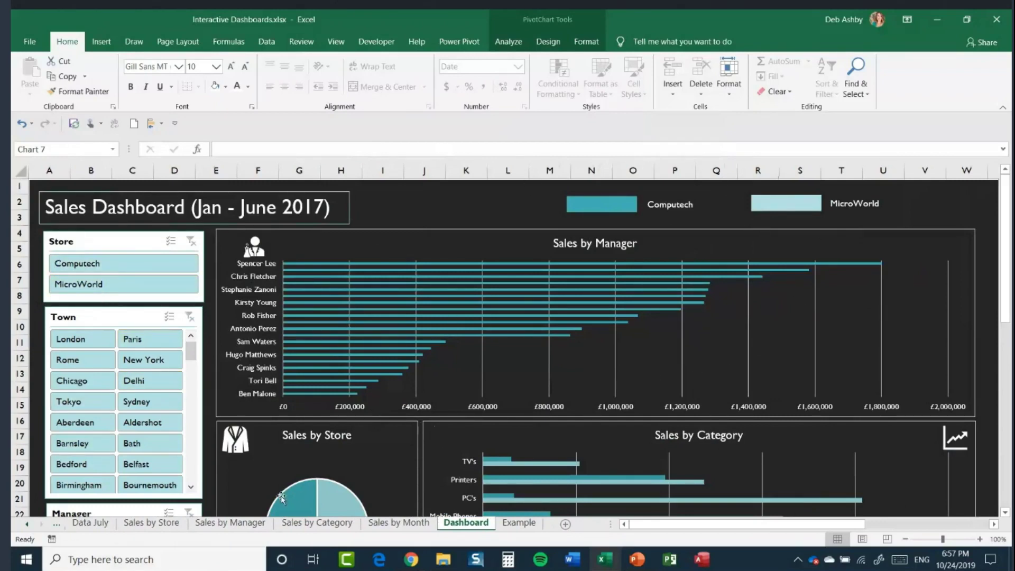
{"action": "left_click", "coordinate": [343, 525]}
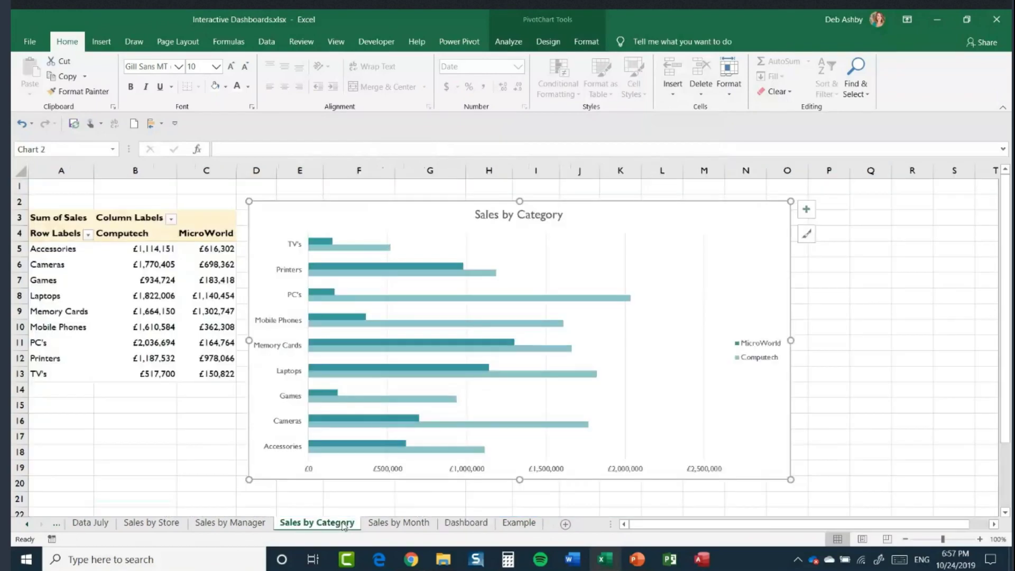
{"action": "left_click", "coordinate": [394, 523]}
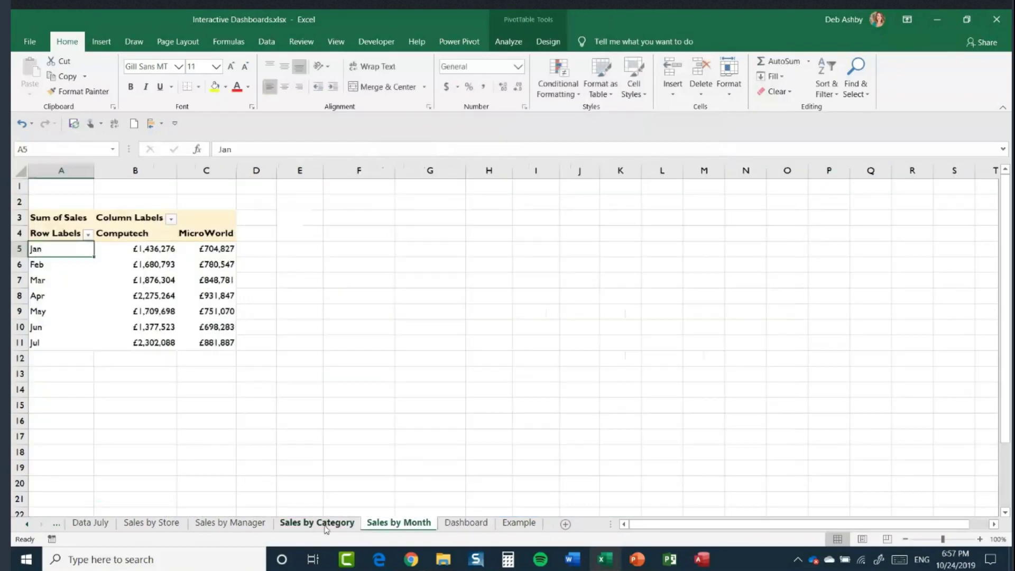
{"action": "right_click", "coordinate": [390, 524]}
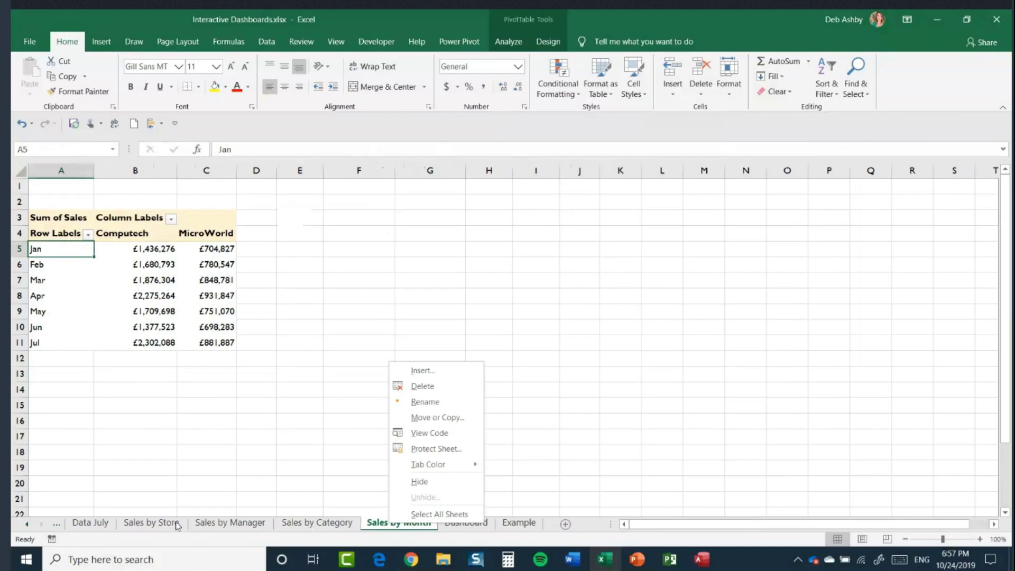
{"action": "left_click", "coordinate": [359, 431]}
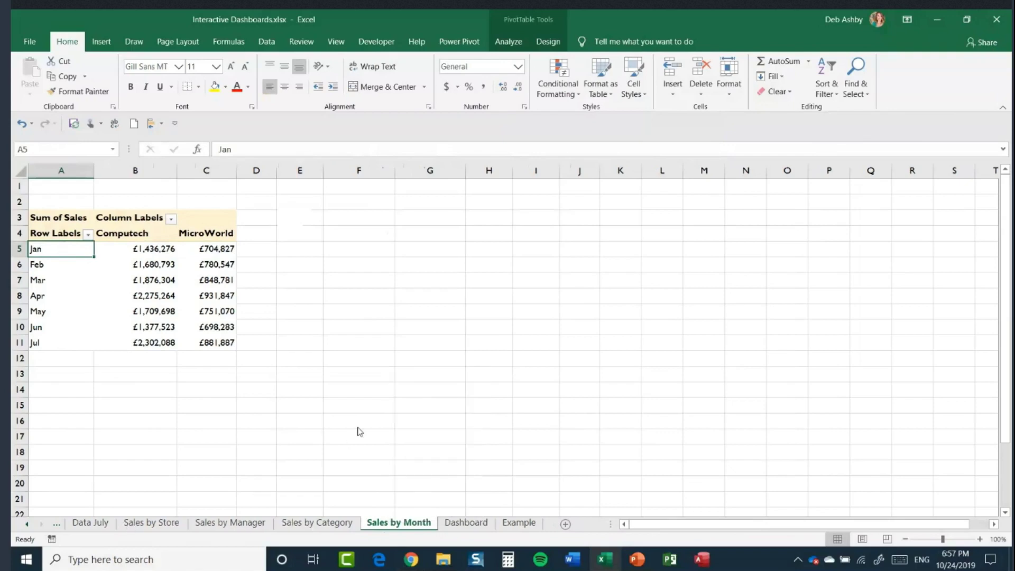
Show the Dashboard sheet again and switch to the LiveWebinar meeting window in Chrome.
{"action": "left_click", "coordinate": [469, 524]}
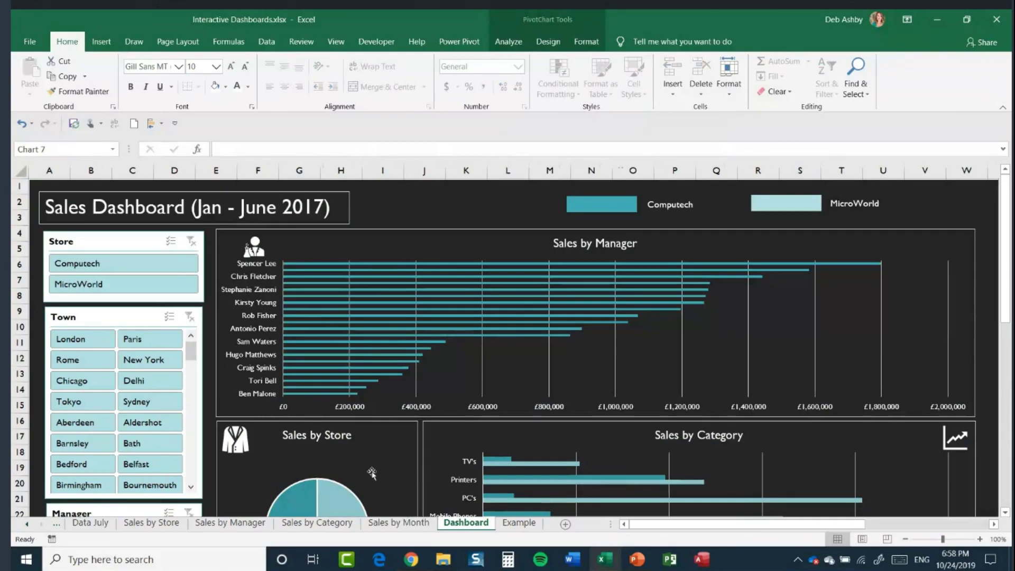
{"action": "left_click", "coordinate": [28, 524]}
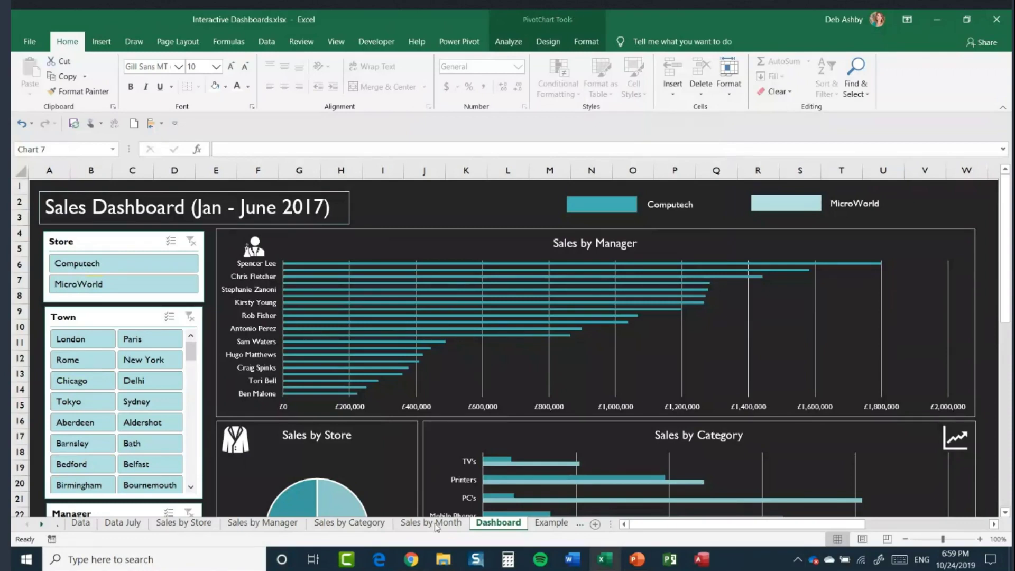
{"action": "mouse_move", "coordinate": [414, 564]}
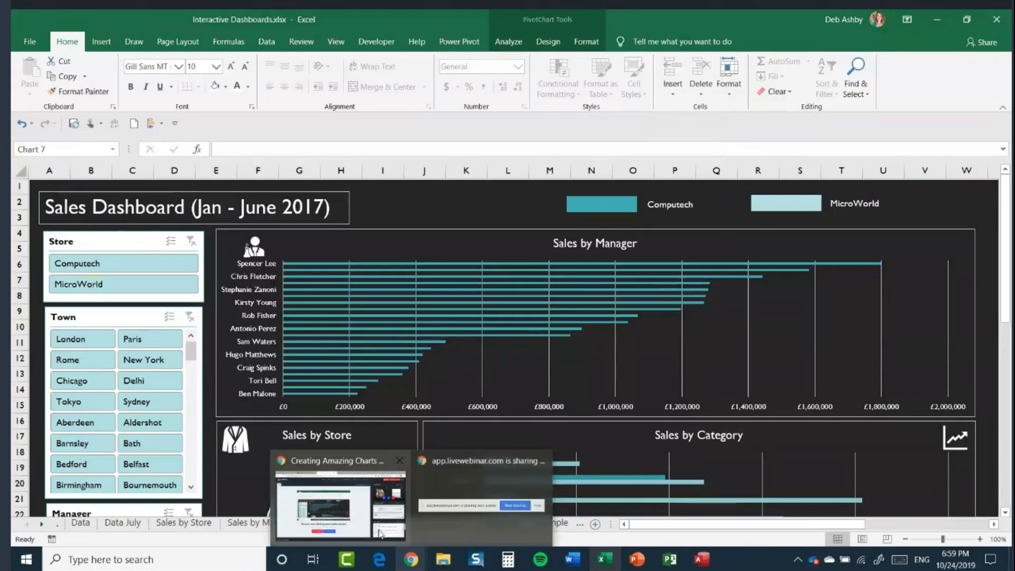
{"action": "left_click", "coordinate": [367, 517]}
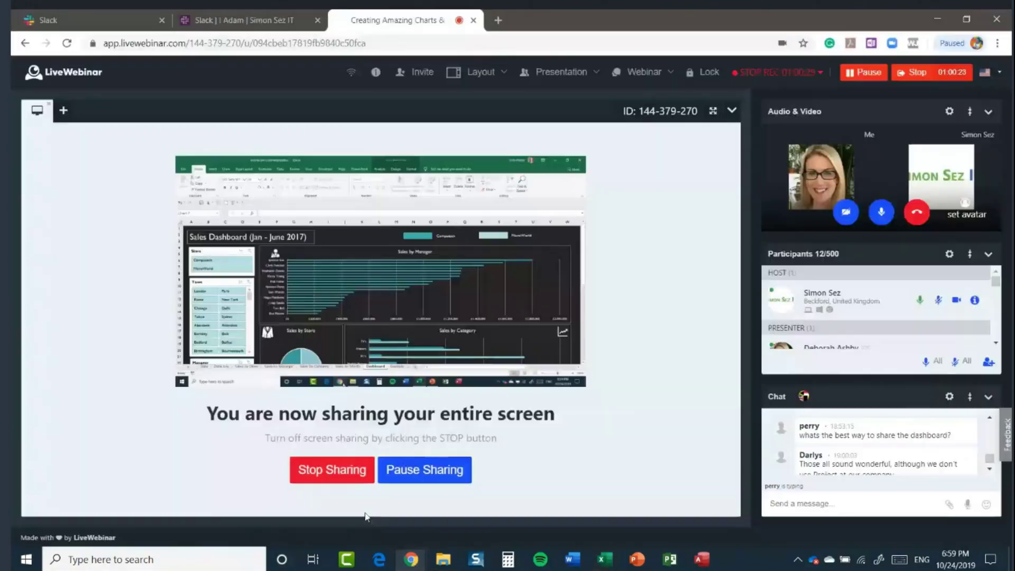